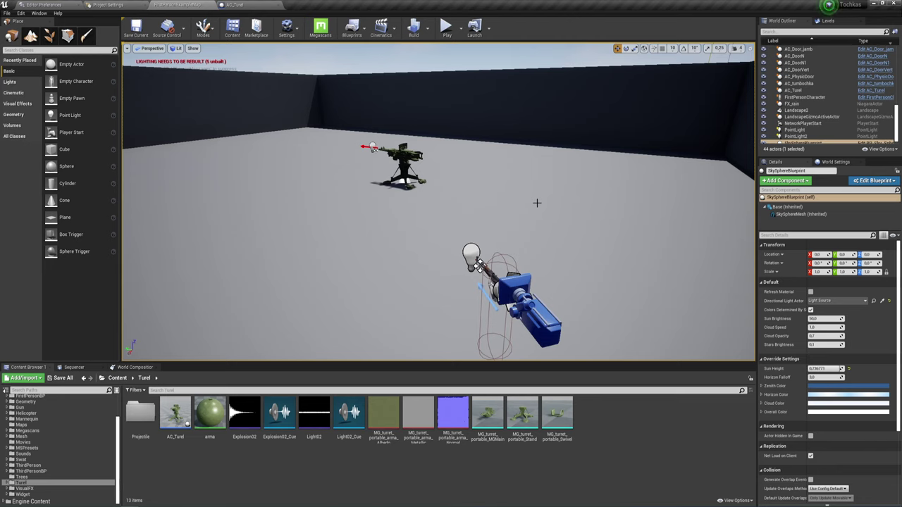
- Leave the level view and bring up the AC_Turel Blueprint editor tab
right_click_drag(548, 218, 544, 224)
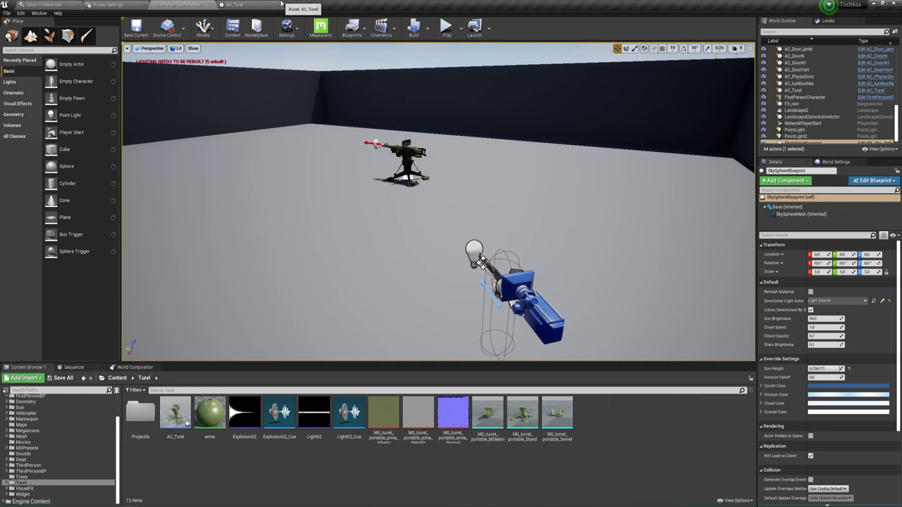
left_click(258, 5)
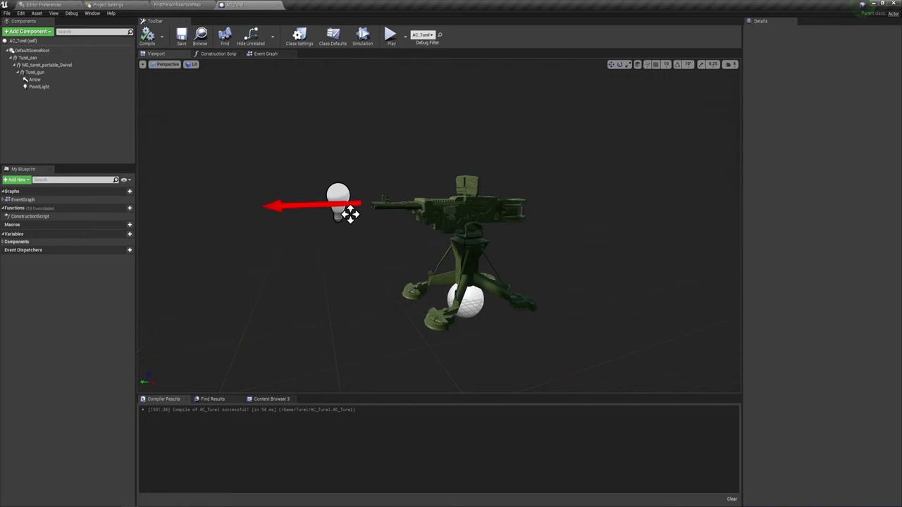
- Select Turel_osn and the MG_turret_portable_Swivel, test-rotate the swivel, then reset it to zero
left_click(486, 282)
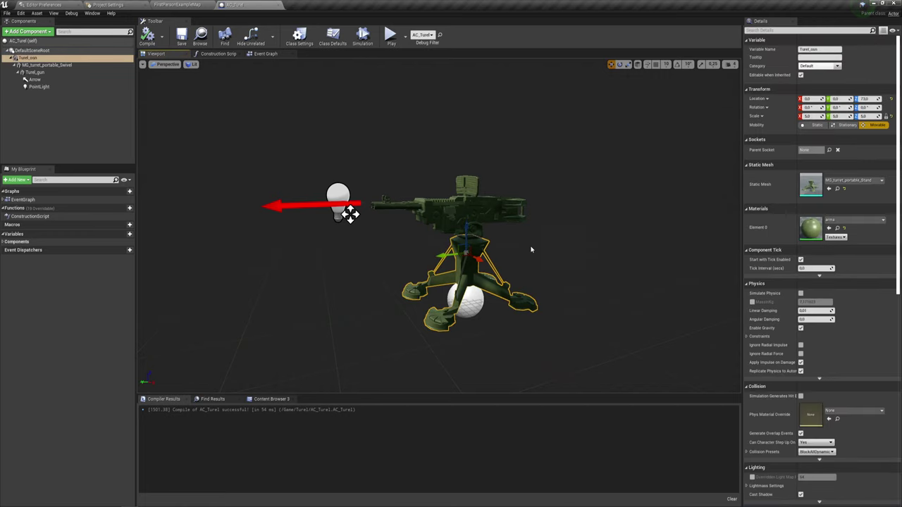
scroll(531, 249, "up", 2)
scroll(531, 250, "up", 2)
left_click(46, 64)
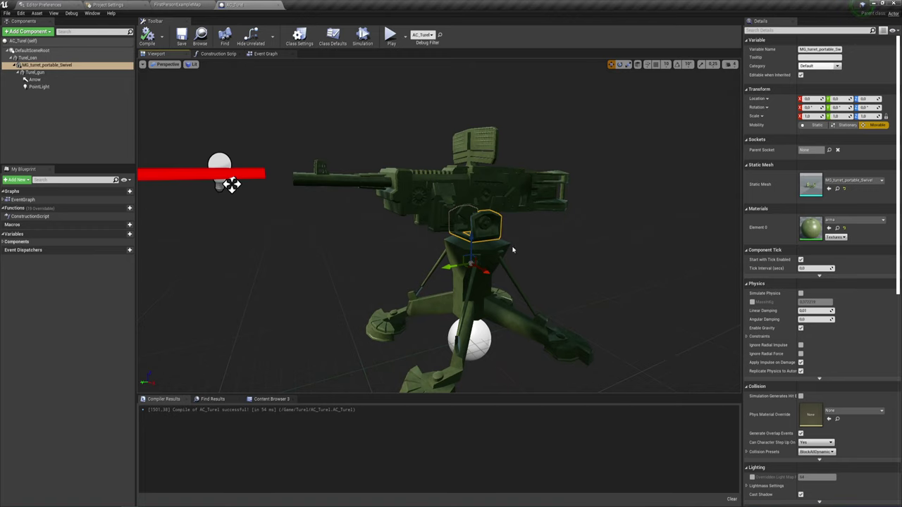
left_click_drag(872, 107, 894, 107)
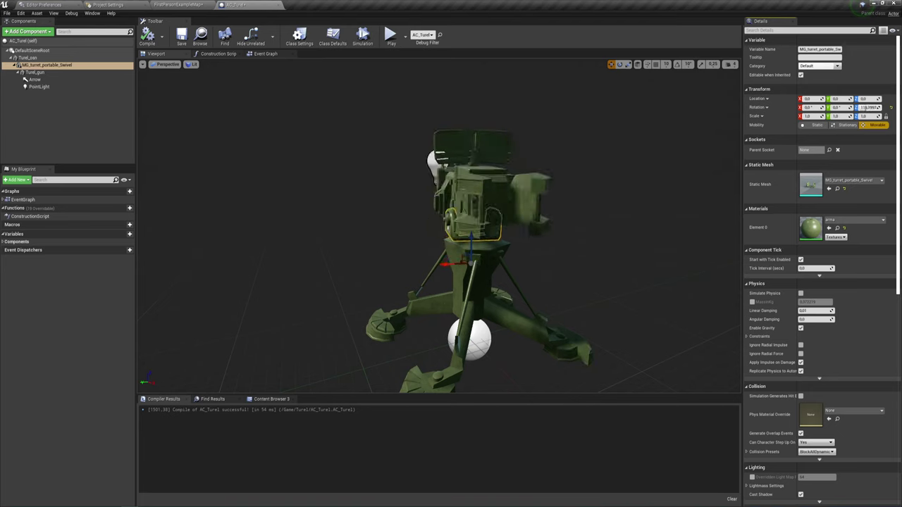
left_click(890, 107)
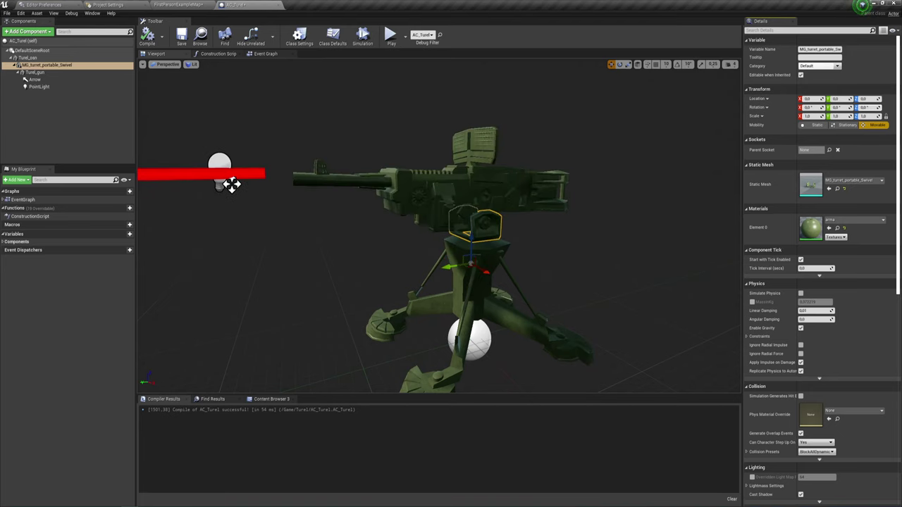
- Roll the Turel_gun 15 degrees on X, then swing it back to level
left_click(502, 179)
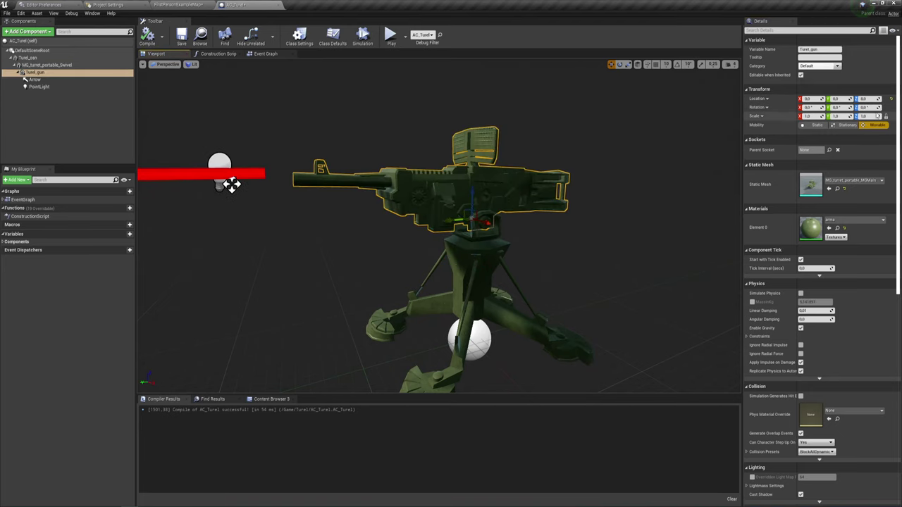
left_click(812, 107)
type("15")
key("Return")
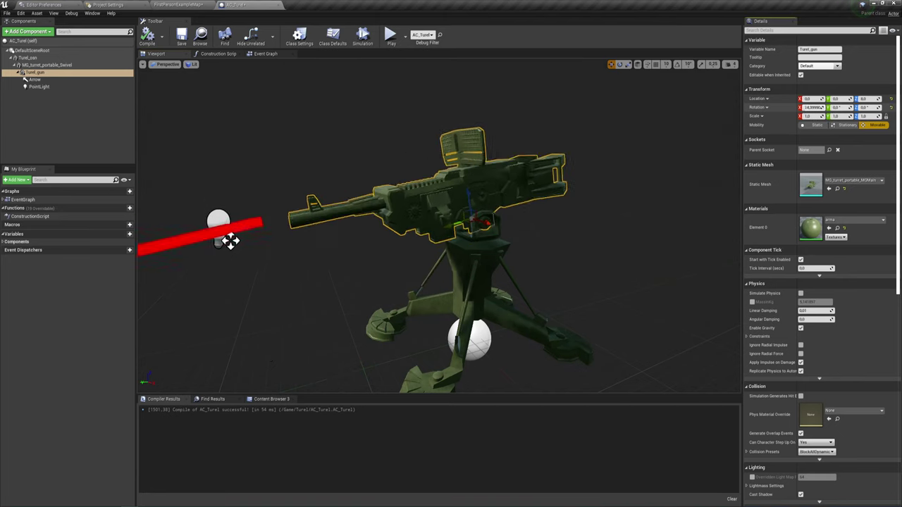
left_click_drag(812, 107, 826, 113)
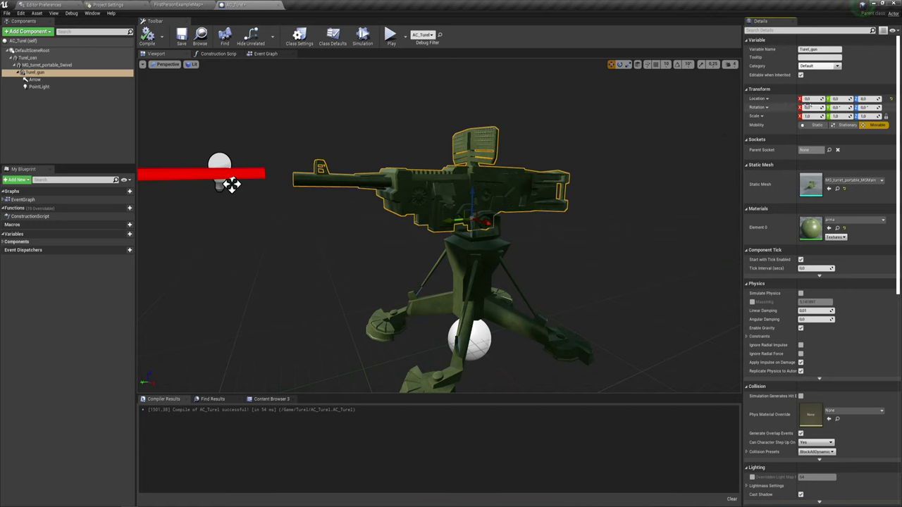
left_click_drag(838, 107, 839, 107)
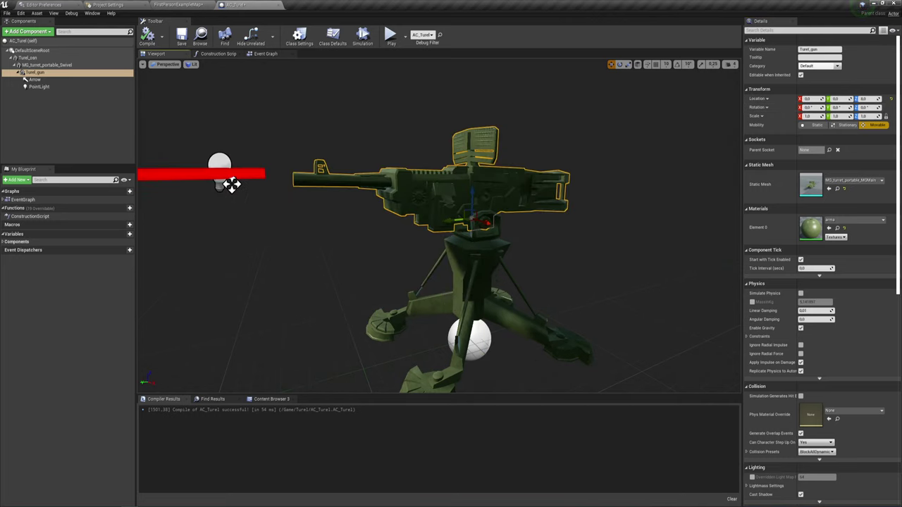
- Inspect the Arrow and PointLight components, then switch to the Event Graph
left_click_drag(231, 184, 335, 203, "alt")
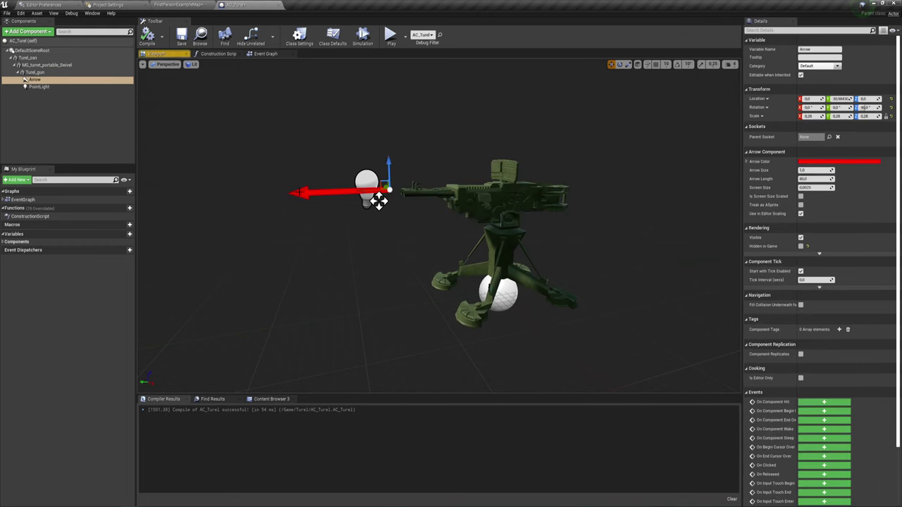
left_click(303, 194)
left_click(378, 200)
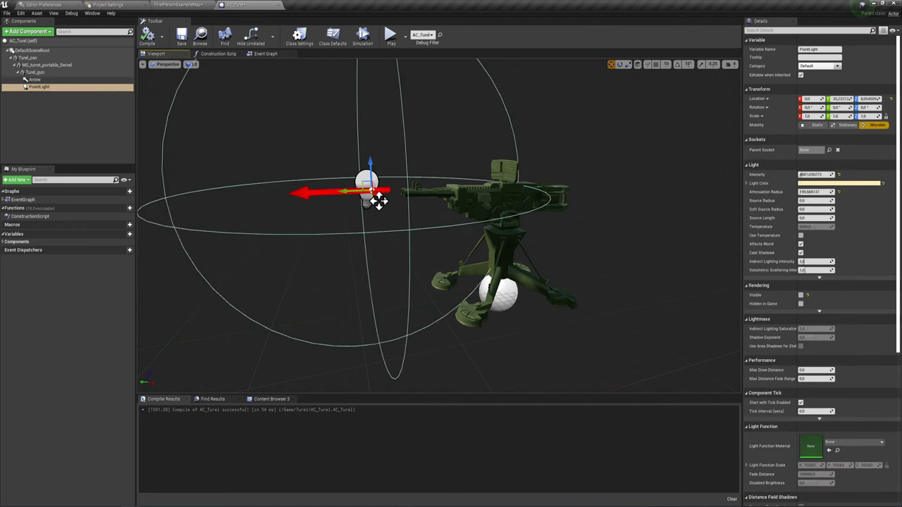
left_click(266, 55)
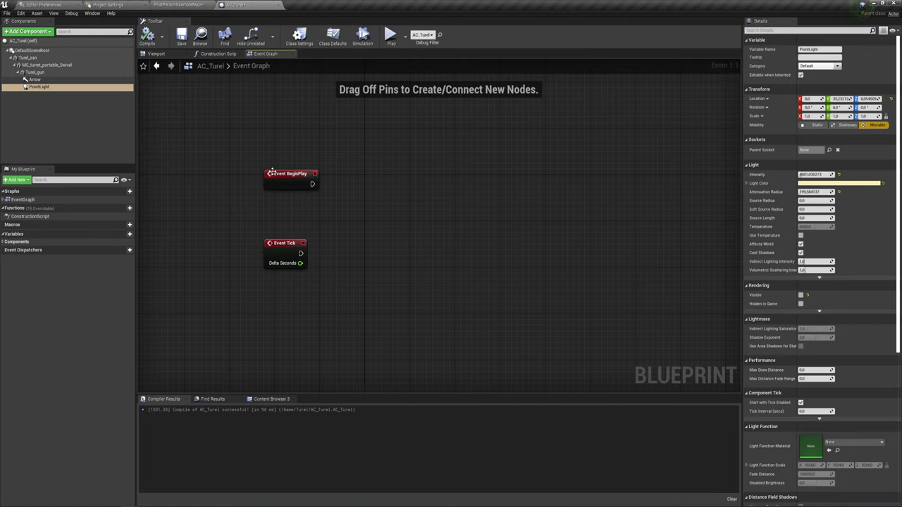
- Space out Event BeginPlay and Event Tick and add a Get Player Character node
left_click_drag(271, 173, 286, 136)
right_click_drag(332, 189, 321, 219)
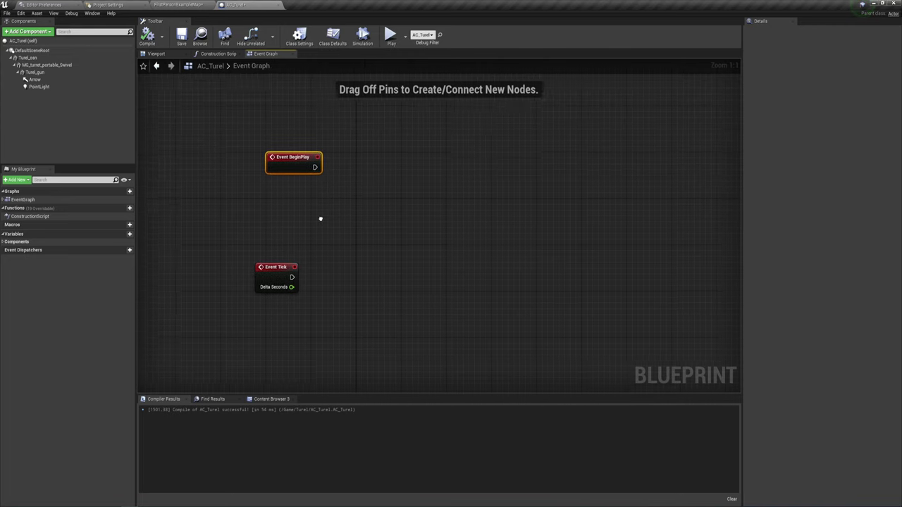
left_click_drag(266, 270, 276, 286)
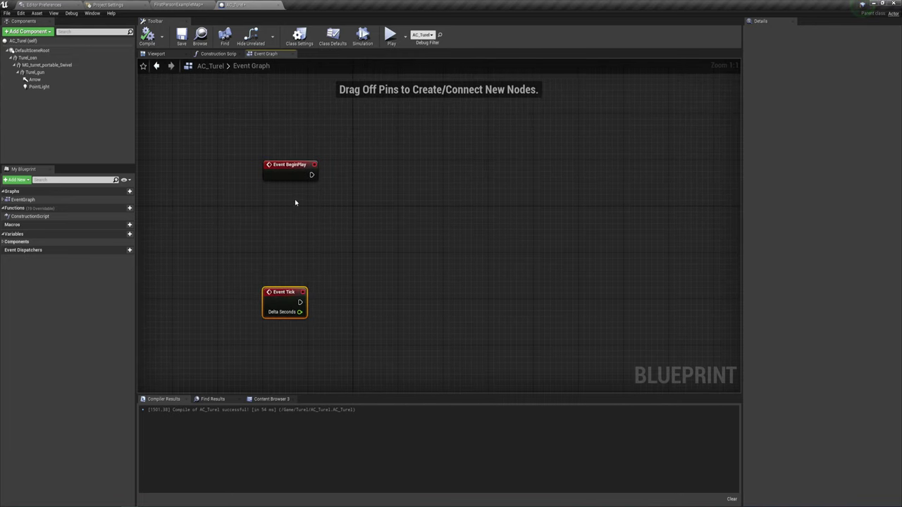
right_click(277, 214)
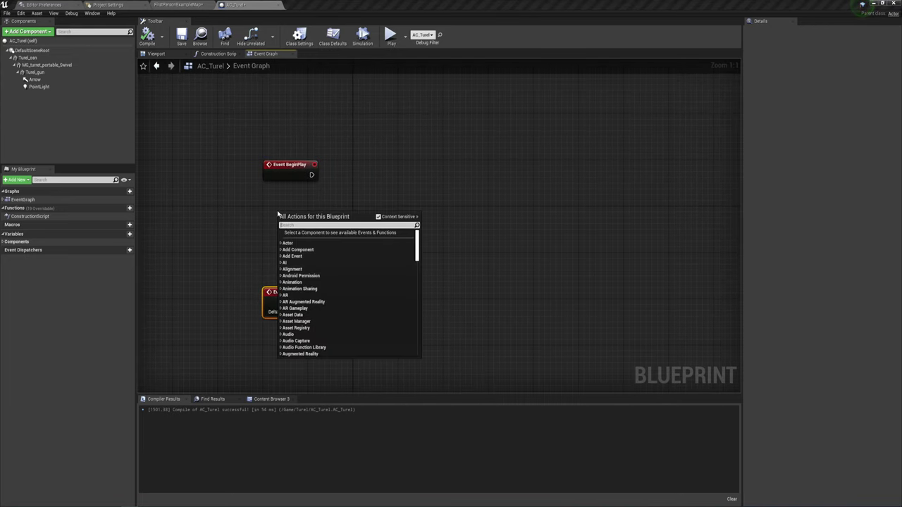
type("op")
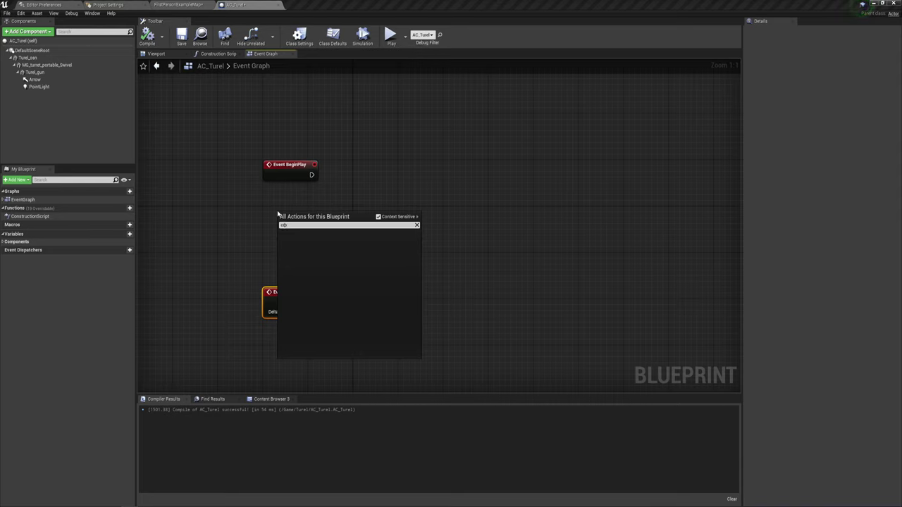
type("t")
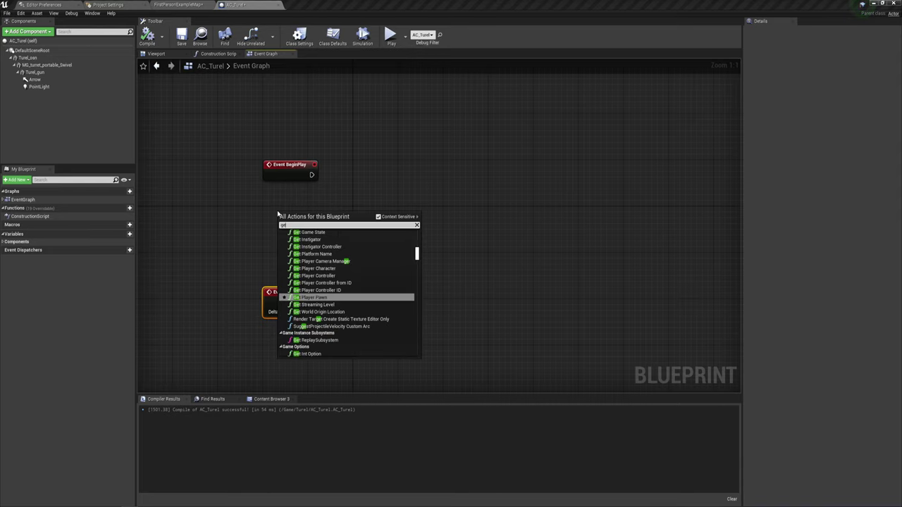
type(" pla")
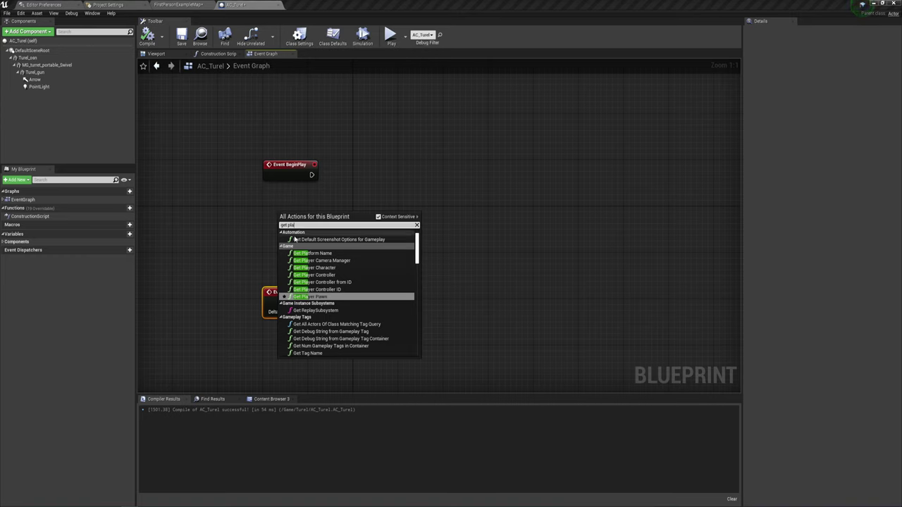
left_click(322, 267)
- Add Cast To FirstPersonCharacter from the player character, triggered by Event BeginPlay
left_click_drag(359, 226, 366, 169)
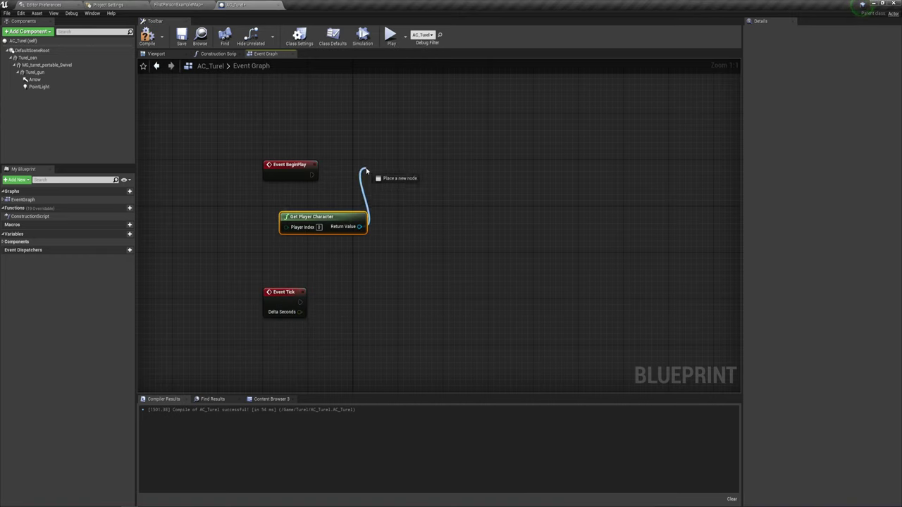
type("cast")
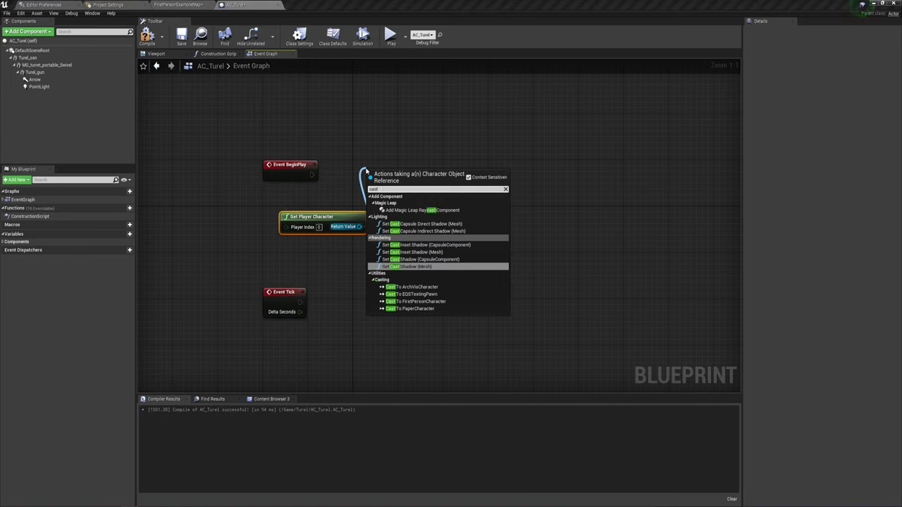
type(" to")
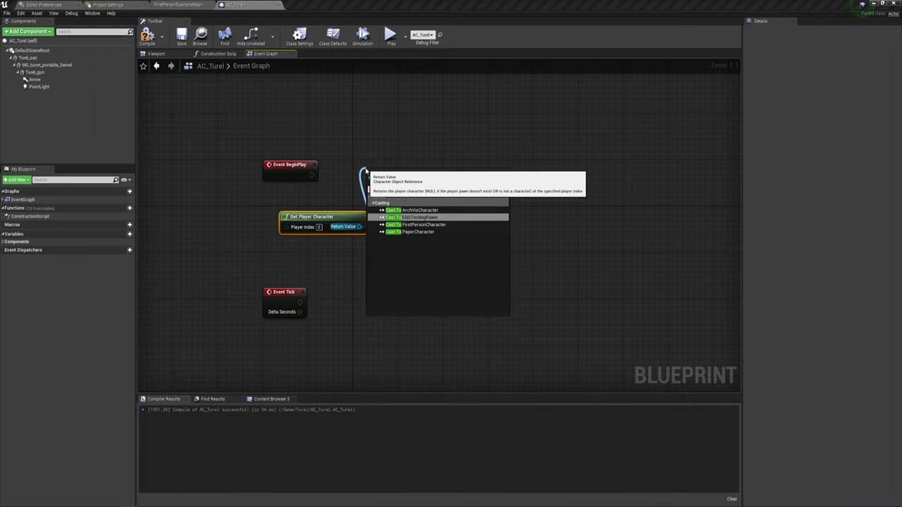
left_click(415, 224)
left_click_drag(407, 186, 379, 182)
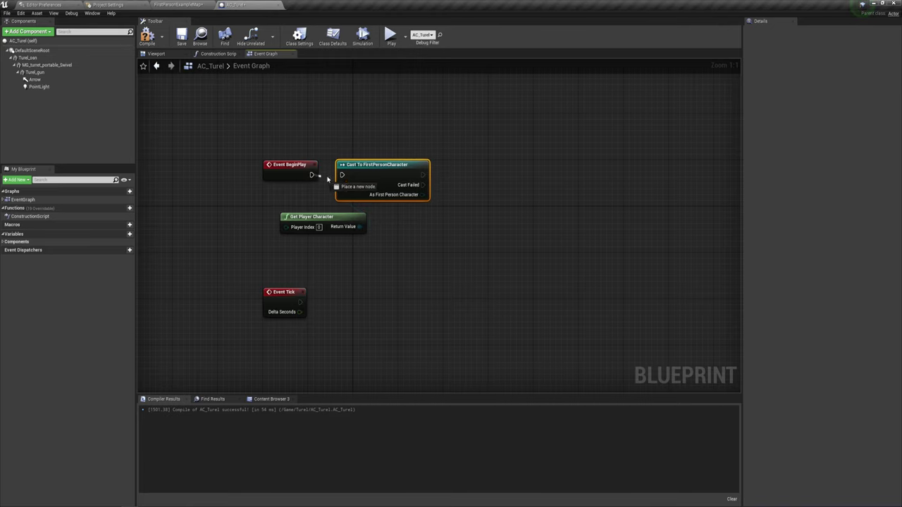
left_click_drag(311, 174, 344, 175)
mouse_move(311, 217)
left_mouse_down()
mouse_move(265, 205)
mouse_move(343, 184)
left_mouse_up()
- Promote the cast's As First Person Character output to a new variable
right_click_drag(399, 235, 359, 239)
left_click_drag(385, 199, 409, 198)
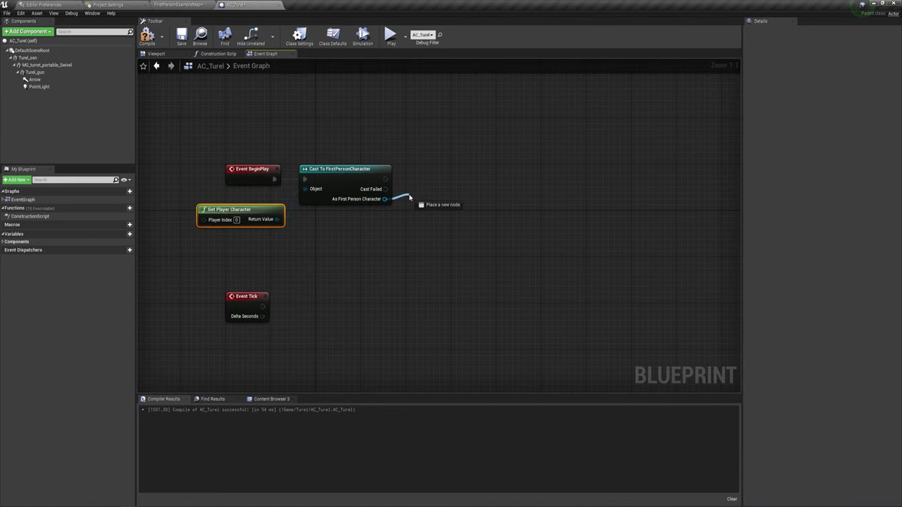
left_click(434, 234)
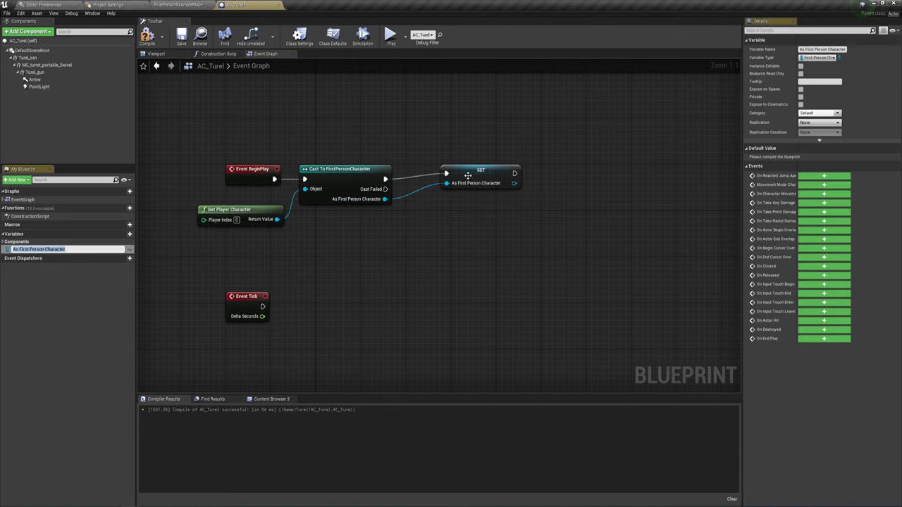
- Tidy the Get Player Character node and place an As First Person Character getter below Event Tick
right_click_drag(407, 222, 421, 206)
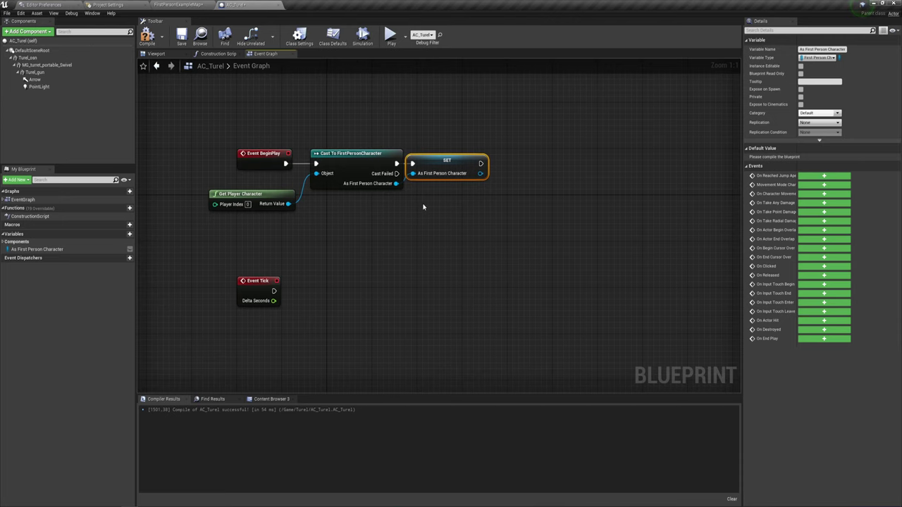
left_click_drag(259, 205, 270, 193)
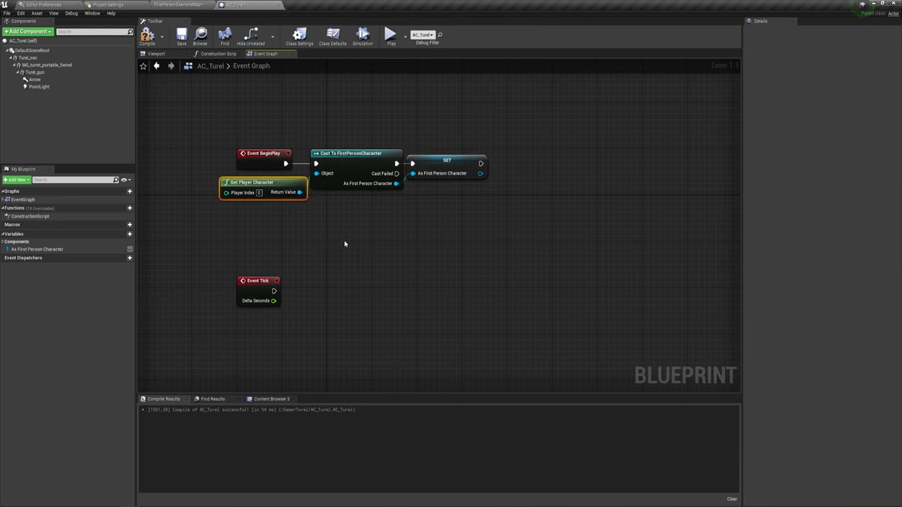
mouse_move(342, 244)
right_mouse_down()
mouse_move(389, 173)
mouse_move(364, 204)
right_mouse_up()
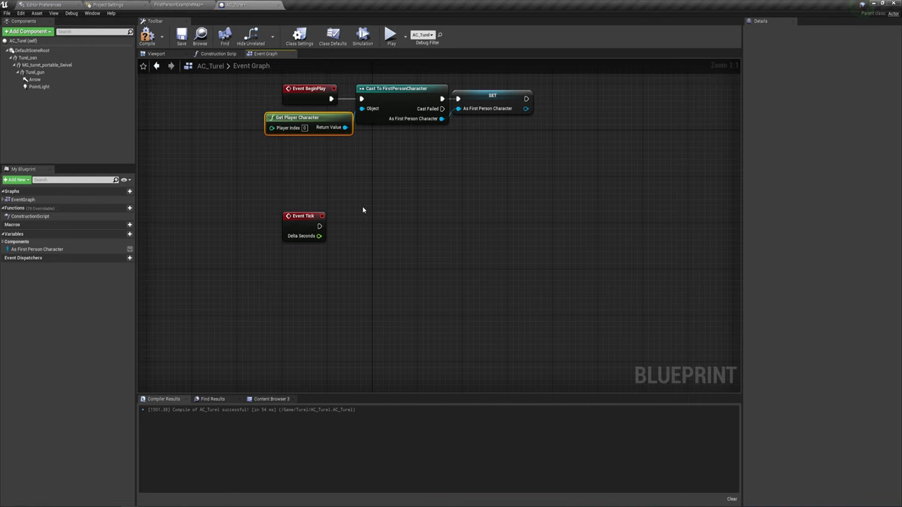
right_click_drag(363, 210, 347, 197)
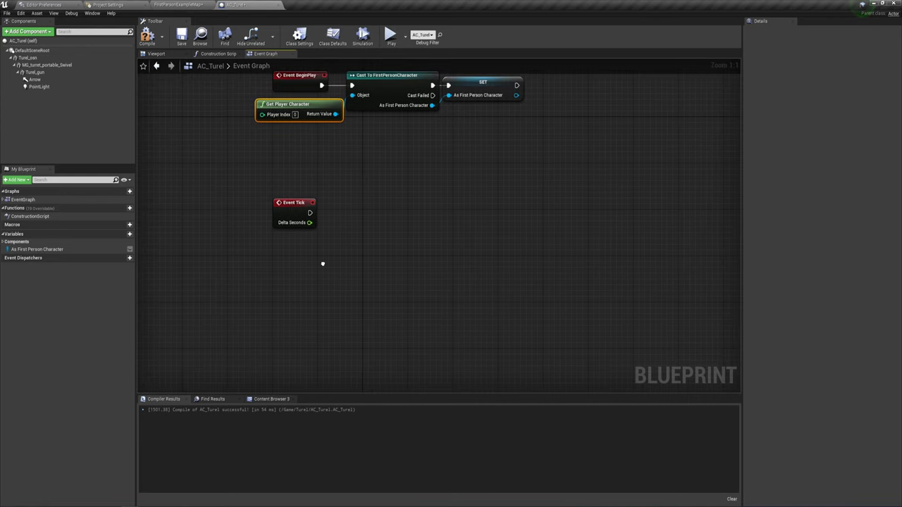
right_click_drag(362, 256, 355, 255)
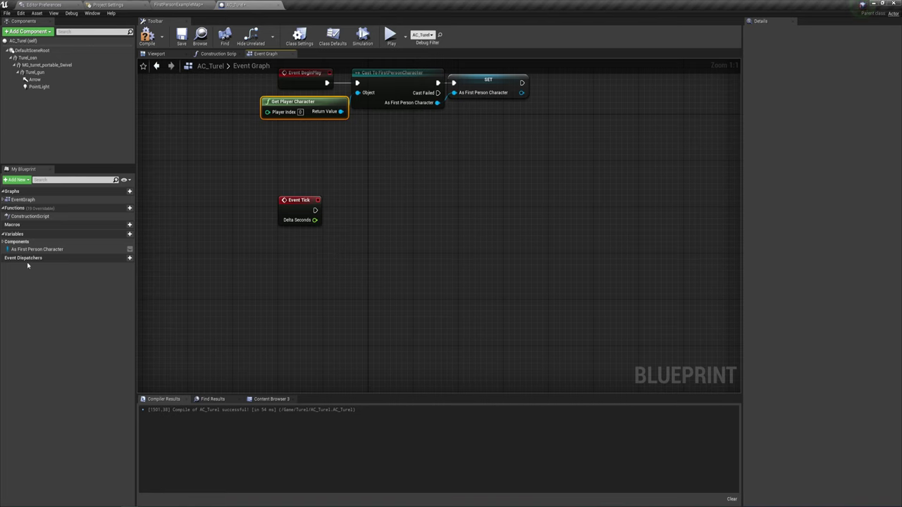
mouse_move(37, 250)
left_mouse_down("ctrl")
mouse_move(301, 271)
mouse_move(293, 250)
left_mouse_up("ctrl")
- Add a Dead getter from the character and a Branch node driven by Event Tick
type("de")
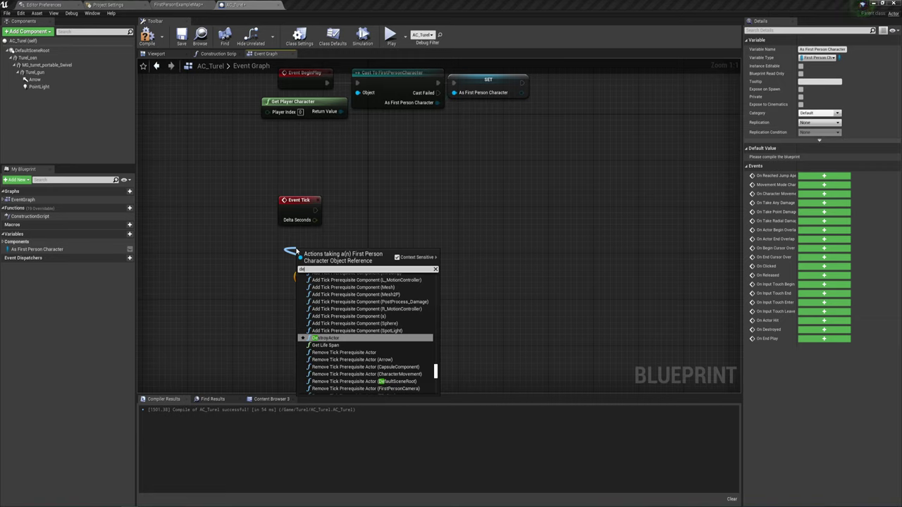
type("ad")
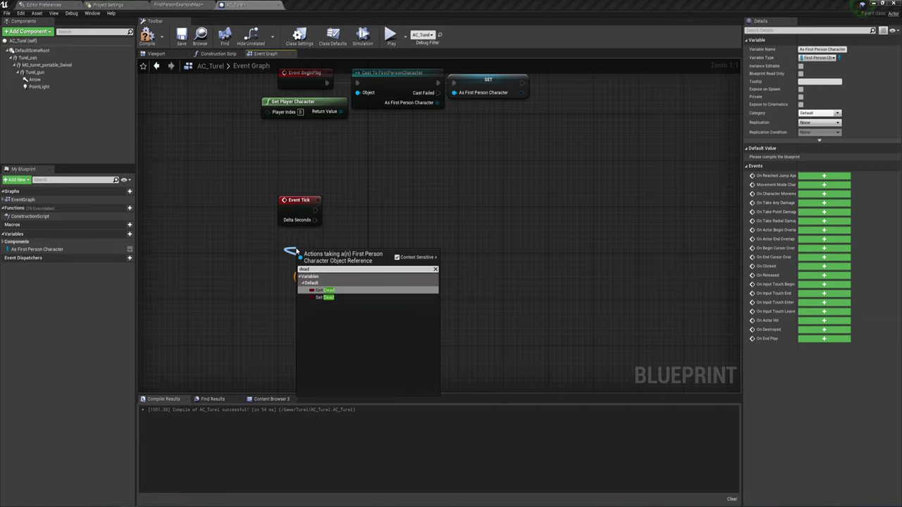
left_click(324, 290)
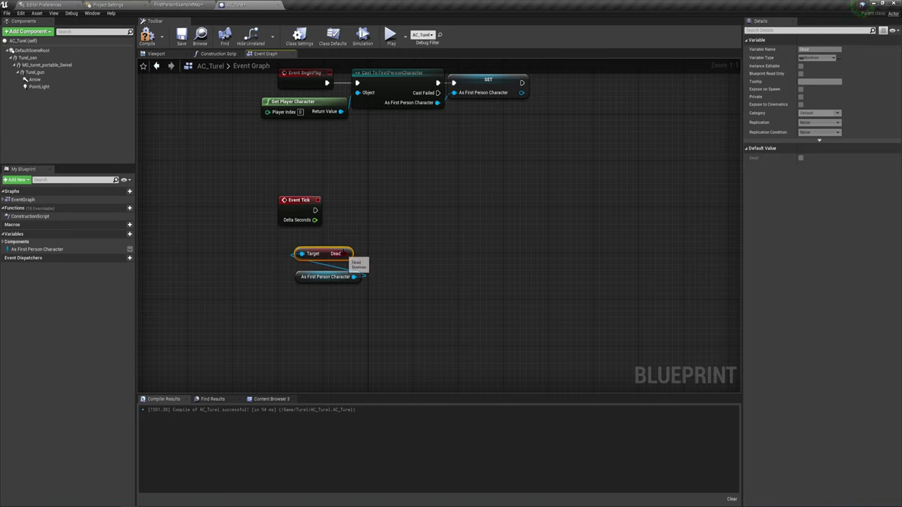
left_click_drag(350, 254, 356, 210)
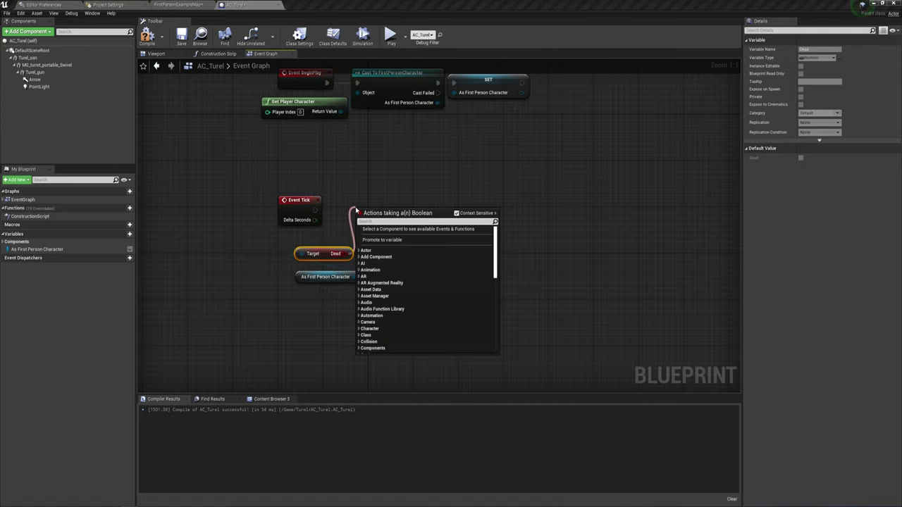
type("branch")
key("Return")
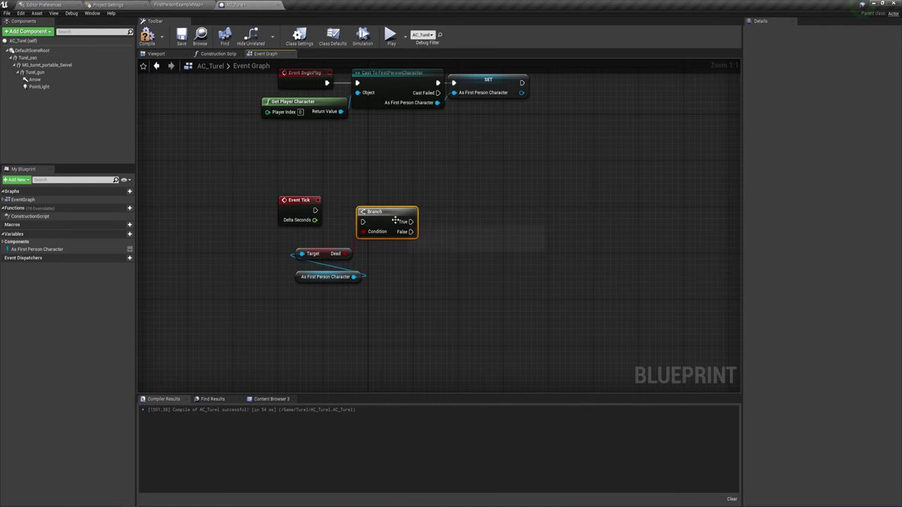
left_click_drag(317, 209, 363, 222)
key("q")
- Arrange the Branch, Dead getter and character nodes neatly beneath Event Tick
left_click_drag(289, 289, 373, 243)
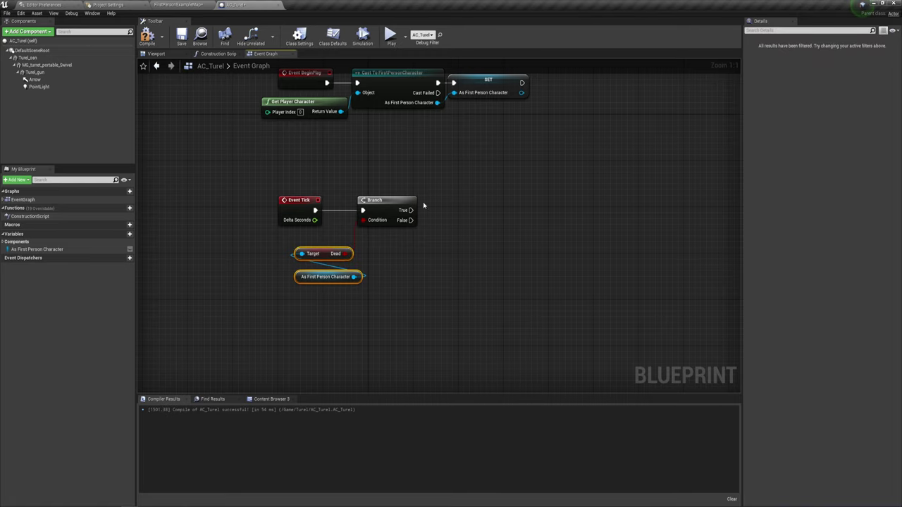
mouse_move(414, 209)
left_mouse_down()
mouse_move(401, 209)
mouse_move(438, 242)
left_mouse_up()
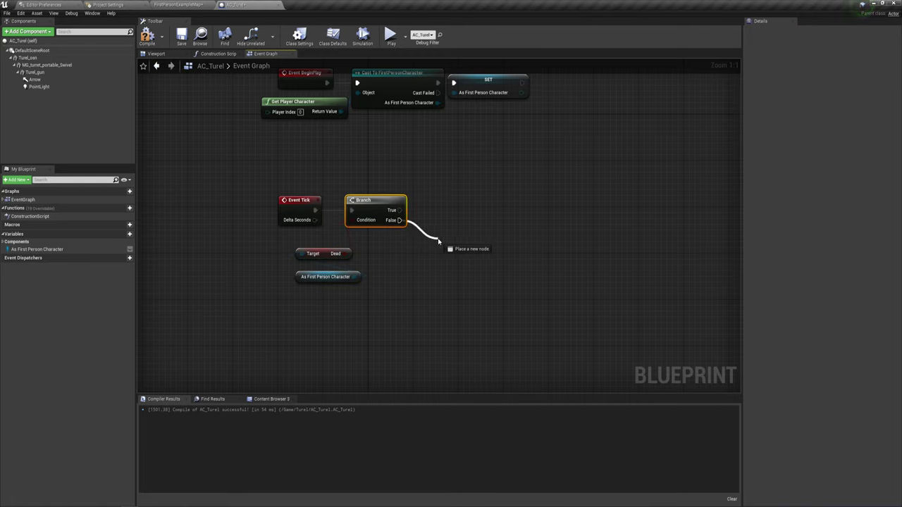
key("Escape")
left_click_drag(306, 306, 308, 249)
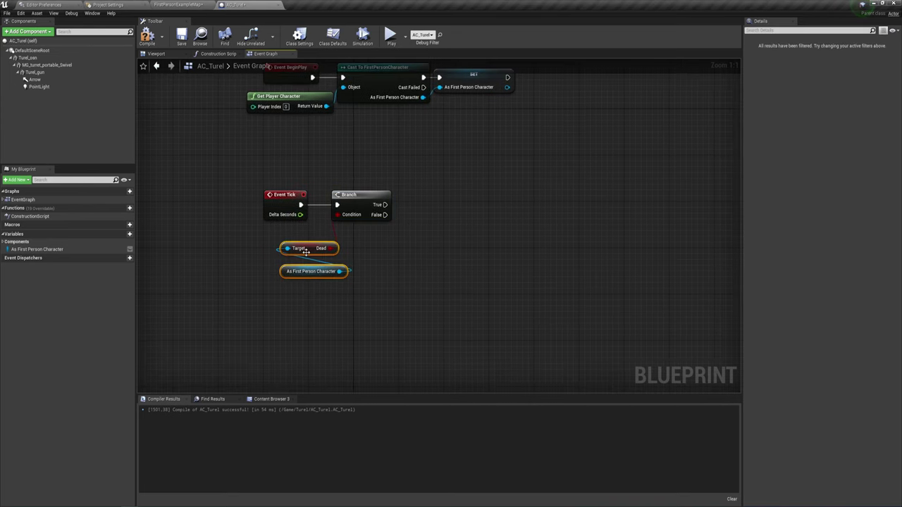
right_click_drag(386, 216, 328, 227)
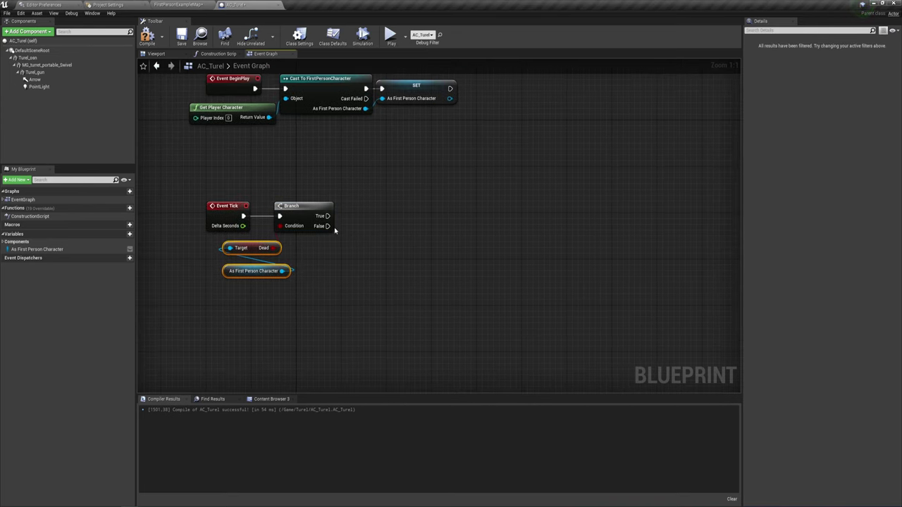
mouse_move(329, 226)
left_mouse_down()
mouse_move(368, 235)
mouse_move(343, 257)
left_mouse_up()
left_click(343, 256)
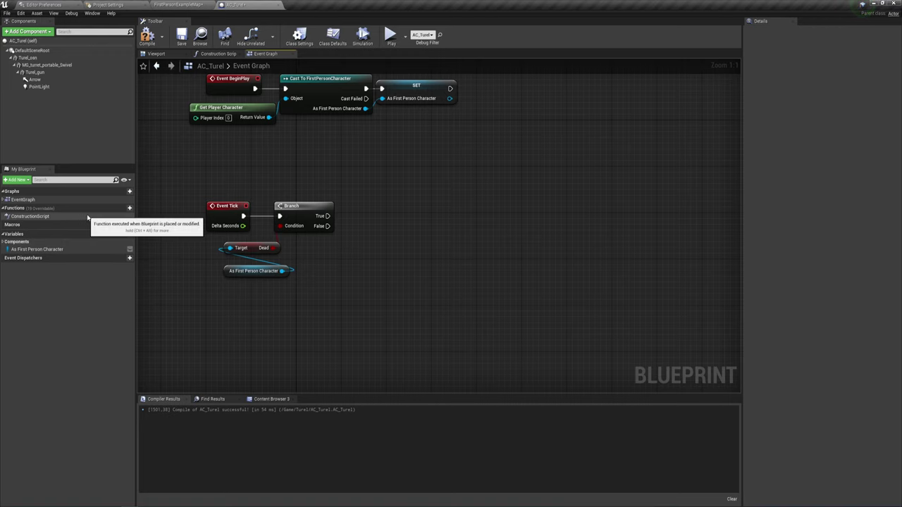
- Add a function named Rotate and place an As First Person Character getter in its graph
left_click(127, 209)
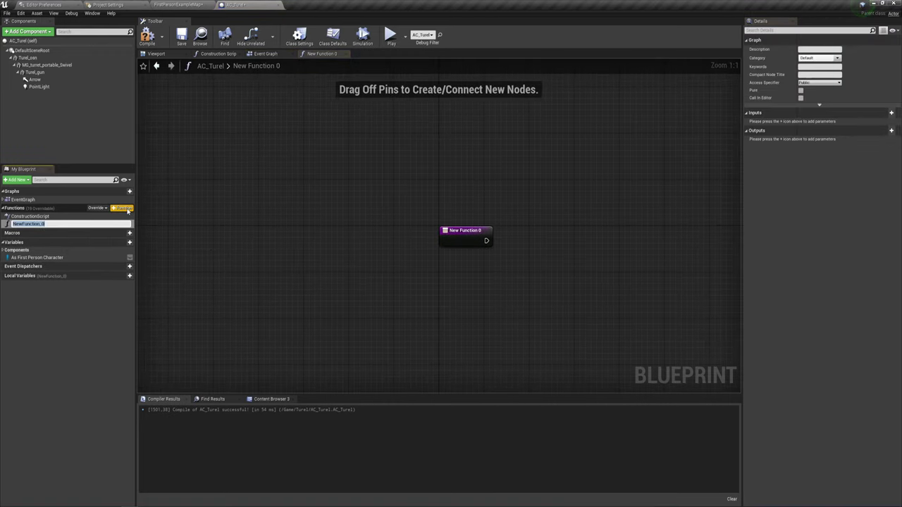
type("Rotate")
key("Return")
right_click_drag(541, 275, 332, 255)
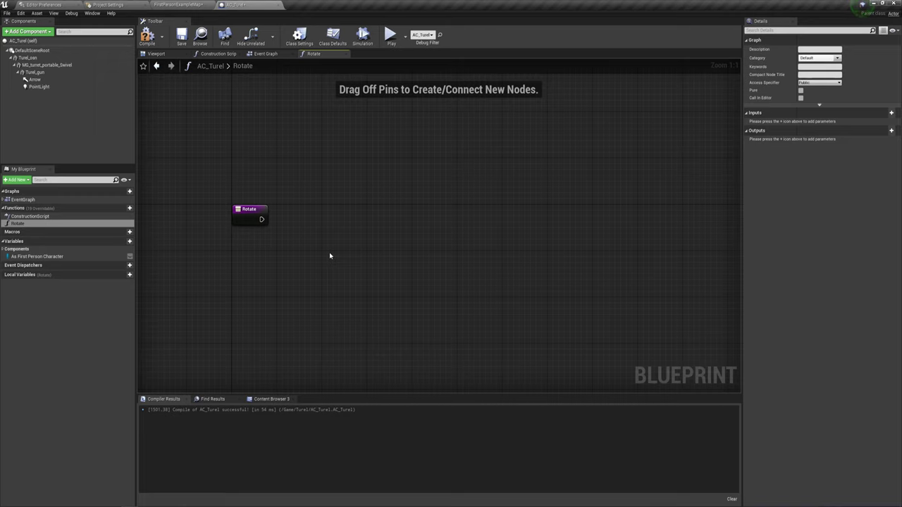
left_click(25, 258)
mouse_move(24, 262)
left_mouse_down()
mouse_move(296, 190)
mouse_move(290, 166)
left_mouse_up()
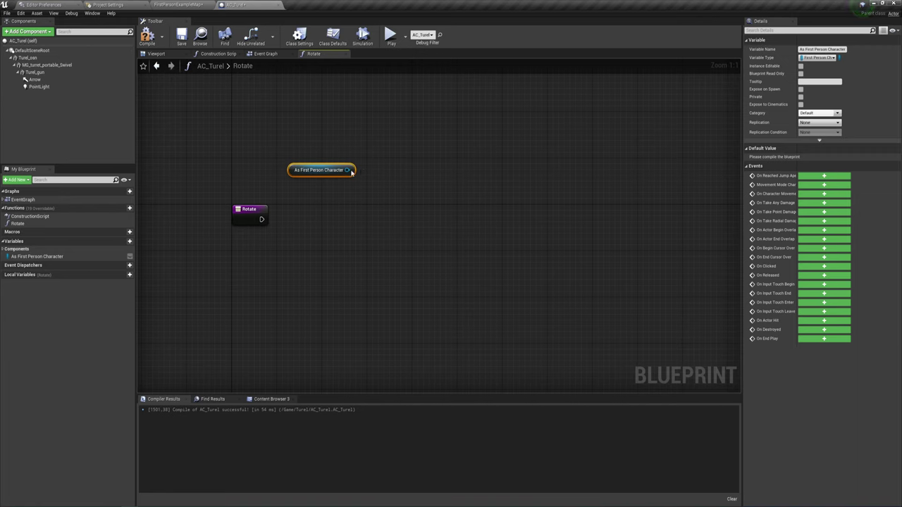
- Add a GetActorLocation node for the As First Person Character reference
left_click_drag(352, 172, 303, 201)
type("get")
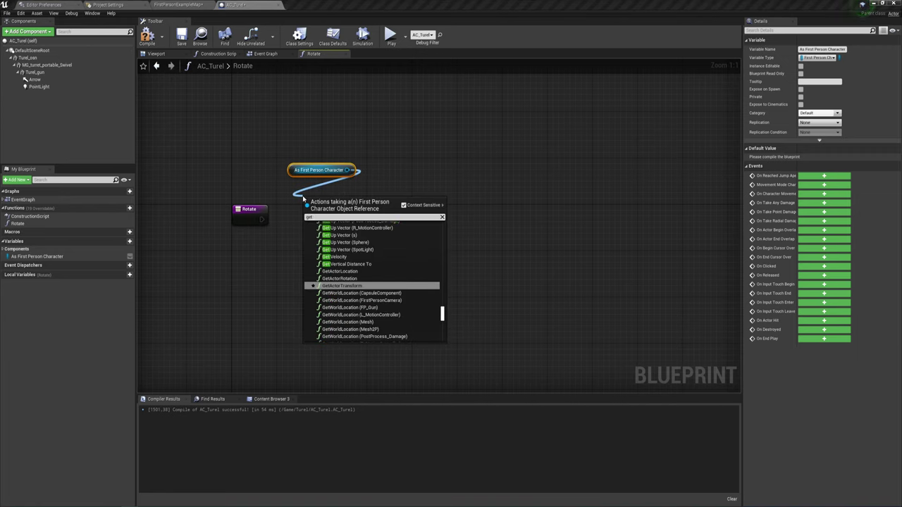
type(" ac")
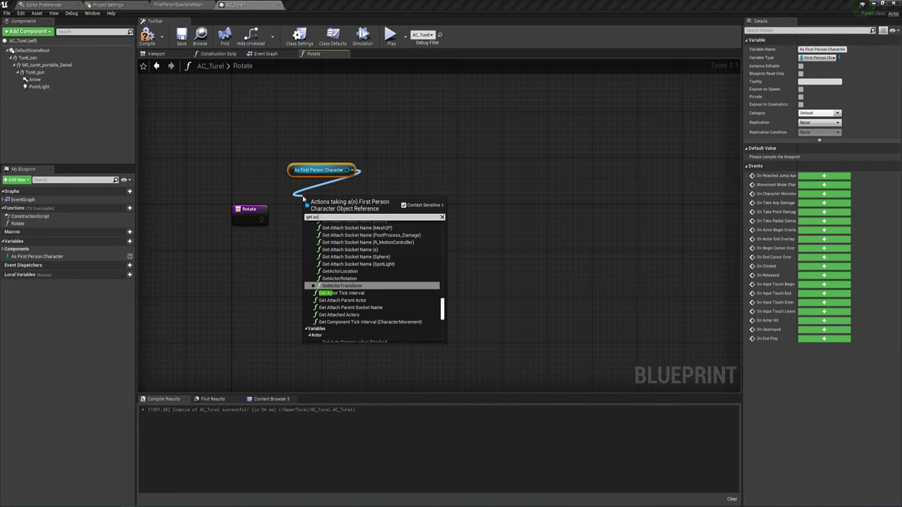
type("t")
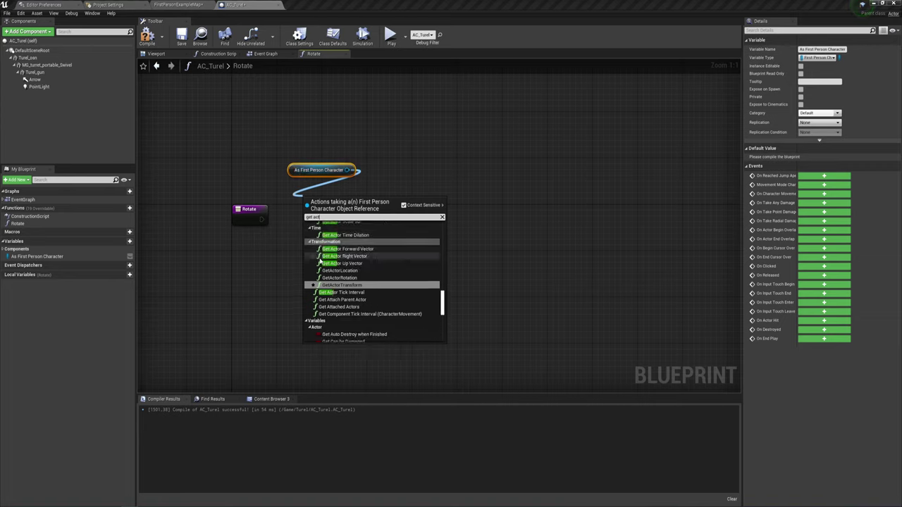
left_click(344, 271)
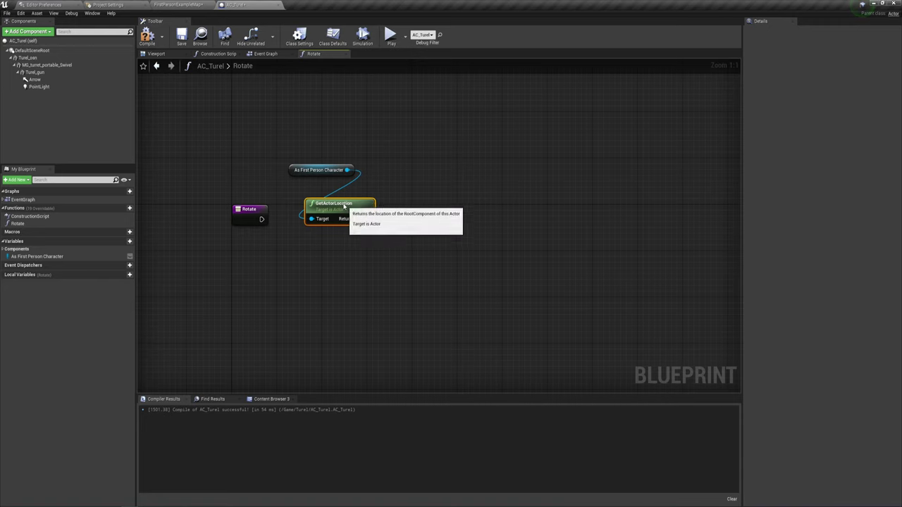
- Promote the location to a new ActorLoc variable and place a Turel_osn reference
mouse_move(349, 206)
left_mouse_down()
mouse_move(332, 188)
mouse_move(348, 203)
mouse_move(295, 227)
left_mouse_up()
left_click(324, 250)
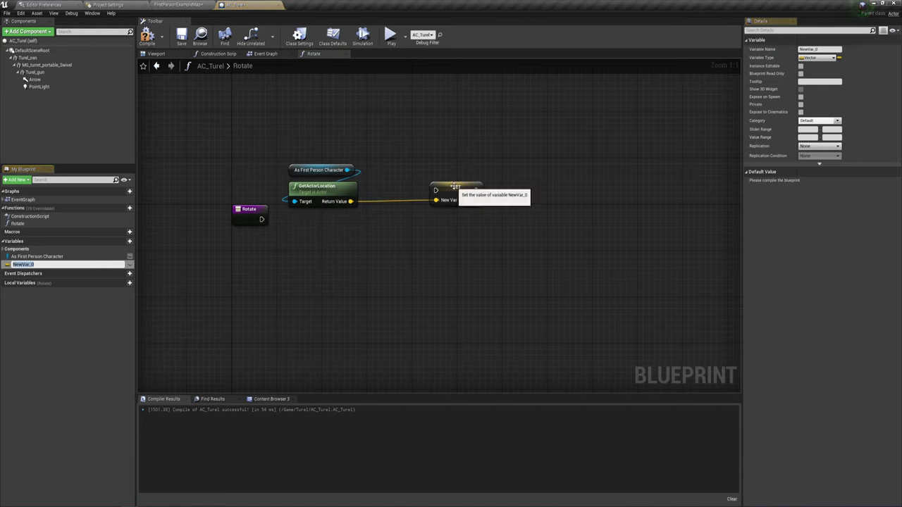
type("ActorLoc")
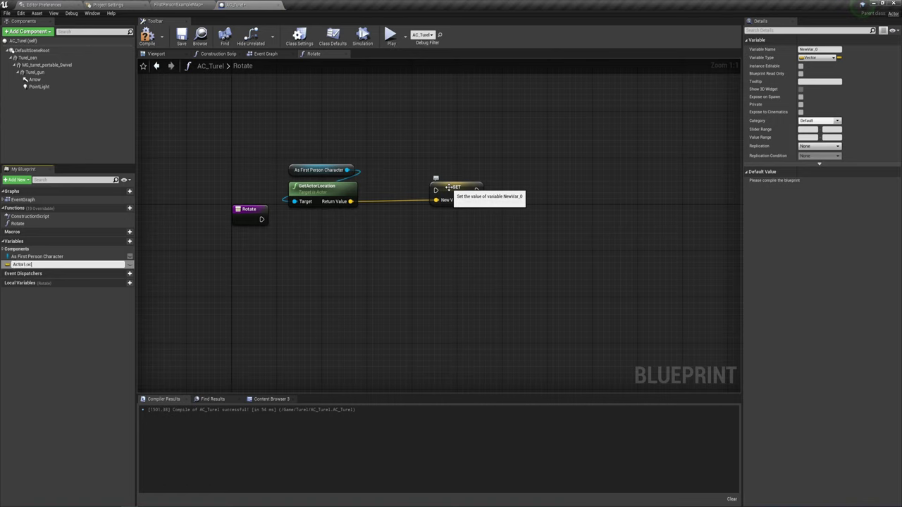
key("Return")
left_click_drag(448, 187, 260, 219)
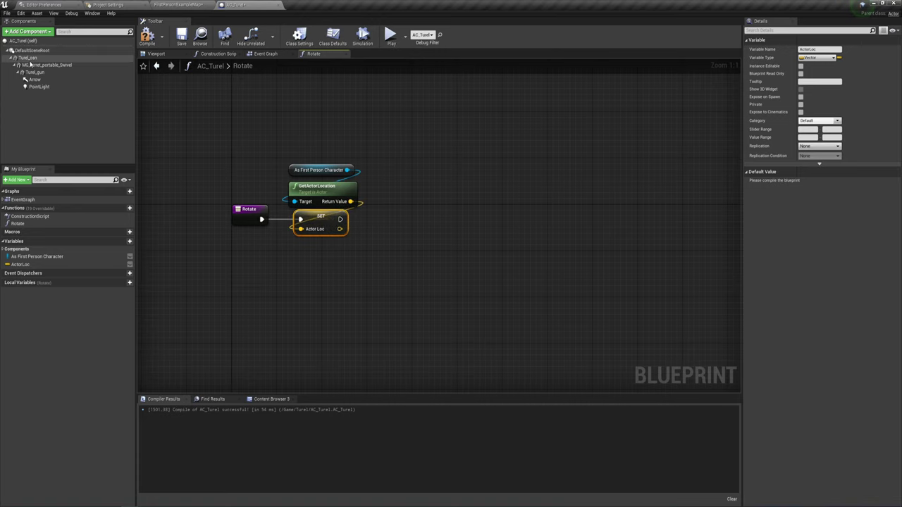
mouse_move(28, 58)
left_mouse_down()
mouse_move(416, 169)
mouse_move(393, 200)
left_mouse_up()
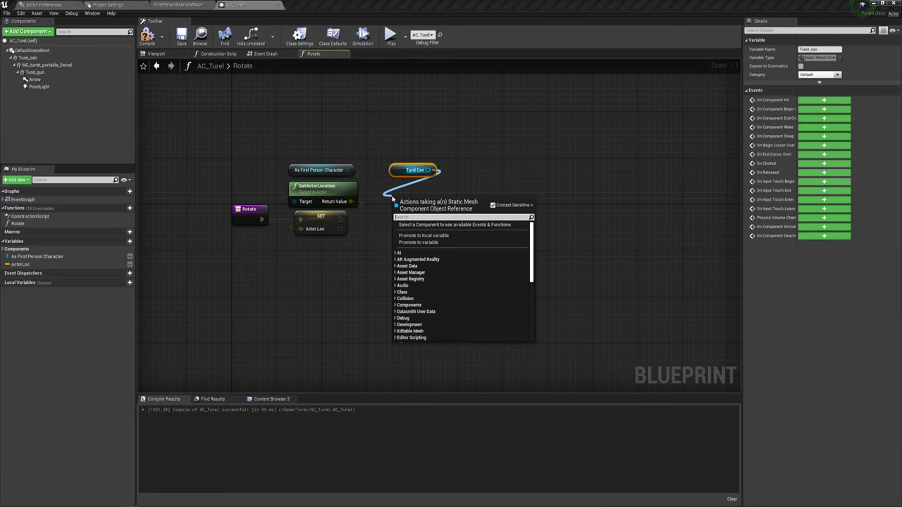
- Add a GetWorldLocation node for Turel_osn beside the ActorLoc nodes
type("get")
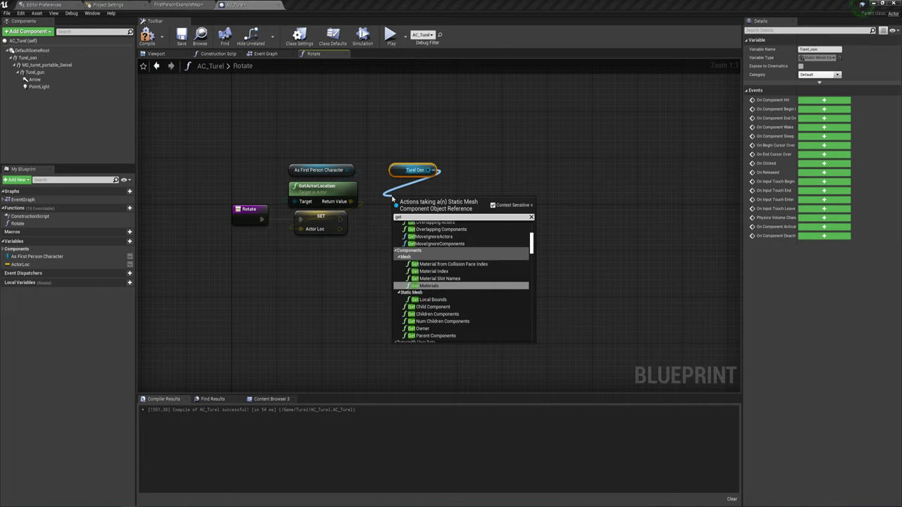
type(" wo")
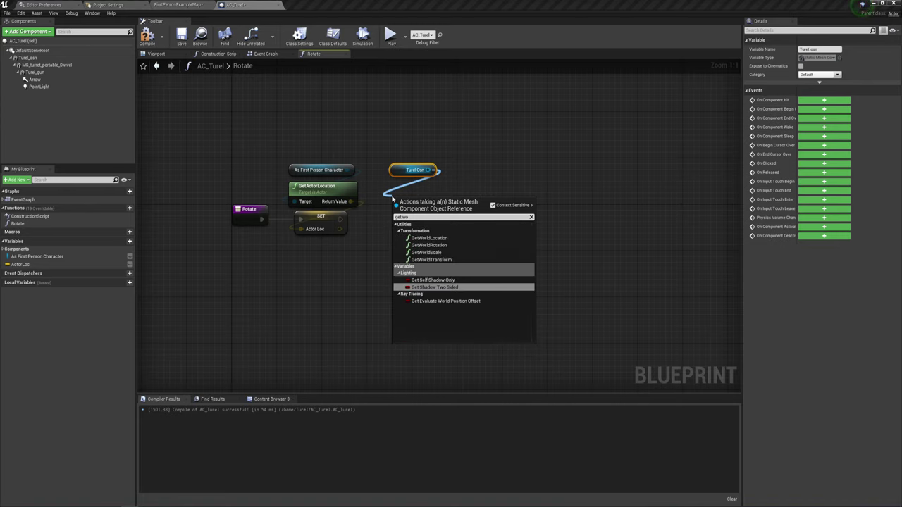
left_click(430, 240)
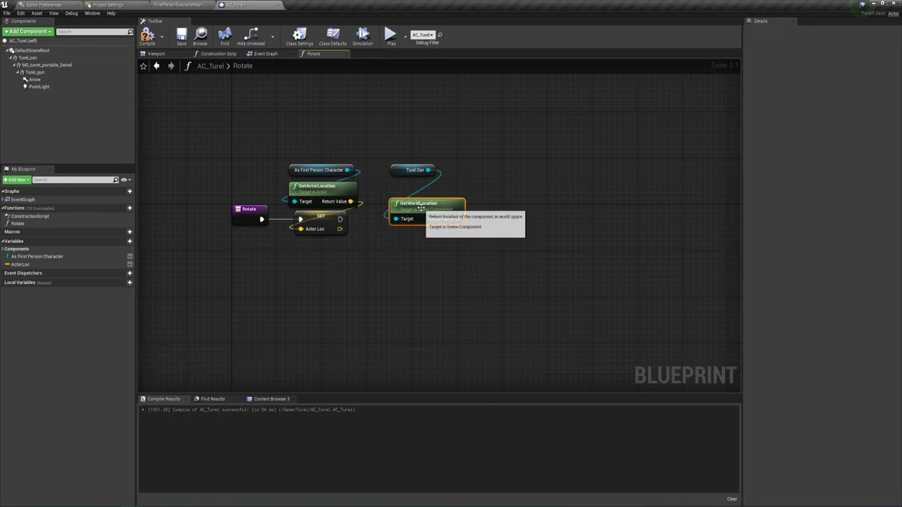
mouse_move(423, 212)
left_mouse_down()
mouse_move(407, 195)
mouse_move(391, 221)
left_mouse_up()
- Promote the world location to a Turel Loc variable, set right after ActorLoc
left_click(427, 255)
type("Turel Loc")
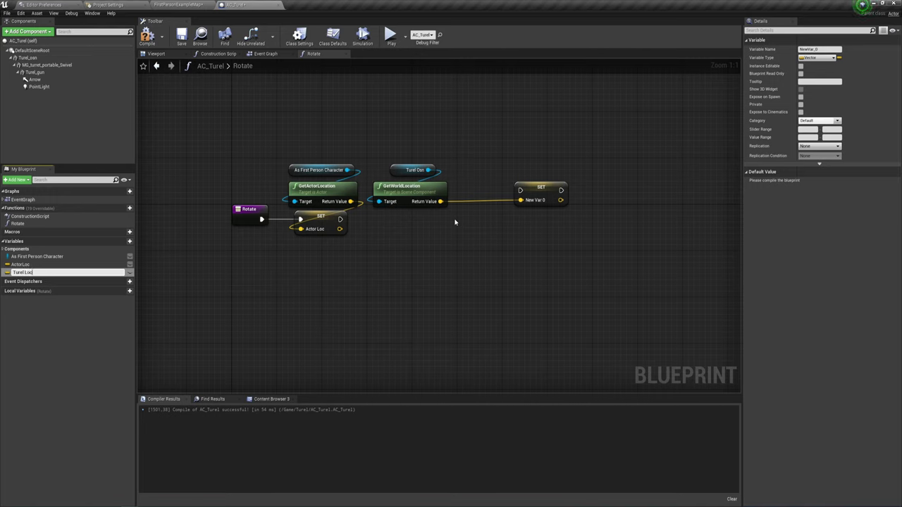
key("Return")
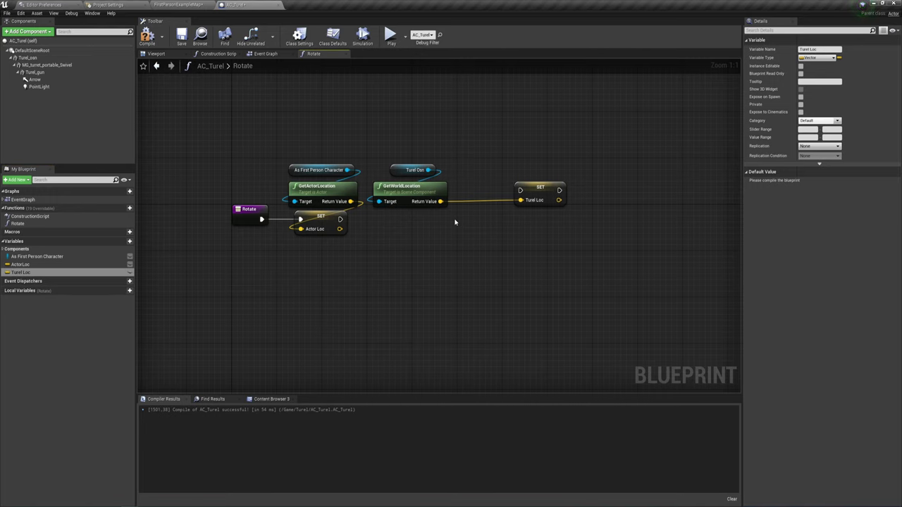
left_click_drag(539, 188, 399, 217)
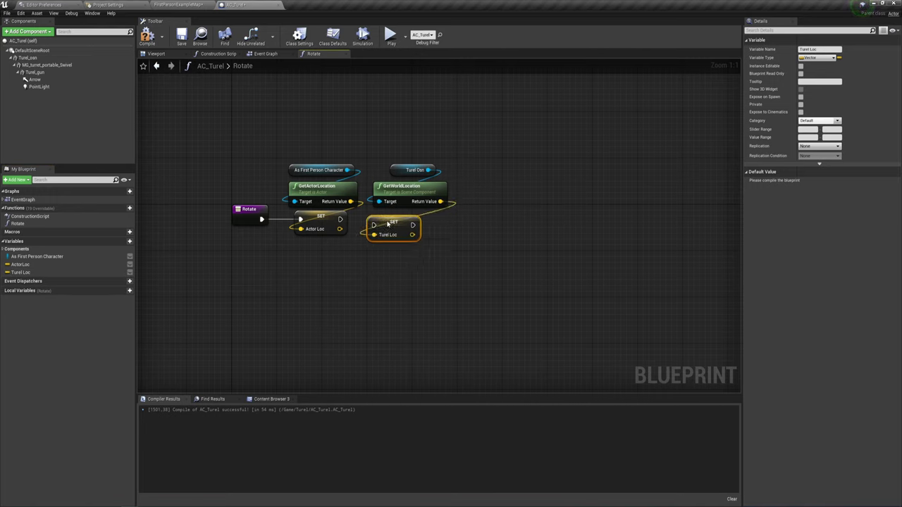
left_click_drag(344, 221, 379, 219)
key("Escape")
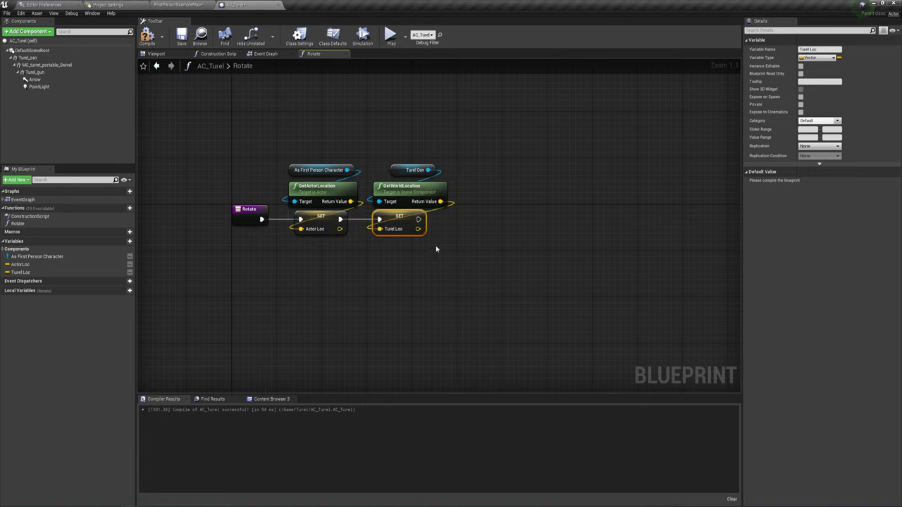
right_click_drag(458, 251, 420, 236)
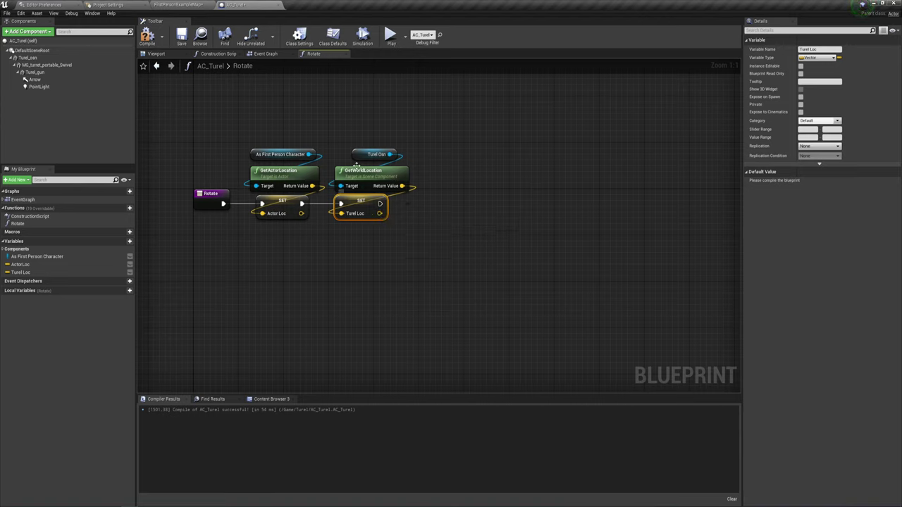
- Add a Find Look at Rotation node fed by Turel Loc
left_click_drag(284, 242, 394, 124)
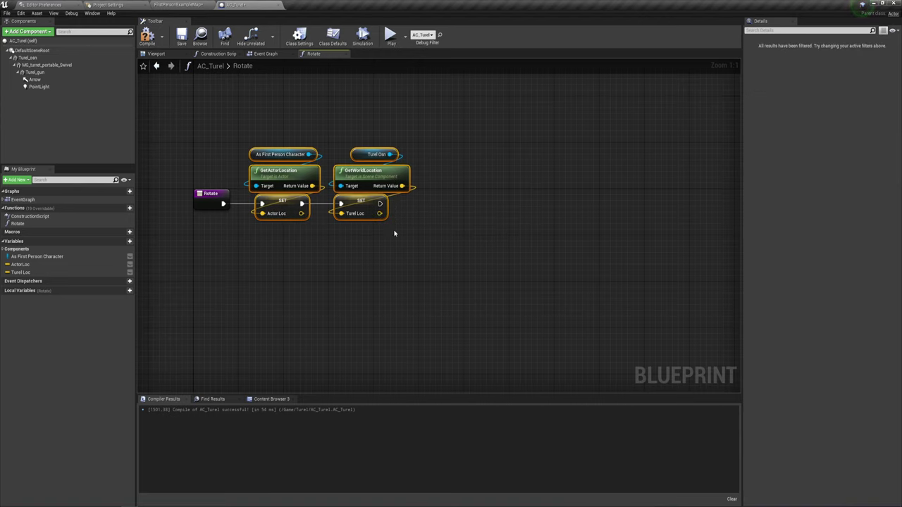
left_click(395, 233)
left_click_drag(379, 214, 403, 228)
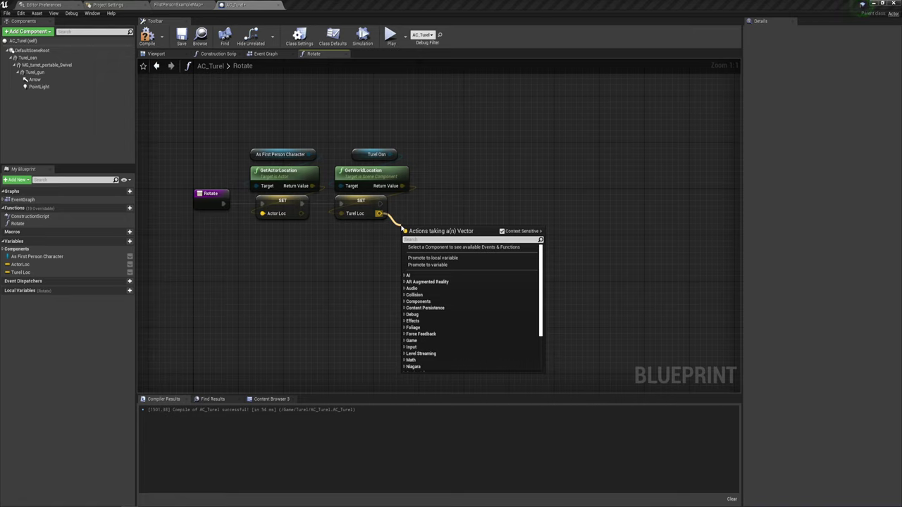
type("find")
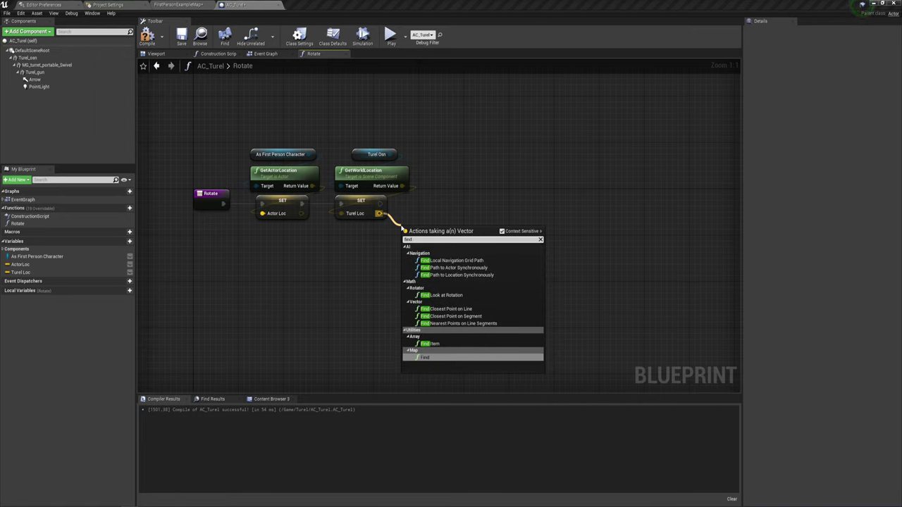
type(" loc")
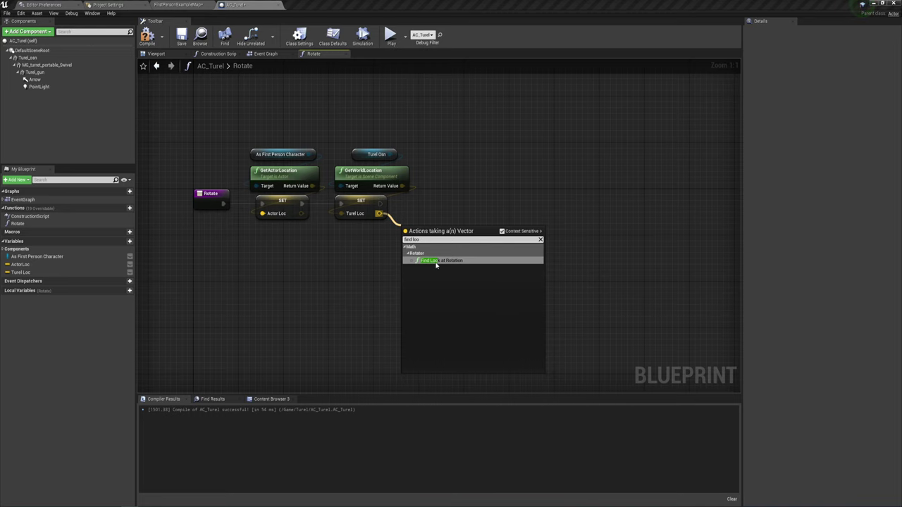
left_click(436, 265)
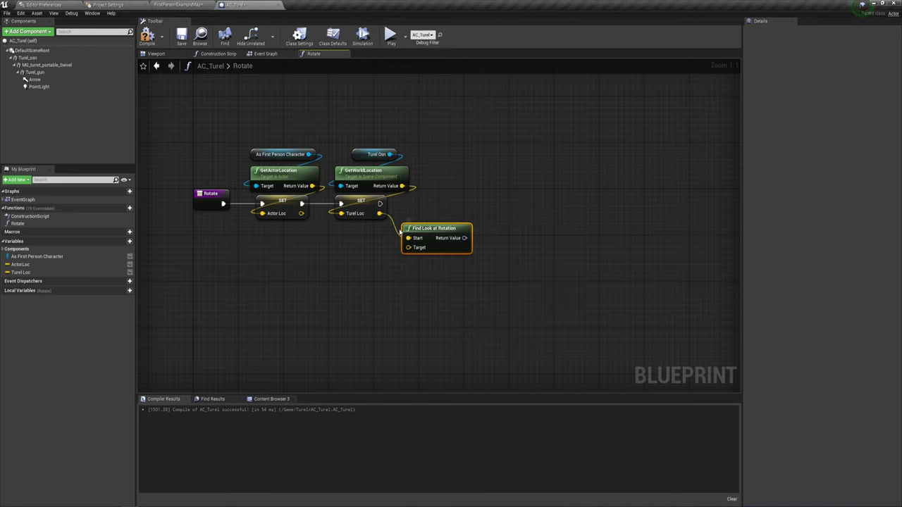
- Add a reroute point on the Actor Loc wire and tidy the turret location nodes
mouse_move(359, 125)
left_mouse_down()
mouse_move(360, 164)
mouse_move(384, 211)
left_mouse_up()
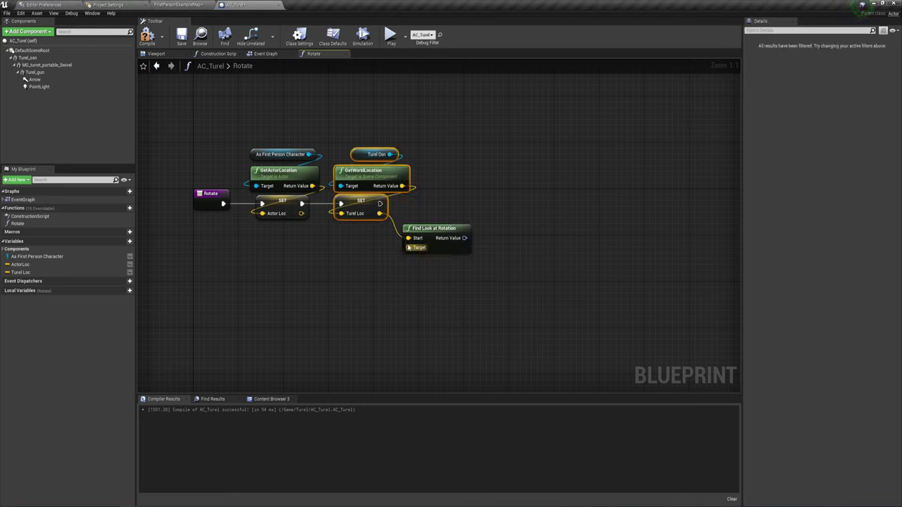
mouse_move(408, 247)
left_mouse_down()
mouse_move(308, 234)
mouse_move(301, 213)
left_mouse_up()
double_click(353, 228)
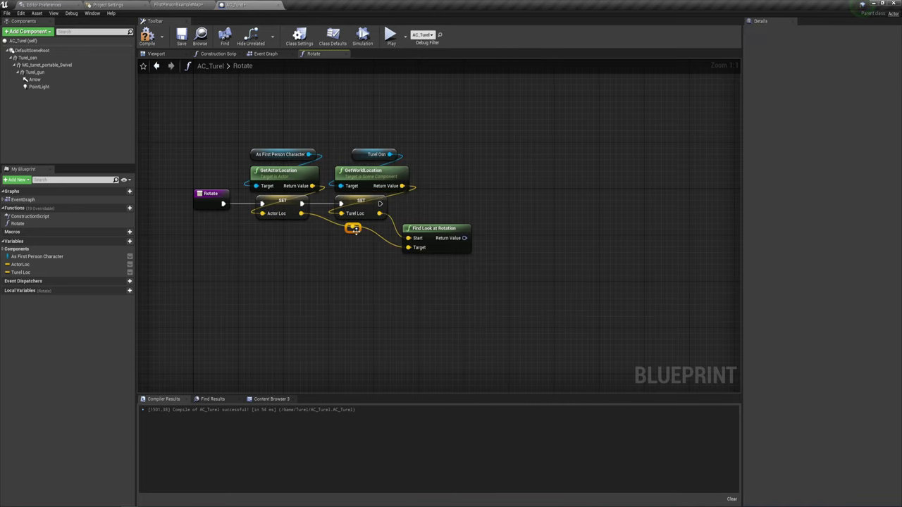
left_click_drag(354, 230, 329, 256)
right_click_drag(329, 256, 267, 268)
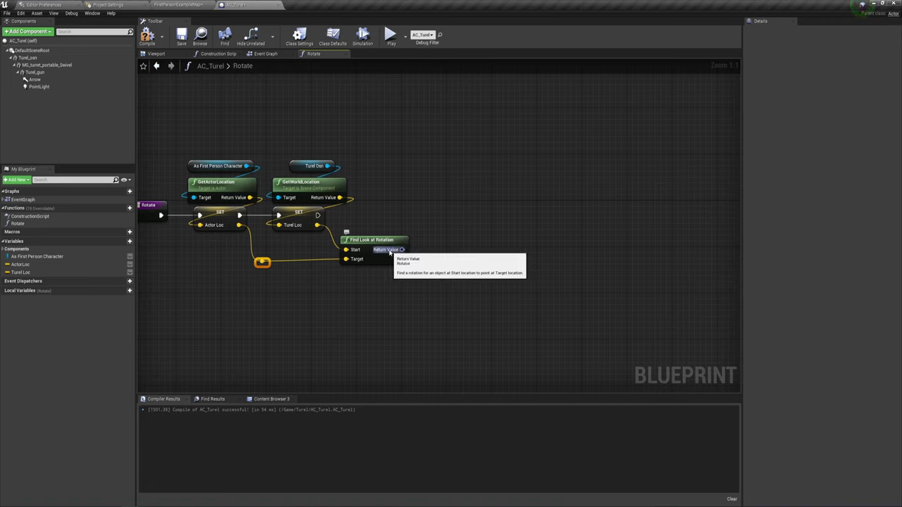
- Split Find Look at Rotation's Return Value into Roll, Pitch and Yaw pins
right_click(389, 252)
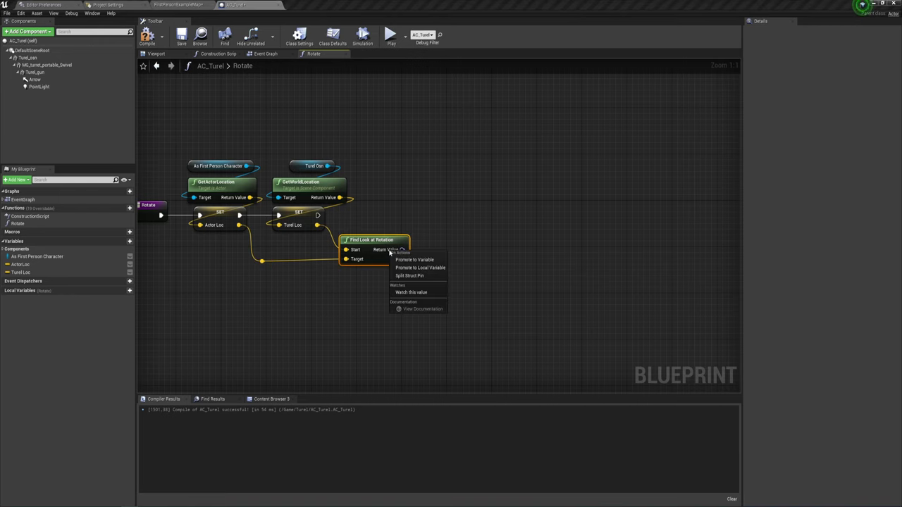
left_click(416, 277)
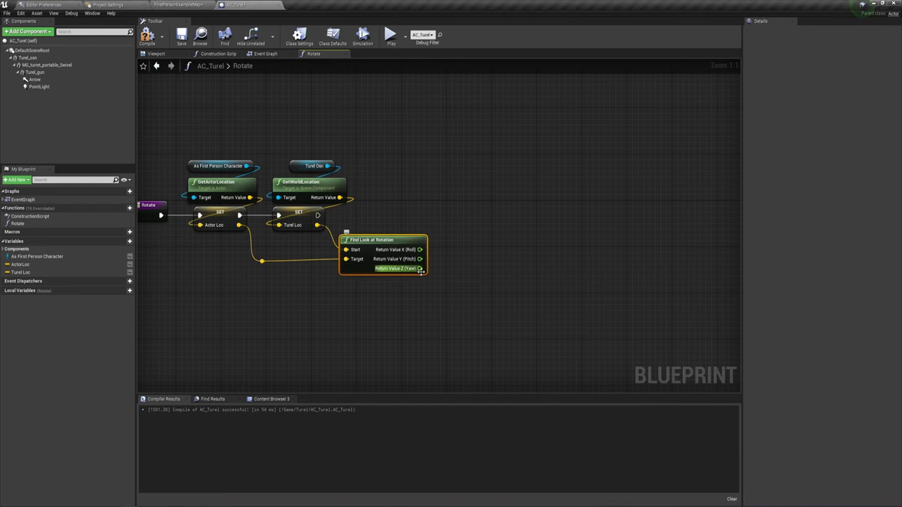
right_click_drag(464, 263, 452, 262)
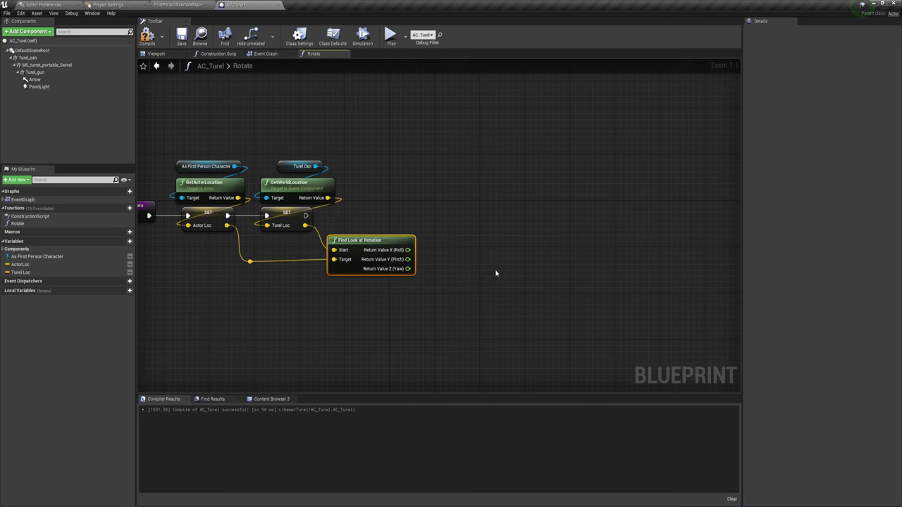
right_click_drag(504, 271, 463, 269)
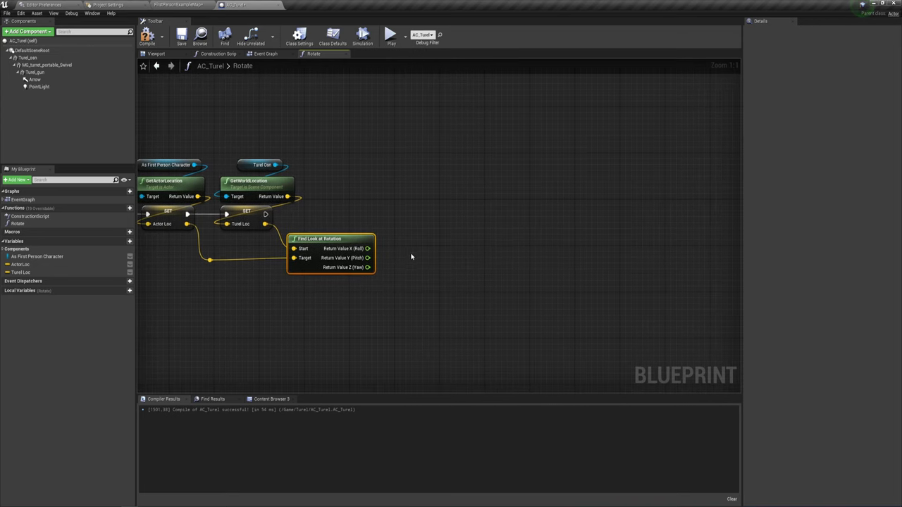
mouse_move(411, 257)
right_mouse_down()
mouse_move(460, 233)
mouse_move(397, 258)
right_mouse_up()
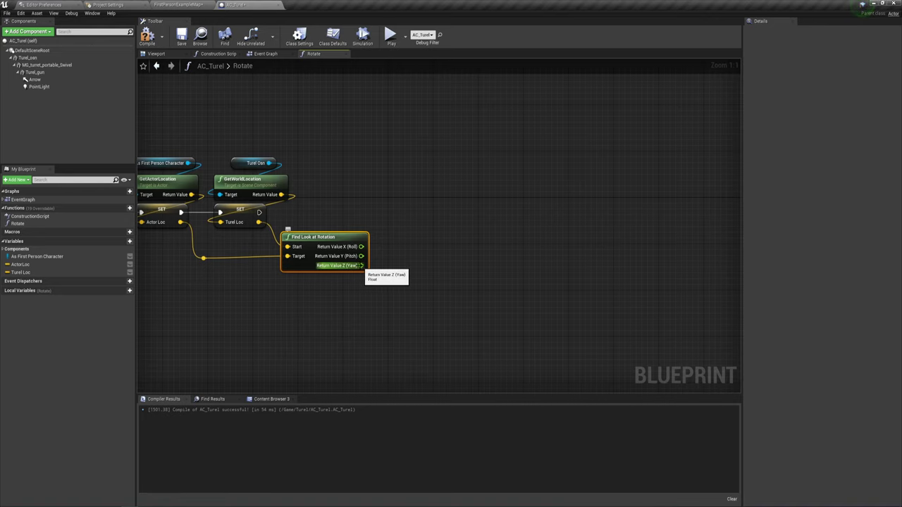
right_click_drag(351, 195, 351, 195)
right_click(351, 195)
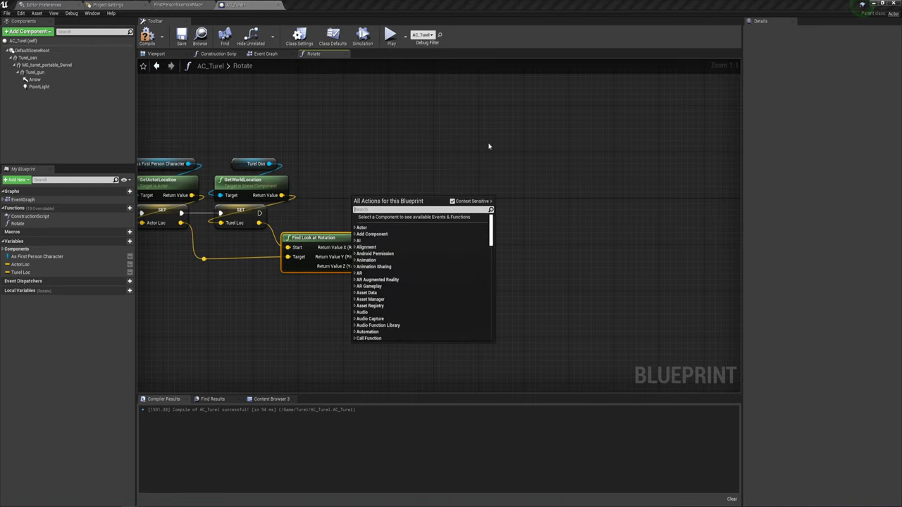
left_click(155, 54)
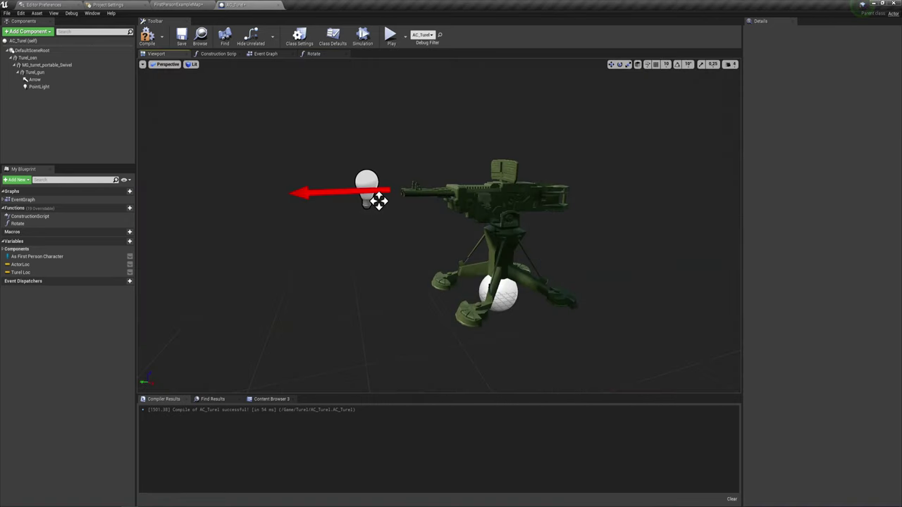
left_click(379, 202)
mouse_move(379, 201)
left_mouse_down()
mouse_move(402, 189)
mouse_move(578, 187)
mouse_move(379, 202)
left_mouse_up()
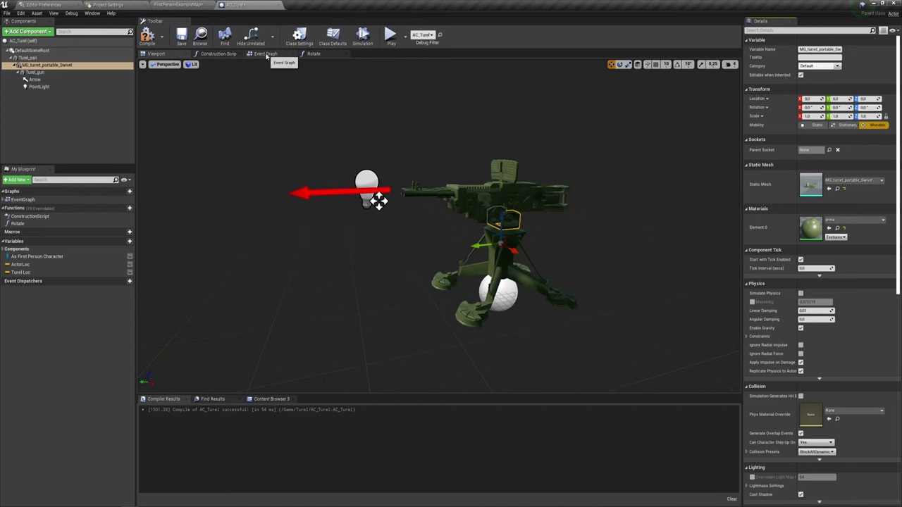
left_click(317, 55)
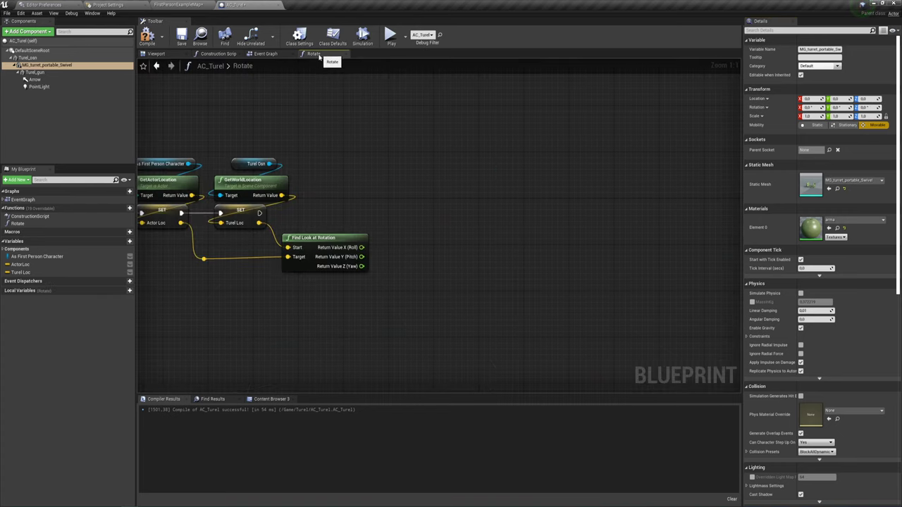
right_click_drag(375, 242, 395, 225)
left_click_drag(380, 249, 417, 251)
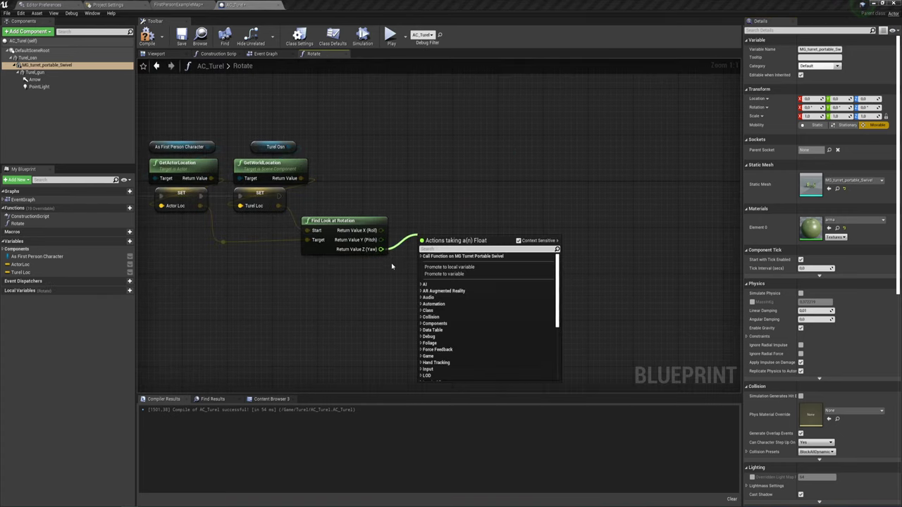
key("Escape")
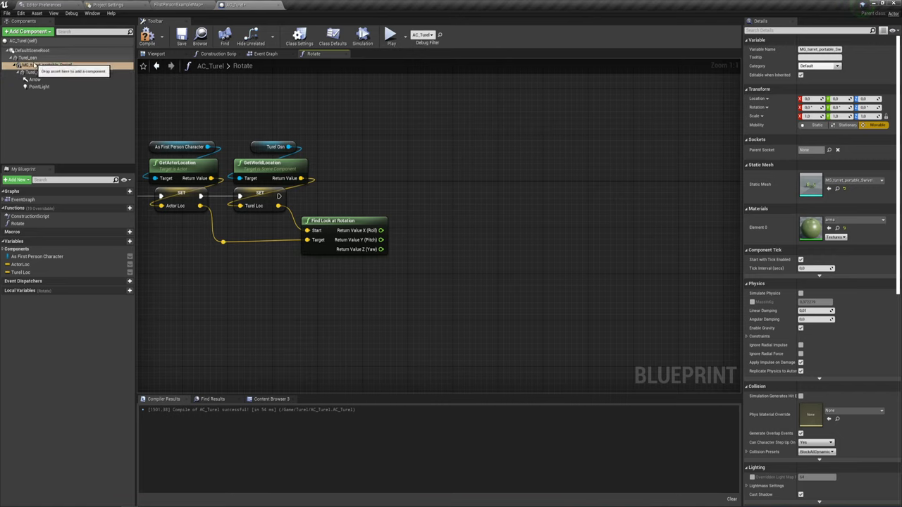
- Add a SetWorldRotation node targeting the MG Turret Portable Swivel reference
left_click_drag(45, 67, 426, 148)
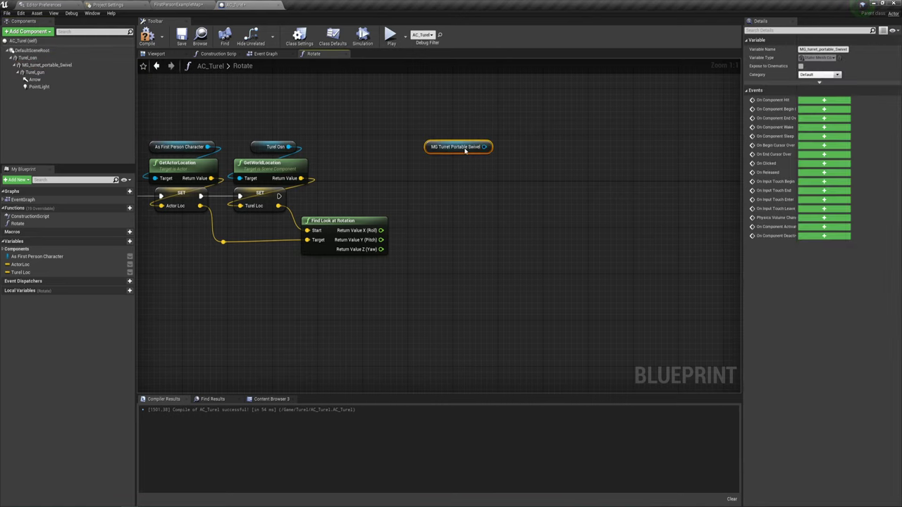
left_click_drag(487, 147, 432, 182)
type("set wo")
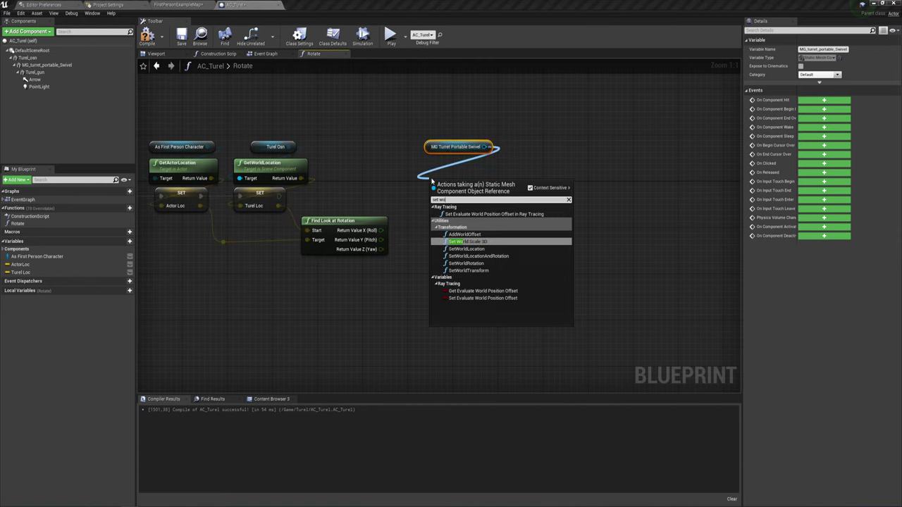
left_click(465, 263)
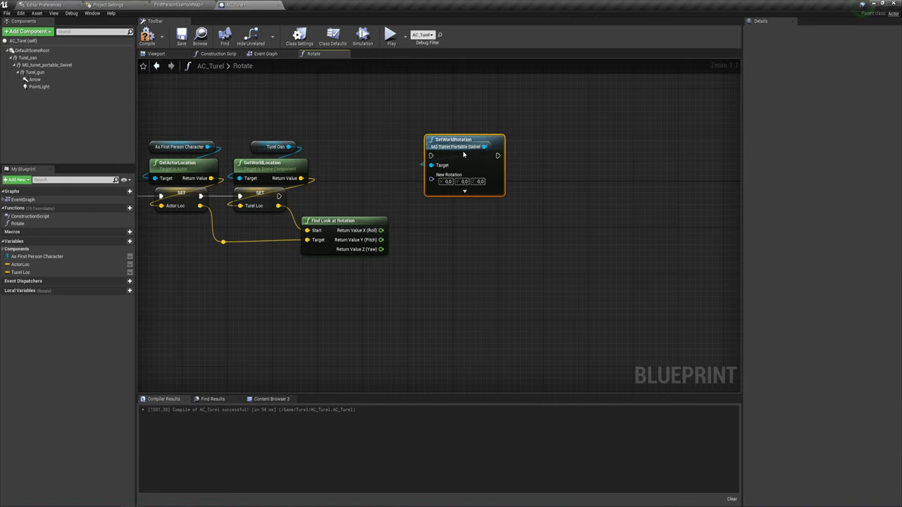
left_click_drag(425, 172, 279, 196)
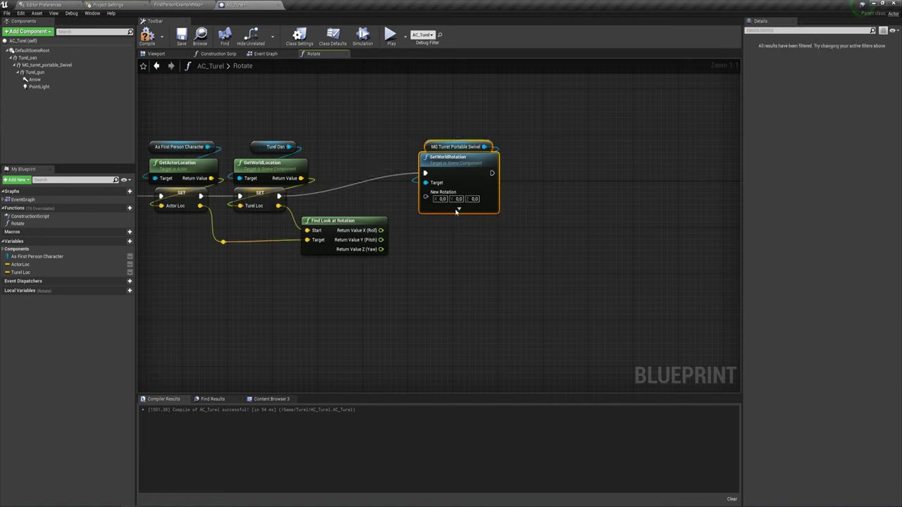
left_click_drag(477, 159, 482, 170)
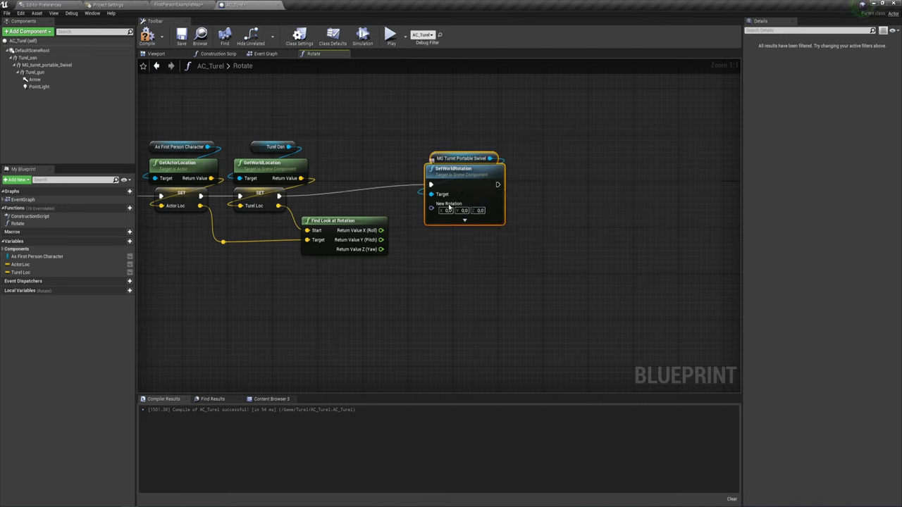
- Split New Rotation and feed the look-at Yaw into its Z (Yaw) input
right_click(449, 206)
left_click(465, 231)
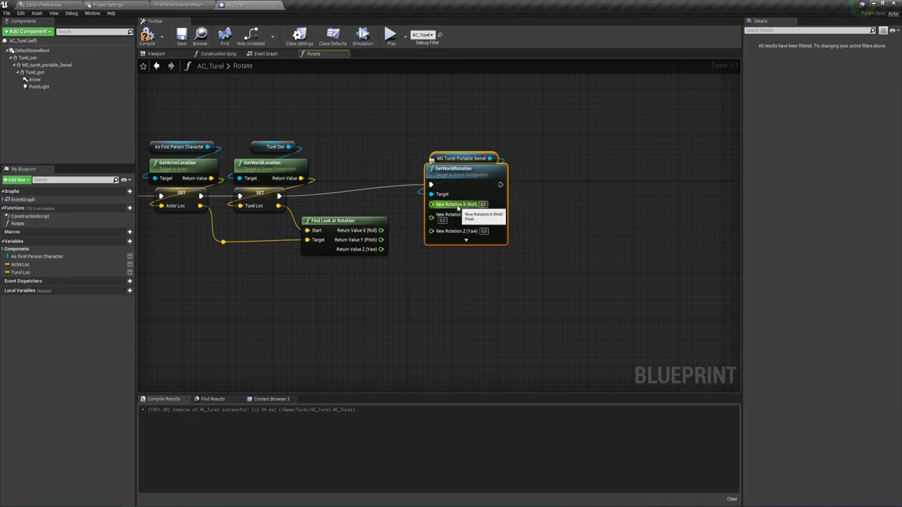
left_click_drag(380, 250, 431, 230)
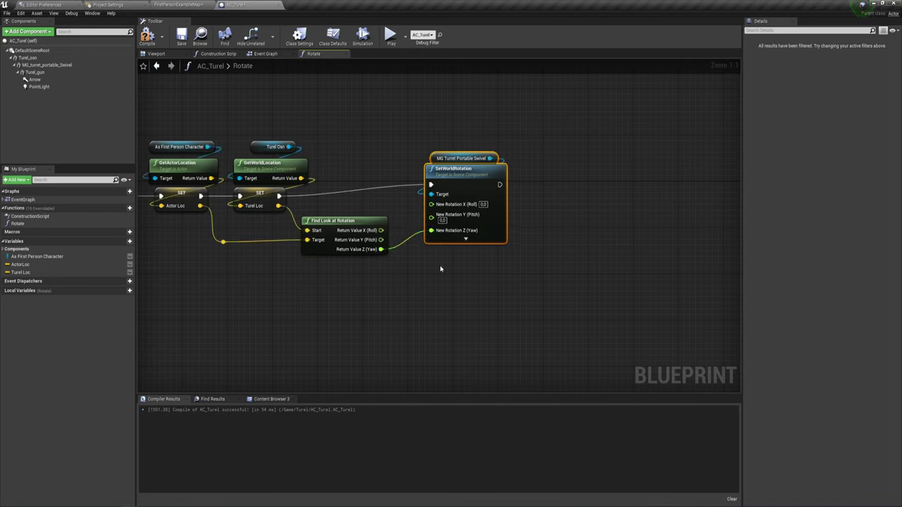
left_click_drag(478, 128, 492, 244)
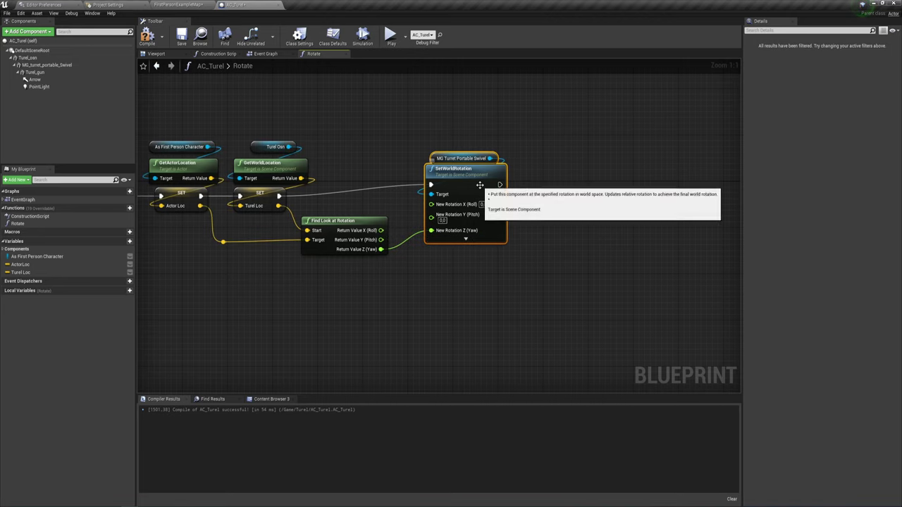
- Promote the look-at Z (Yaw) output to a variable and wire its SET node into SetWorldRotation
left_click_drag(480, 182, 548, 193)
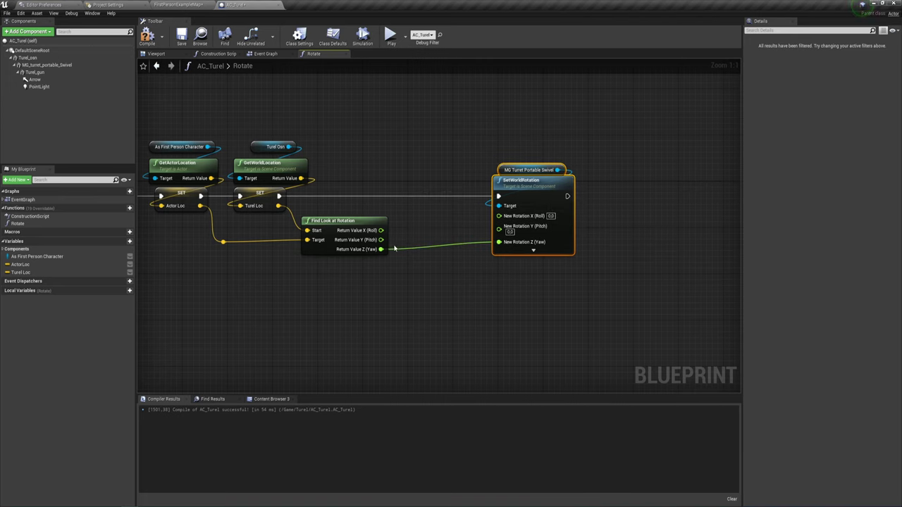
left_click_drag(381, 249, 404, 206)
left_click(442, 243)
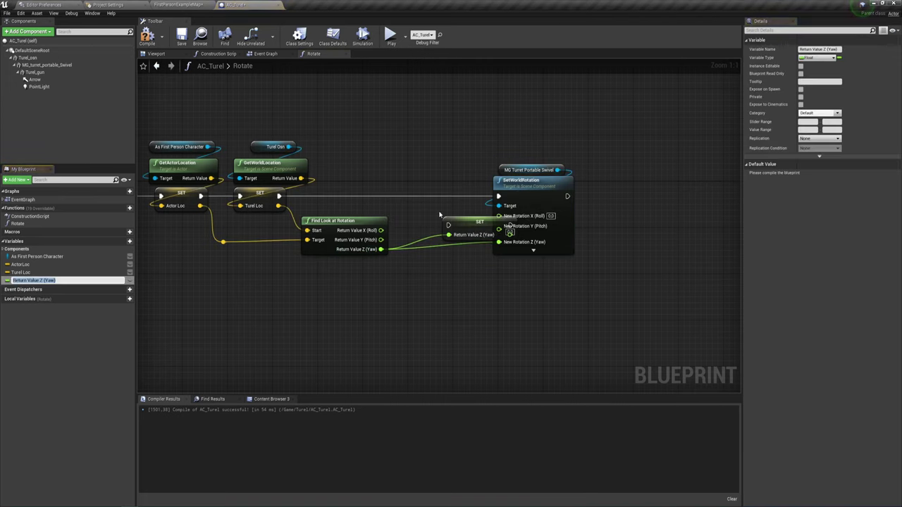
mouse_move(413, 175)
left_mouse_down()
mouse_move(415, 198)
mouse_move(419, 192)
mouse_move(286, 196)
left_mouse_up()
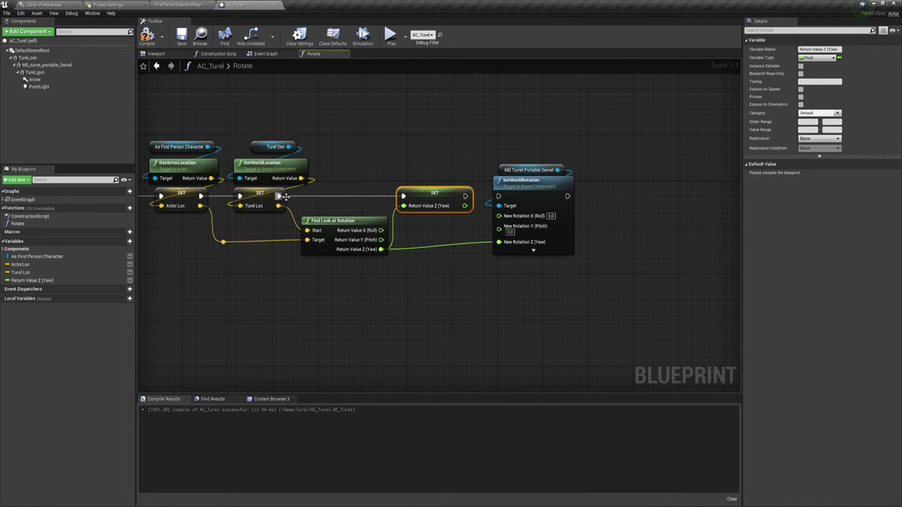
left_click_drag(465, 196, 498, 196)
mouse_move(429, 228)
right_mouse_down()
mouse_move(388, 206)
mouse_move(277, 212)
right_mouse_up()
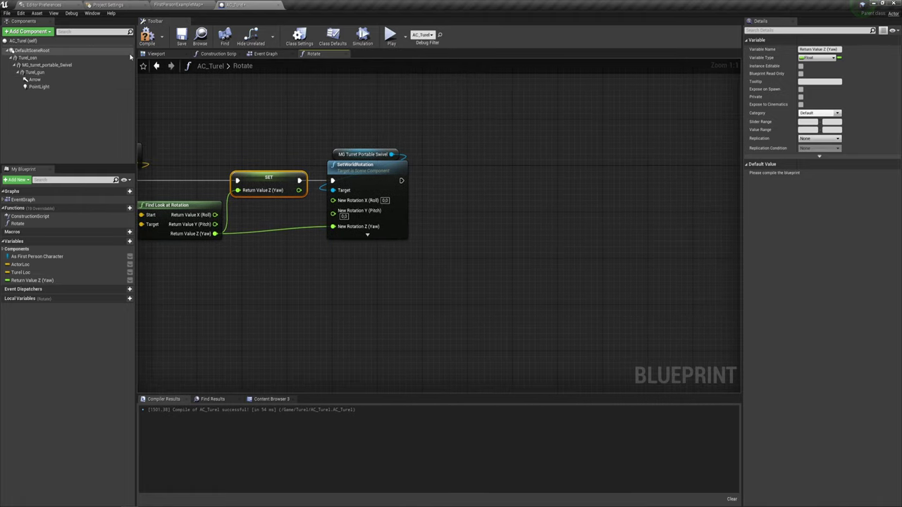
- Check Turel_gun's pitch axis in the Viewport, then go back to the Rotate graph
left_click(157, 54)
left_click(378, 201)
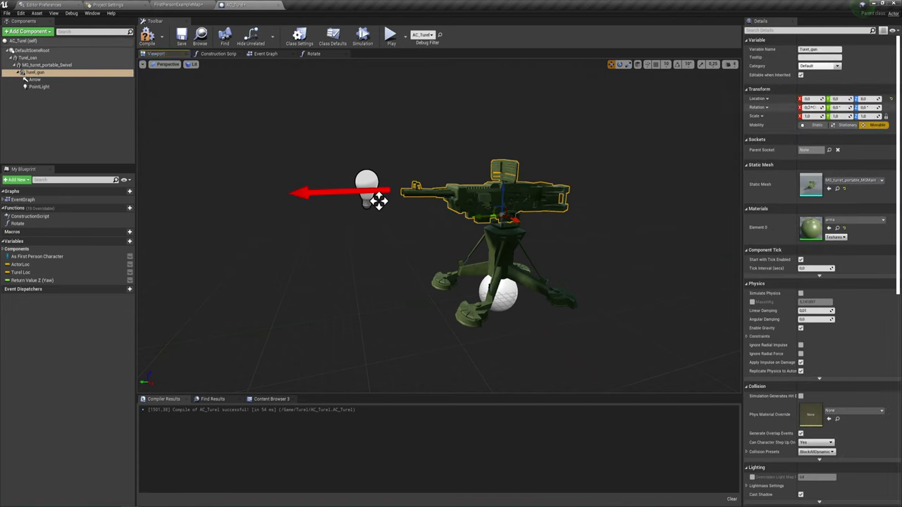
left_click_drag(811, 107, 817, 108)
left_click(313, 53)
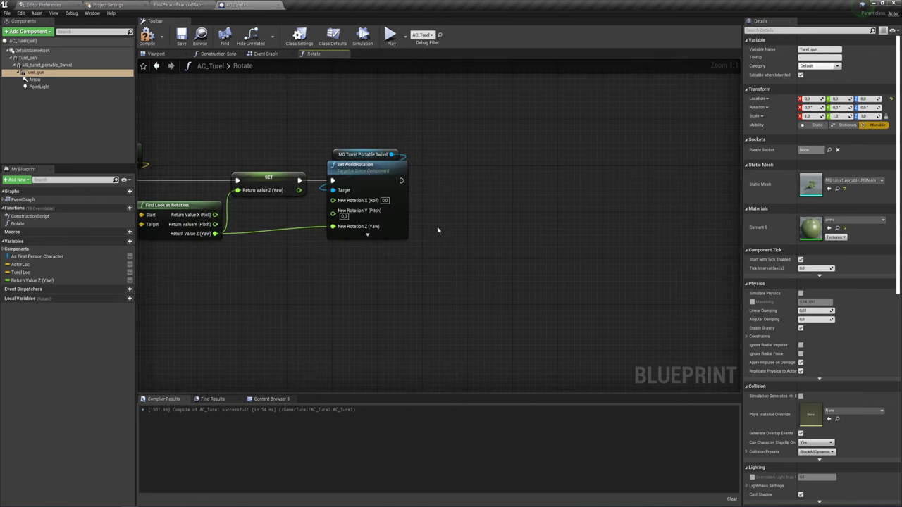
- Add a SetWorldRotation node targeting the Turel Gun component
mouse_move(35, 72)
left_mouse_down()
mouse_move(411, 162)
mouse_move(447, 155)
mouse_move(435, 180)
left_mouse_up()
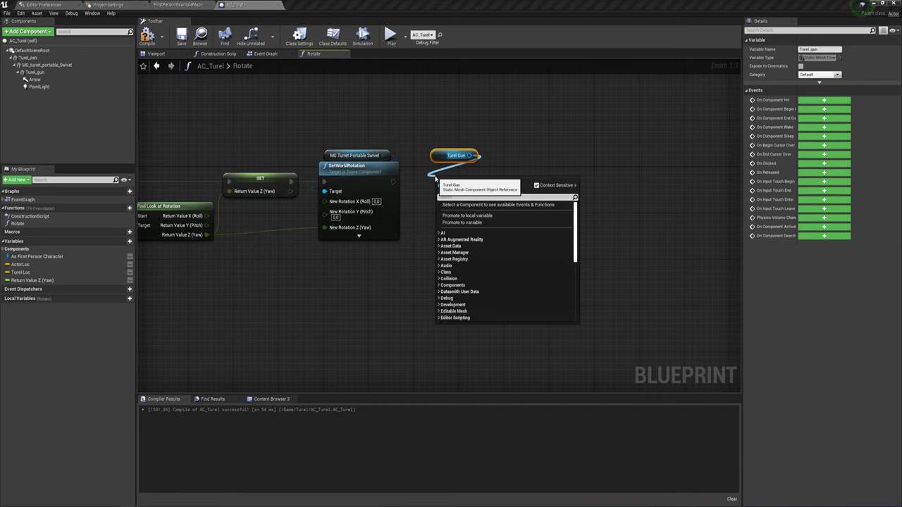
type("set")
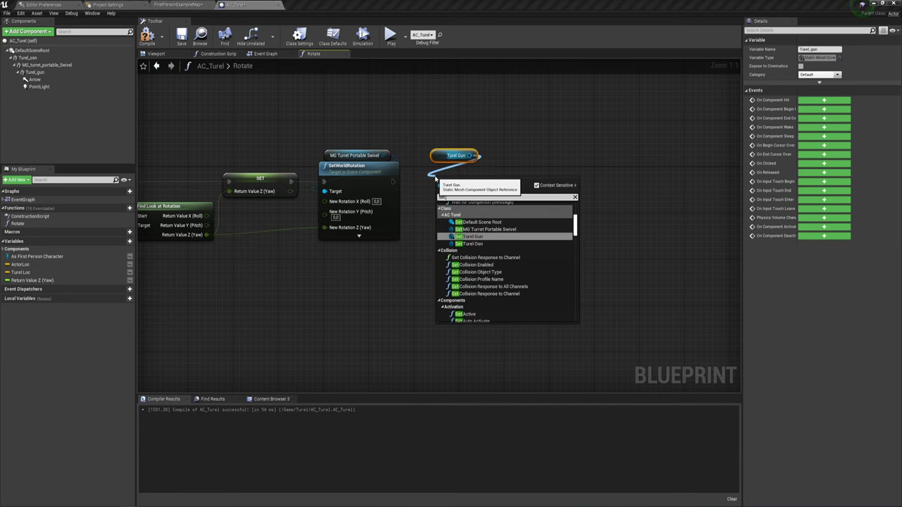
type(" wo")
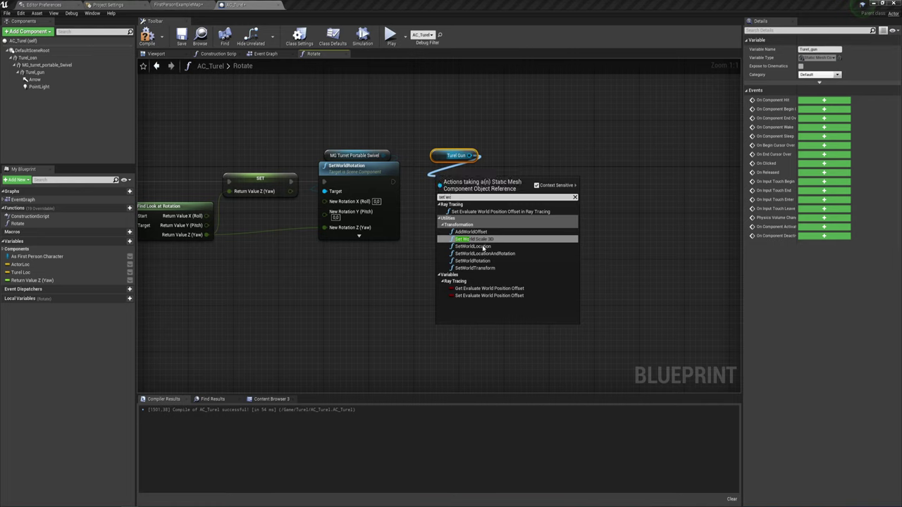
left_click(472, 261)
left_click_drag(464, 201, 442, 185)
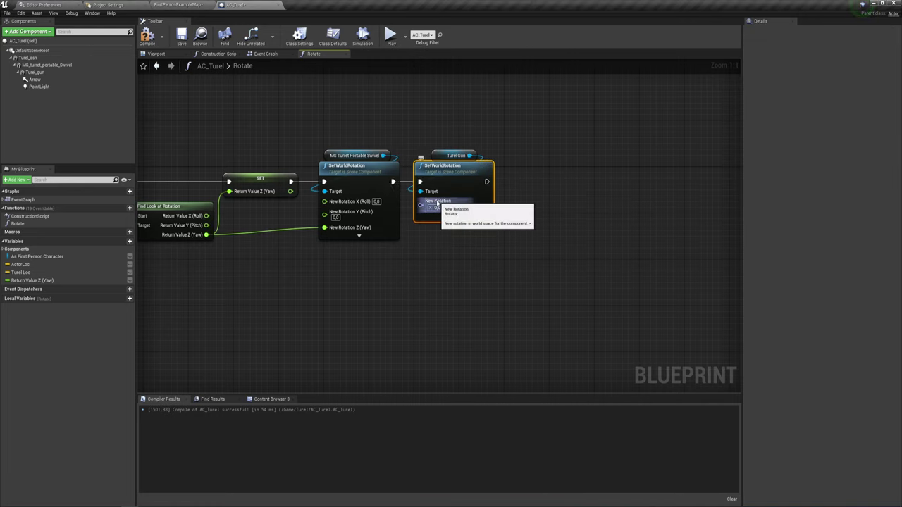
right_click_drag(436, 197, 435, 199)
- Split its New Rotation pin into X (Roll), Y (Pitch) and Z (Yaw), then glance at the Viewport
right_click(436, 203)
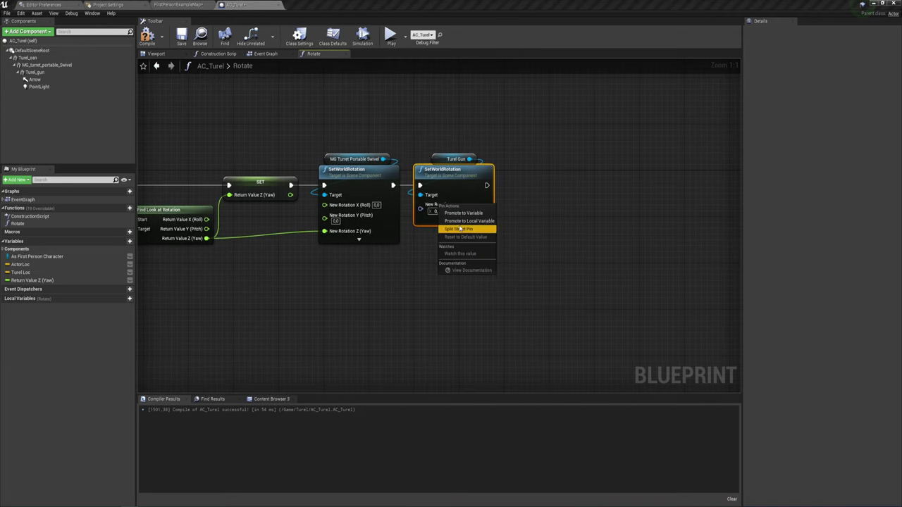
left_click(443, 226)
right_click_drag(433, 275, 491, 260)
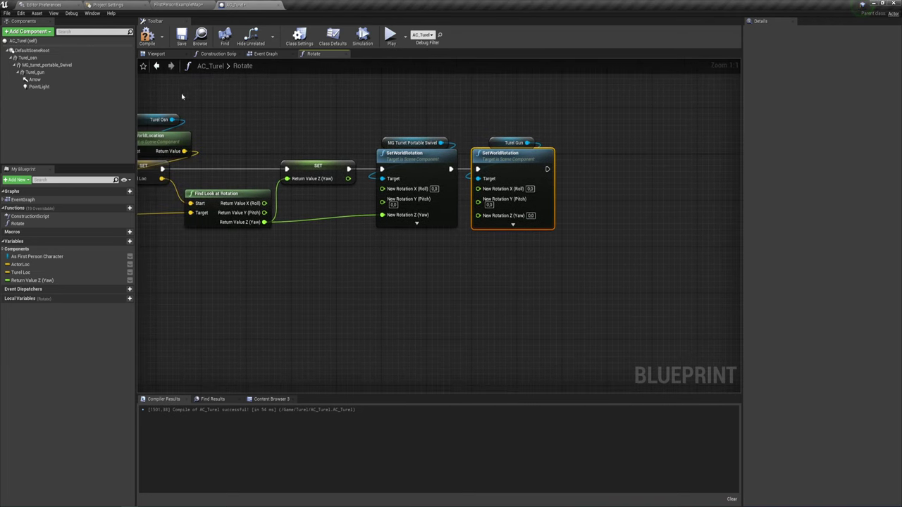
left_click(157, 53)
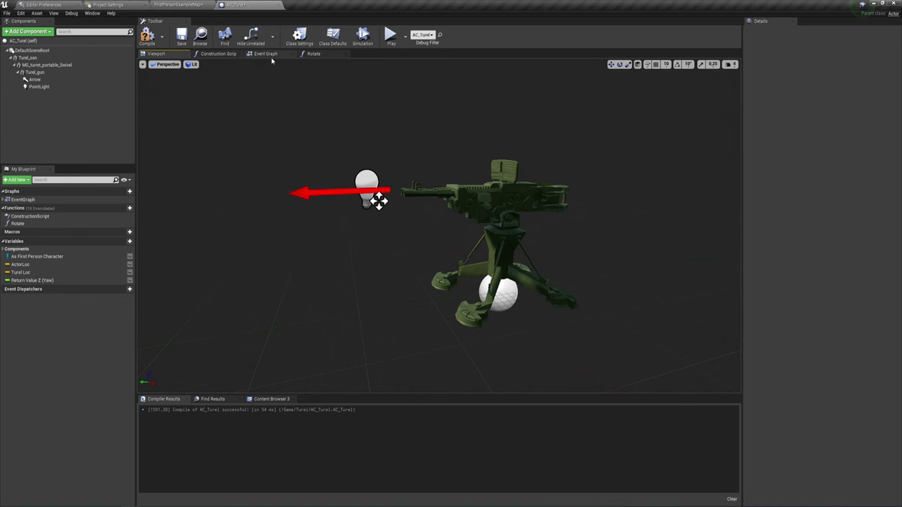
left_click(312, 54)
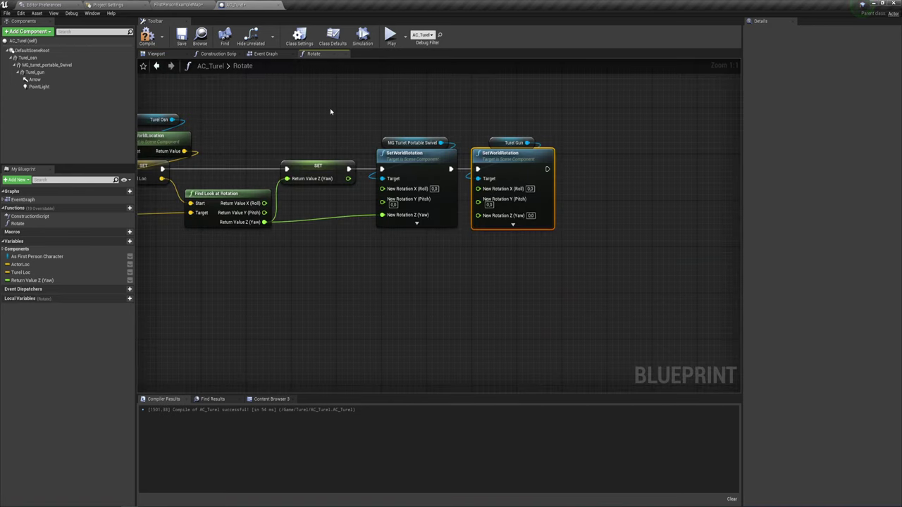
- Wire Return Value X (Roll) to Turel Gun's rotation X and a Return Value Z (Yaw) getter to Z
mouse_move(478, 189)
left_mouse_down()
mouse_move(256, 210)
mouse_move(263, 203)
left_mouse_up()
mouse_move(378, 238)
right_mouse_down()
mouse_move(456, 245)
mouse_move(351, 236)
right_mouse_up()
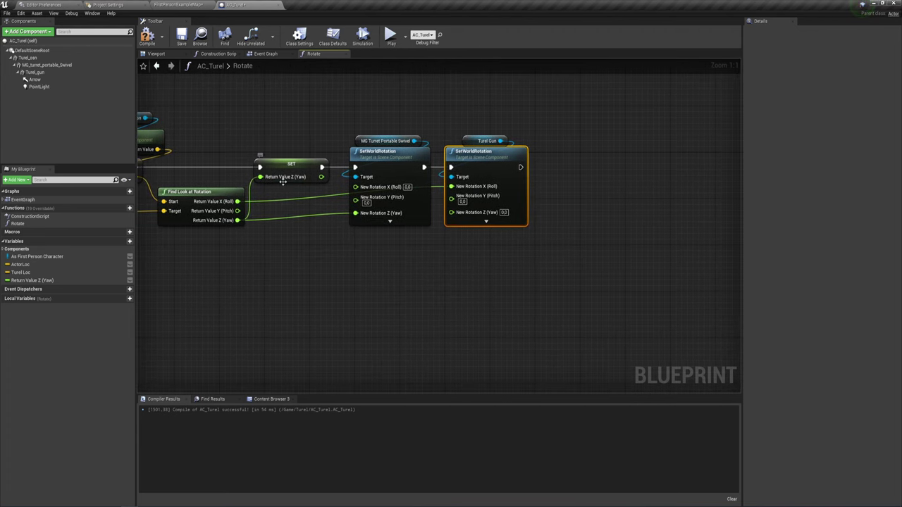
left_click_drag(31, 279, 269, 192)
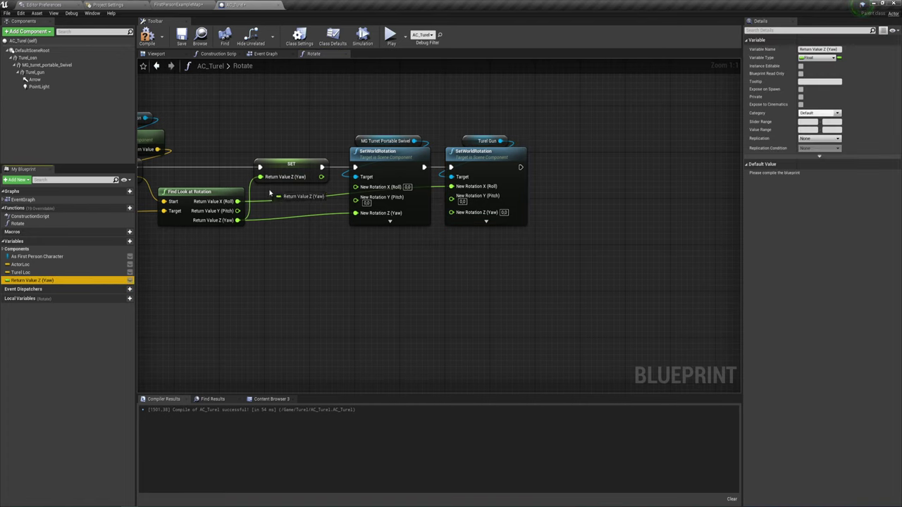
mouse_move(385, 242)
left_mouse_down()
mouse_move(375, 230)
mouse_move(452, 212)
left_mouse_up()
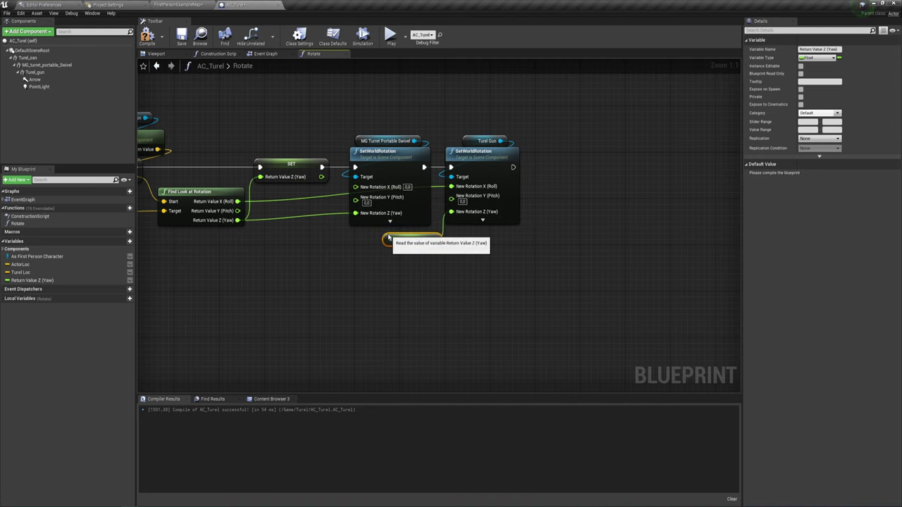
left_click_drag(381, 229, 393, 236)
right_click_drag(498, 252, 515, 276)
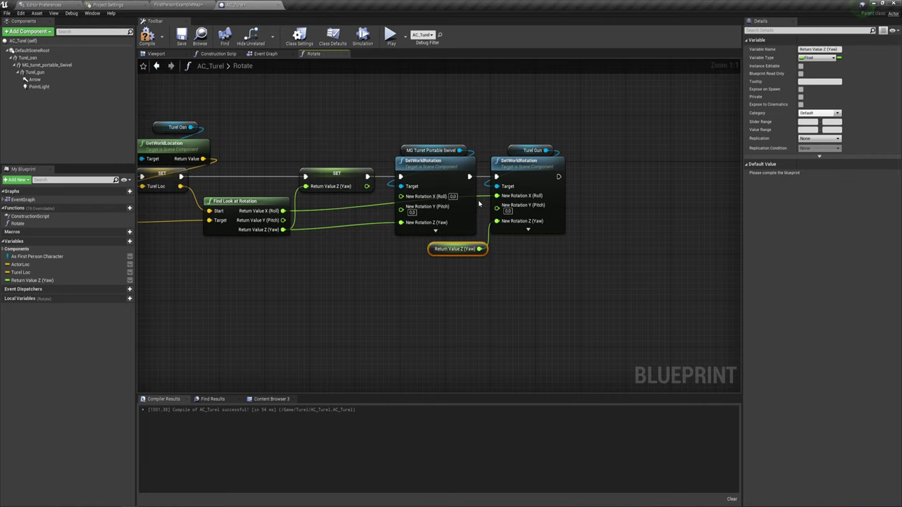
- Look over the Rotate graph's rotation nodes, then move to the Event Graph
mouse_move(315, 293)
right_mouse_down()
mouse_move(447, 313)
mouse_move(482, 270)
mouse_move(452, 277)
right_mouse_up()
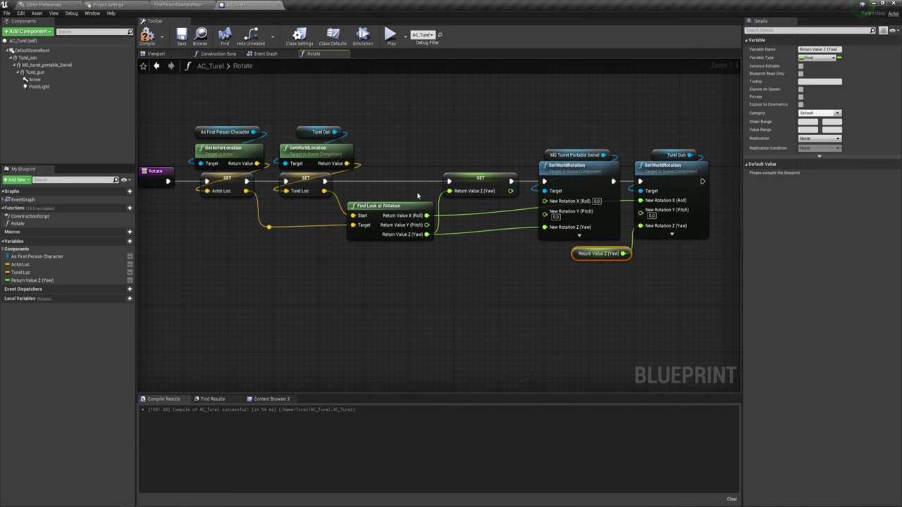
left_click_drag(390, 142, 718, 262)
left_click(653, 284)
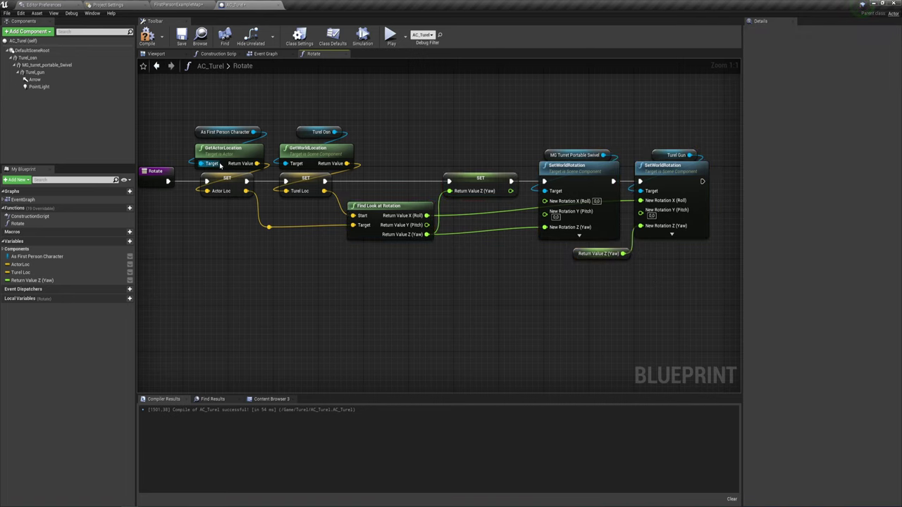
left_click(266, 55)
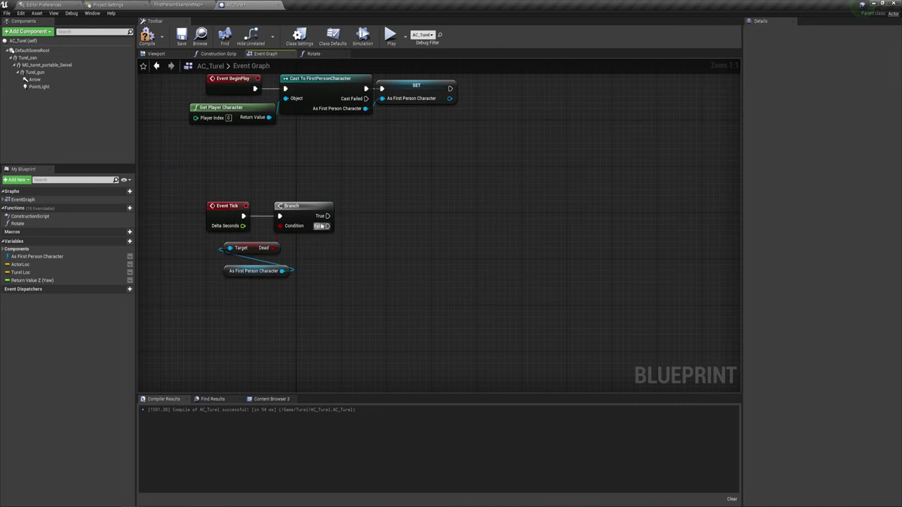
- Call the Rotate function from the Branch's False output and compile AC_Turel
left_click_drag(17, 224, 246, 243)
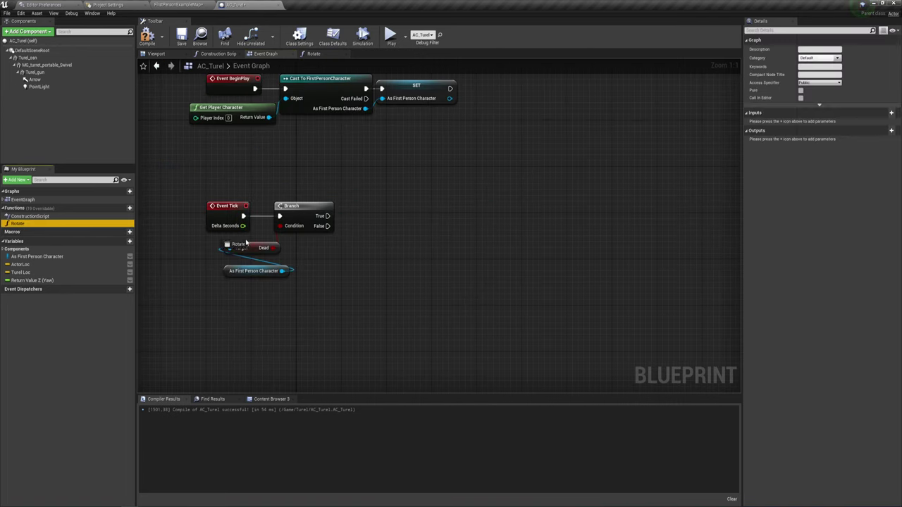
left_click_drag(324, 234, 326, 226)
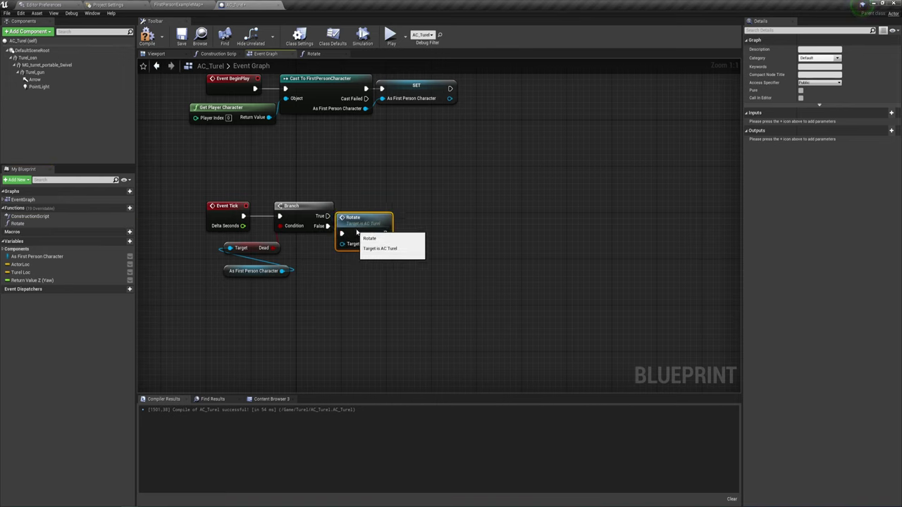
left_click(406, 292)
- Play the level, circling the turret with W, A and D to check it tracks, then stop
left_click(152, 41)
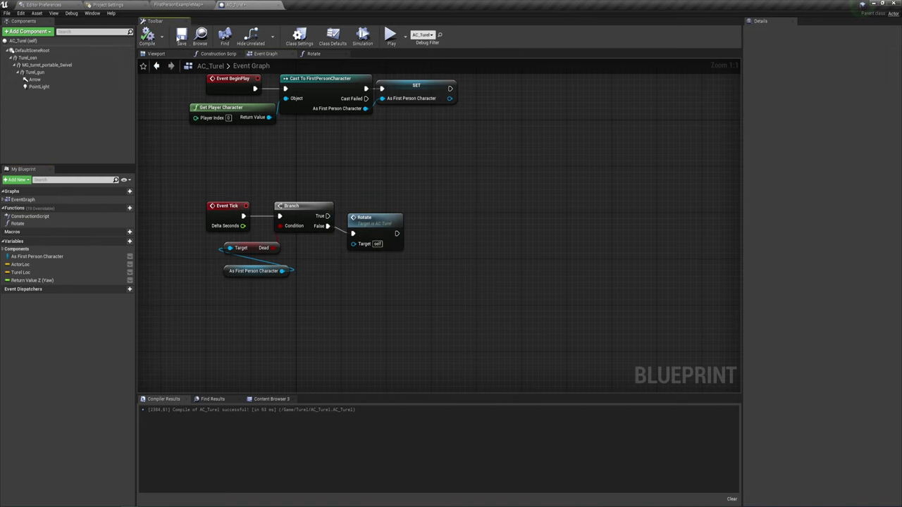
left_click(178, 5)
left_click(445, 26)
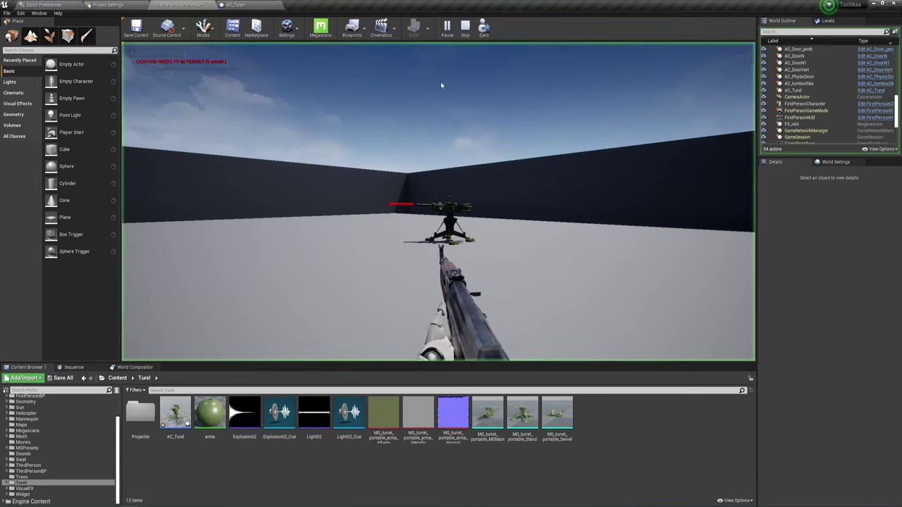
key("w")
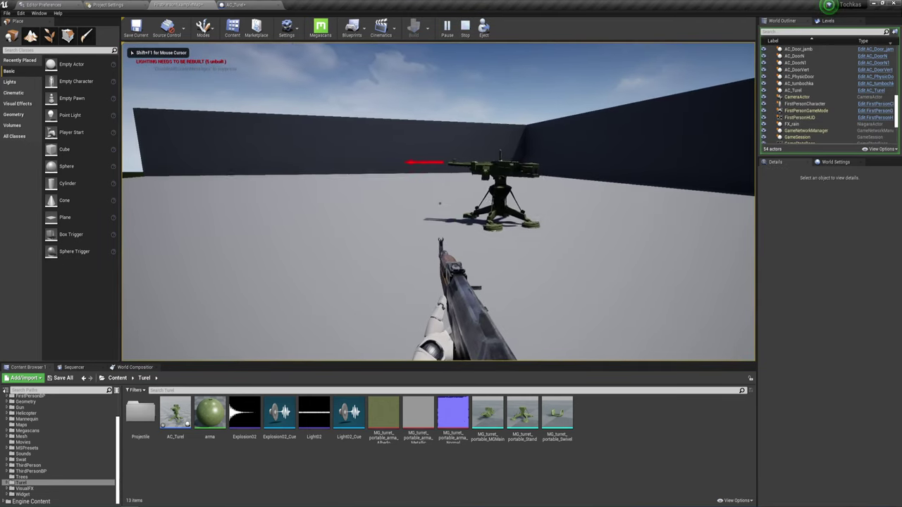
key("a")
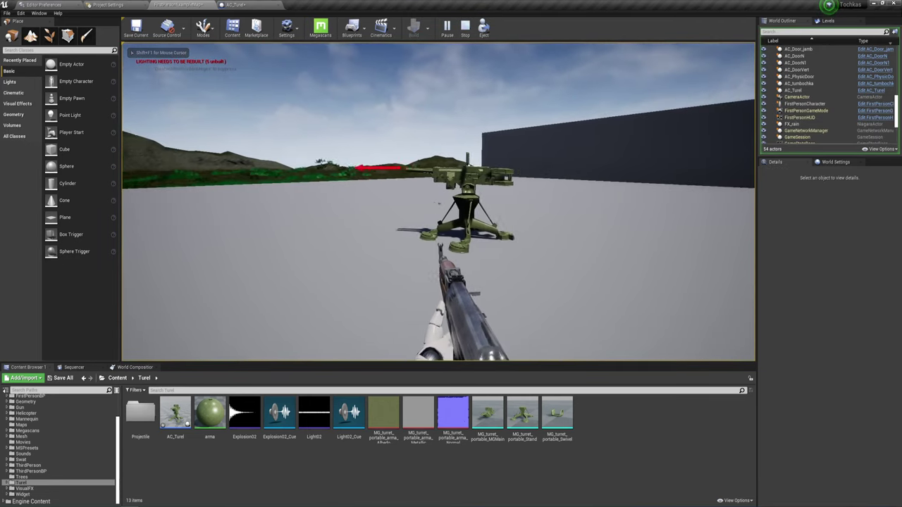
key("d")
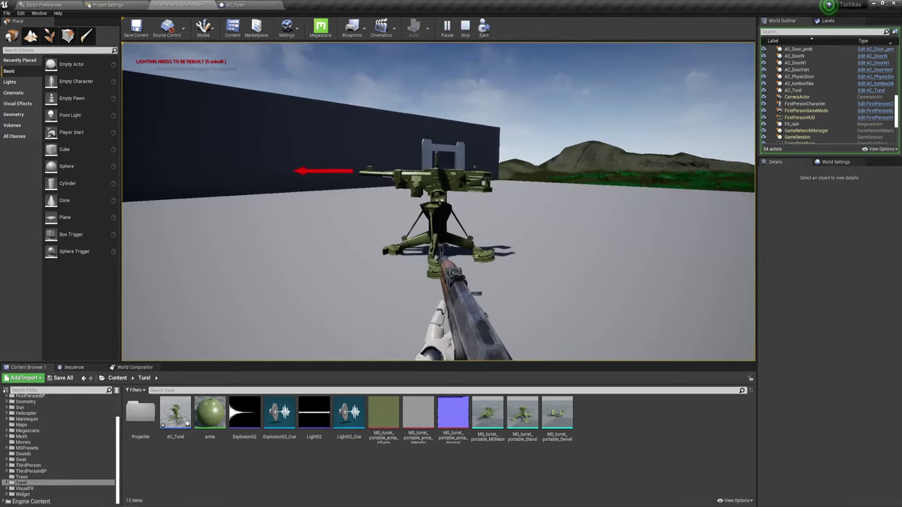
key("d")
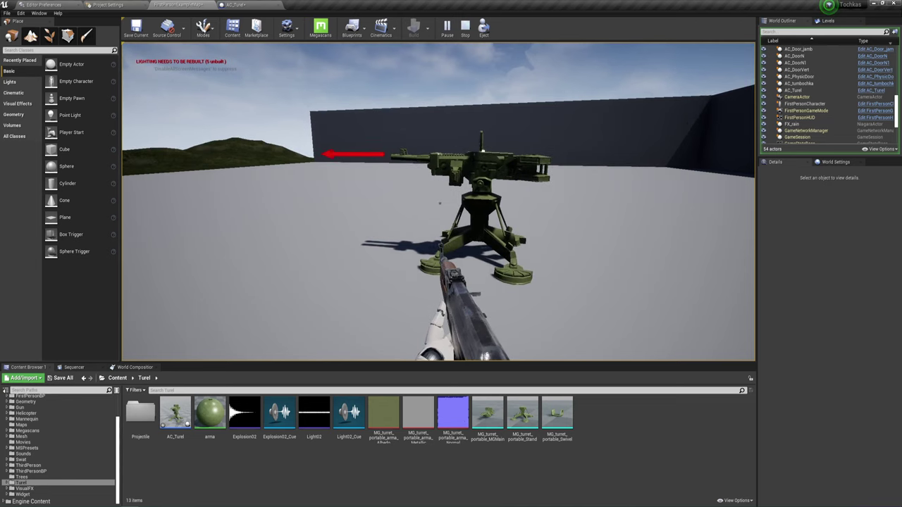
key("Escape")
left_click(454, 104)
- Add a float subtract node on the look-at yaw output and run a quick simulation test
left_click(244, 5)
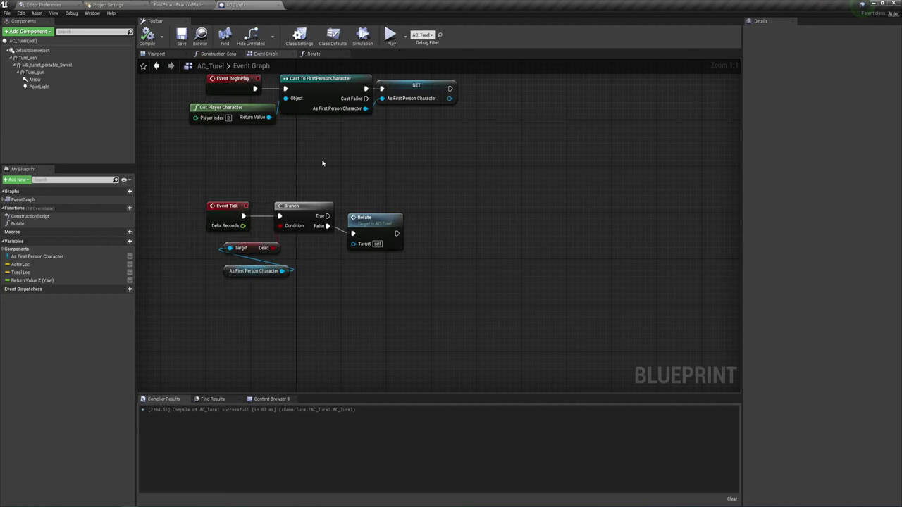
left_click(321, 53)
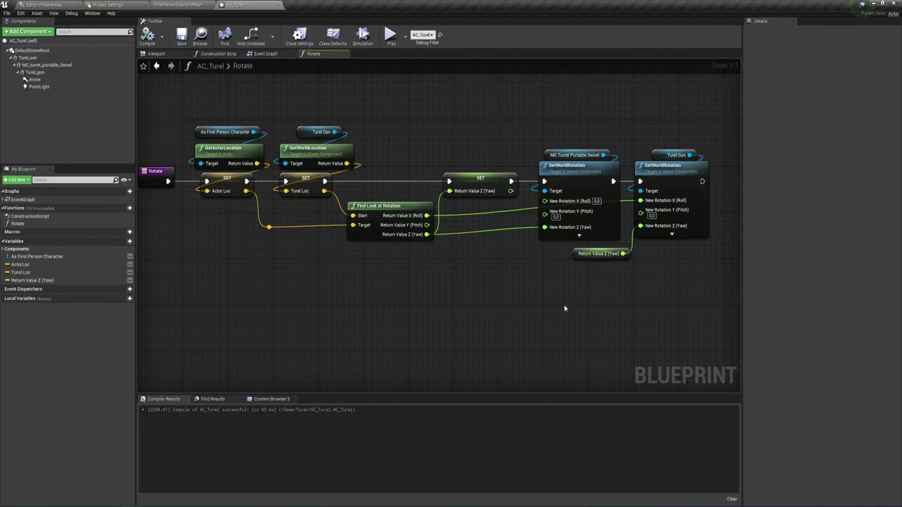
right_click_drag(564, 308, 500, 286)
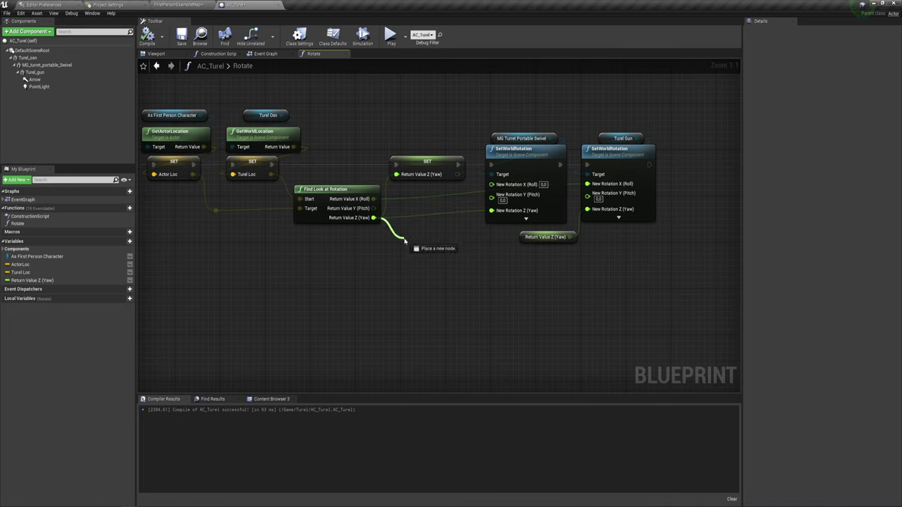
left_click_drag(373, 218, 408, 243)
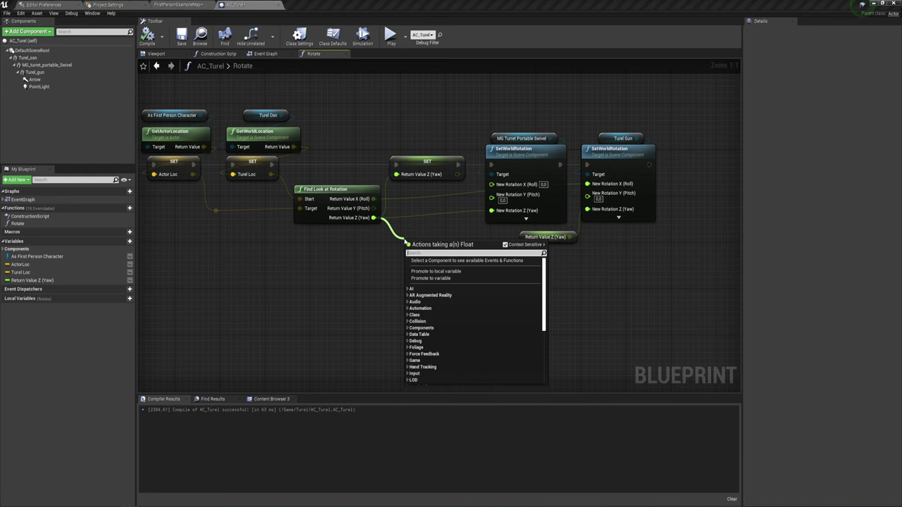
type("-")
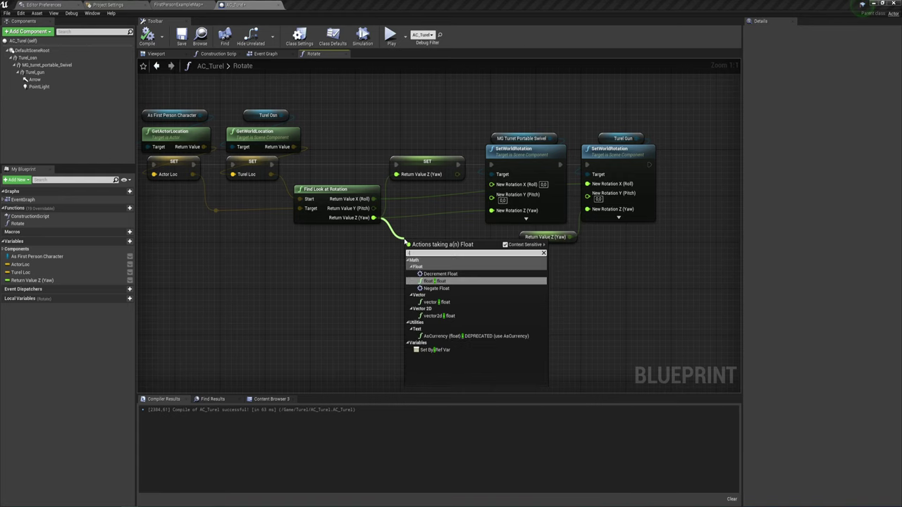
key("Return")
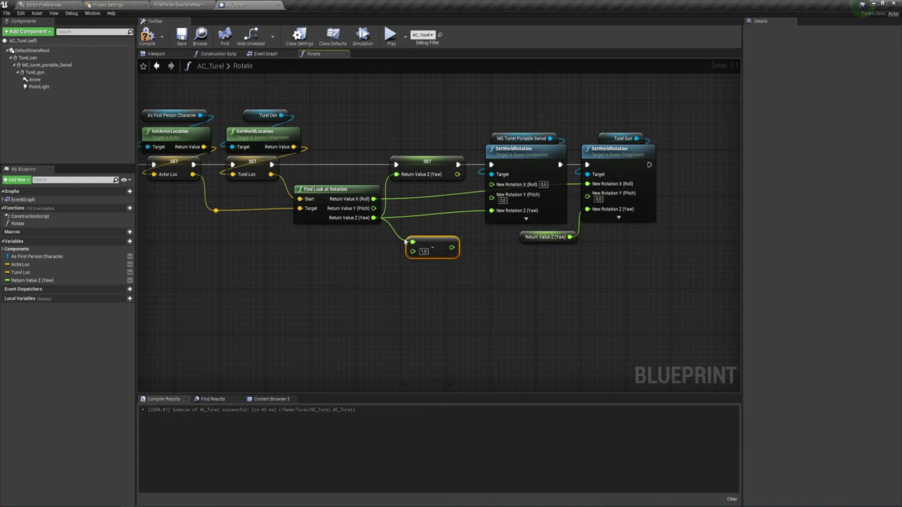
left_click_drag(452, 248, 491, 211)
type("90")
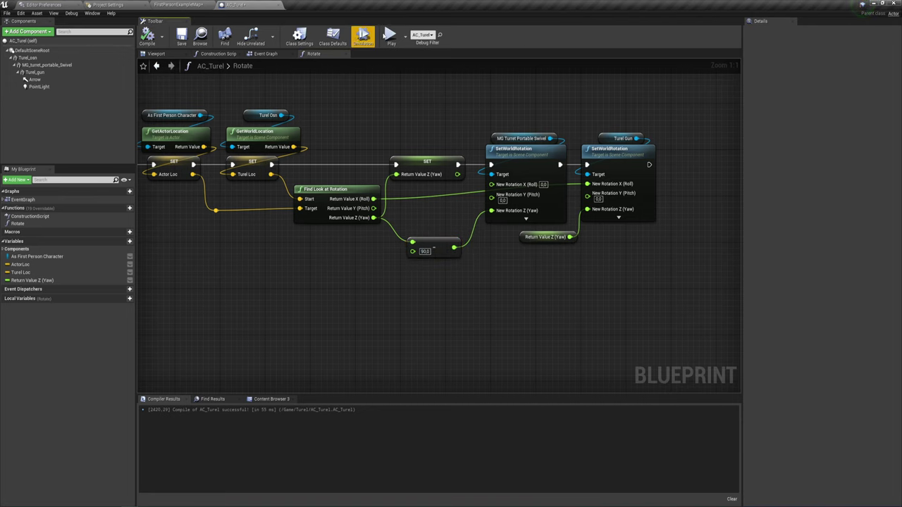
left_click(363, 37)
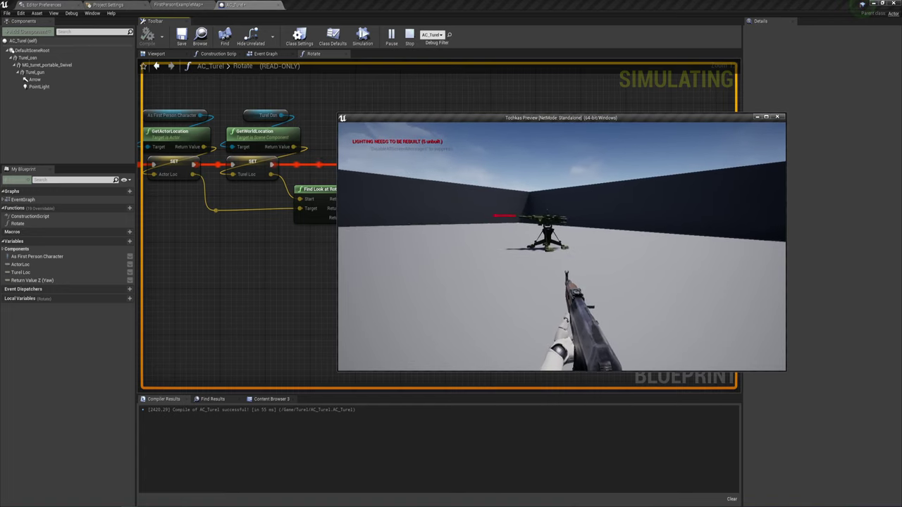
key("w")
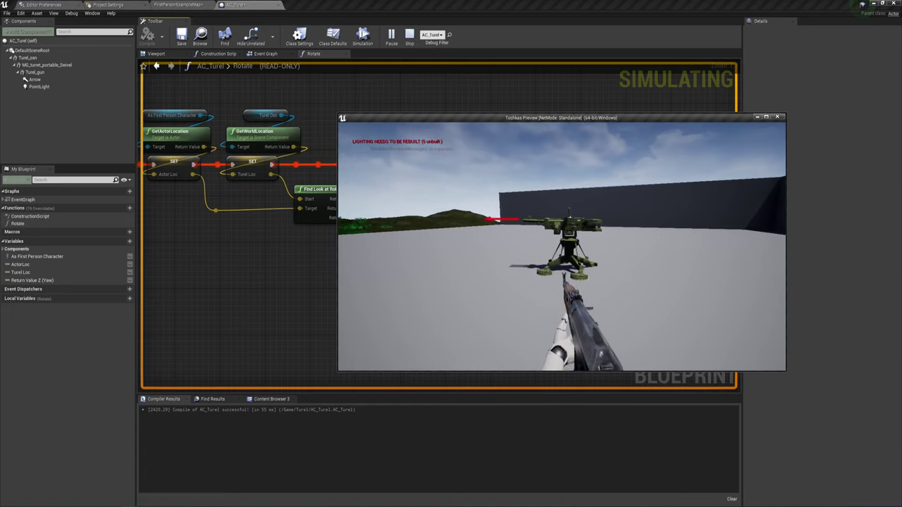
key("Escape")
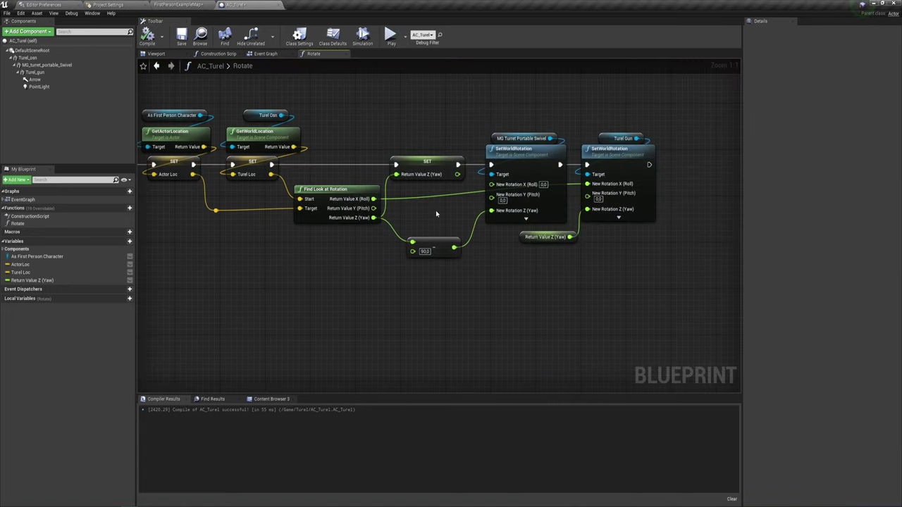
- Feed the yaw minus 90.0 into SET Return Value Z (Yaw) and shift the rotation nodes right
left_click_drag(456, 174, 416, 243)
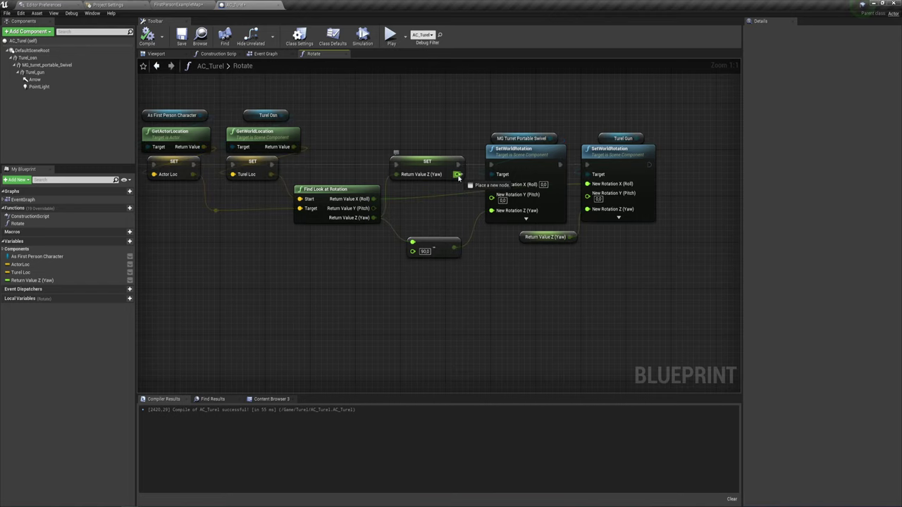
right_click(443, 213)
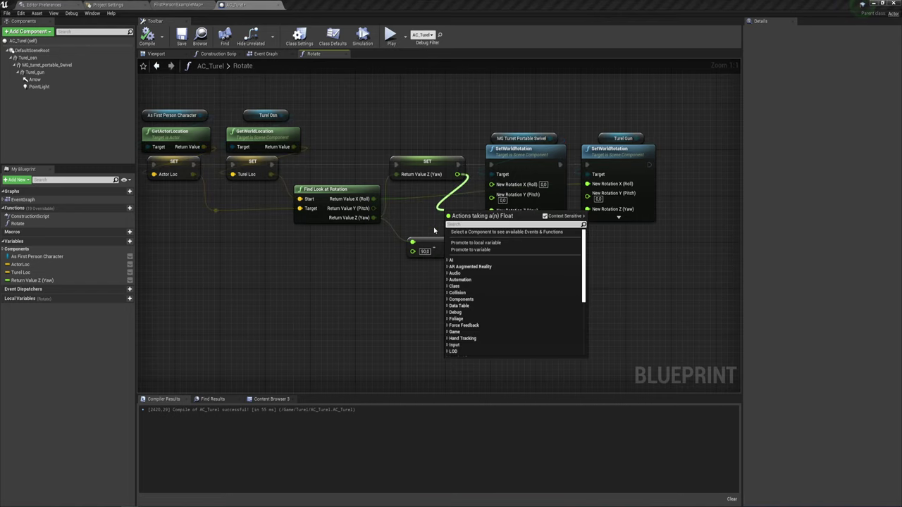
key("Escape")
left_click_drag(455, 249, 396, 174)
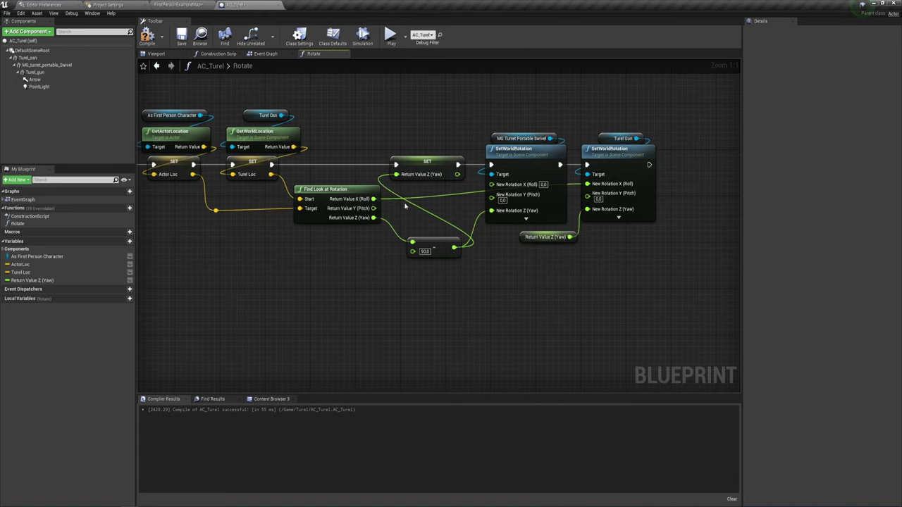
mouse_move(433, 242)
left_mouse_down()
mouse_move(400, 230)
mouse_move(355, 174)
left_mouse_up()
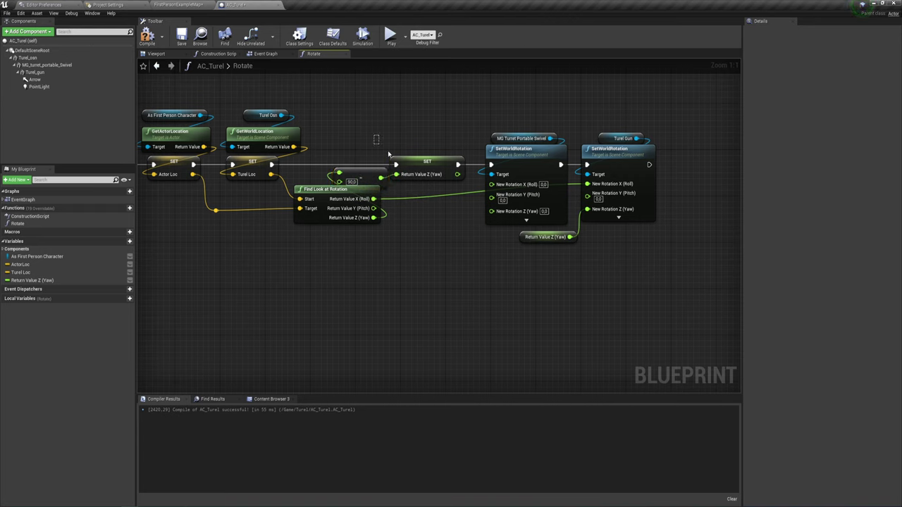
left_click_drag(373, 134, 604, 218)
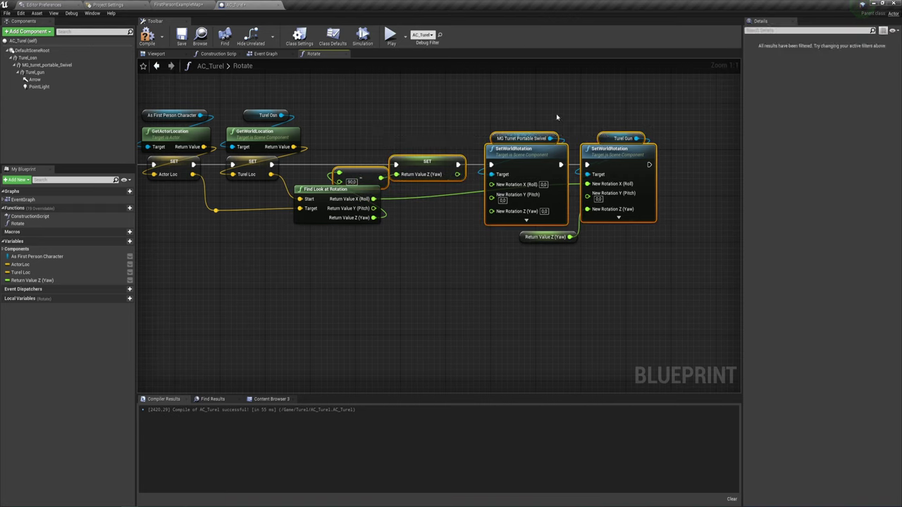
left_click_drag(534, 161, 596, 161)
left_click(528, 211)
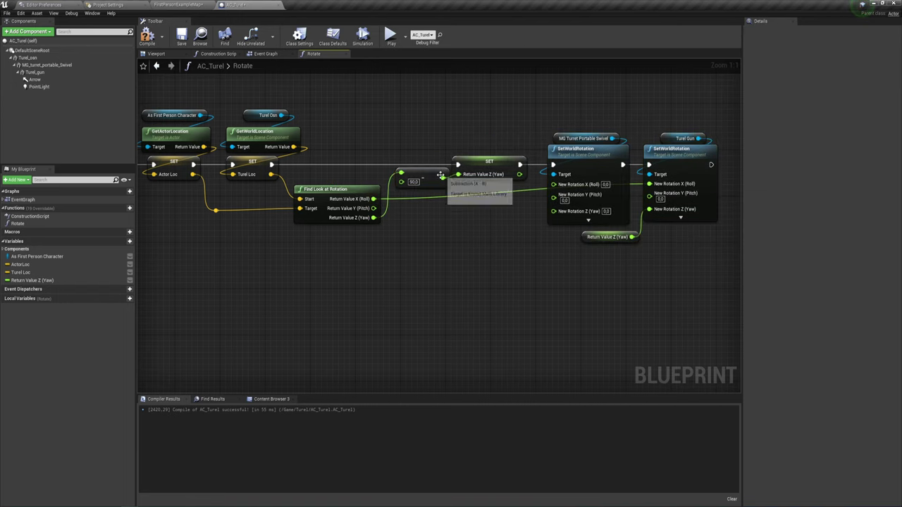
left_click_drag(434, 178, 427, 183)
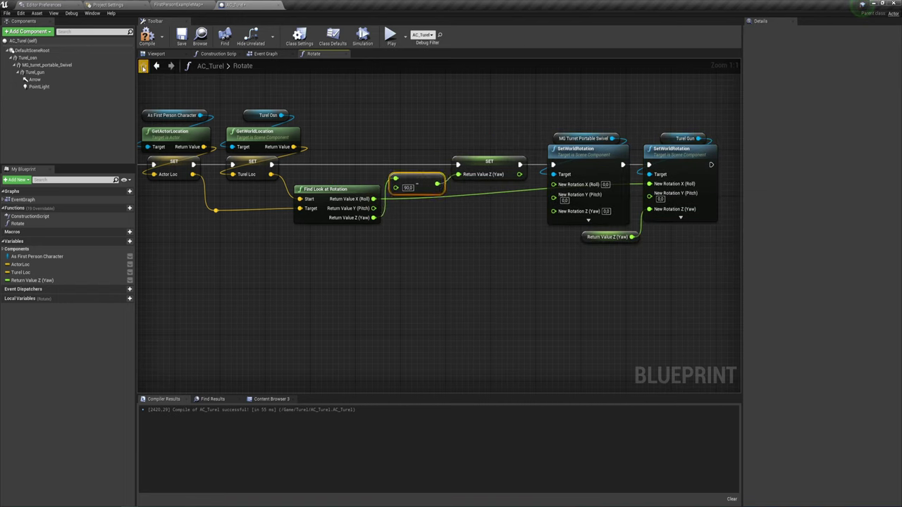
- Compile AC_Turel and play-test the turret using the debug camera
left_click(147, 41)
left_click(391, 35)
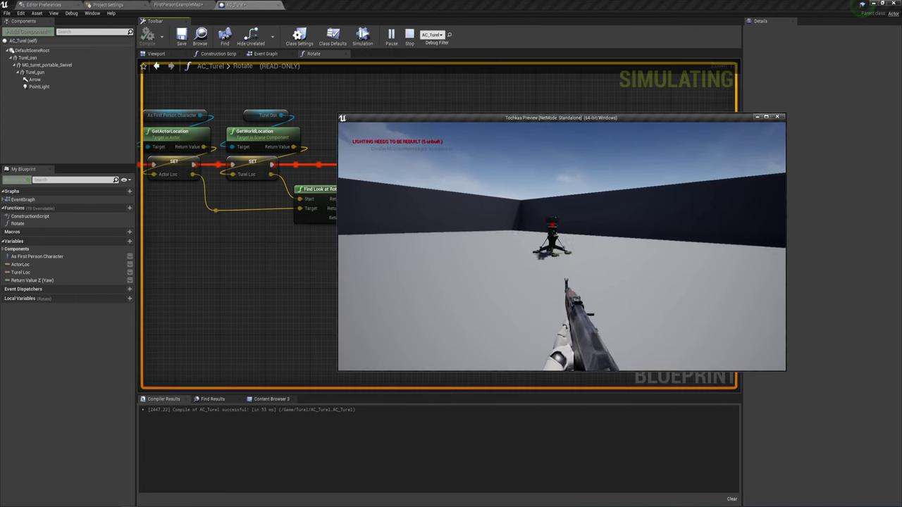
key("semicolon")
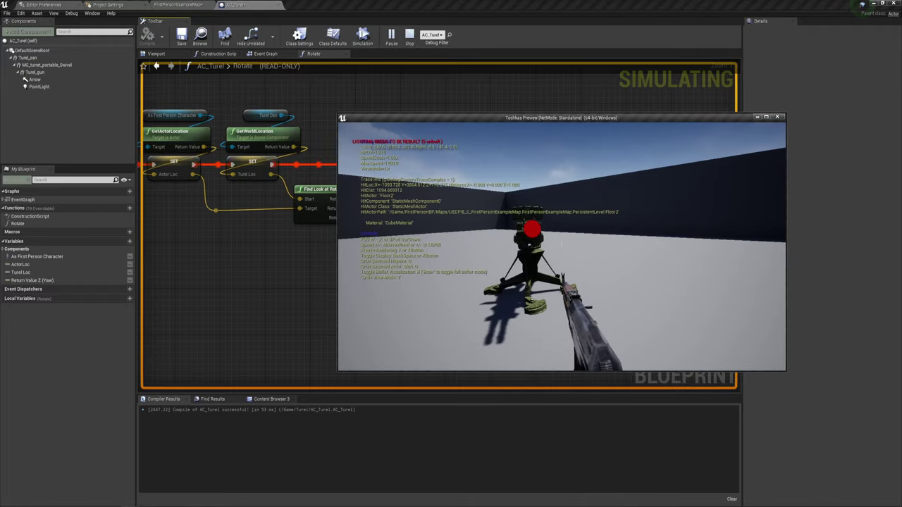
key("s")
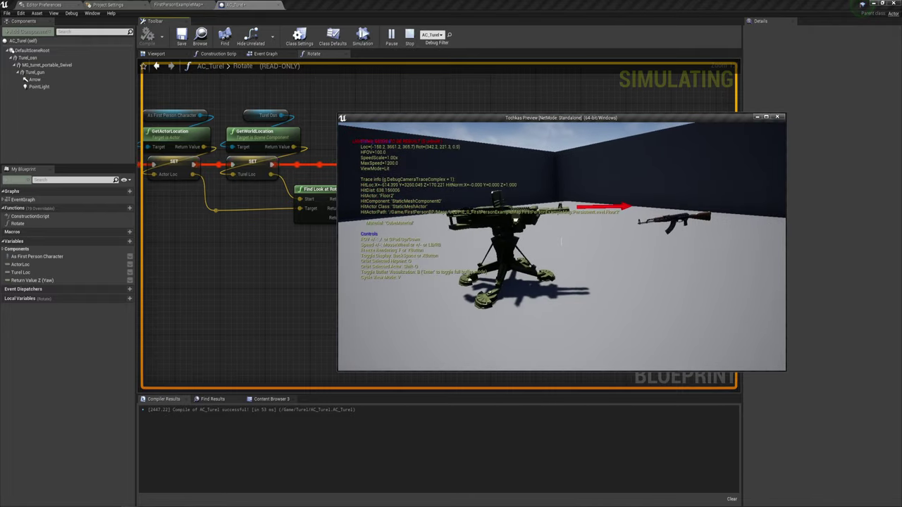
key("Escape")
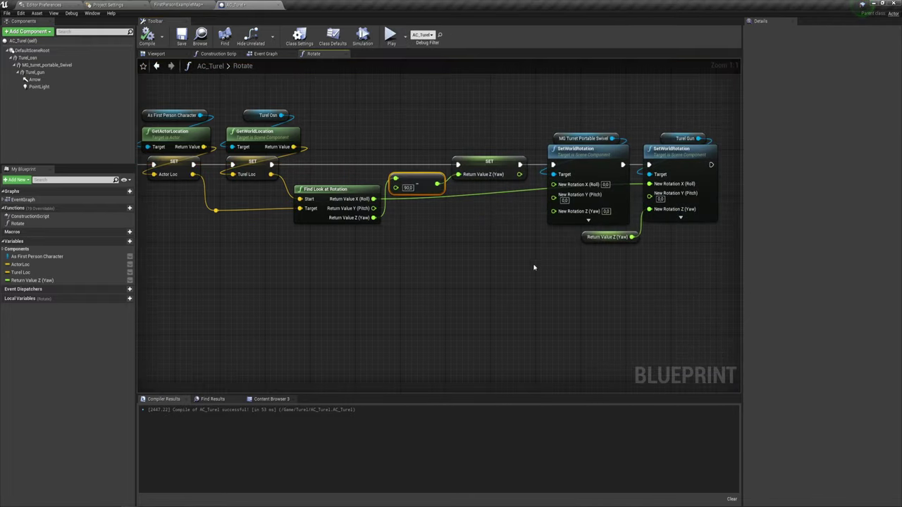
- Place a Linear Stair brush from Geometry, rotate it and move it left of the turret
left_click(124, 4)
left_click(180, 4)
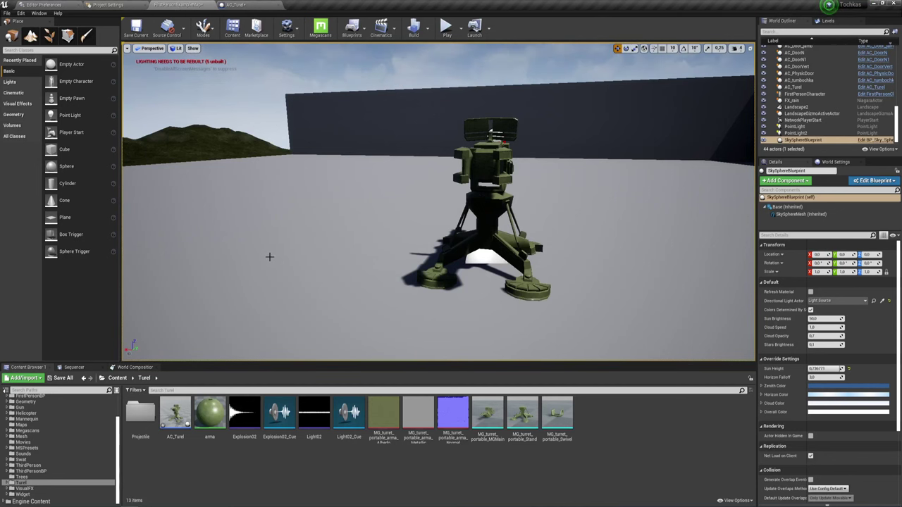
left_click_drag(269, 256, 57, 342)
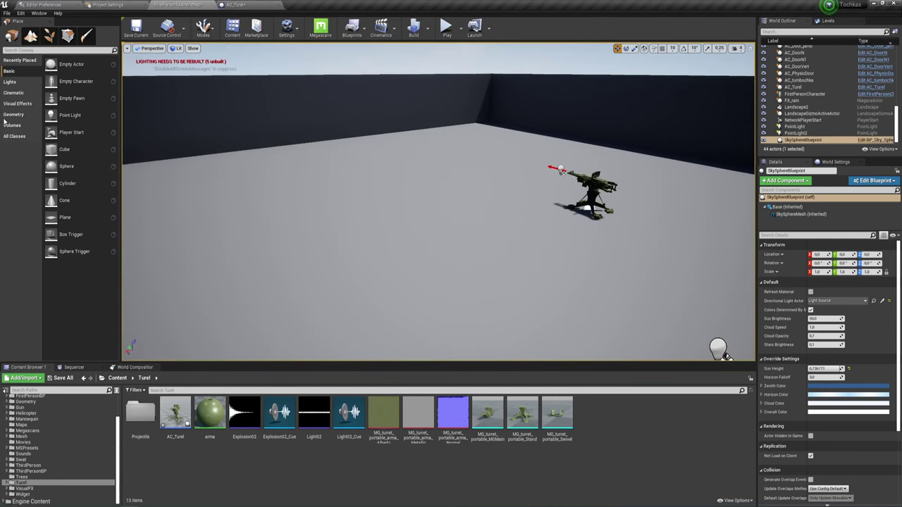
left_click(14, 114)
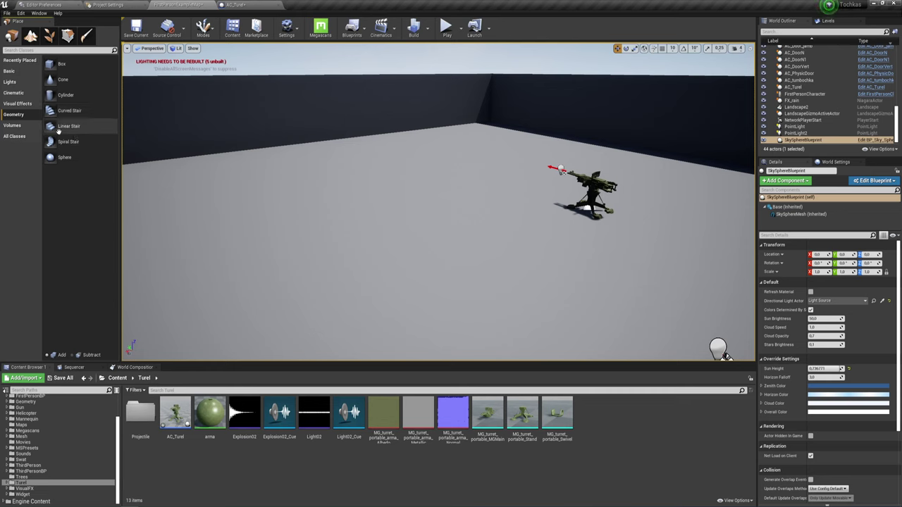
left_click_drag(69, 127, 253, 190)
mouse_move(350, 208)
left_mouse_down()
mouse_move(477, 255)
mouse_move(485, 267)
left_mouse_up()
key("w")
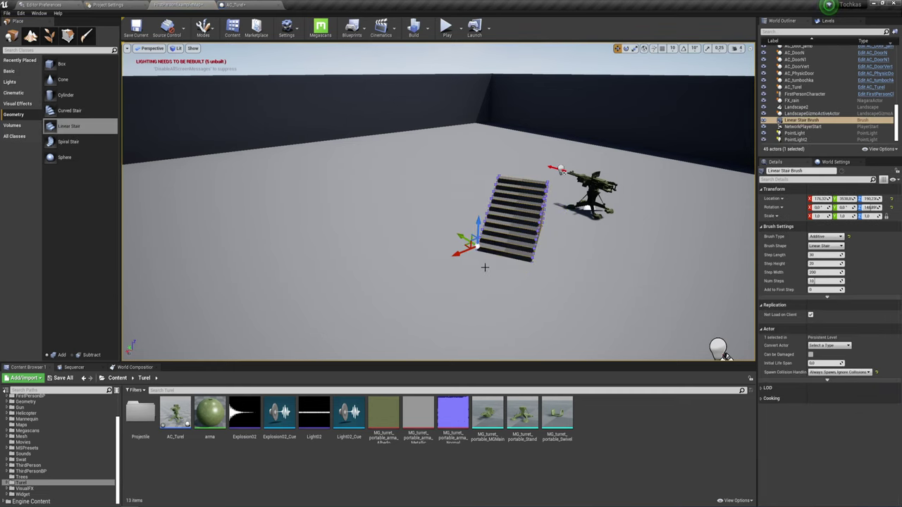
left_click_drag(456, 251, 378, 281)
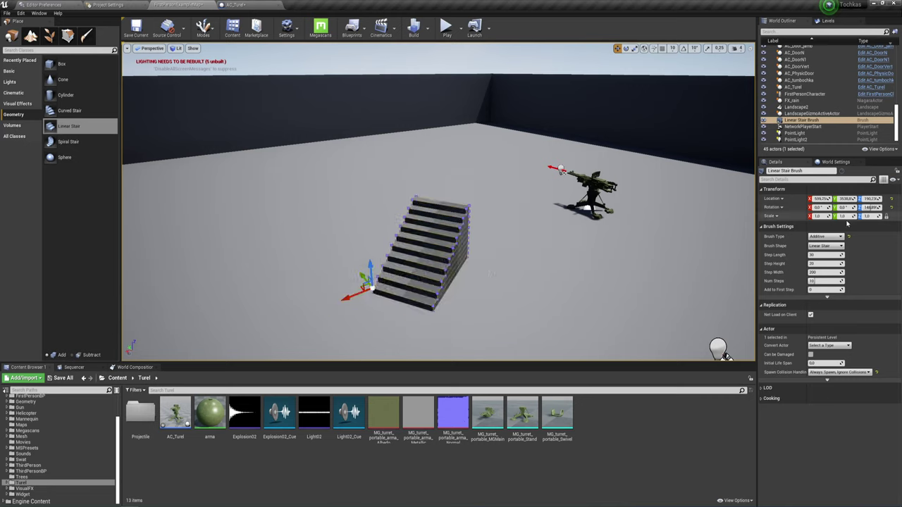
- Raise the stairs' Step Height from 28 up to 82 and turn them toward the camera
left_click(825, 263)
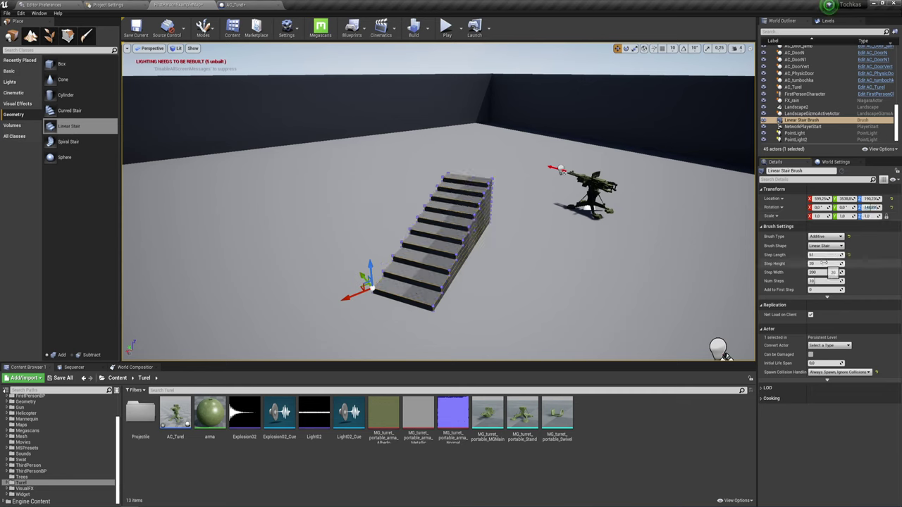
type("28")
key("Return")
left_click_drag(824, 263, 694, 203)
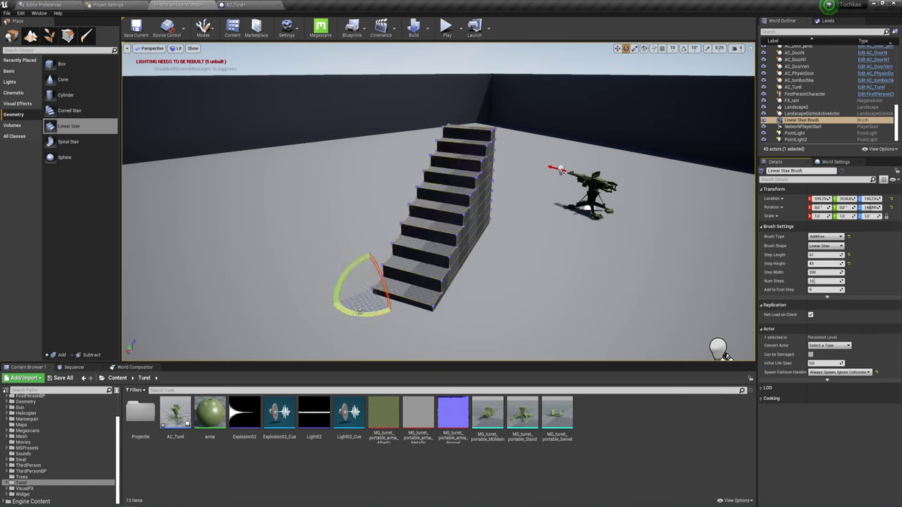
key("w")
mouse_move(360, 311)
left_mouse_down()
mouse_move(372, 295)
mouse_move(340, 267)
left_mouse_up()
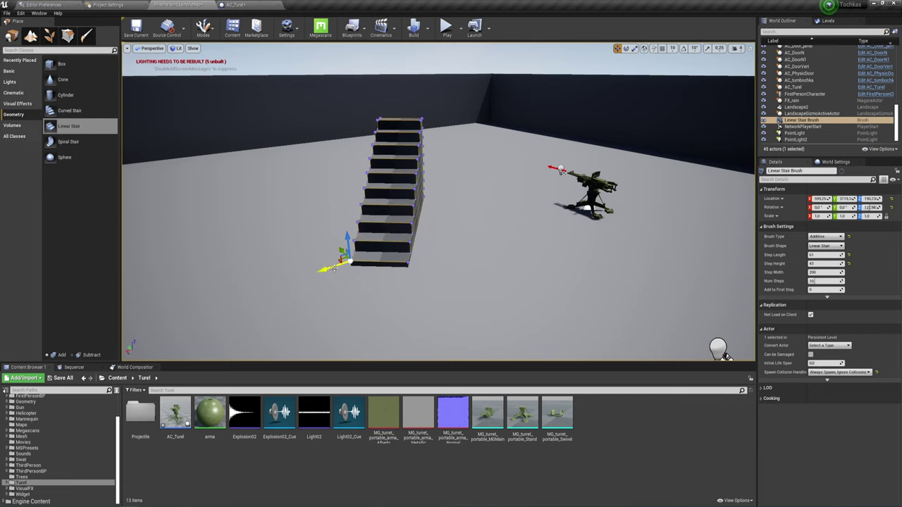
- Play the level, climb the new stairs and inspect the turret with the debug camera
left_click(446, 28)
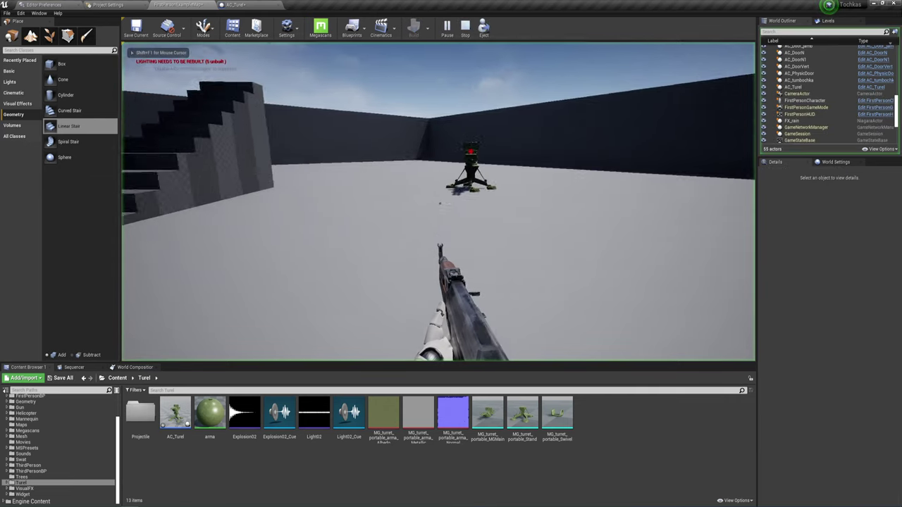
key("w")
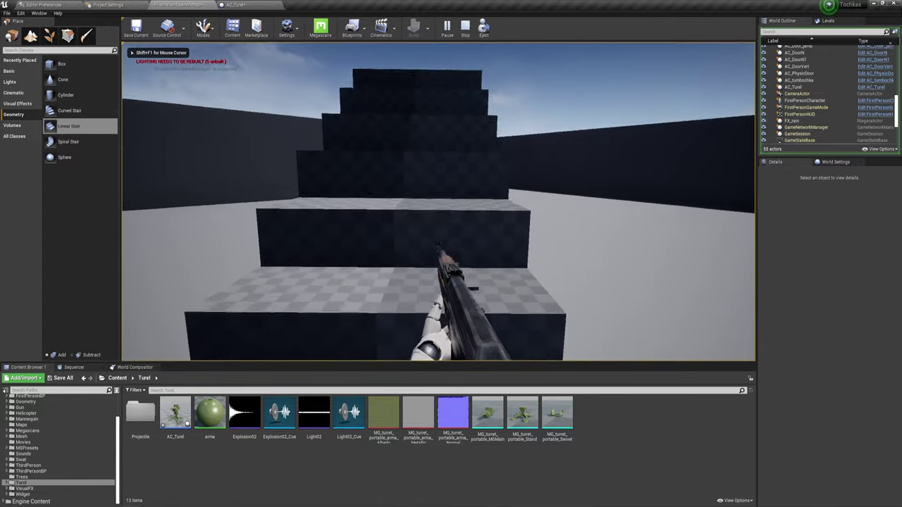
key("w")
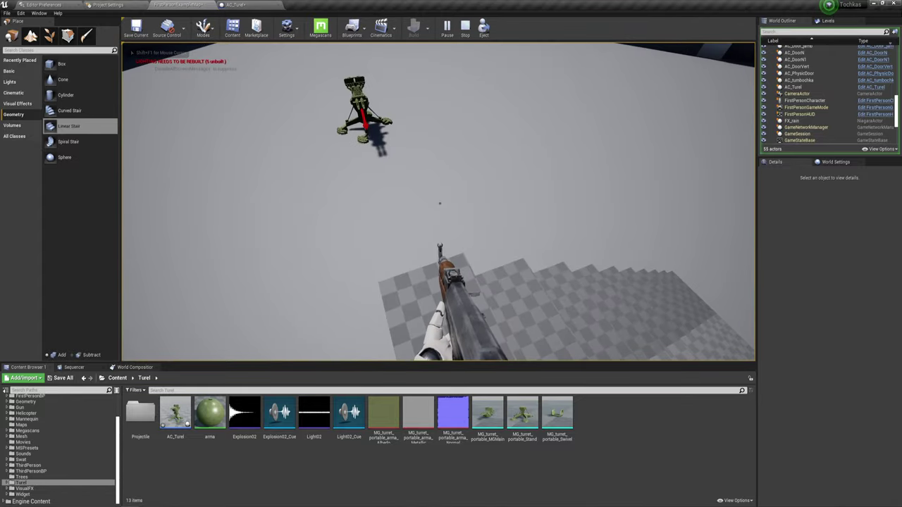
key("semicolon")
key("w")
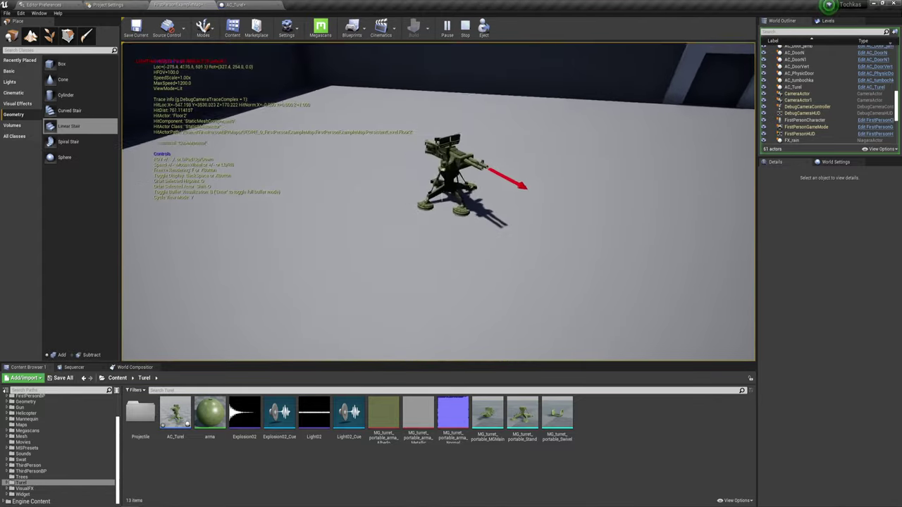
key("s")
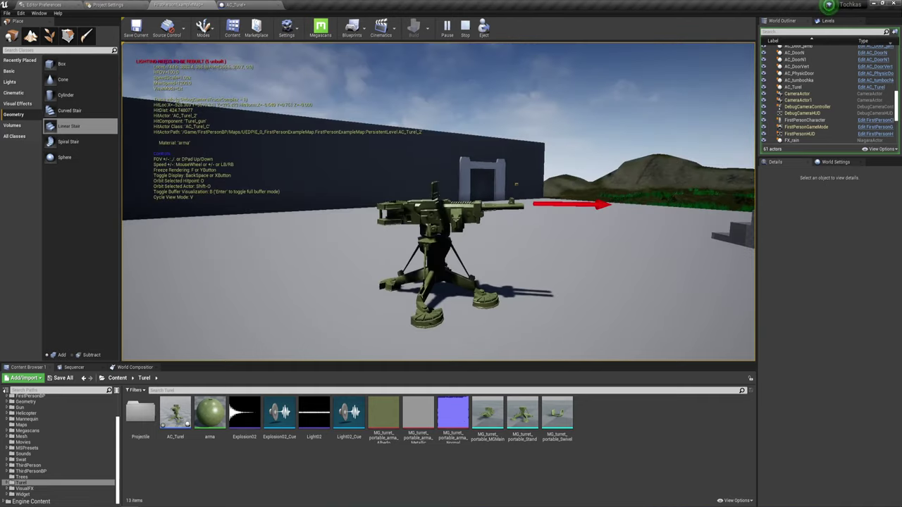
key("w")
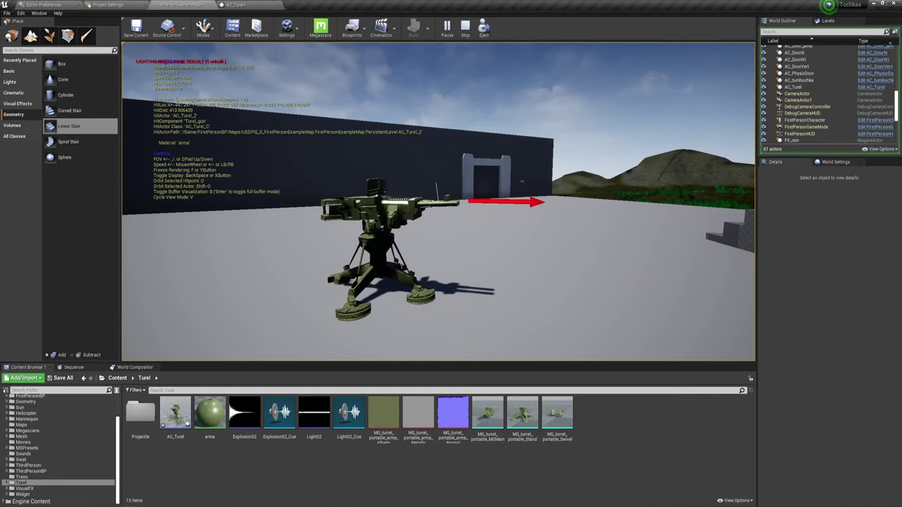
- End the play session and bring AC_Turel's rotation nodes back into view
key("Escape")
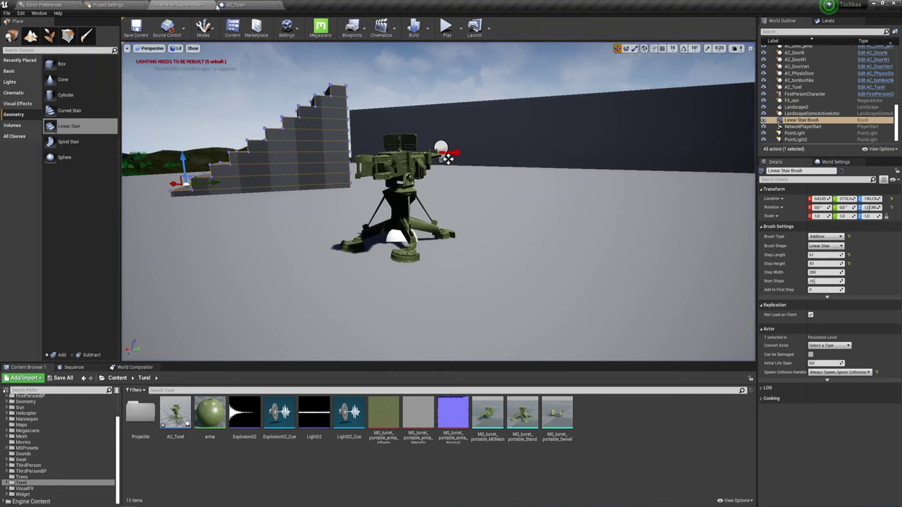
left_click(244, 5)
mouse_move(594, 267)
right_mouse_down()
mouse_move(507, 237)
mouse_move(526, 243)
right_mouse_up()
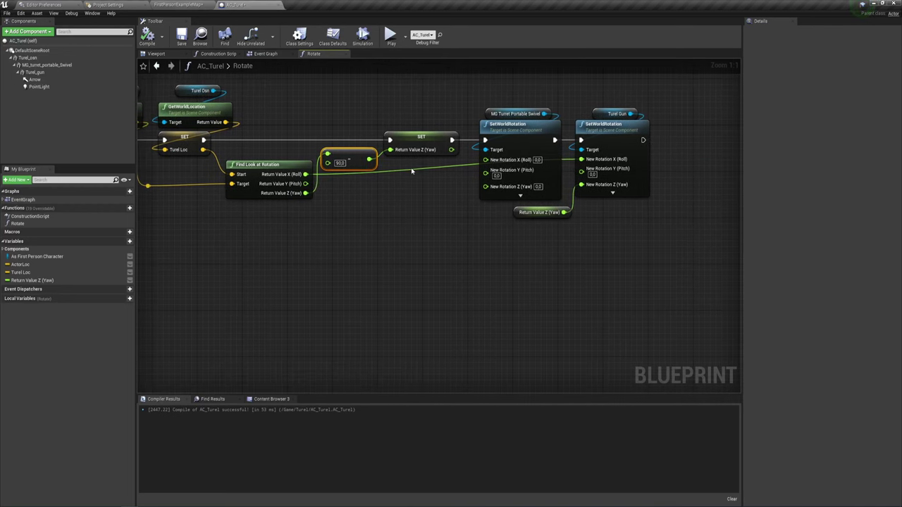
- Drive Turel Gun's New Rotation Y (Pitch) from the look-at Pitch instead of Roll, and compile
left_click(354, 177, "alt")
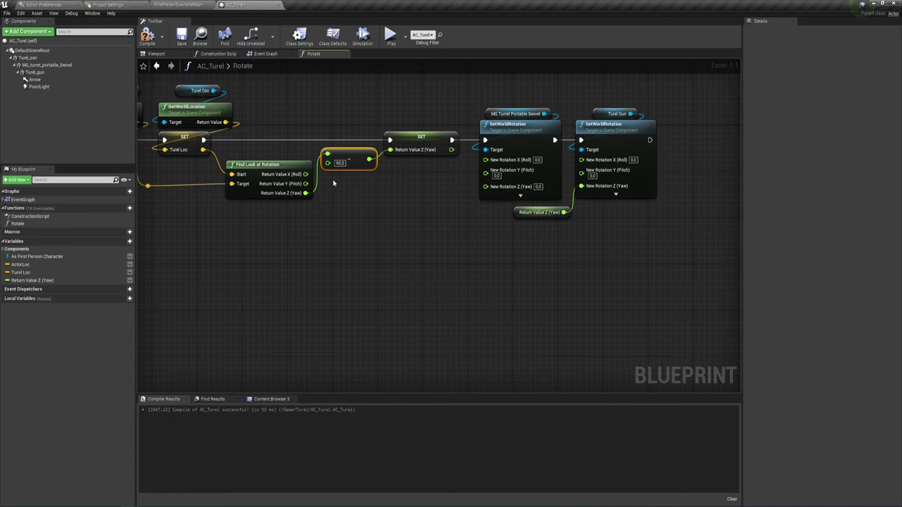
left_click_drag(305, 184, 581, 170)
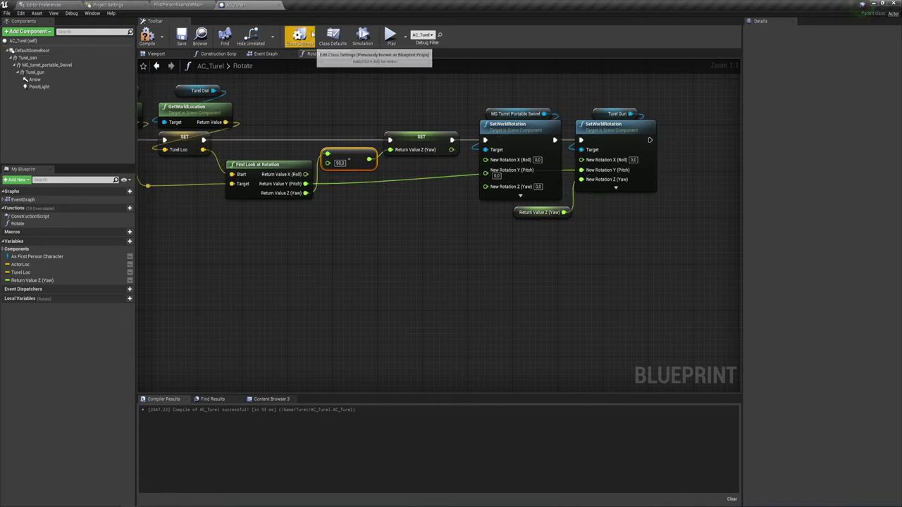
left_click(148, 35)
- Play-test from the stairs, checking the turret's aim with the debug camera
left_click(389, 35)
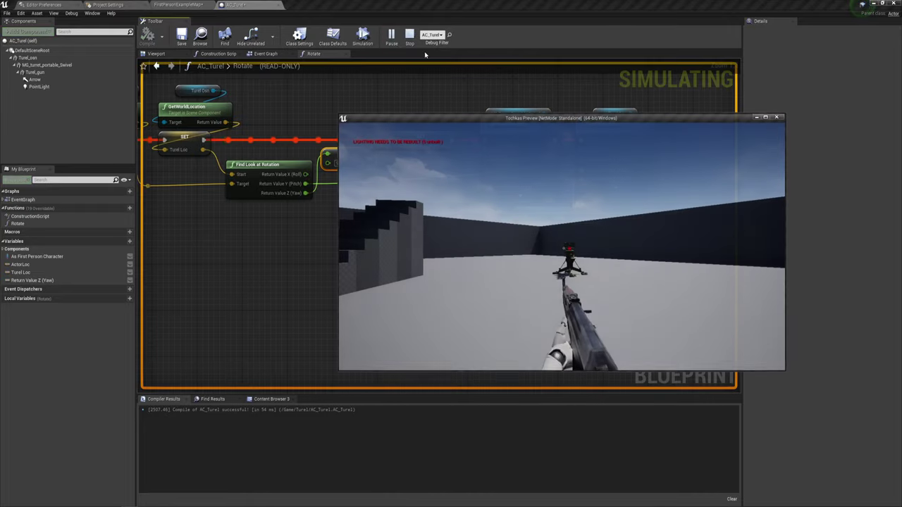
left_click(531, 188)
key("w")
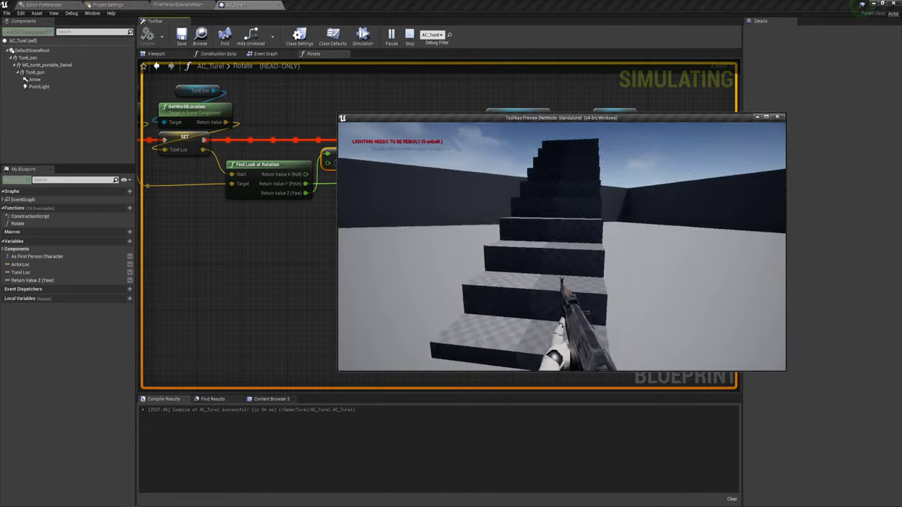
key("space")
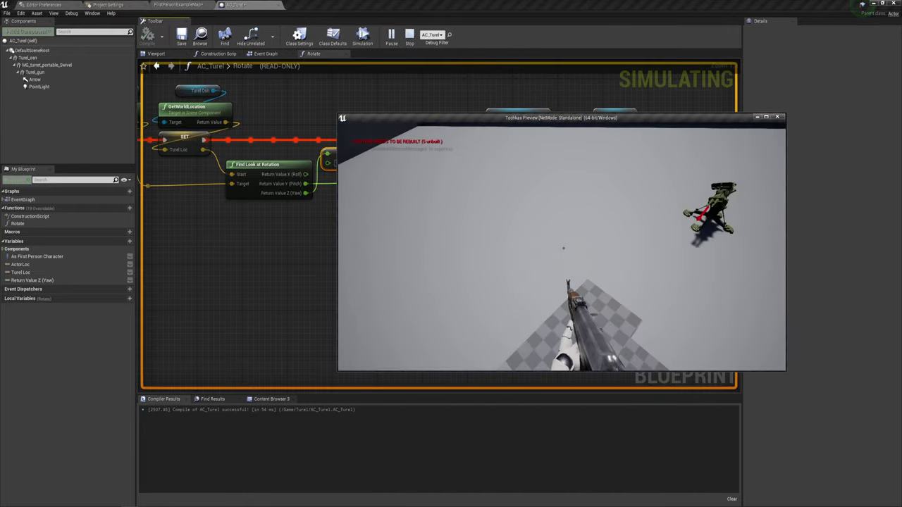
key("semicolon")
key("w")
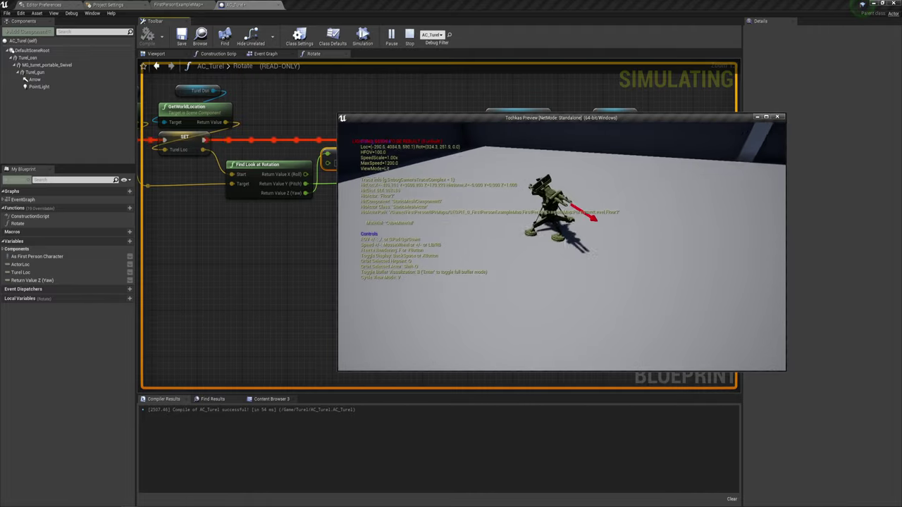
key("s")
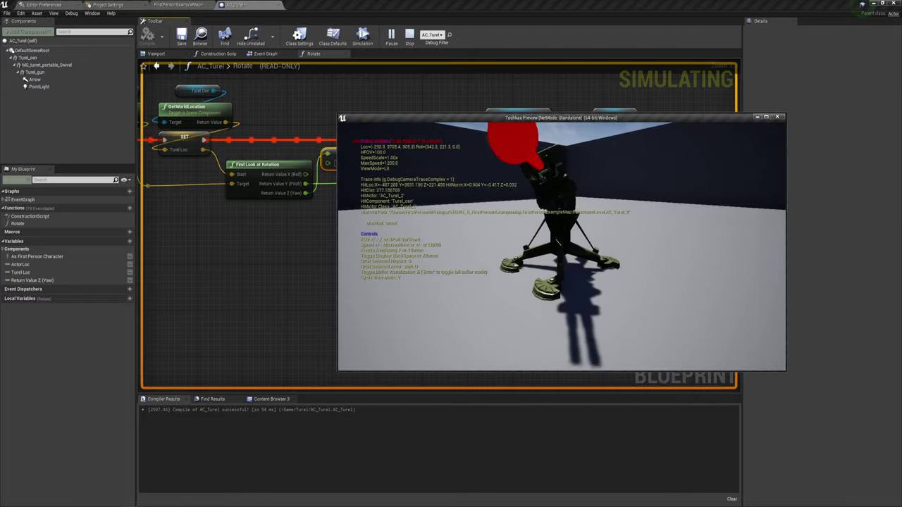
key("Escape")
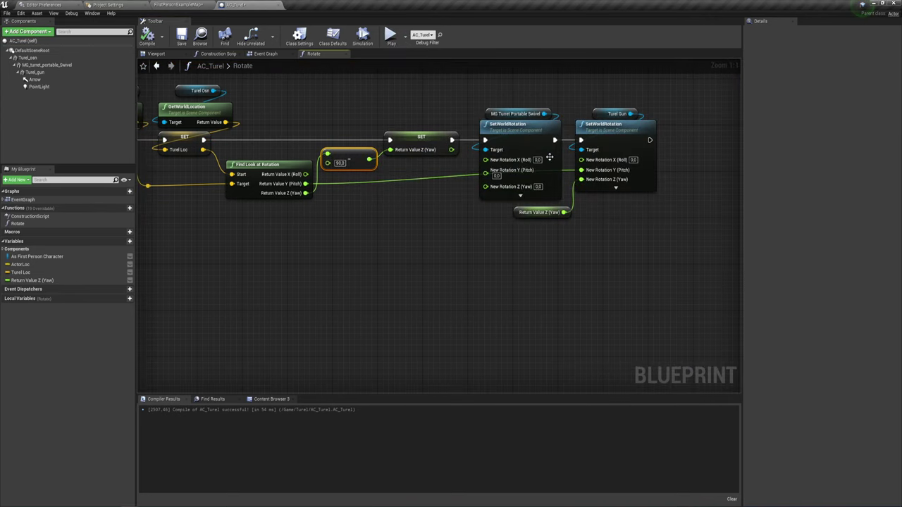
- Reconnect the look-at Pitch to Turel Gun's pitch and play-test it with the debug camera
left_click(435, 182, "alt")
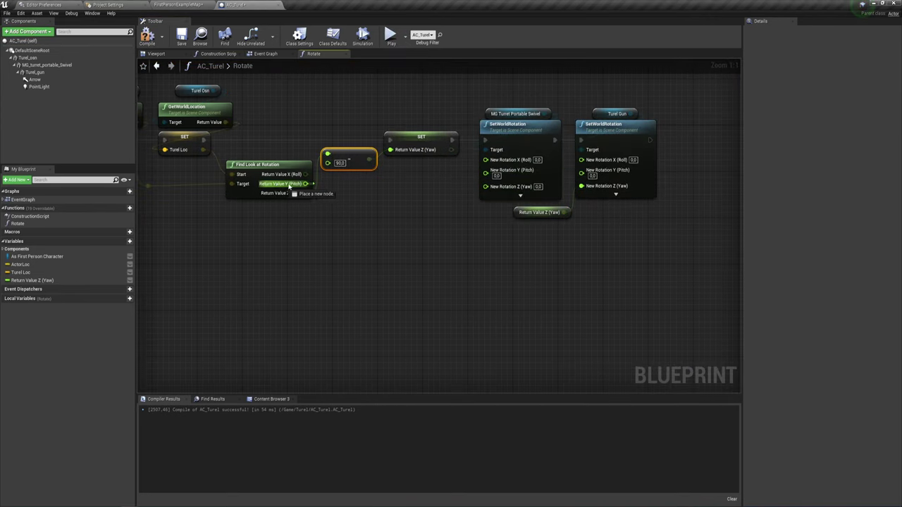
left_click_drag(303, 184, 582, 162)
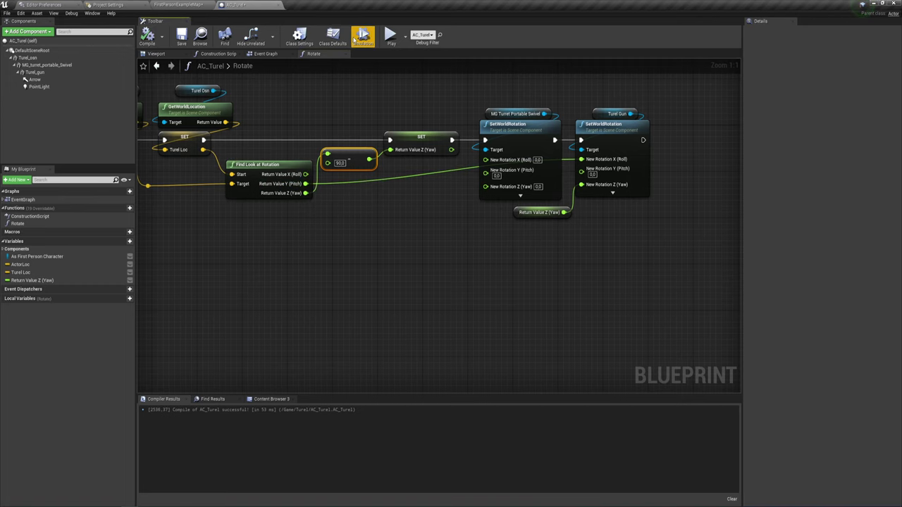
left_click(389, 37)
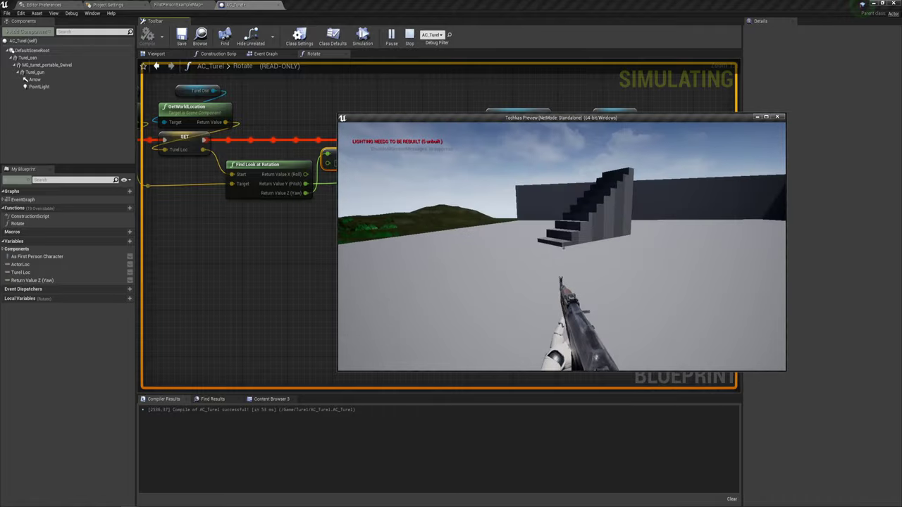
key("w")
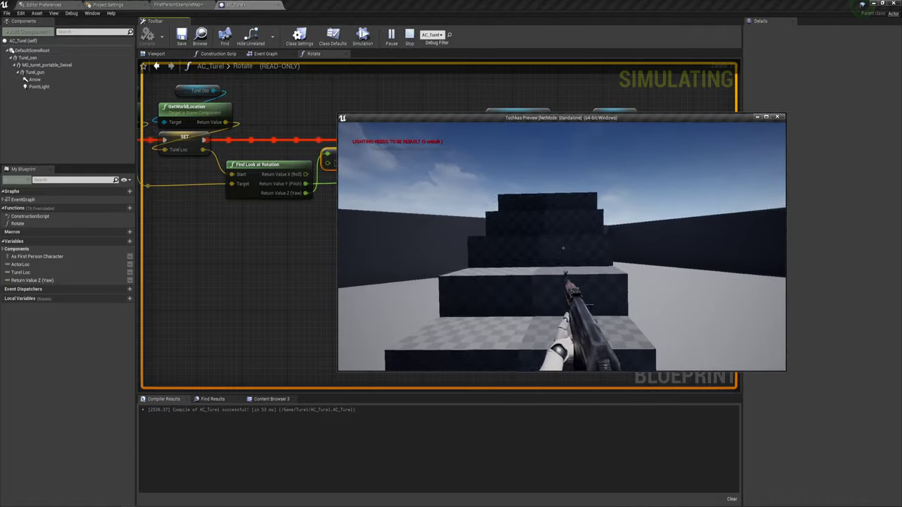
key("w")
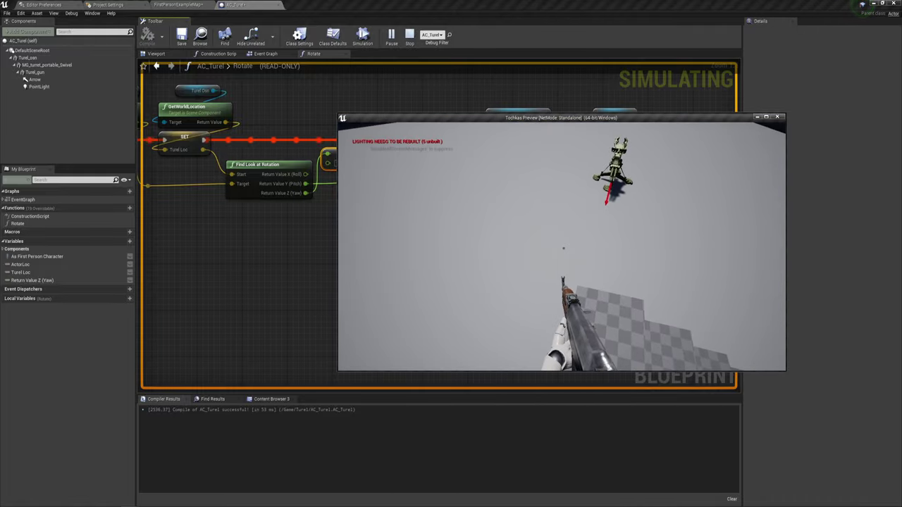
key("semicolon")
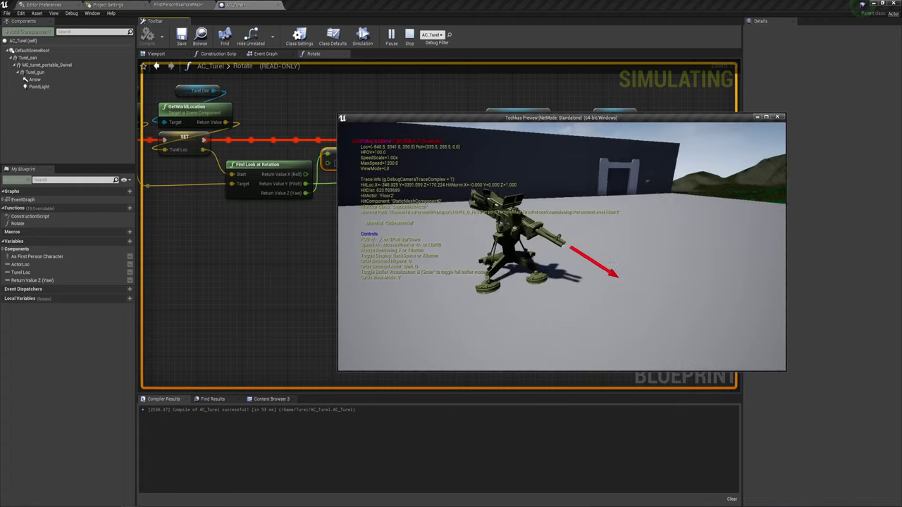
key("w")
key("w")
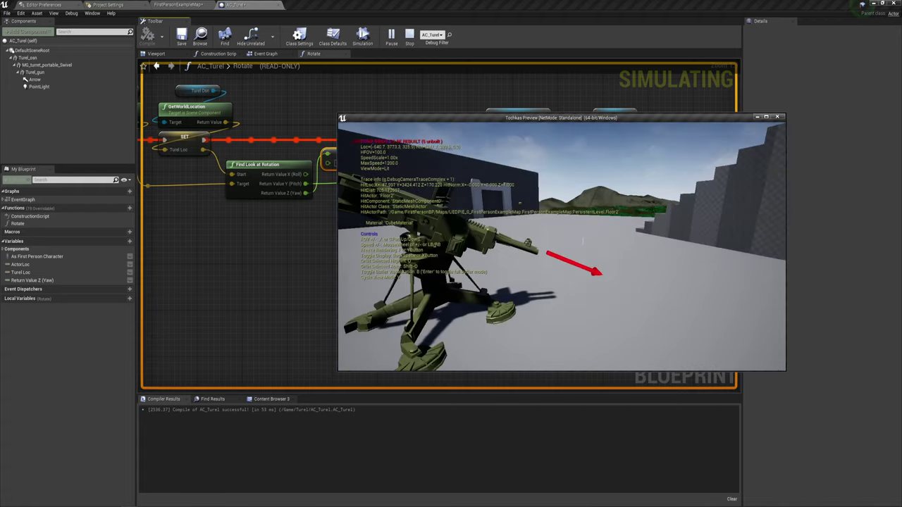
key("a")
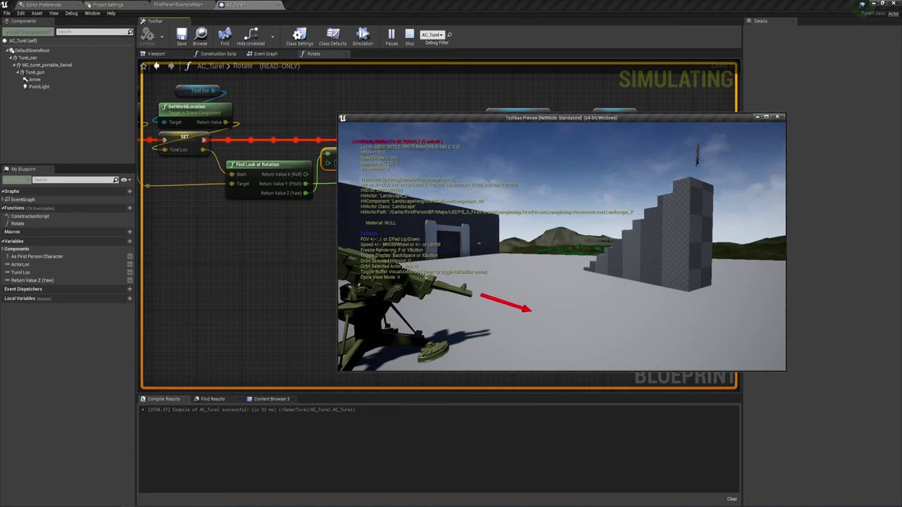
key("a")
key("d")
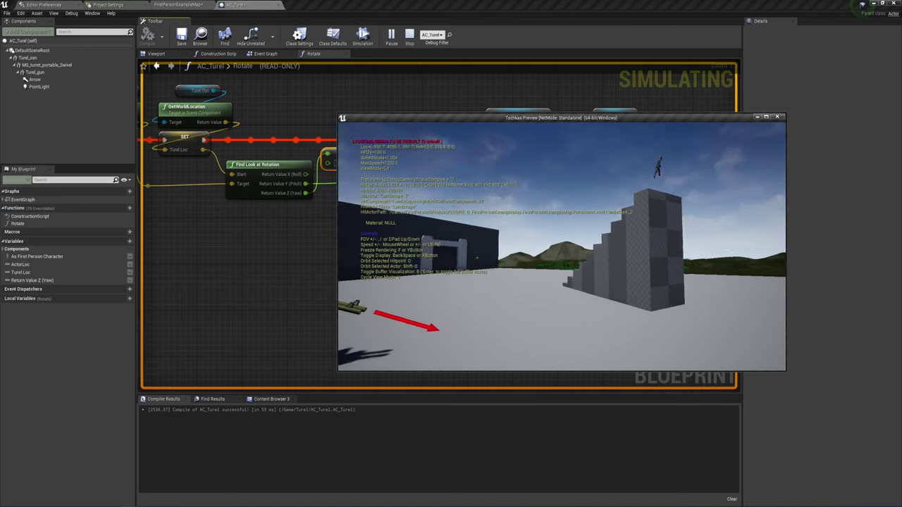
key("Escape")
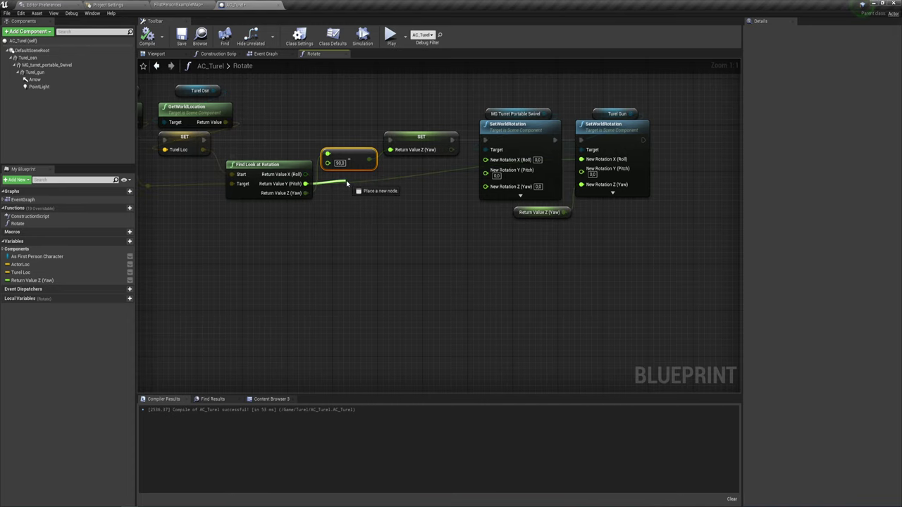
- Insert a float multiply node set to -1.0 on the look-at Pitch and compile
left_click_drag(305, 182, 347, 185)
type("*")
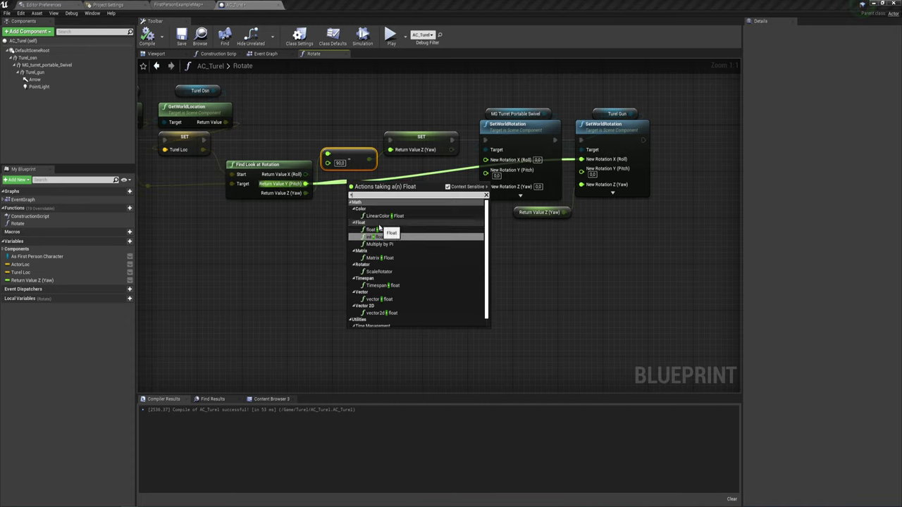
left_click(378, 230)
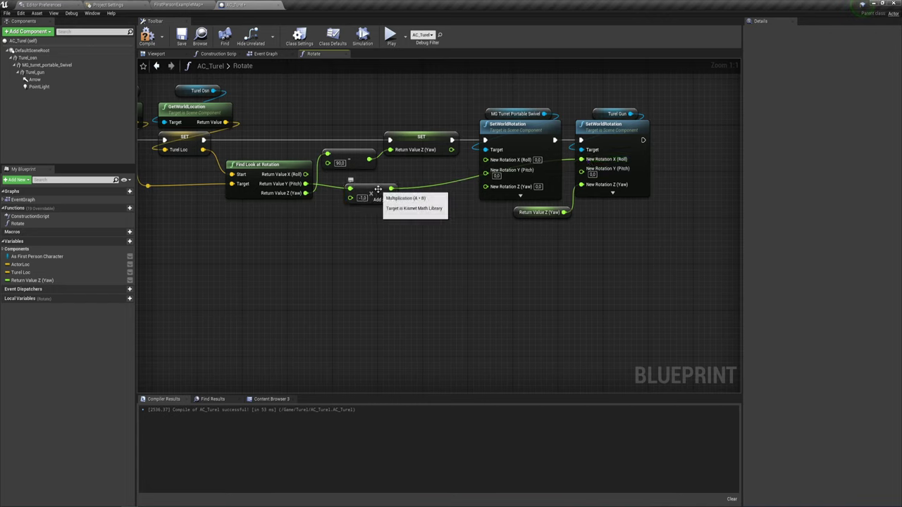
left_click_drag(383, 191, 398, 185)
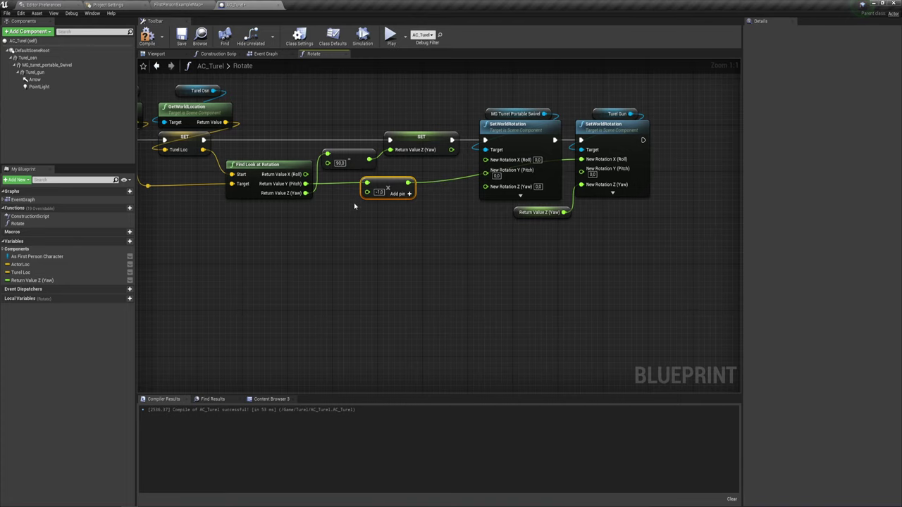
left_click(159, 46)
- Play-test again, flying the debug camera close to the turret
left_click(389, 35)
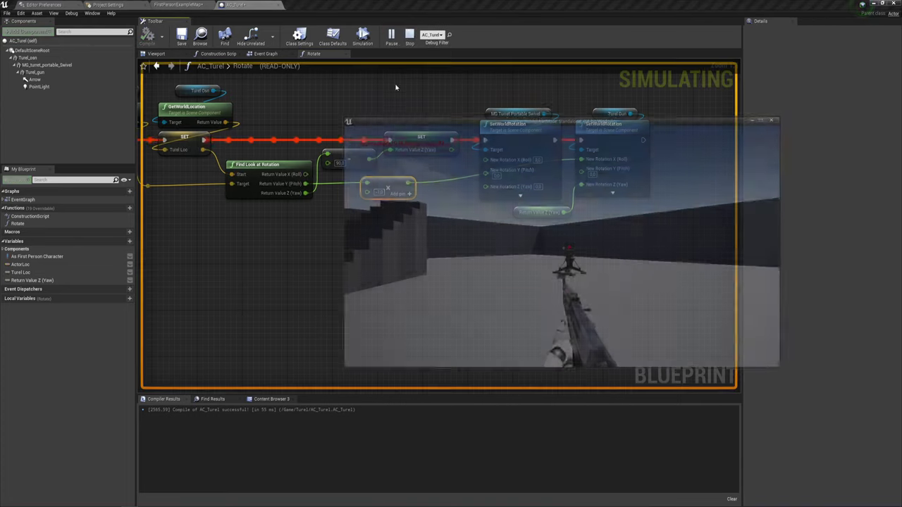
key("w")
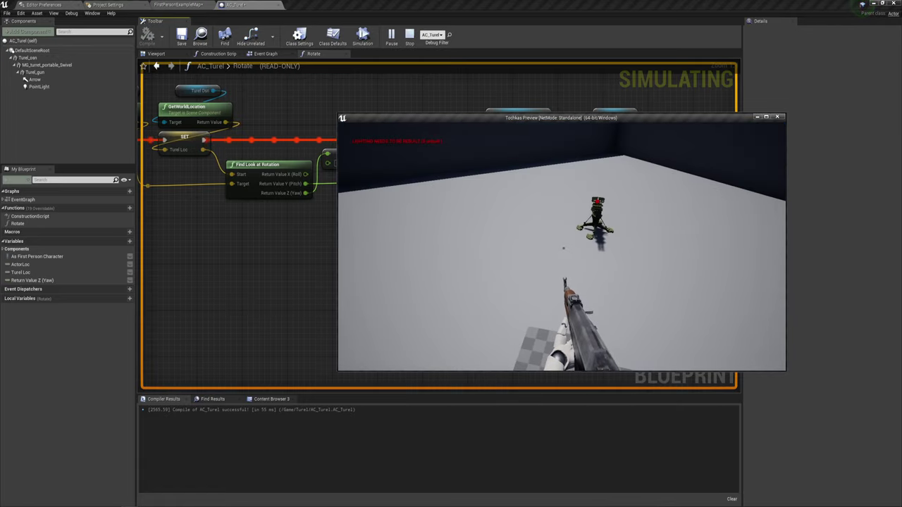
key("semicolon")
key("w")
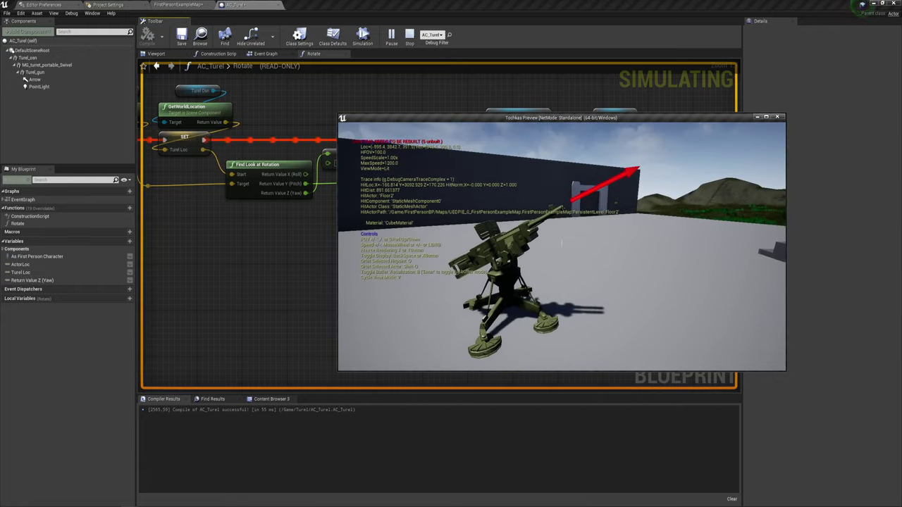
key("Escape")
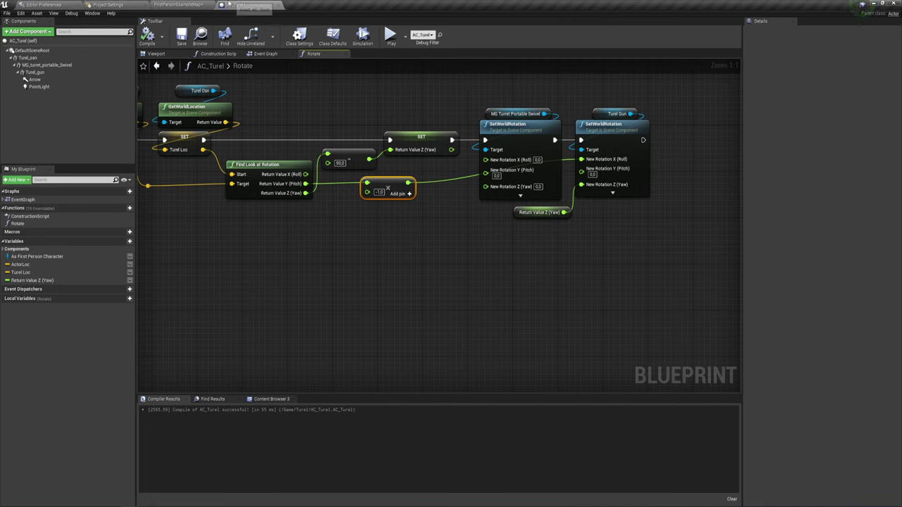
- Add a Delay node after the Rotate call in the Event Graph
left_click(265, 54)
right_click_drag(352, 198, 447, 251)
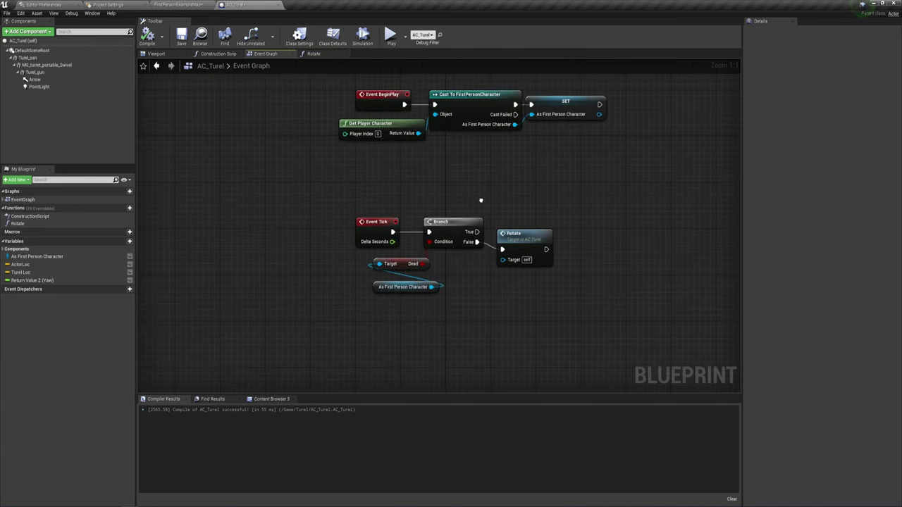
left_click_drag(453, 244, 495, 246)
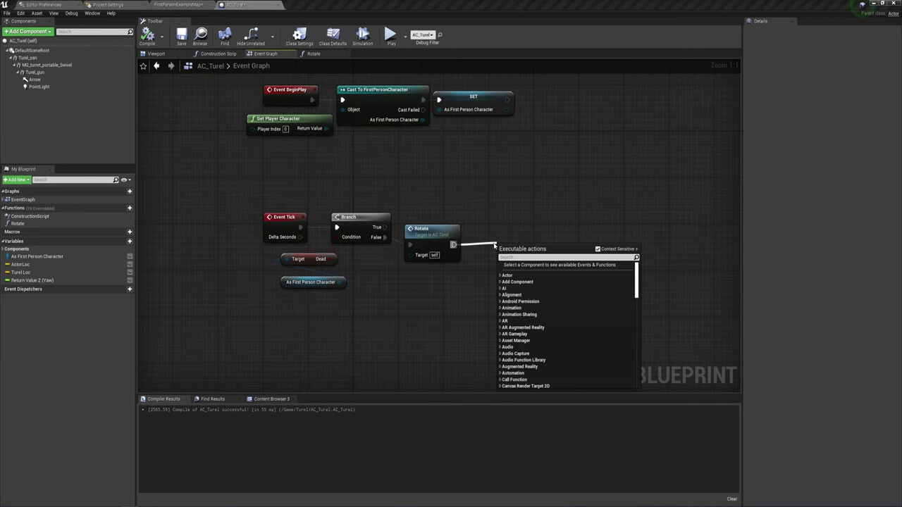
type("dela")
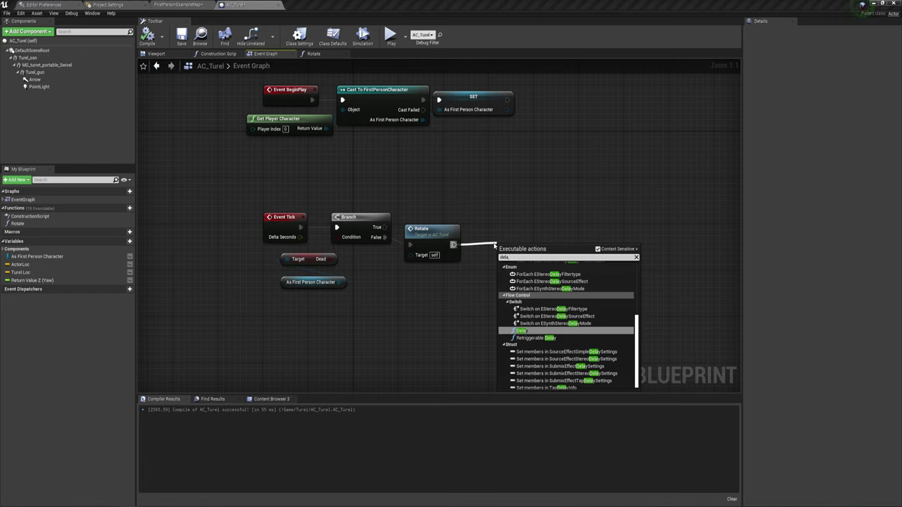
key("Return")
left_click_drag(519, 257, 491, 246)
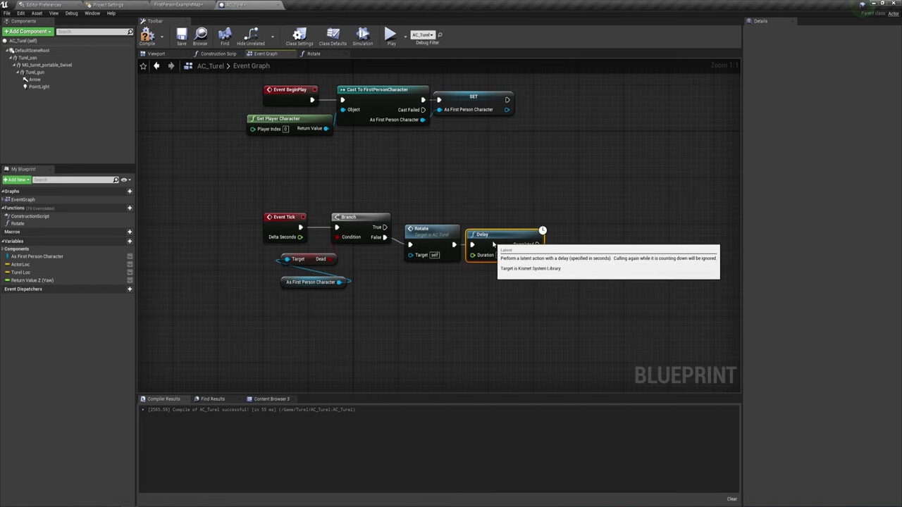
- Arrange the Rotate and Delay nodes and set the Delay duration to 0.2 seconds
left_click_drag(421, 184, 547, 301)
right_click_drag(571, 276, 532, 274)
left_click_drag(444, 189, 483, 298)
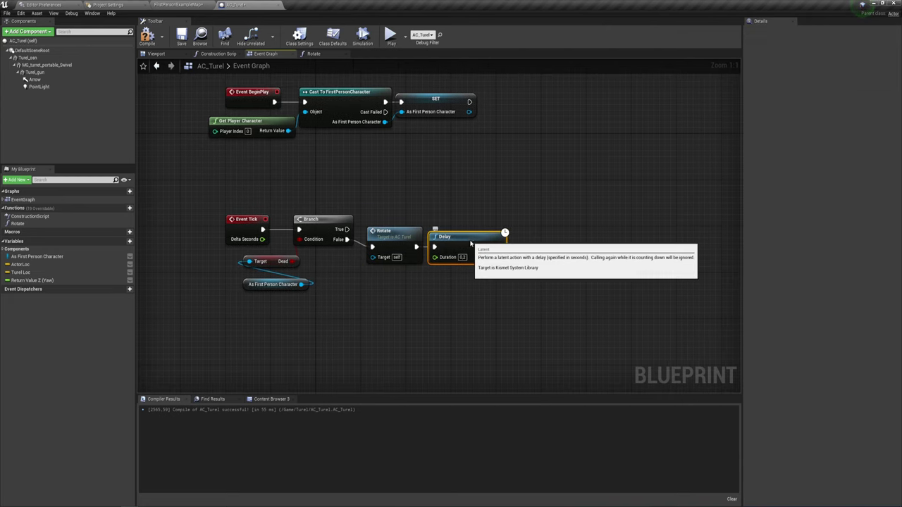
mouse_move(435, 257)
left_mouse_down()
mouse_move(424, 283)
mouse_move(436, 275)
left_mouse_up()
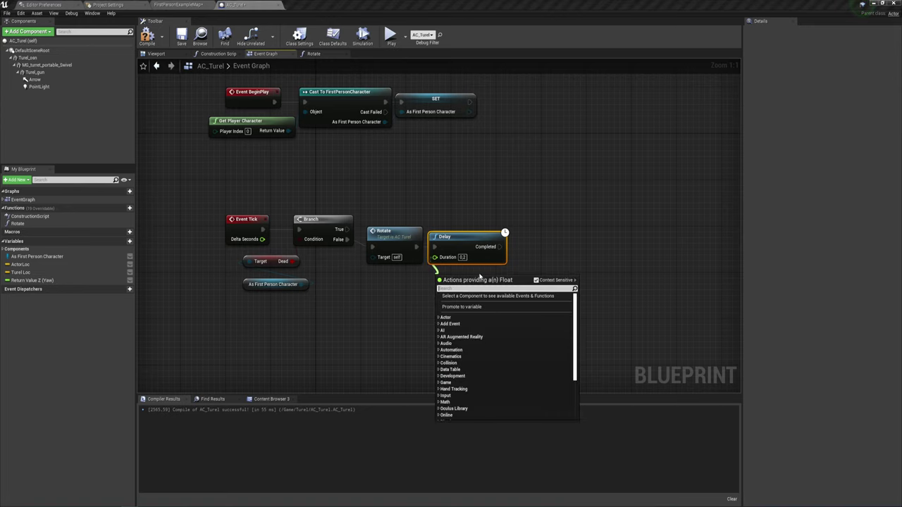
left_click(526, 265)
mouse_move(496, 278)
left_mouse_down()
mouse_move(429, 203)
mouse_move(486, 286)
left_mouse_up()
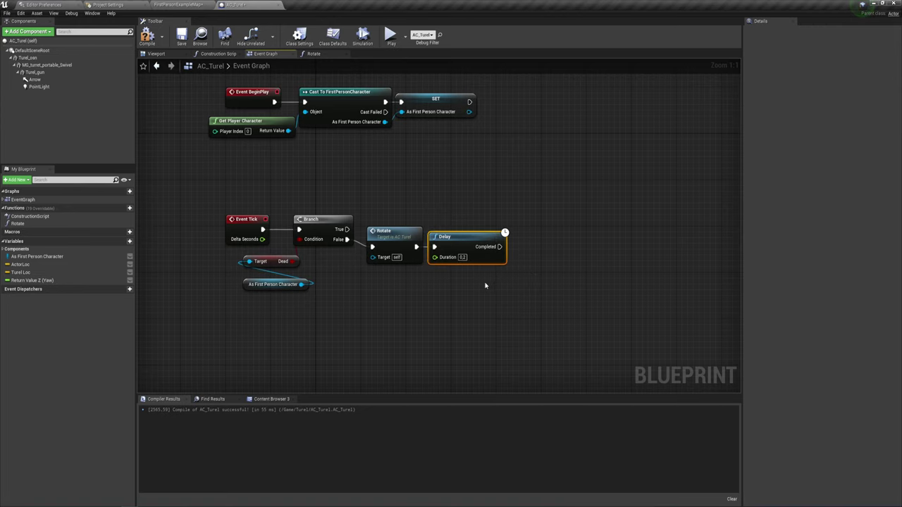
right_click_drag(485, 285, 462, 280)
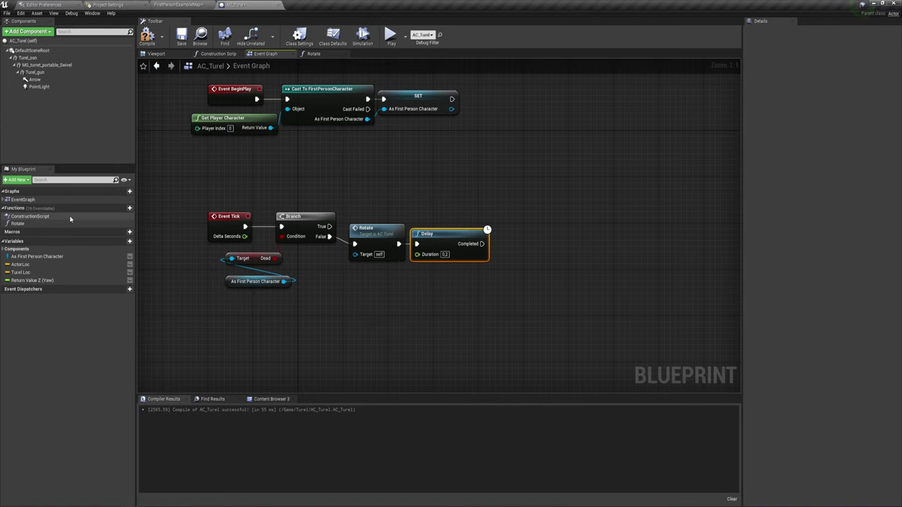
- Create a function named FireAndDistance and move its entry node to the left
left_click(122, 208)
type("FireAndDistance")
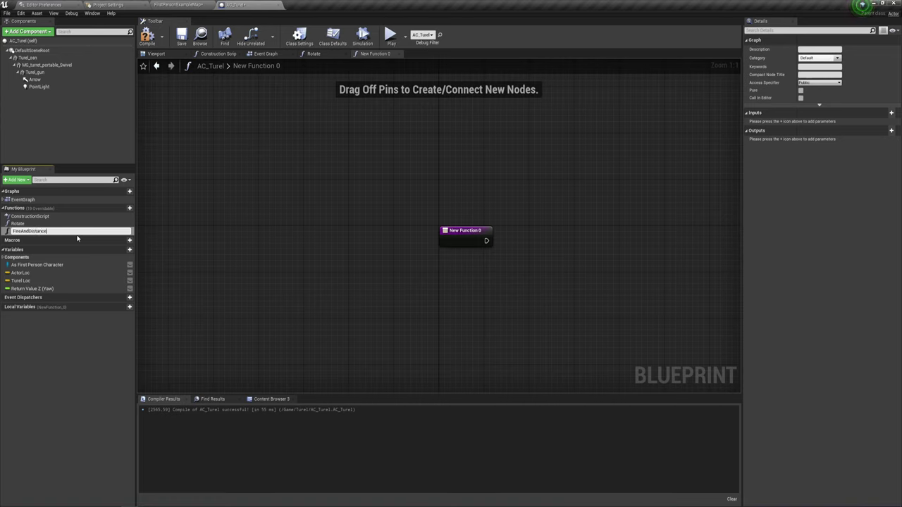
key("Return")
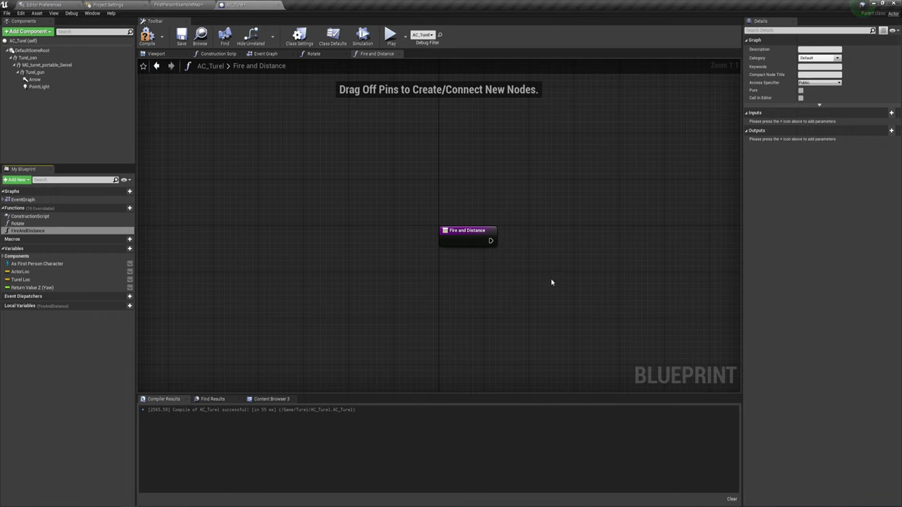
right_click_drag(552, 280, 262, 266)
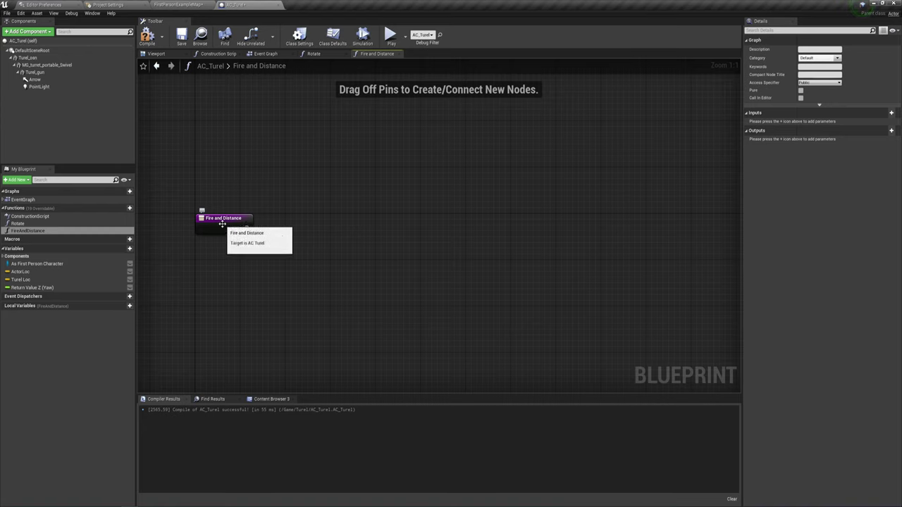
left_click_drag(221, 226, 187, 227)
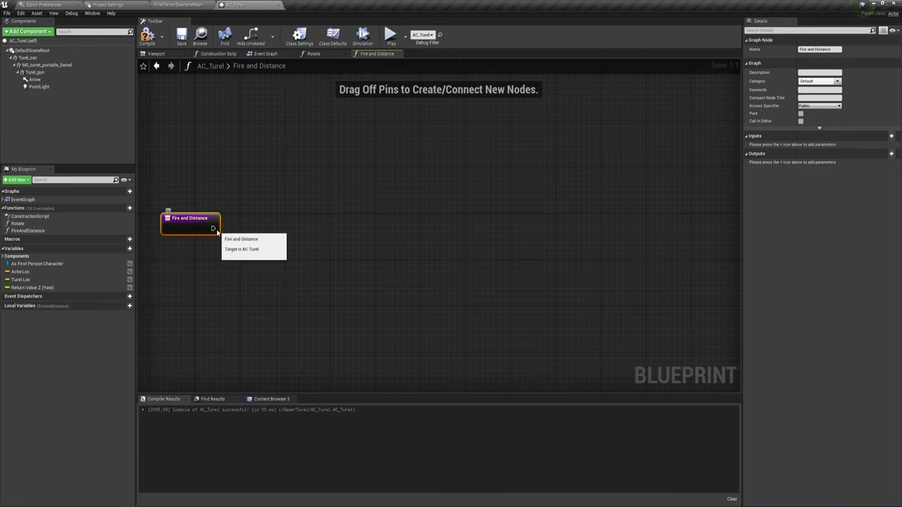
left_click_drag(212, 229, 305, 229)
- Add a Branch node after the Fire and Distance entry node
type("bra")
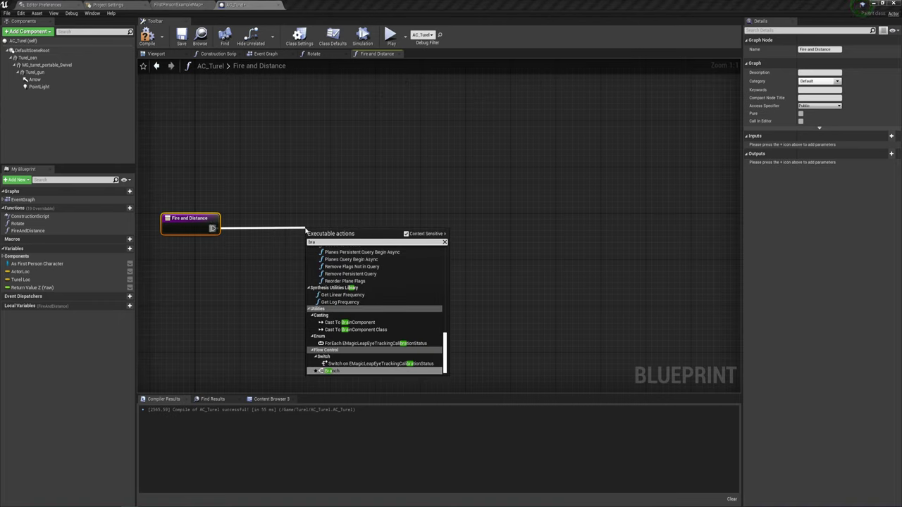
key("Return")
mouse_move(308, 224)
left_mouse_down()
mouse_move(323, 210)
mouse_move(364, 210)
left_mouse_up()
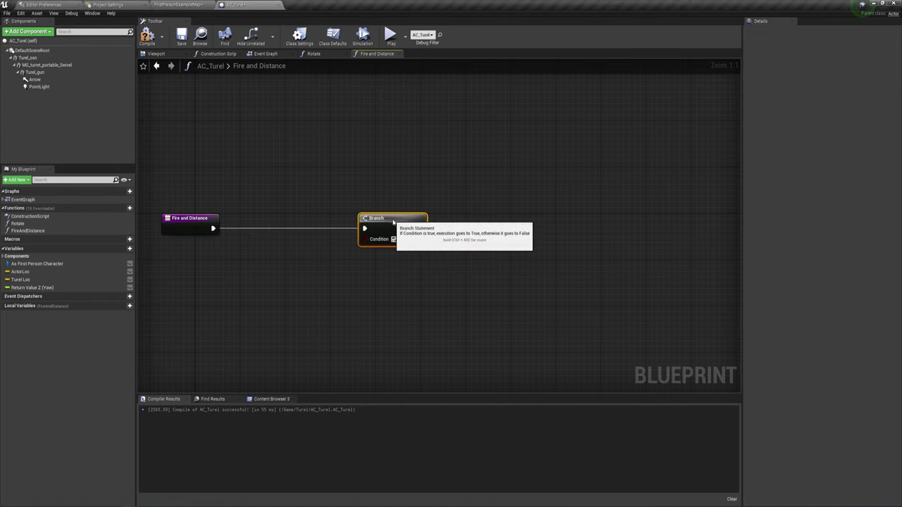
mouse_move(338, 288)
right_mouse_down()
mouse_move(398, 285)
mouse_move(368, 281)
right_mouse_up()
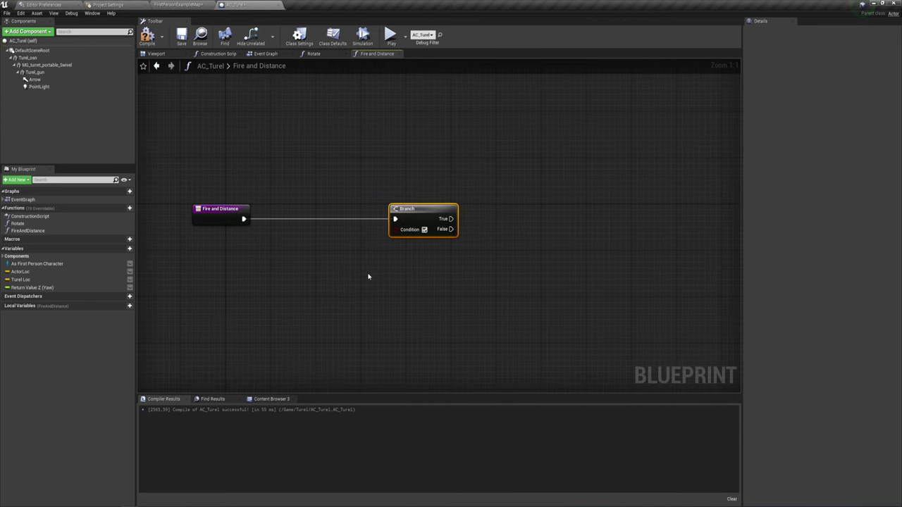
- Place Actor Loc and Turel Loc getters and feed both into a Distance (Vector) node
left_click(23, 272)
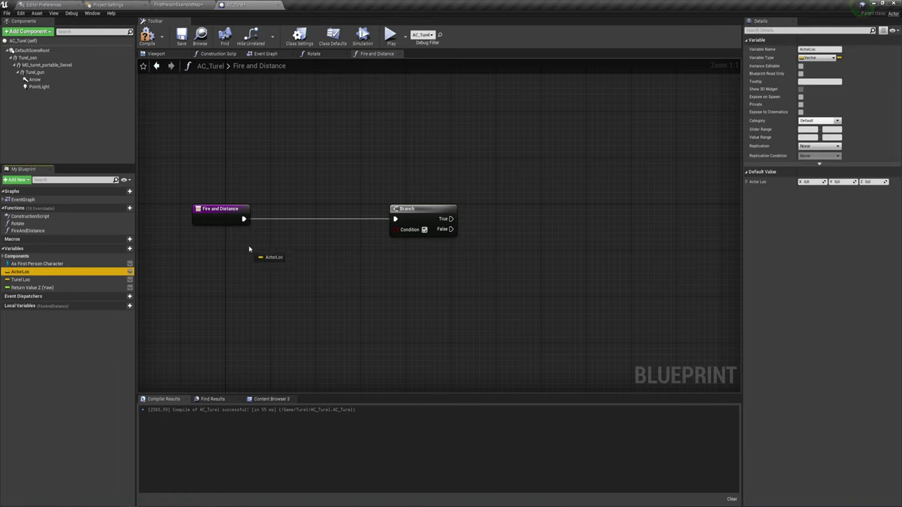
left_click_drag(23, 272, 226, 251, "ctrl")
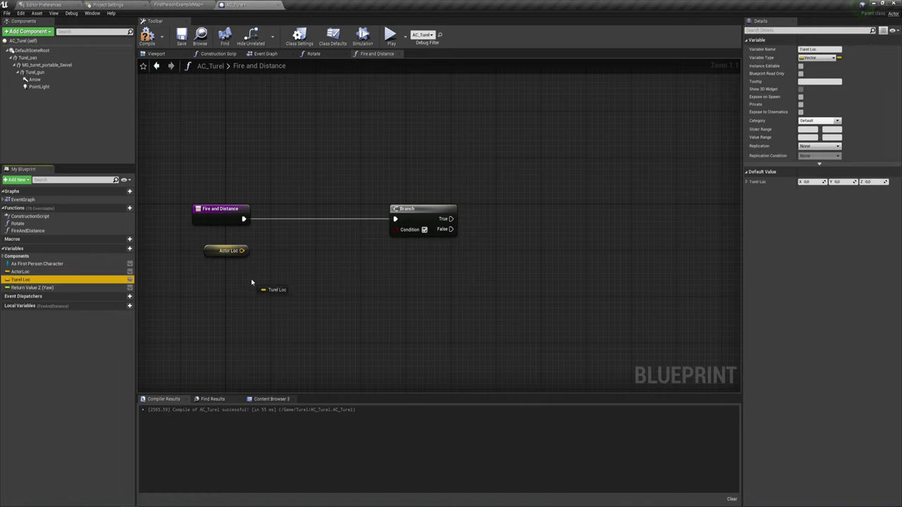
mouse_move(18, 282)
left_mouse_down("ctrl")
mouse_move(220, 268)
mouse_move(213, 269)
left_mouse_up("ctrl")
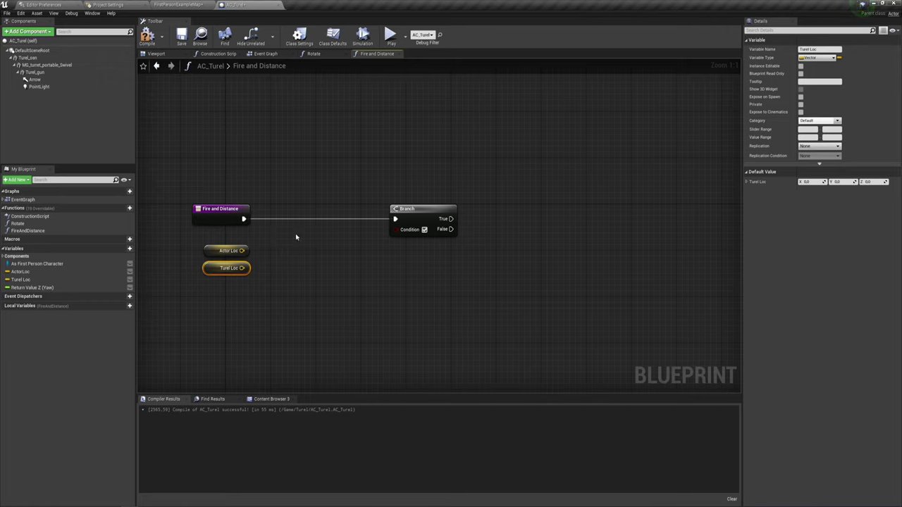
left_click_drag(241, 251, 269, 260)
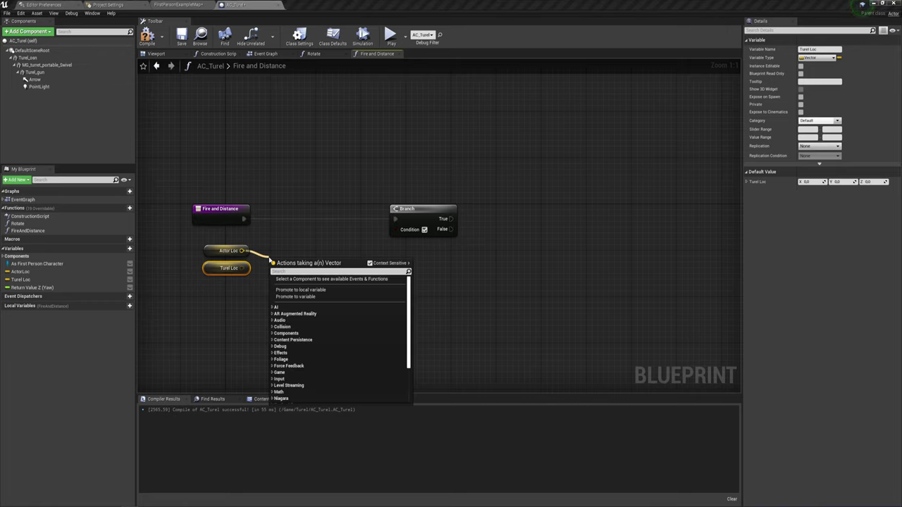
type("dist")
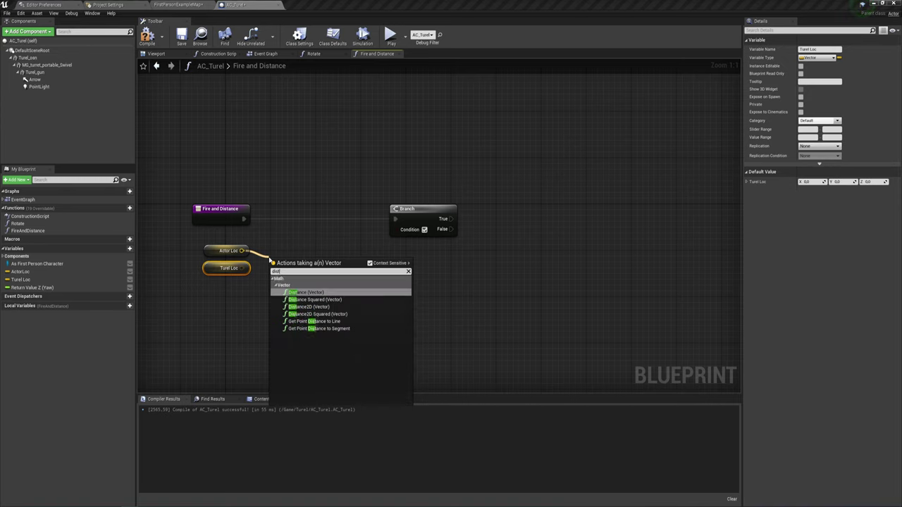
left_click(307, 292)
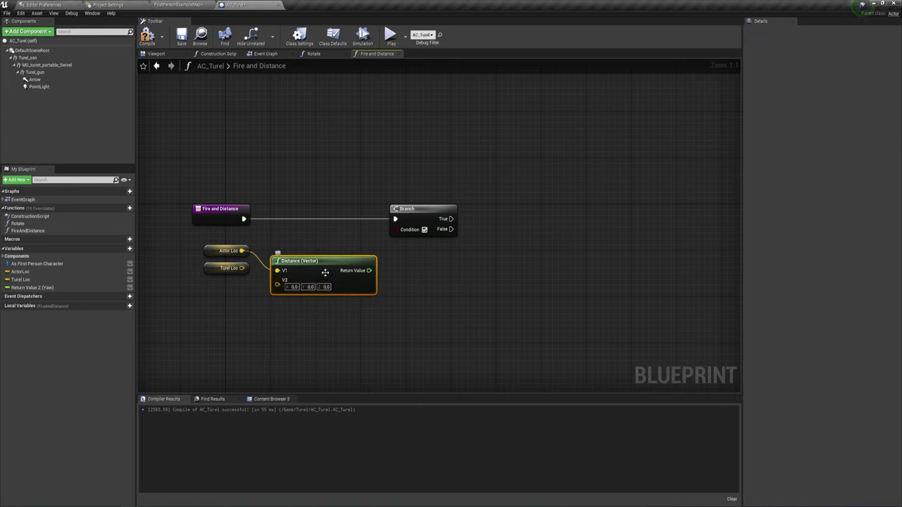
mouse_move(242, 268)
left_mouse_down()
mouse_move(277, 280)
mouse_move(299, 248)
left_mouse_up()
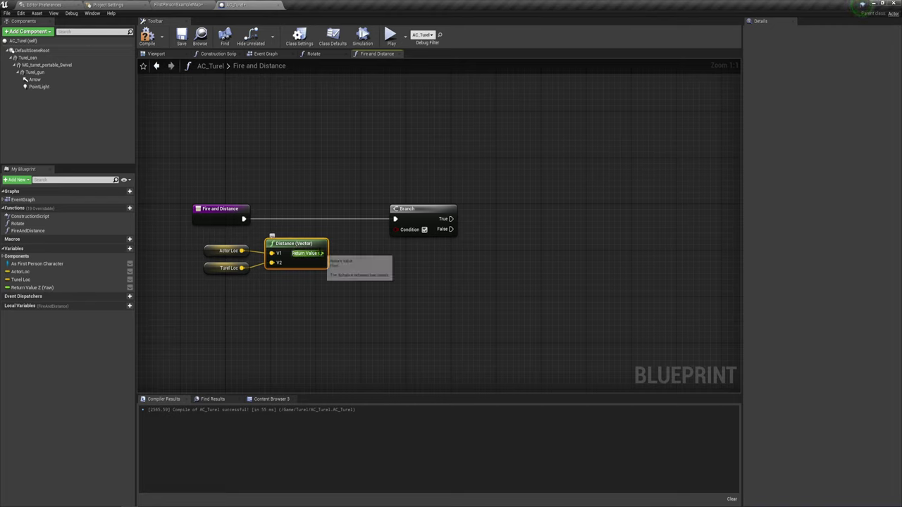
- Test the distance with a float less-than 1000.0 and wire it into the Branch condition
left_click_drag(322, 253, 355, 272)
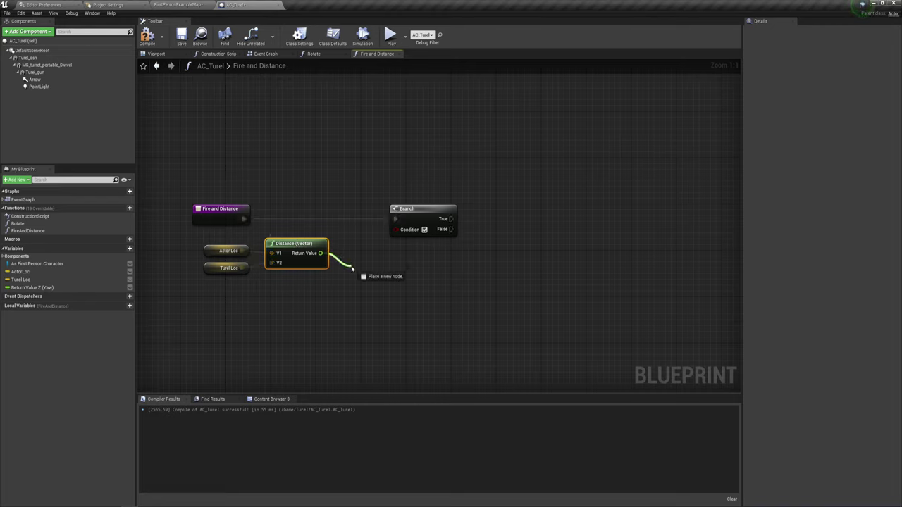
type("<")
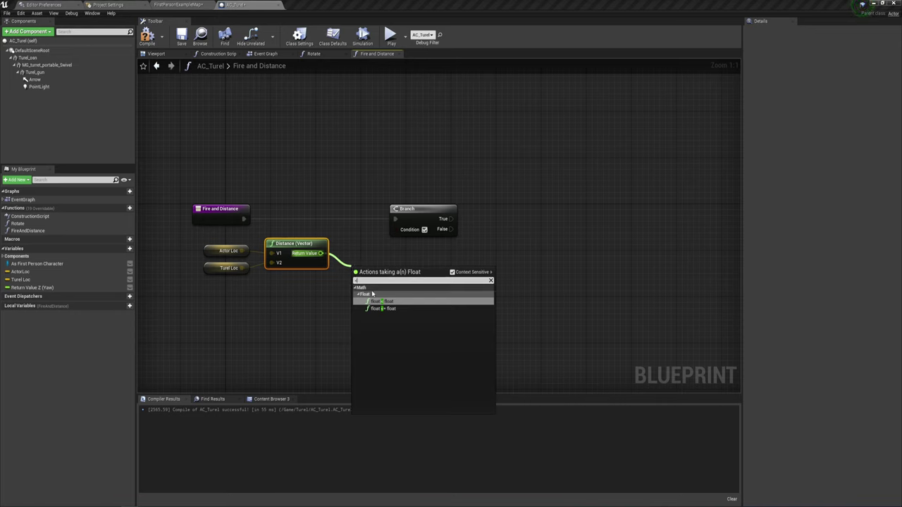
left_click(384, 301)
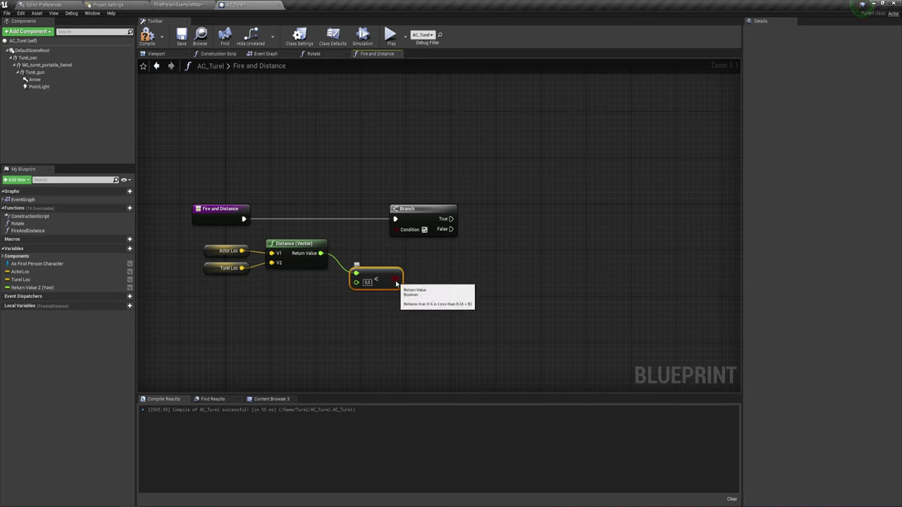
left_click_drag(389, 279, 382, 253)
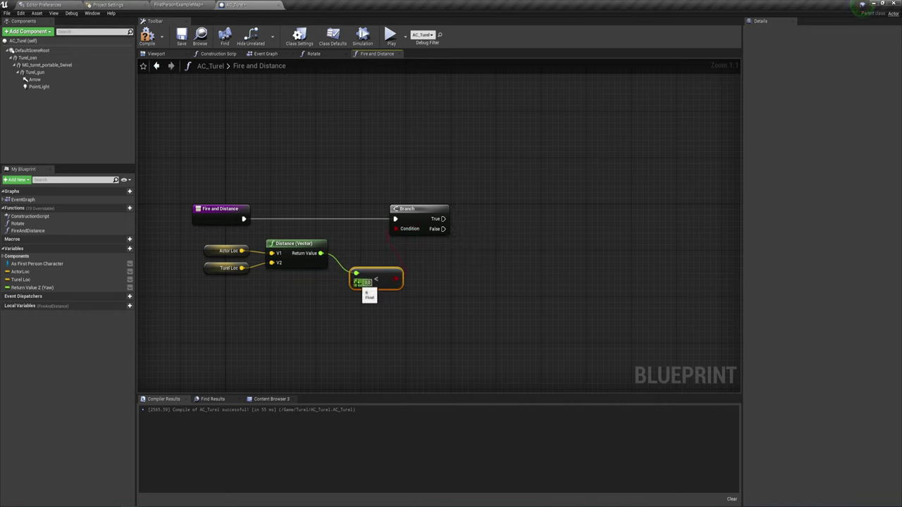
left_click(366, 282)
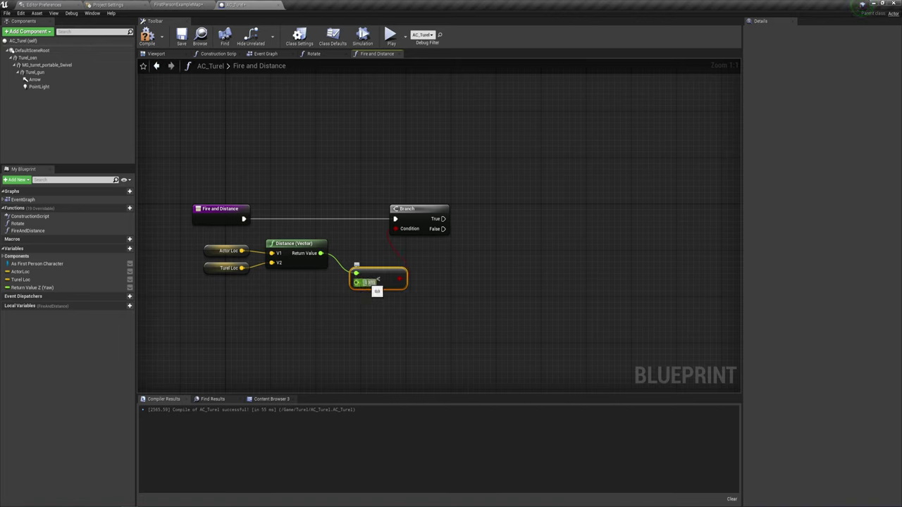
type("1000")
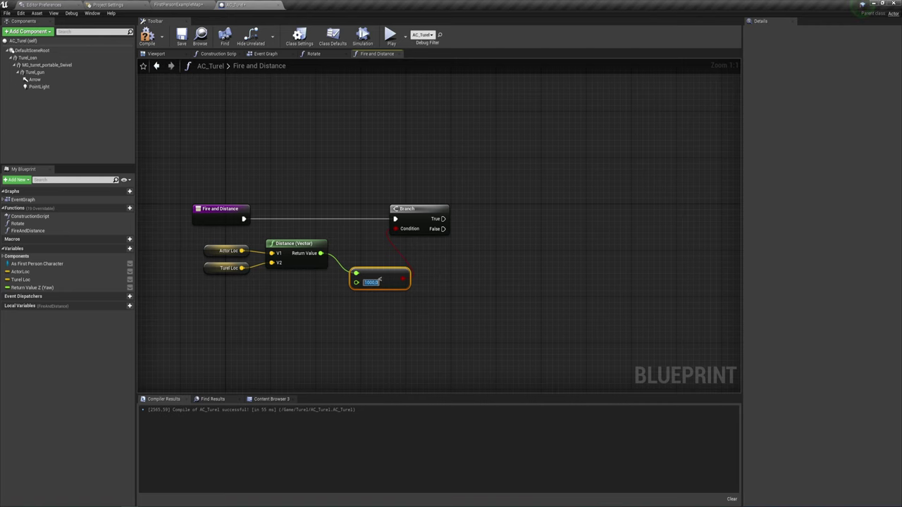
right_click_drag(504, 248, 430, 248)
left_click_drag(367, 219, 520, 202)
right_click_drag(385, 267, 494, 261)
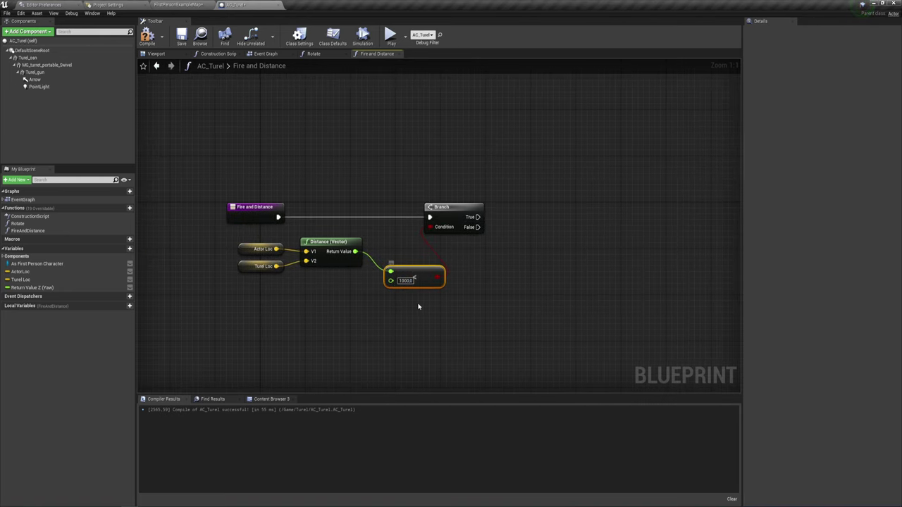
right_click_drag(419, 308, 429, 278)
left_click_drag(399, 251, 318, 274)
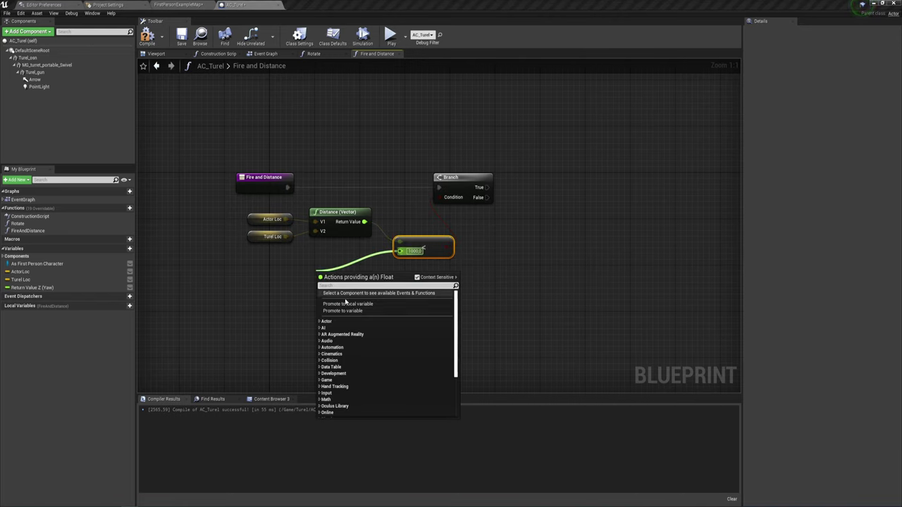
- Promote the threshold to an instance-editable Distance variable and compile the blueprint
left_click(344, 315)
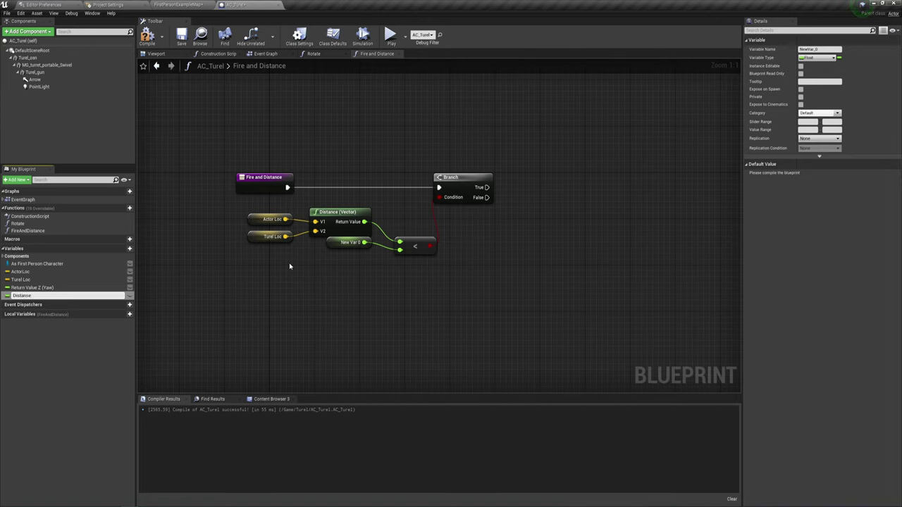
type("e")
key("Return")
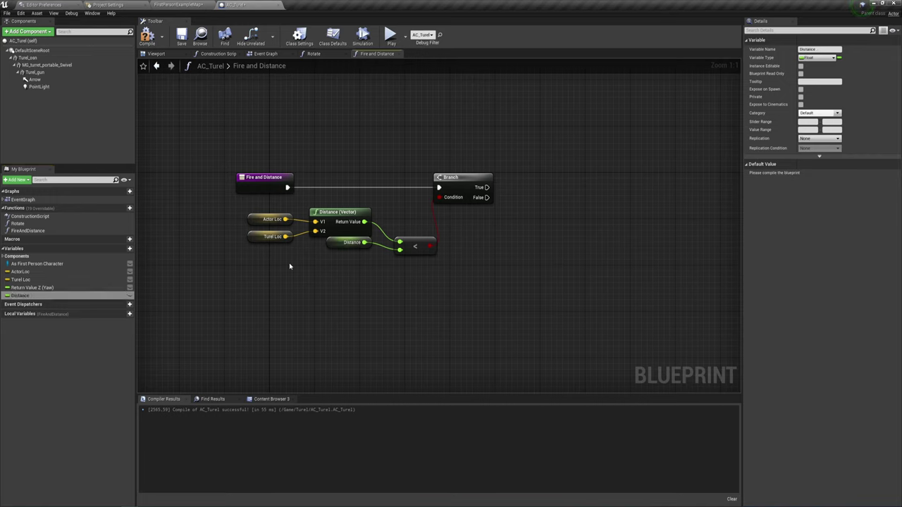
left_click(130, 295)
left_click(147, 37)
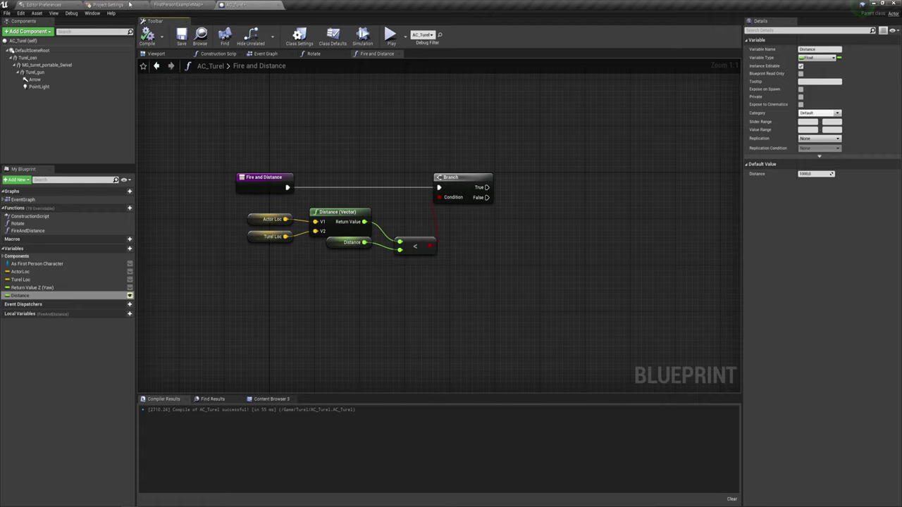
- Check the placed turret's Distance value in the level, then return to the graph past Branch
left_click(186, 4)
left_click(398, 169)
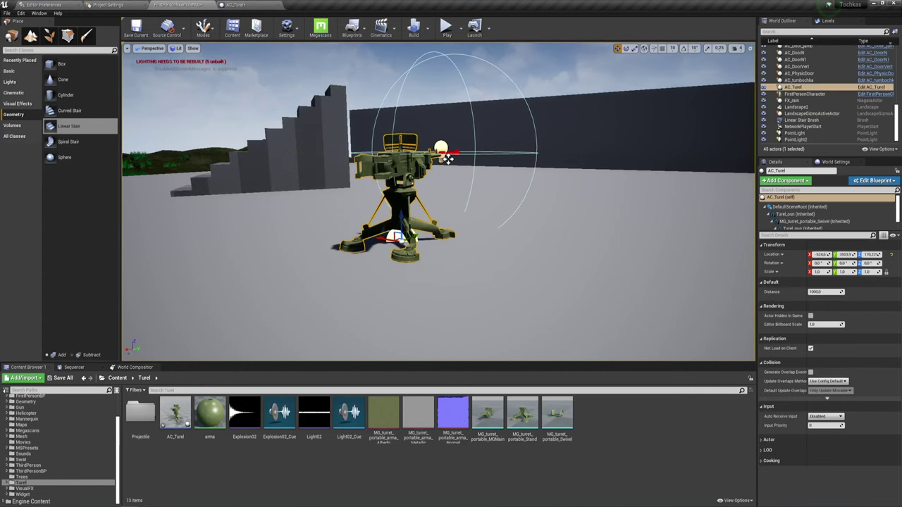
left_click(825, 291)
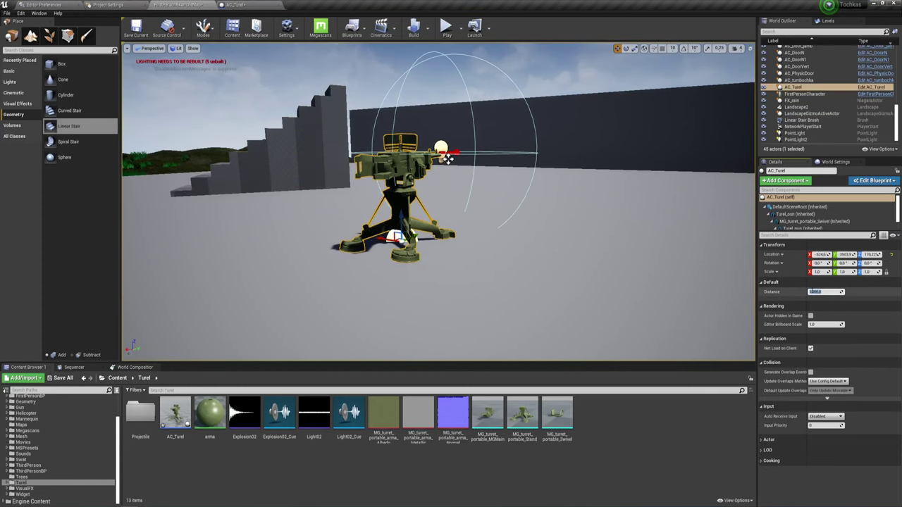
left_click(236, 4)
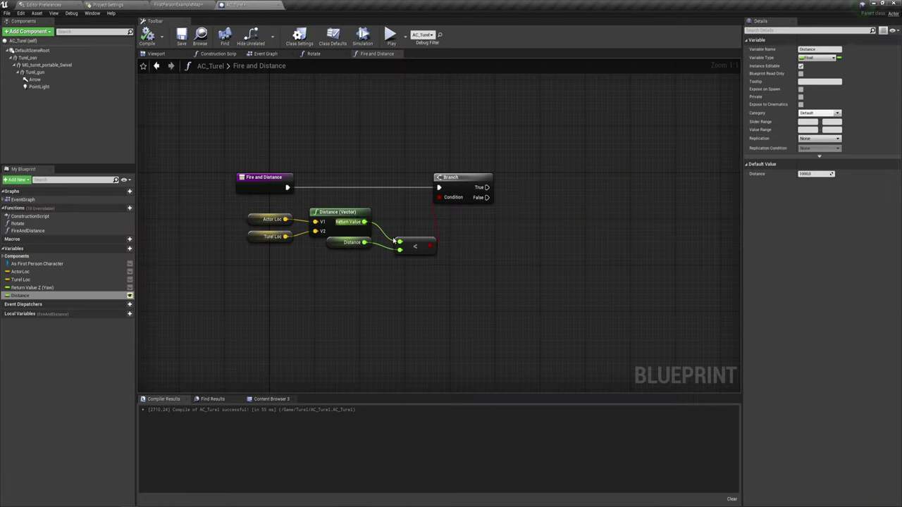
right_click_drag(500, 245, 324, 260)
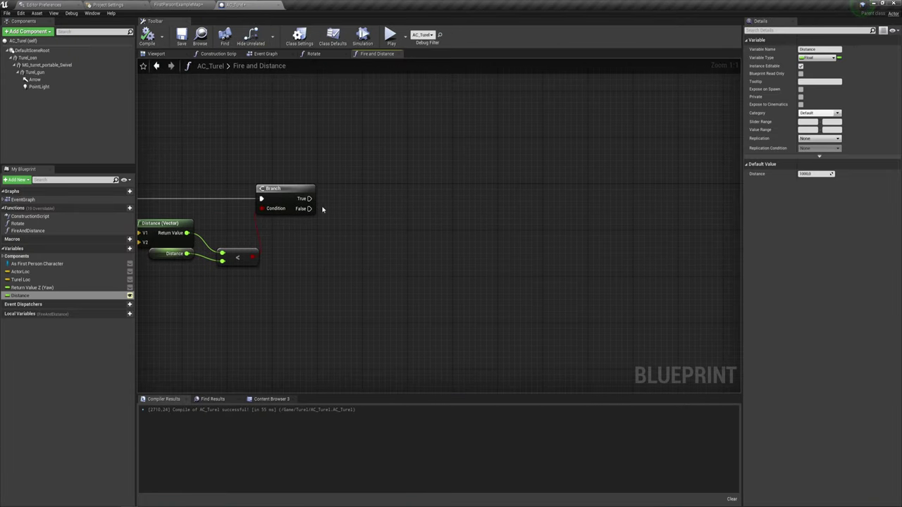
left_click_drag(308, 199, 406, 186)
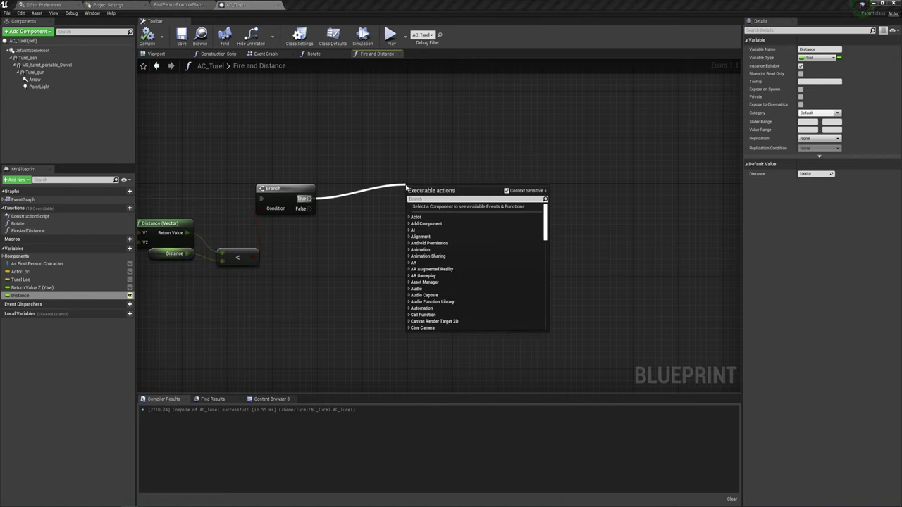
- Add a Spawn Actor from Class node off the Branch's True output
type("spa")
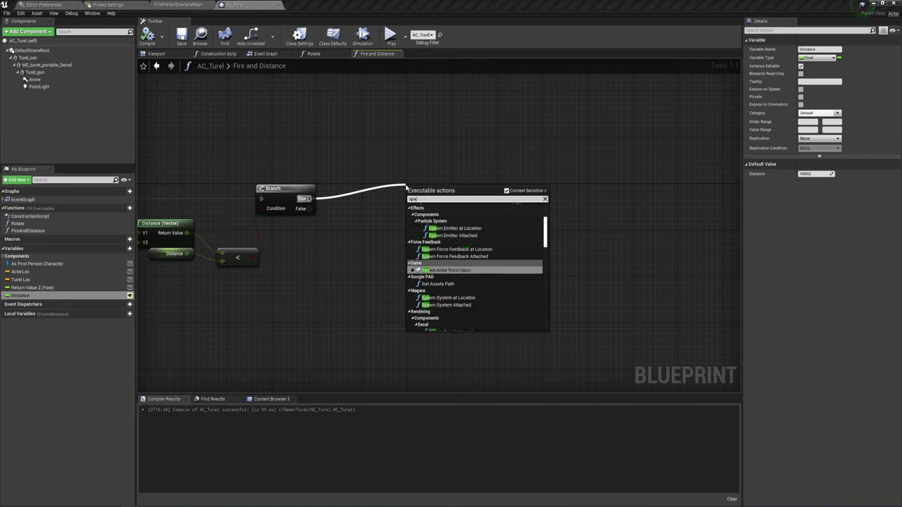
key("Return")
left_click_drag(438, 200, 456, 195)
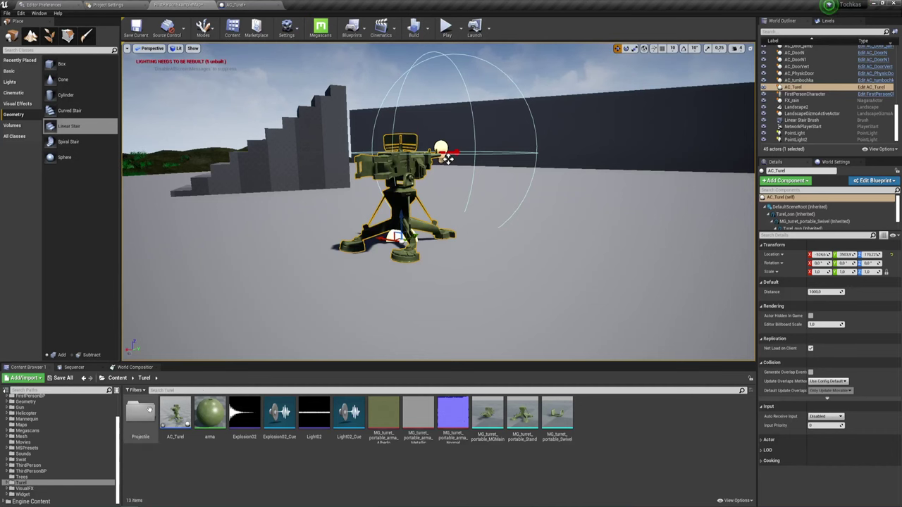
- Open Turel_Projectile and review its life span, overlap HPD and DestroyActor nodes
double_click(140, 412)
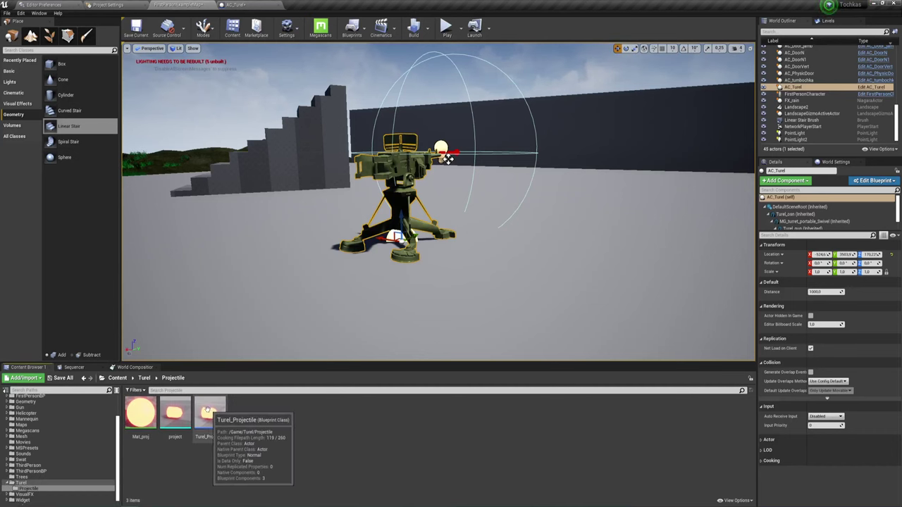
double_click(210, 415)
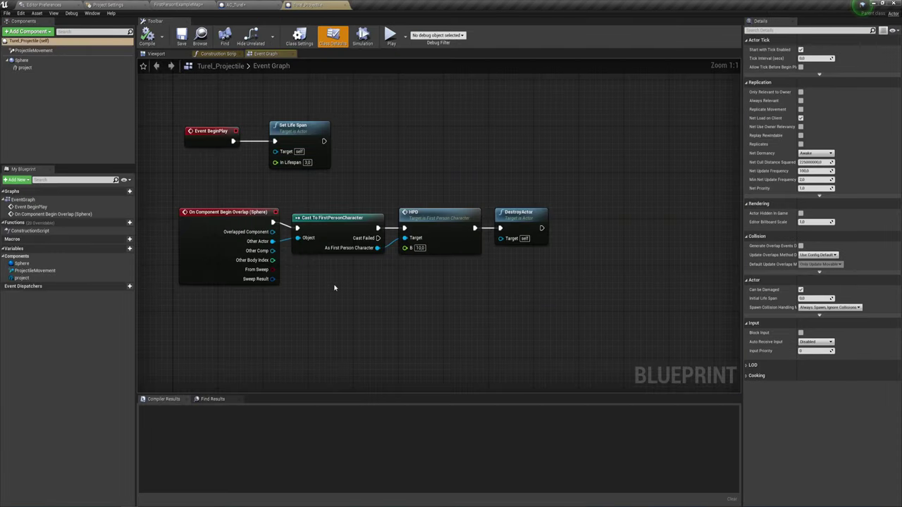
left_click_drag(333, 254, 487, 199)
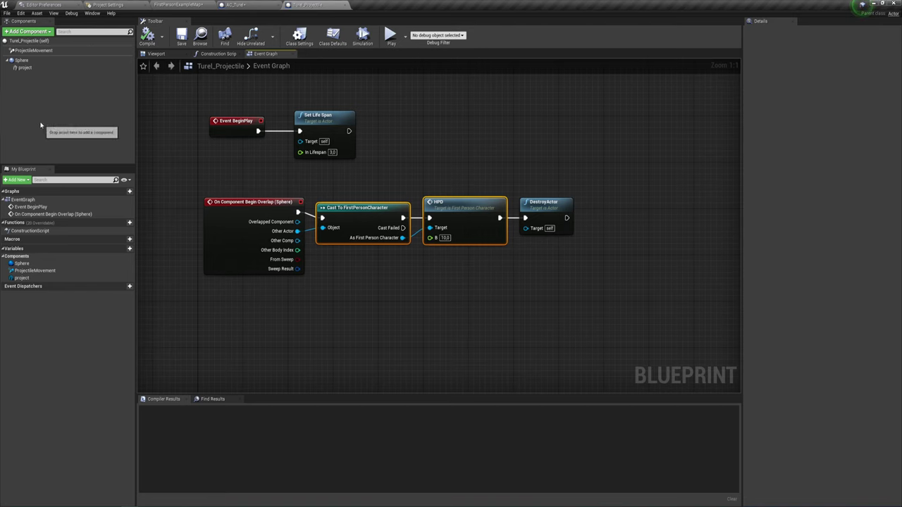
left_click(21, 61)
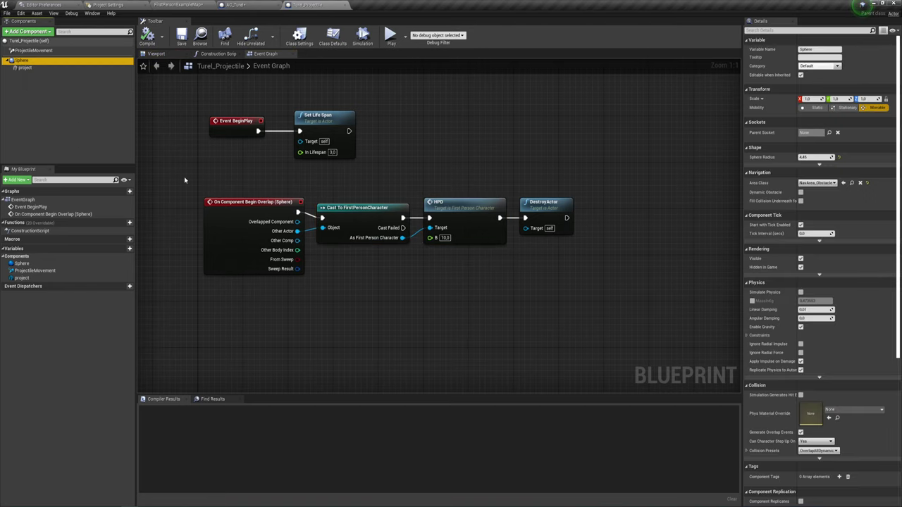
mouse_move(184, 177)
left_mouse_down()
mouse_move(446, 278)
mouse_move(431, 286)
left_mouse_up()
left_click(452, 259)
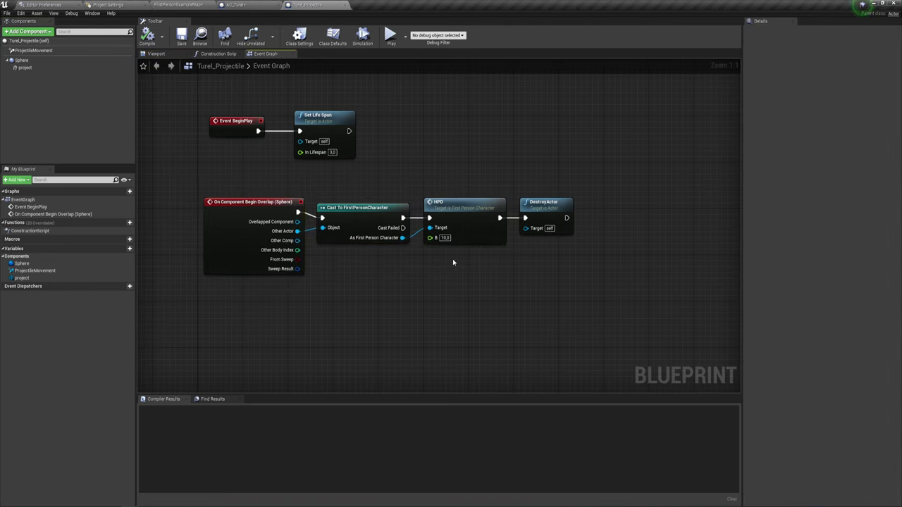
left_click(451, 232)
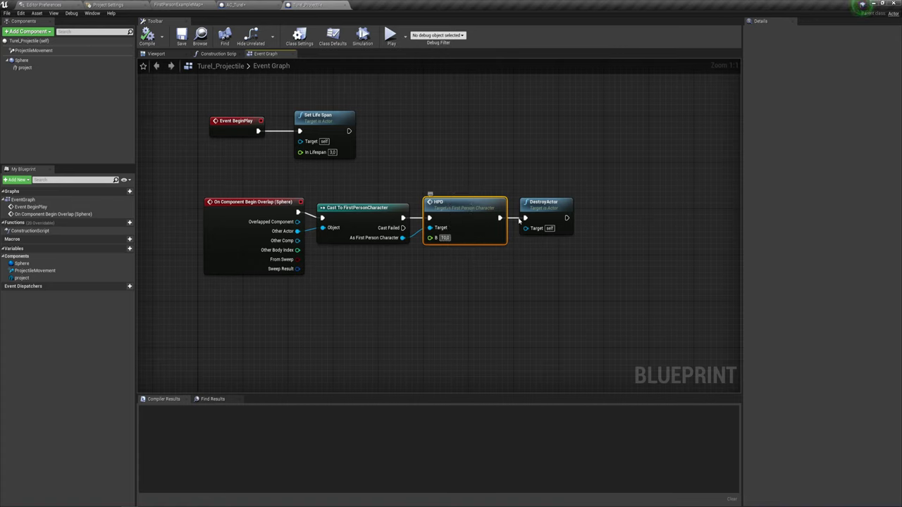
left_click_drag(520, 165, 567, 262)
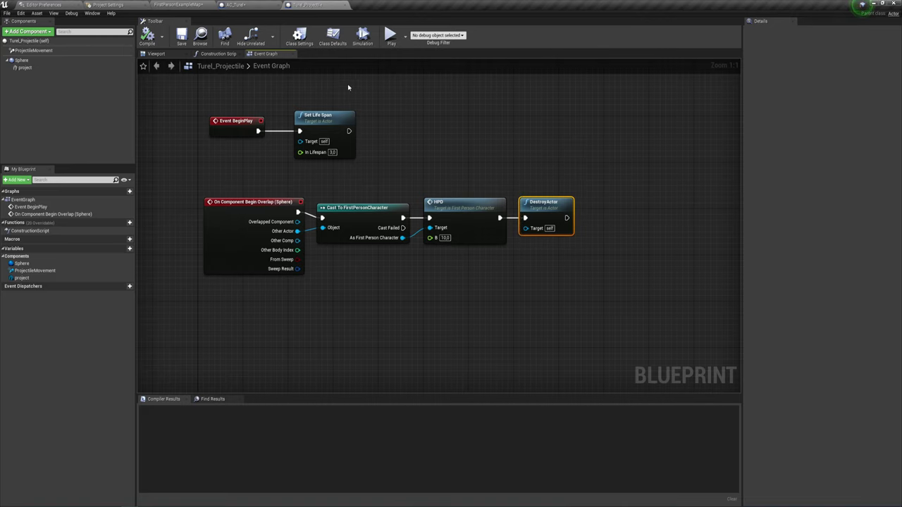
left_click_drag(214, 167, 366, 110)
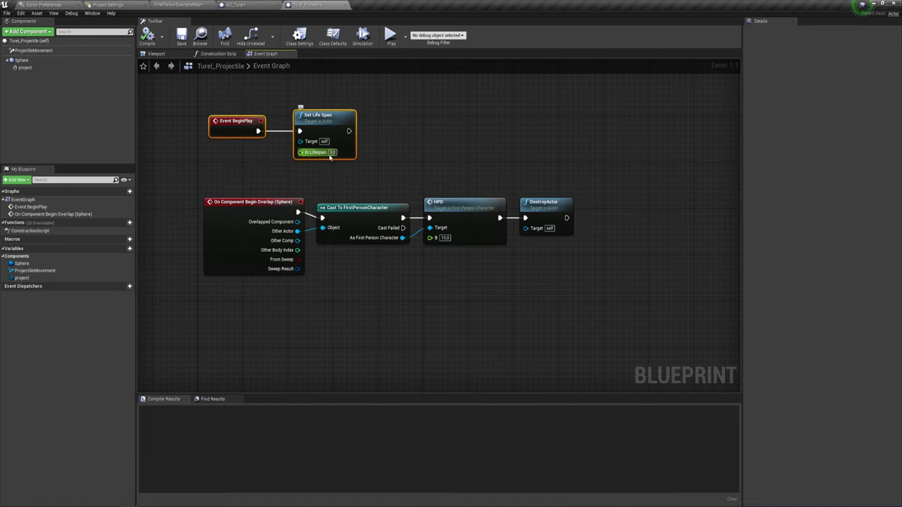
left_click(393, 130)
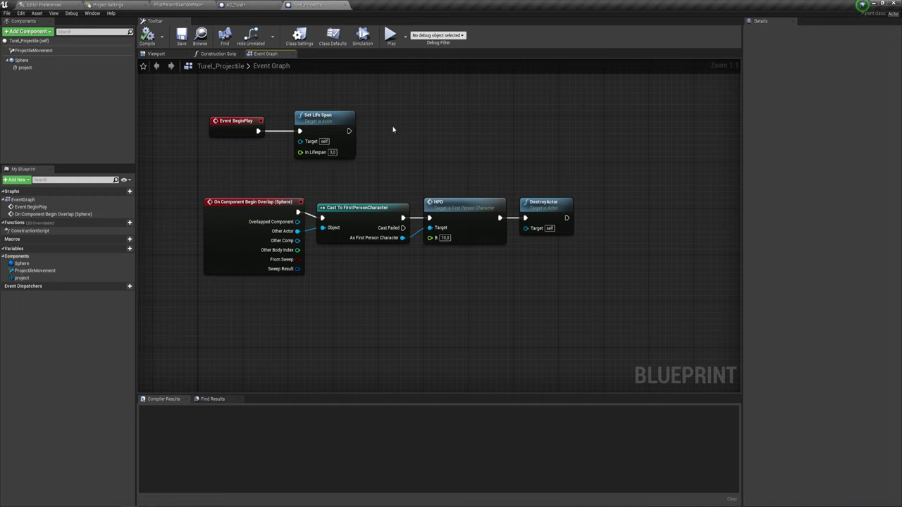
- Close the Turel_Projectile blueprint, leaving SpawnActor set to spawn Turel Projectile
left_click(237, 5)
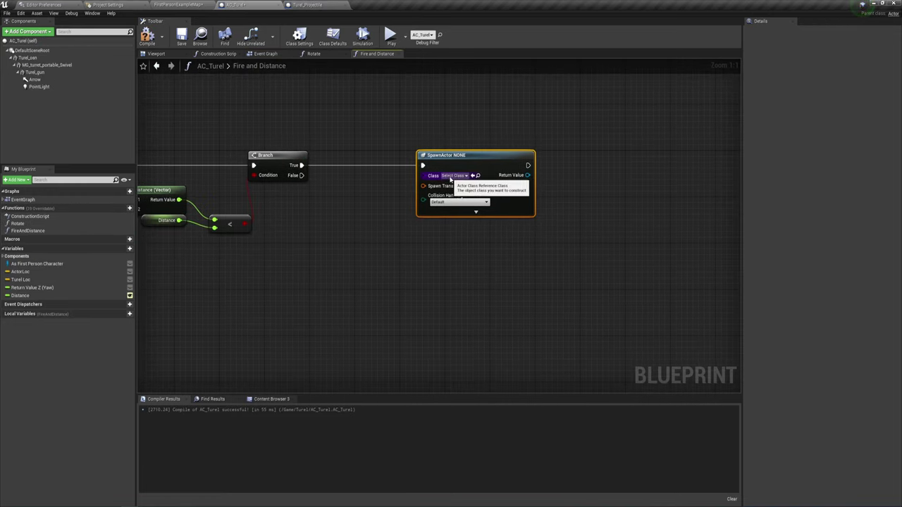
left_click(178, 5)
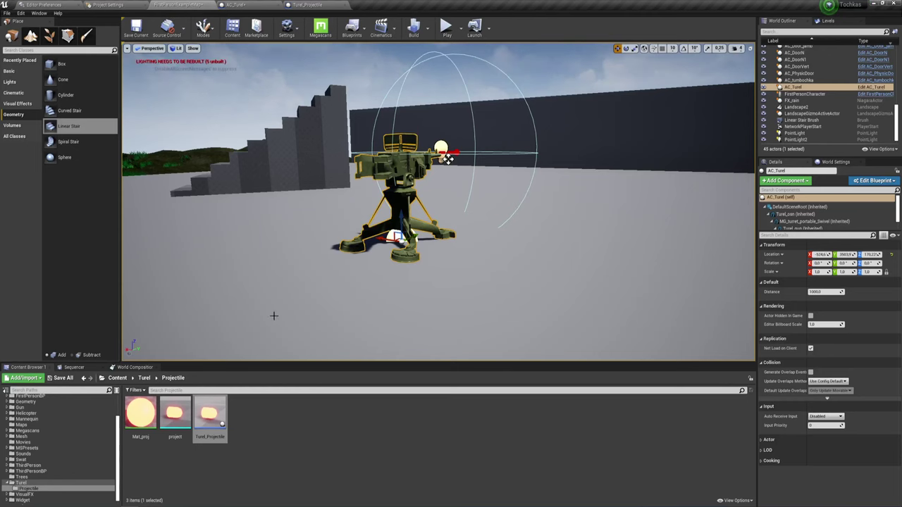
left_click(310, 5)
left_click(255, 7)
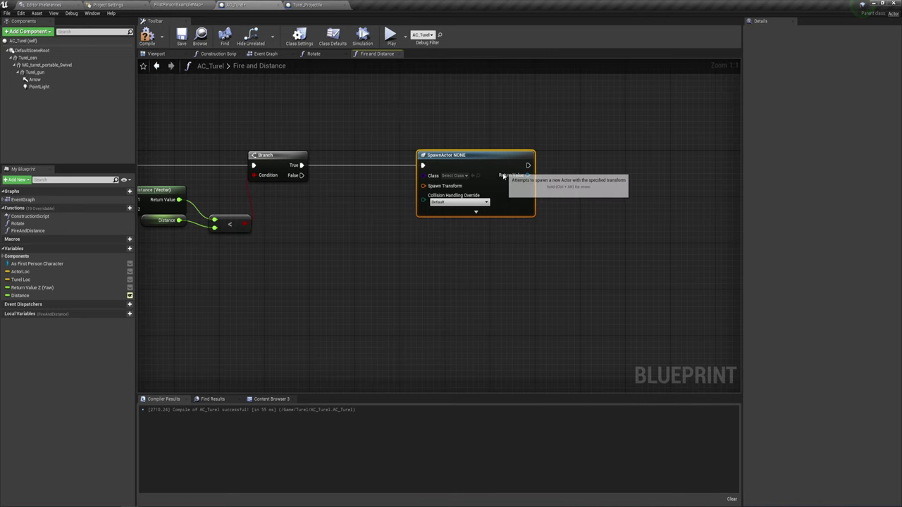
left_click(345, 6)
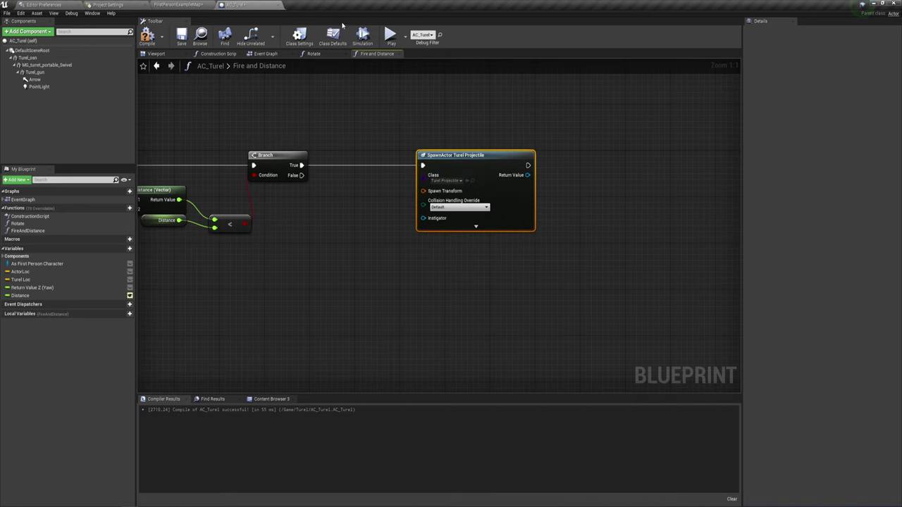
- Split SpawnActor's Spawn Transform into Location, Rotation and Scale pins
right_click_drag(399, 148, 466, 135)
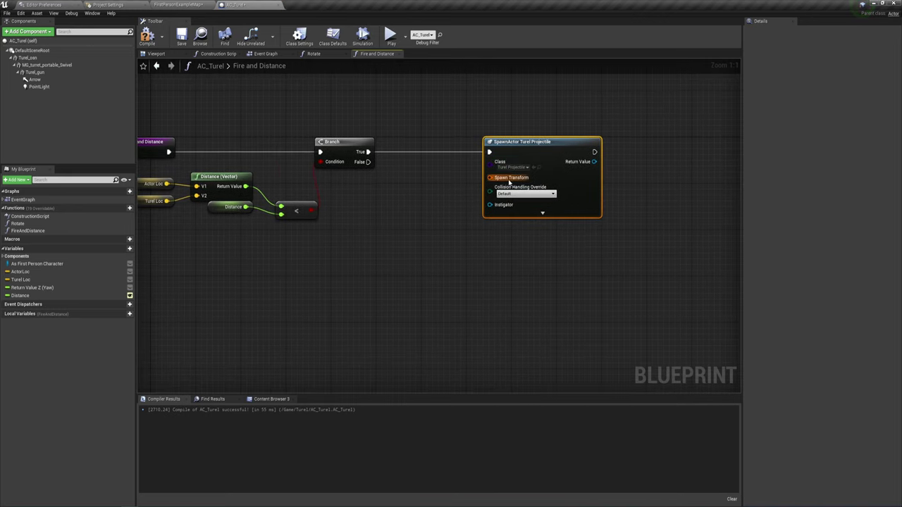
right_click(508, 181)
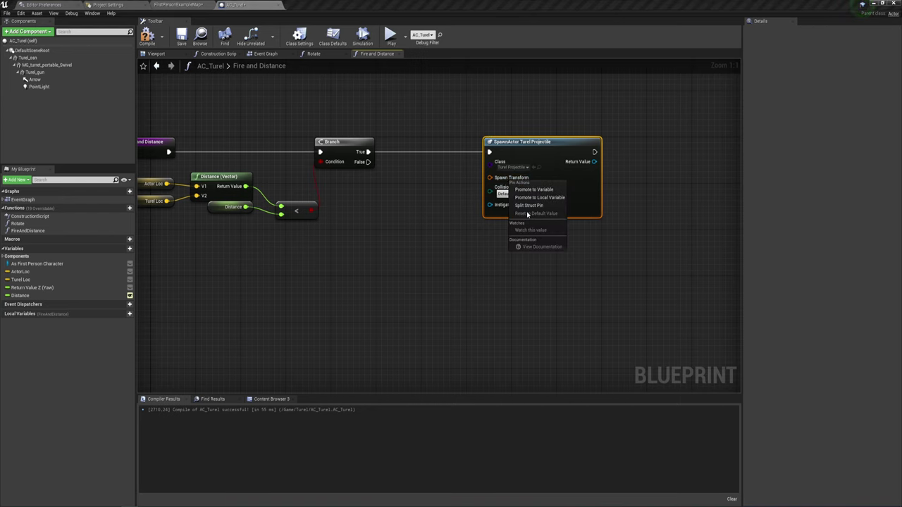
left_click(520, 207)
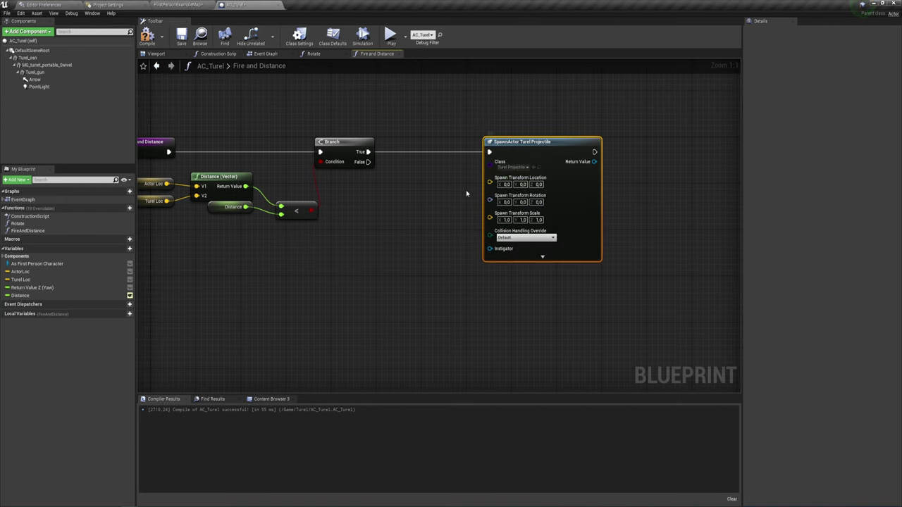
right_click_drag(427, 213, 464, 164)
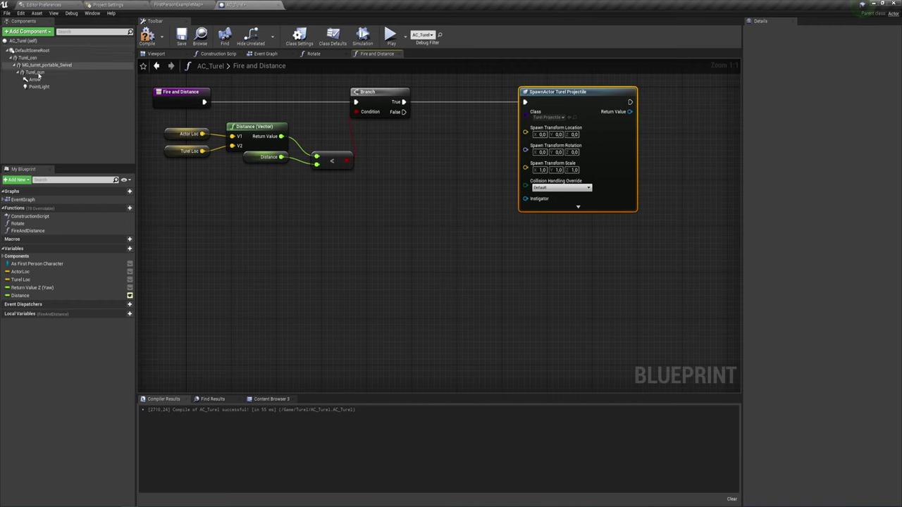
- Add an Arrow component reference and set the Arrow's height to -10 at the gun barrel
left_click_drag(35, 80, 337, 192)
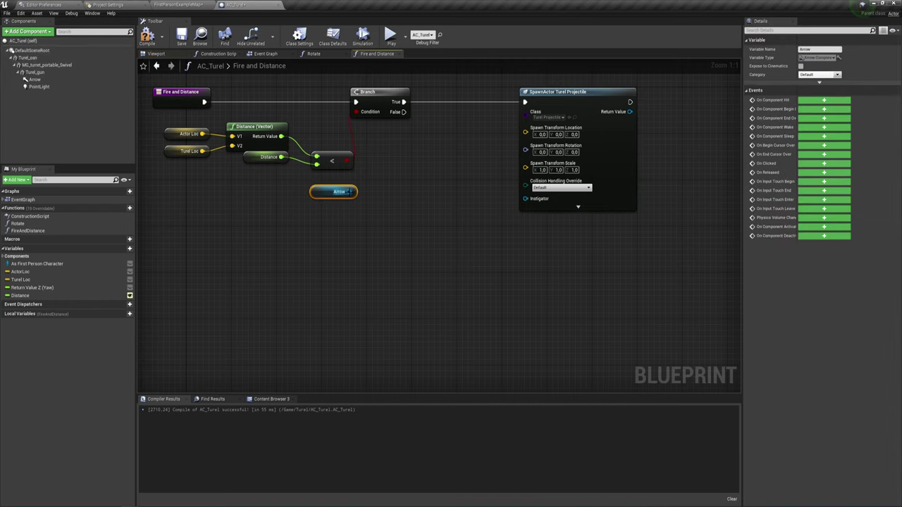
left_click(218, 54)
left_click(182, 54)
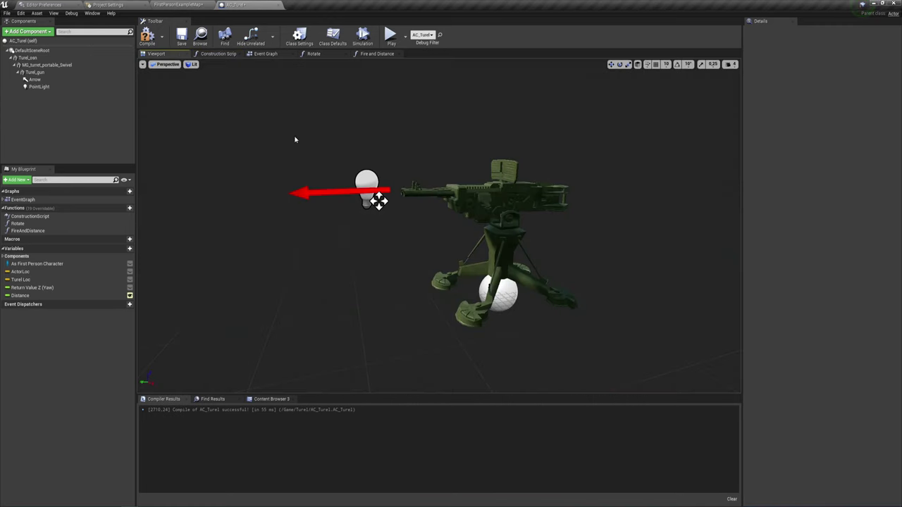
left_click(379, 201)
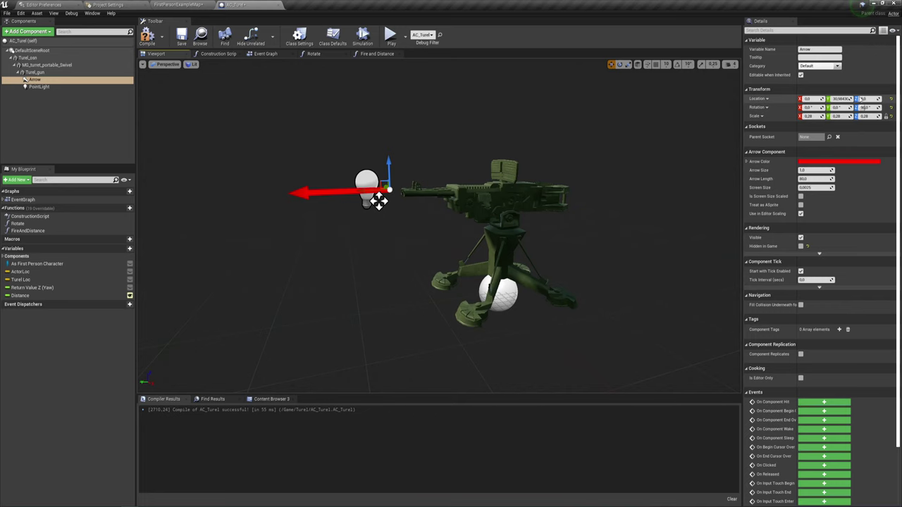
type("-10")
key("Return")
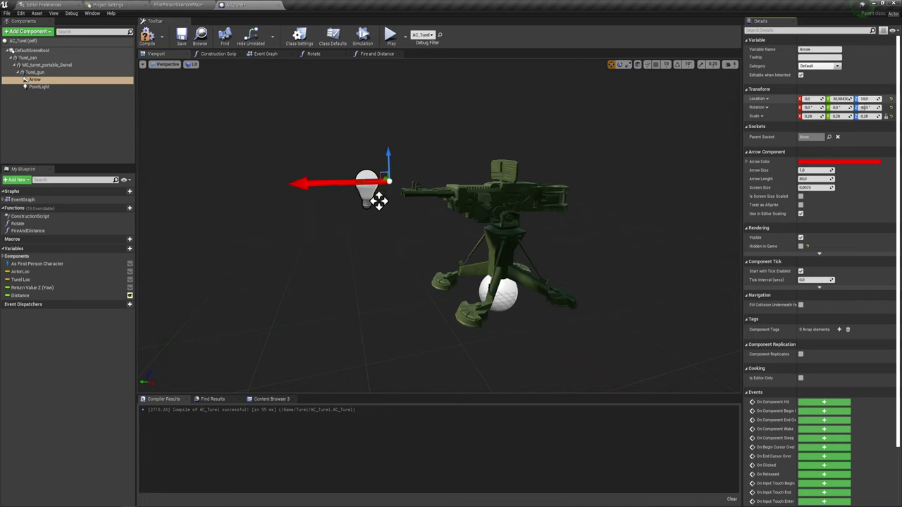
left_click_drag(379, 202, 379, 202)
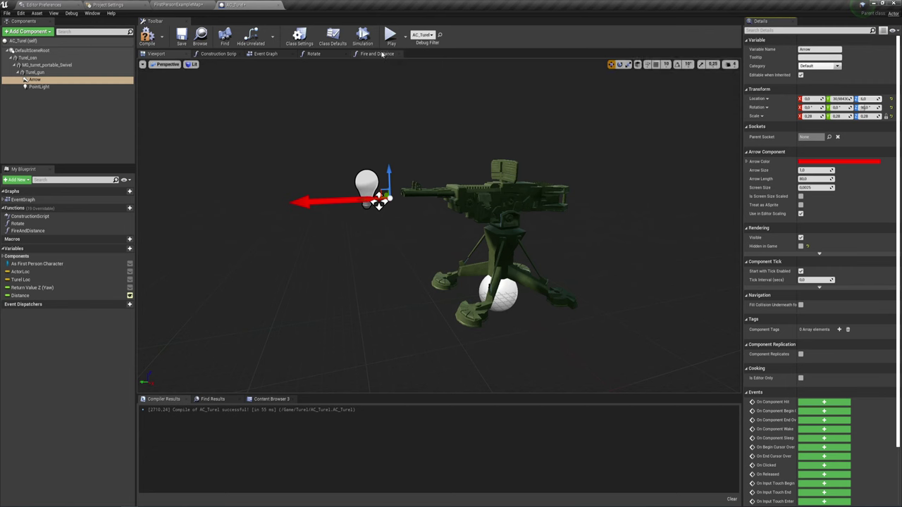
- Back in Fire and Distance, search for a world-location node from the Arrow reference
left_click(377, 53)
left_click_drag(349, 191, 372, 175)
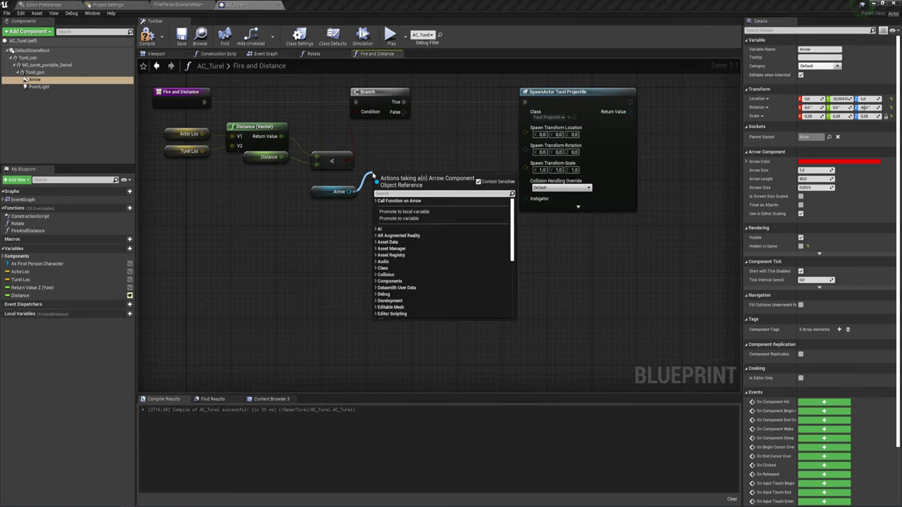
type("get w")
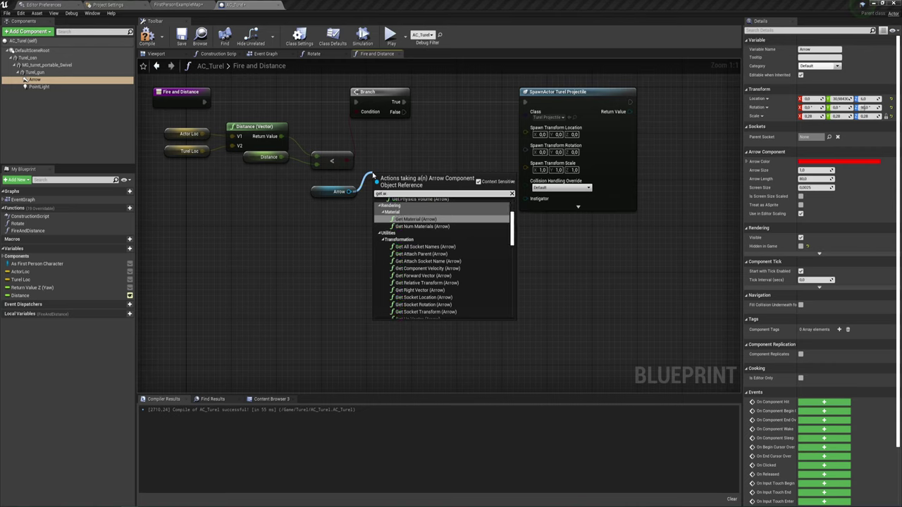
type("or")
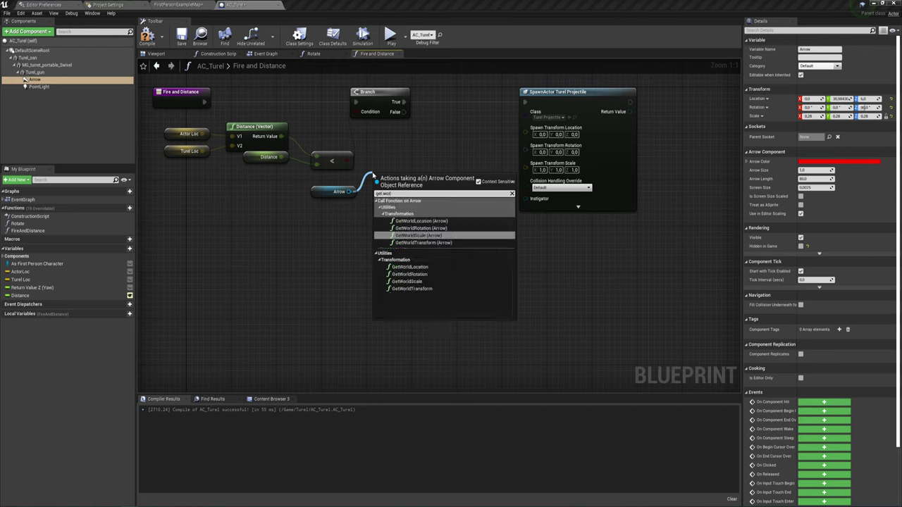
- Feed the Arrow's GetWorldLocation into SpawnActor's spawn Location
left_click(406, 269)
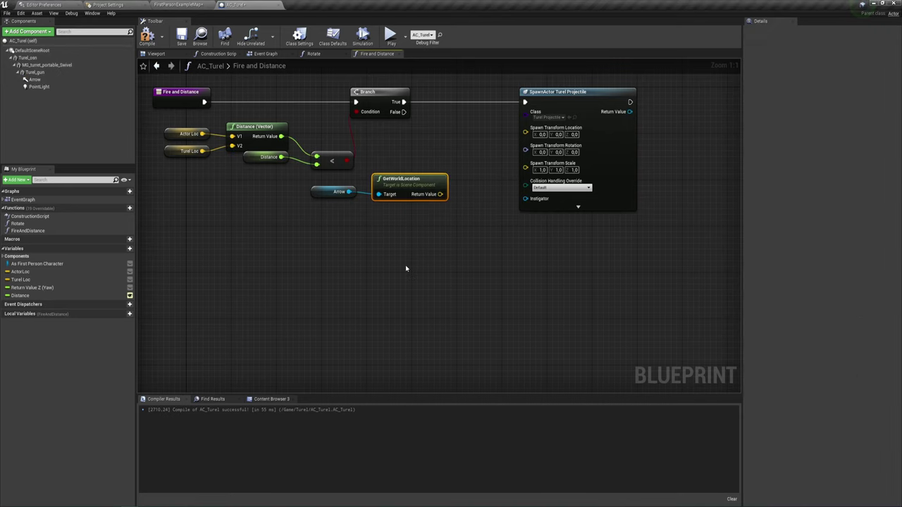
left_click_drag(439, 193, 525, 128)
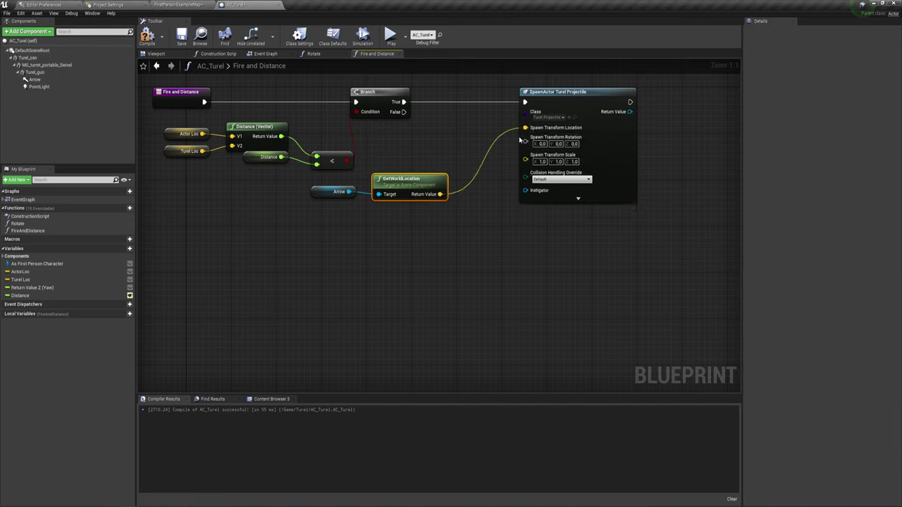
left_click_drag(427, 173, 465, 126)
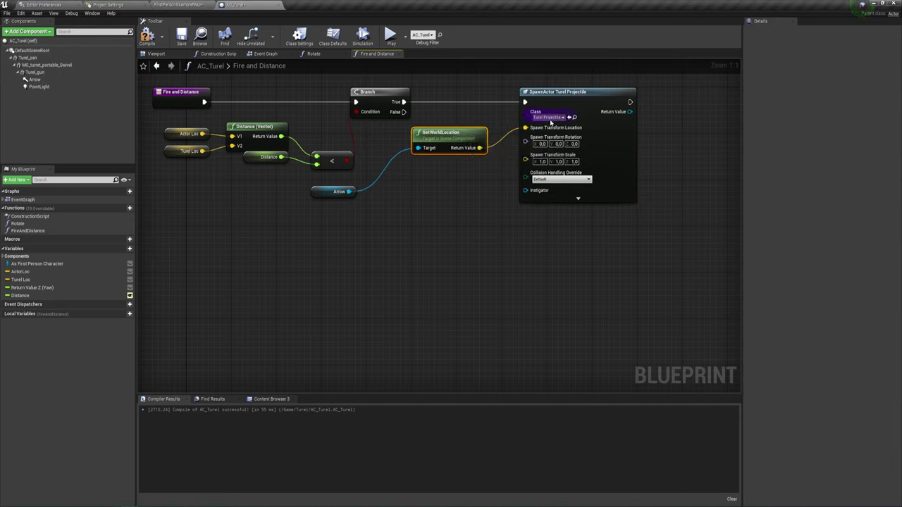
left_click_drag(450, 138, 462, 126)
right_click_drag(453, 190, 457, 179)
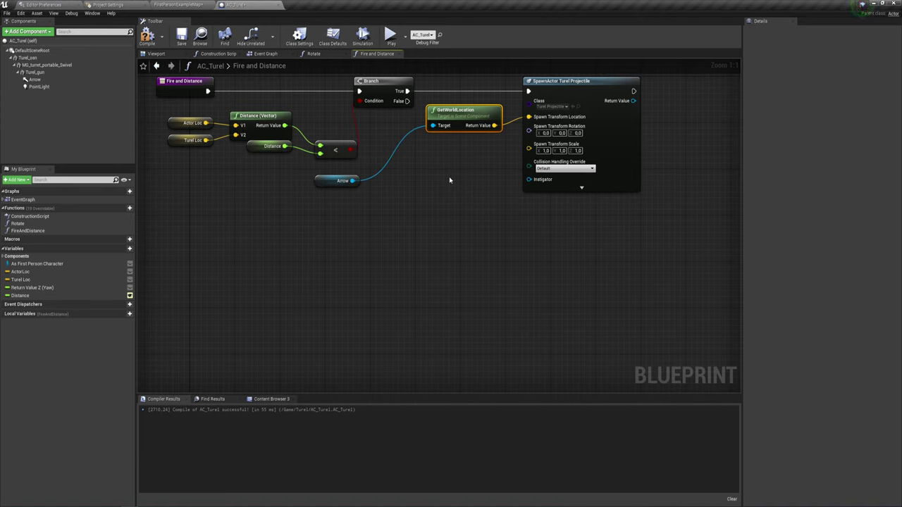
- Add GetWorldRotation from the Arrow and split its output into Roll, Pitch, Yaw
left_click_drag(353, 180, 393, 199)
type("get")
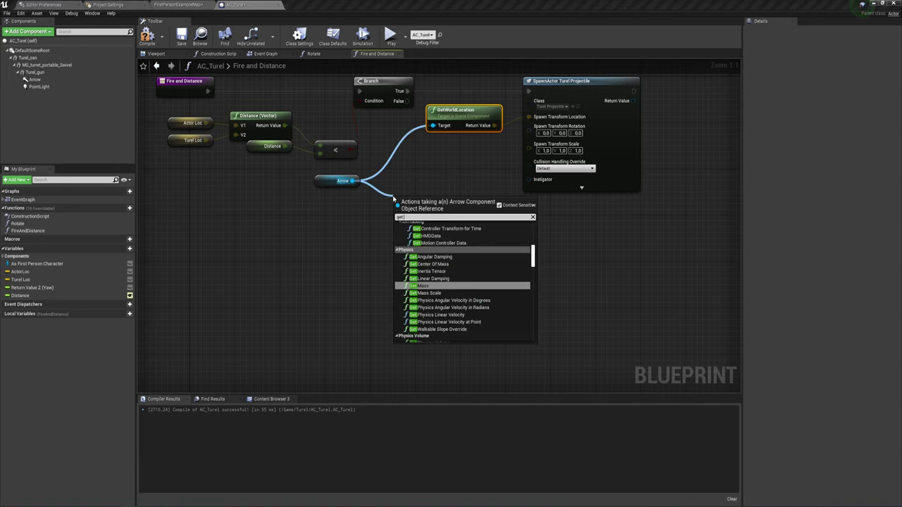
type(" wo")
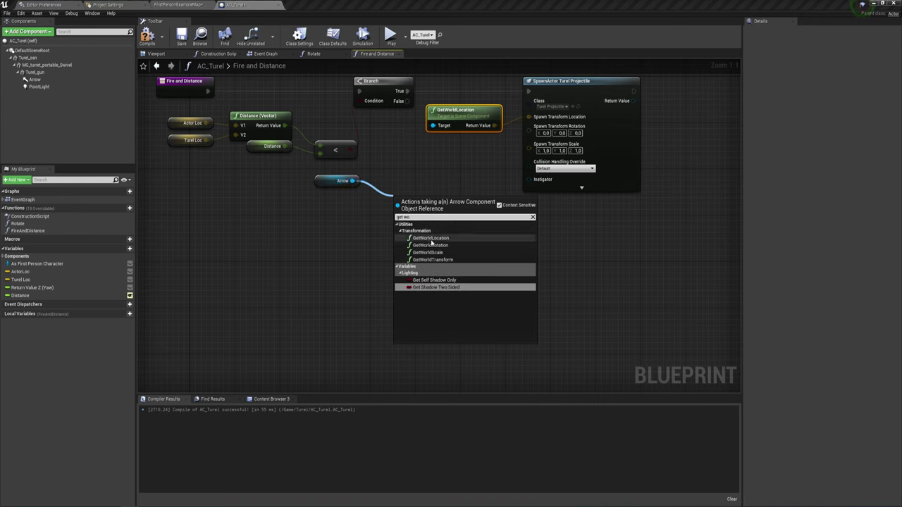
left_click(431, 245)
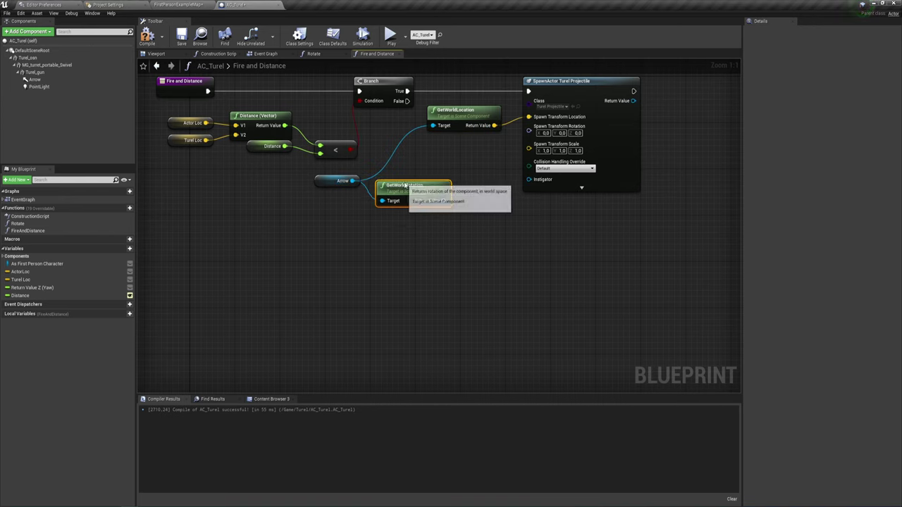
left_click_drag(434, 201, 417, 178)
left_click_drag(291, 201, 369, 170)
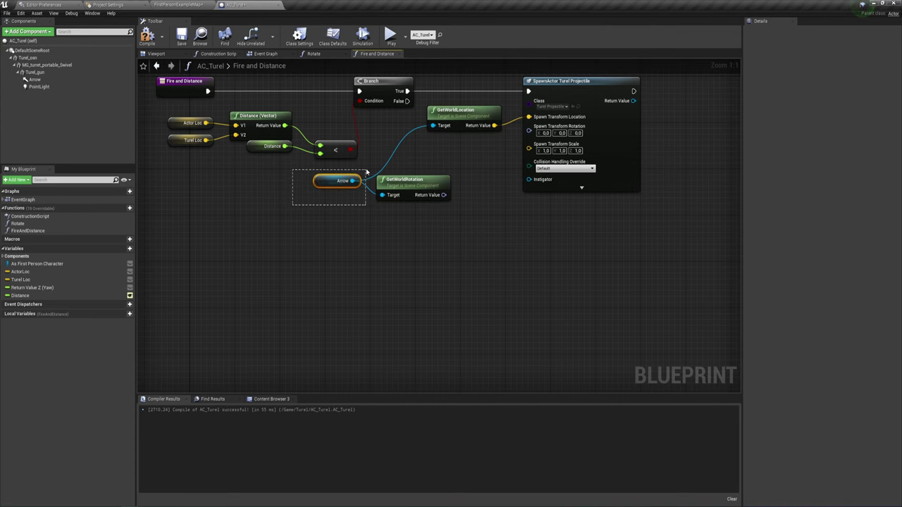
right_click(443, 196)
left_click(462, 222)
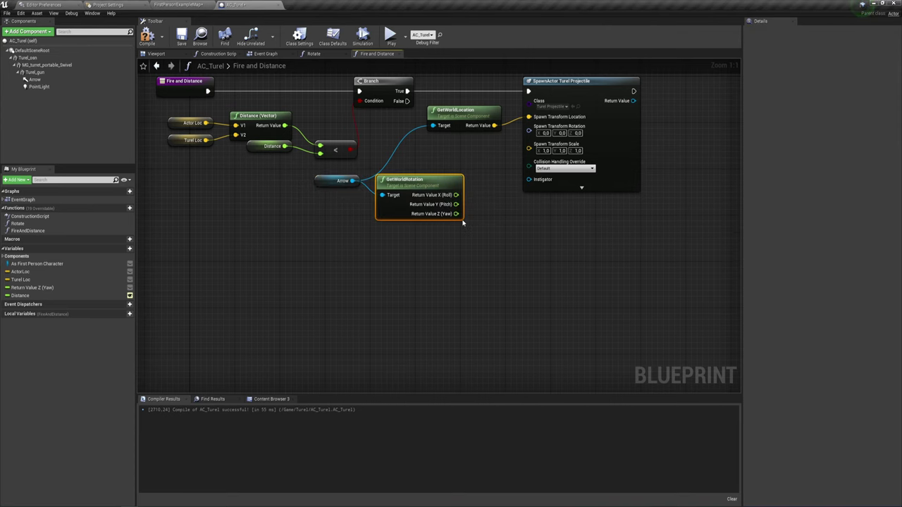
- Move SpawnActor right and split its spawn Rotation into Roll, Pitch, Yaw
right_click_drag(476, 242, 407, 244)
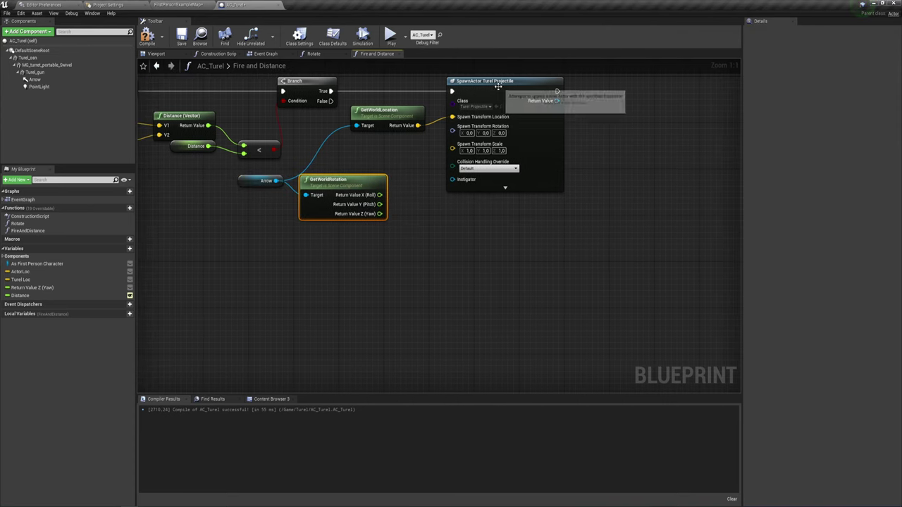
left_click_drag(498, 86, 599, 86)
right_click_drag(527, 161, 486, 154)
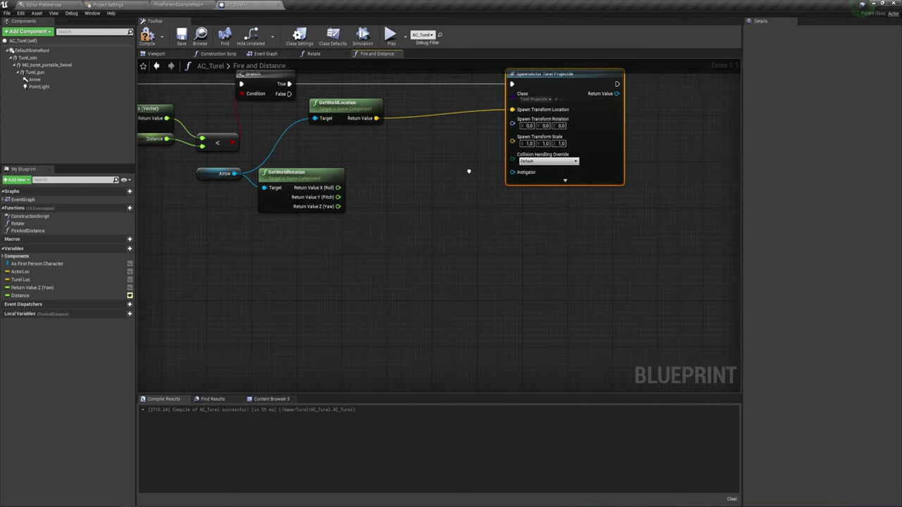
right_click(545, 121)
left_click(561, 148)
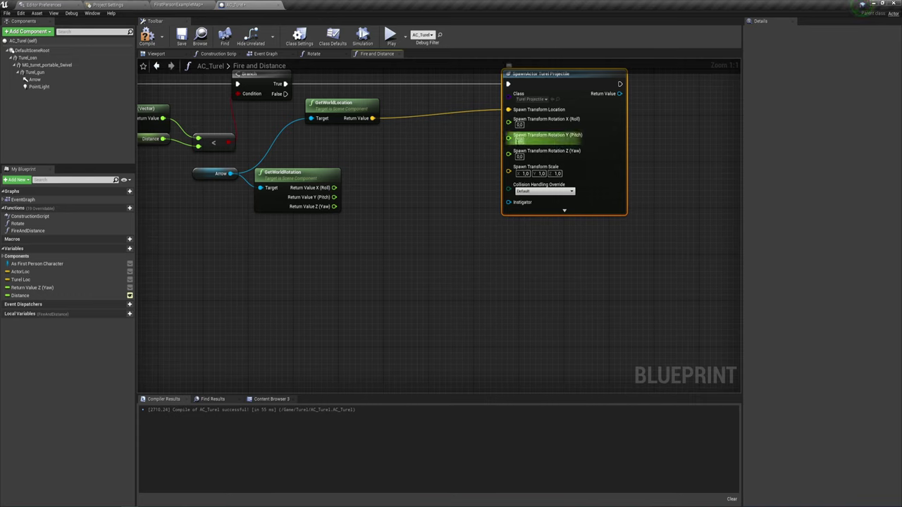
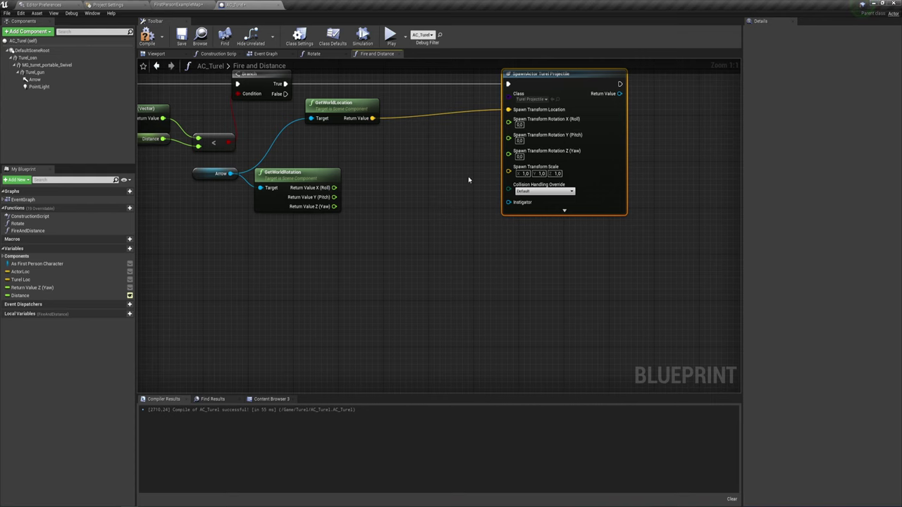
- Wire the arrow's world roll, pitch and yaw directly into the projectile spawn rotation pins
right_click_drag(469, 180, 454, 190)
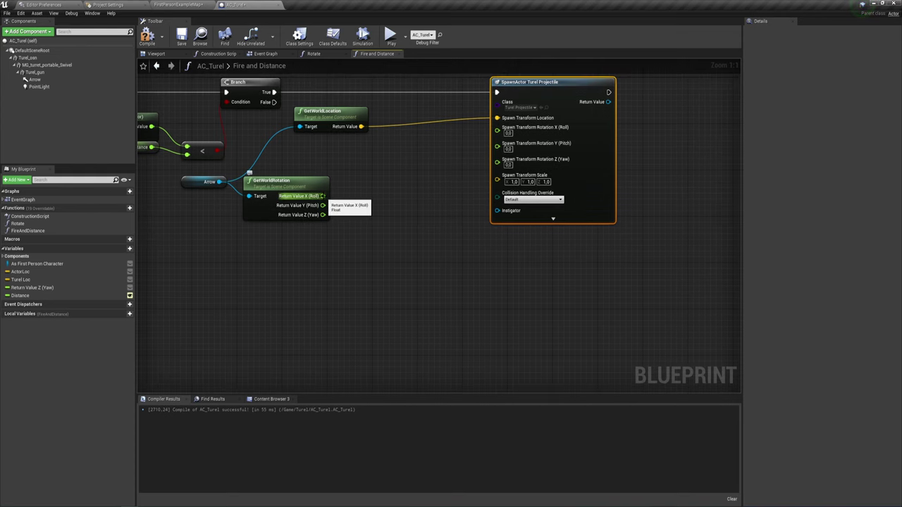
left_click_drag(323, 196, 496, 130)
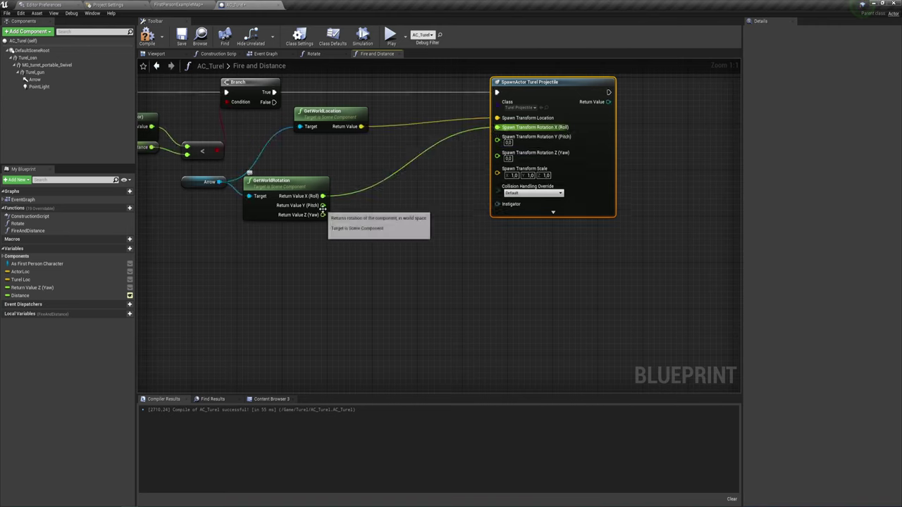
left_click_drag(323, 205, 496, 136)
left_click_drag(323, 214, 497, 145)
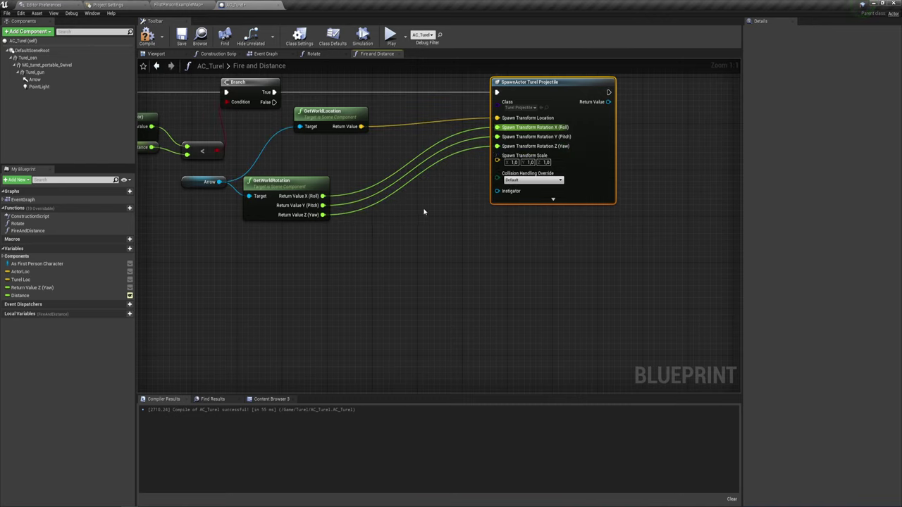
- Insert a float Add node between the arrow's roll and the spawn roll
left_click_drag(323, 195, 393, 220)
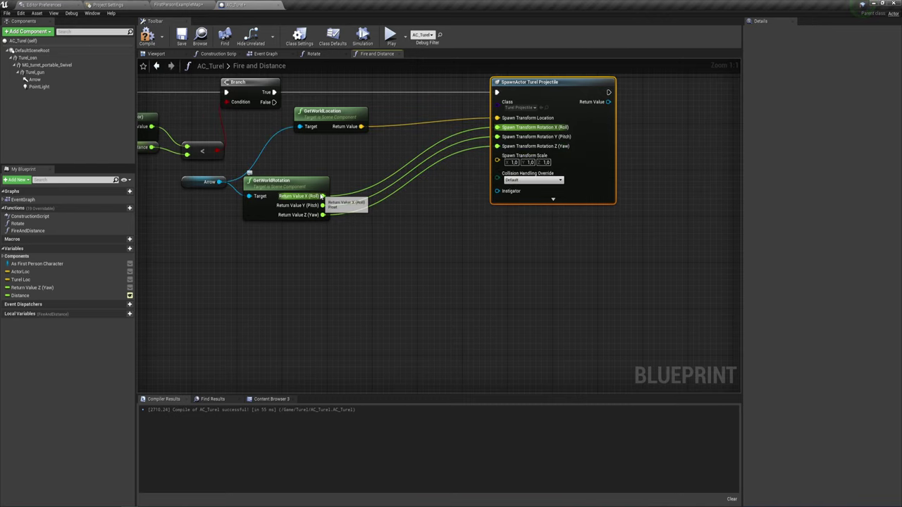
type("*")
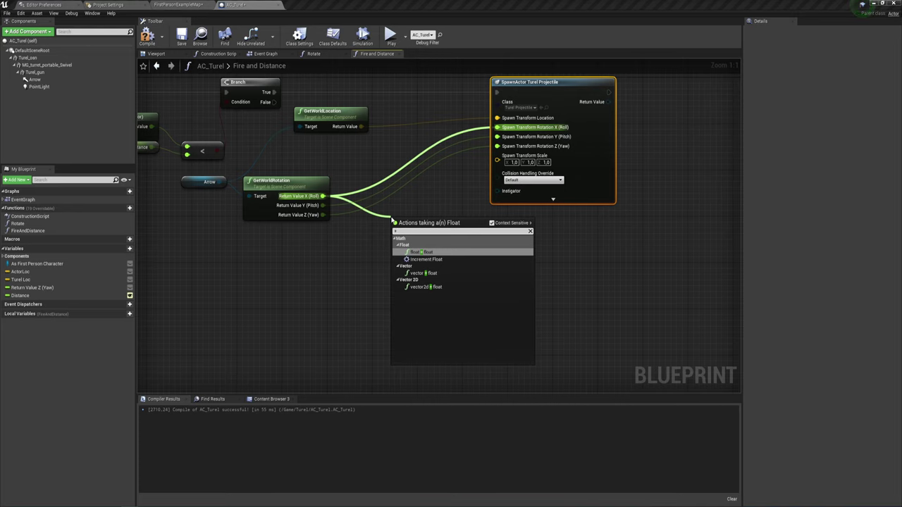
left_click(425, 252)
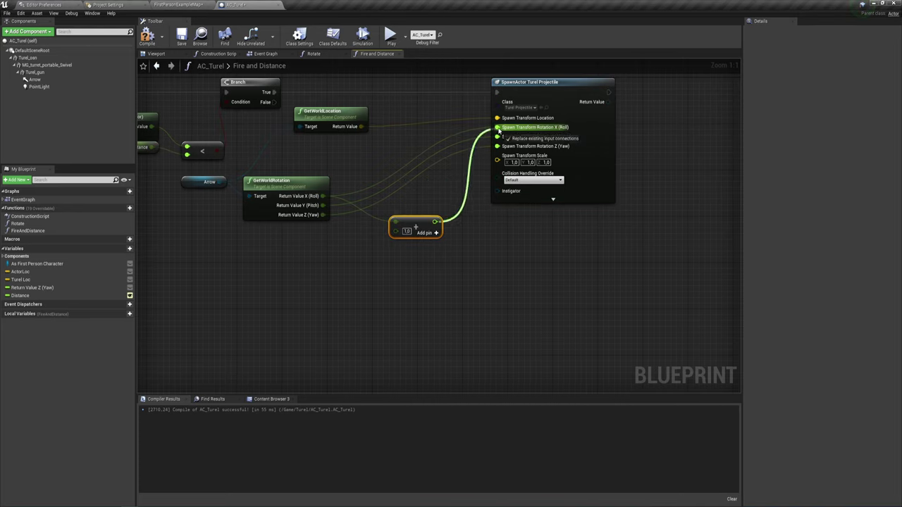
left_click_drag(440, 209, 497, 127)
left_click_drag(405, 227, 401, 180)
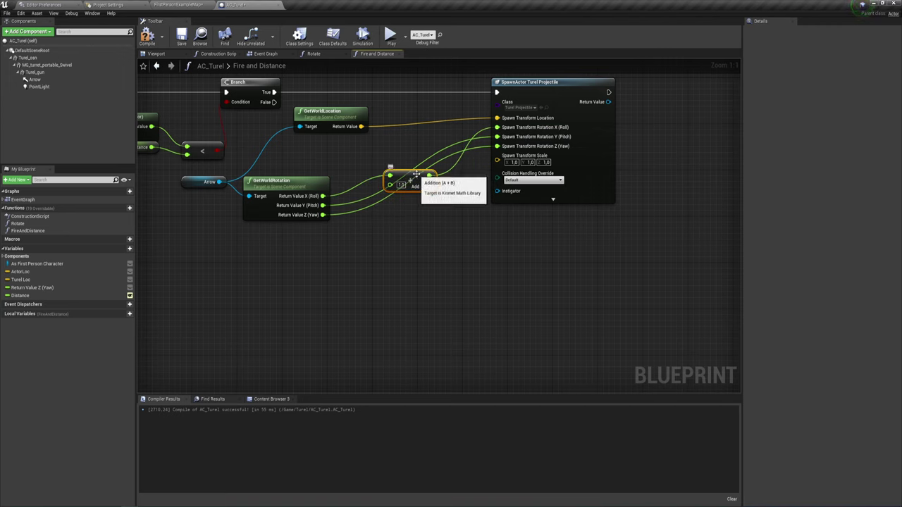
- Duplicate the Add node so pitch and yaw each pass through their own addition
key("ctrl+c")
key("ctrl+v")
key("ctrl+v")
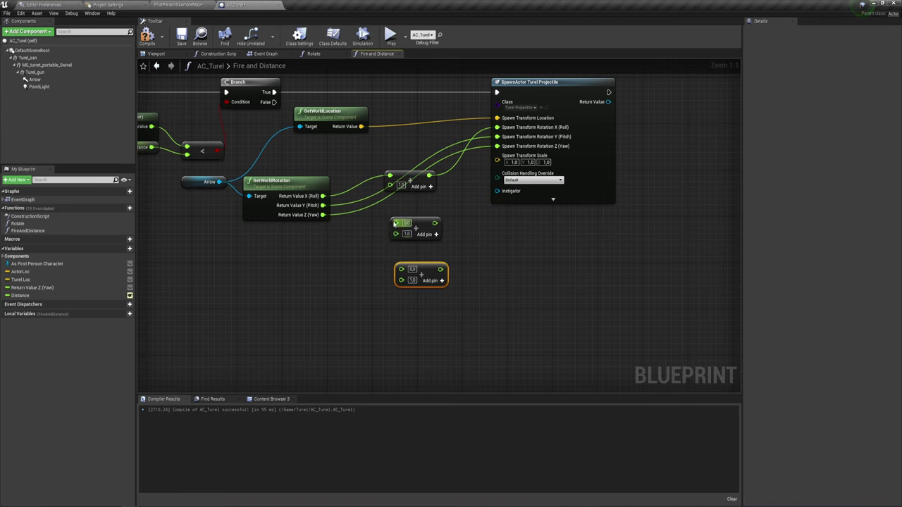
left_click_drag(395, 223, 323, 205)
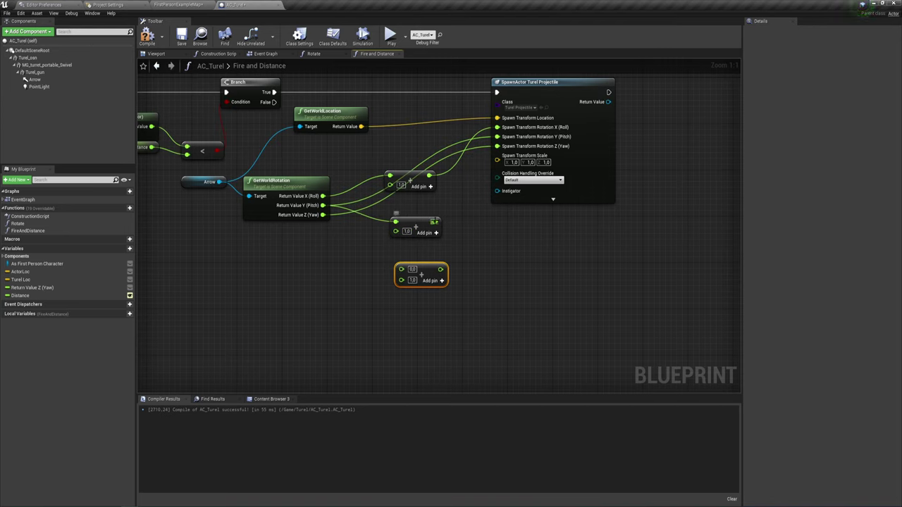
left_click_drag(435, 222, 497, 136)
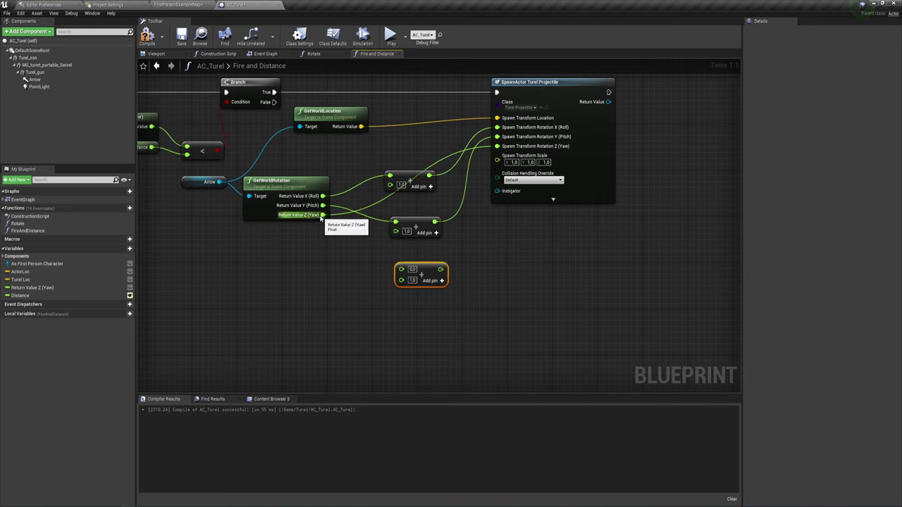
mouse_move(322, 215)
left_mouse_down()
mouse_move(401, 269)
mouse_move(496, 146)
left_mouse_up()
mouse_move(456, 239)
right_mouse_down()
mouse_move(520, 269)
mouse_move(535, 261)
right_mouse_up()
left_click_drag(458, 153, 391, 231)
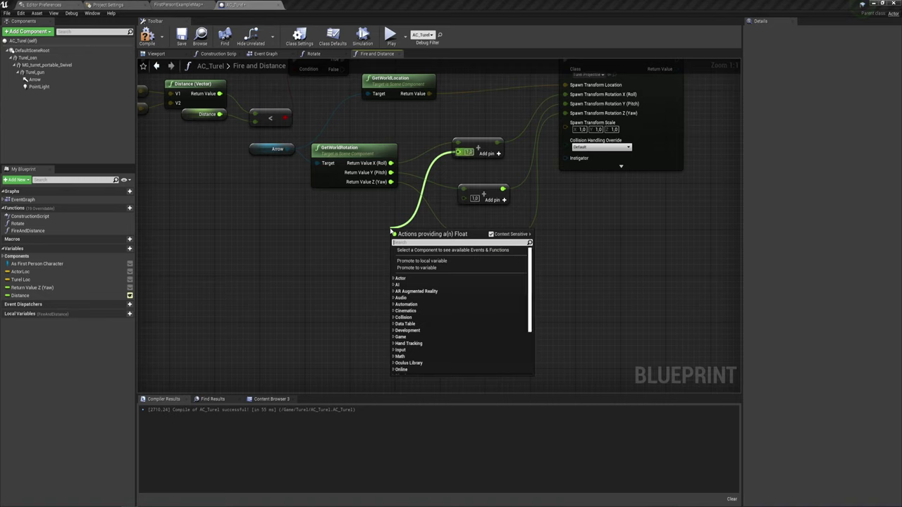
- Feed one Random Float in Range node into both the roll and pitch additions
type("rand")
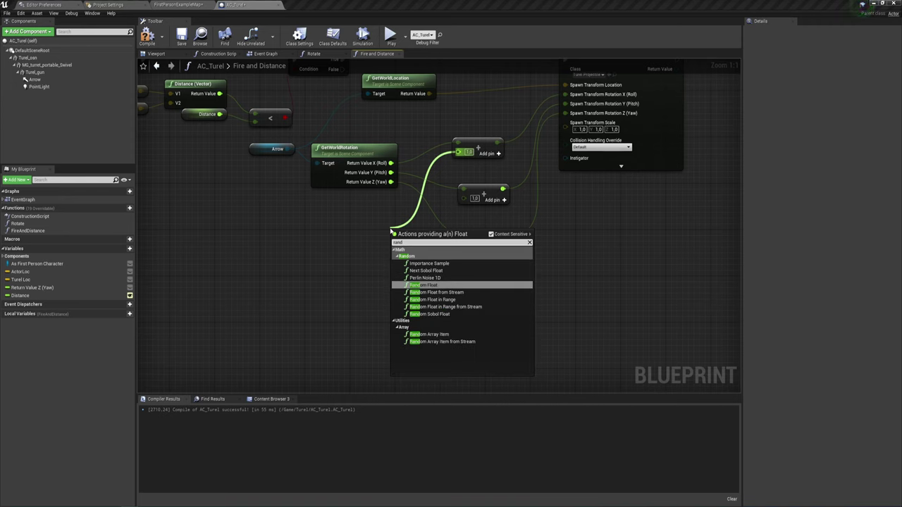
left_click(433, 299)
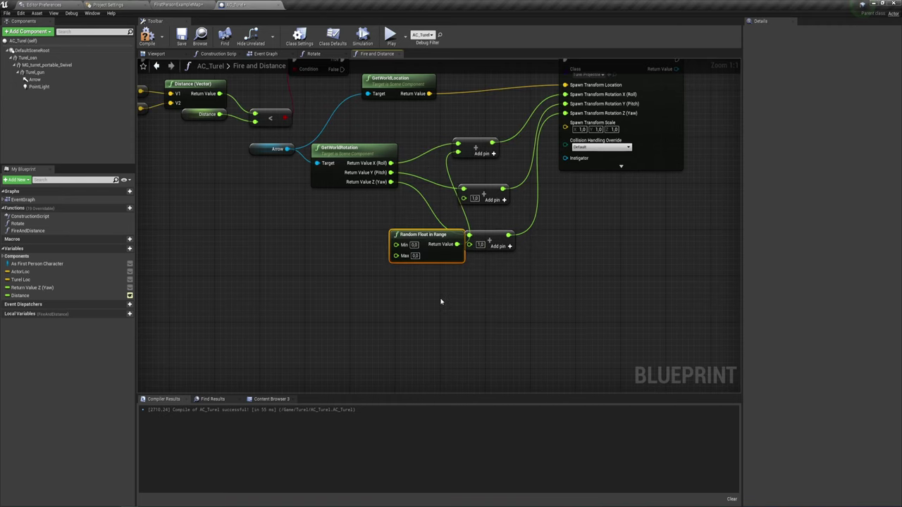
left_click_drag(431, 235, 369, 212)
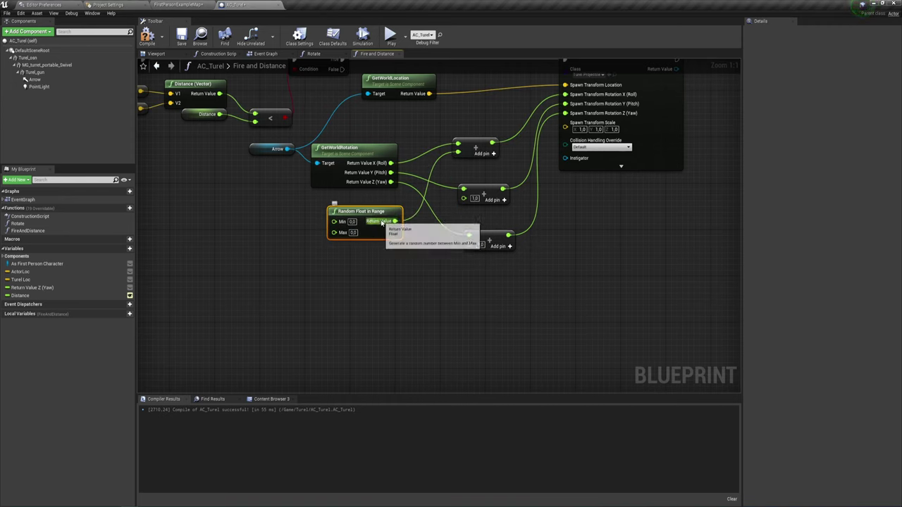
left_click_drag(394, 221, 463, 199)
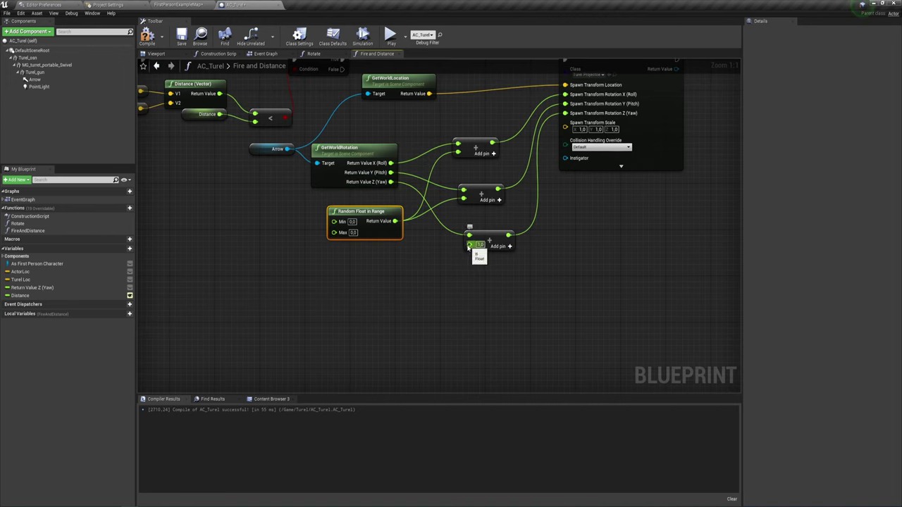
- Add a copied Random Float in Range with range -3 to 3 to the yaw addition
key("ctrl+c")
key("ctrl+v")
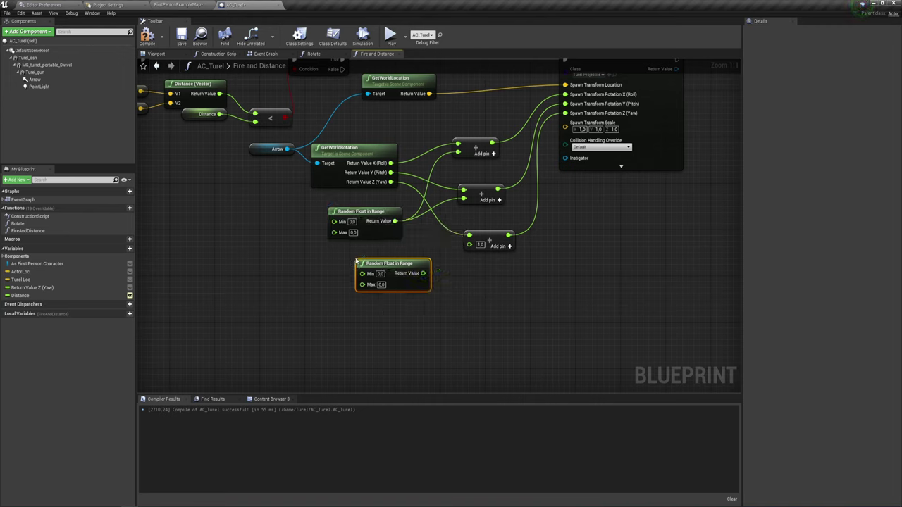
left_click_drag(423, 274, 469, 244)
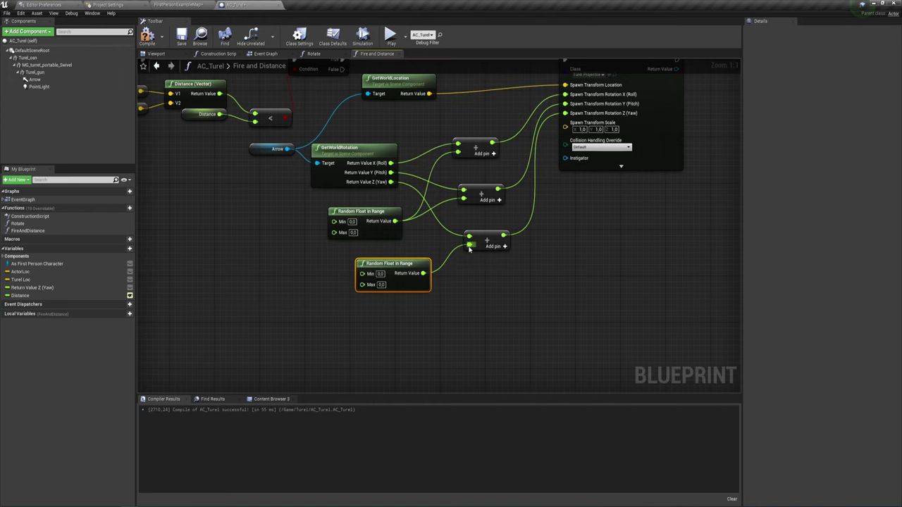
left_click(380, 274)
type("-3")
key("Tab")
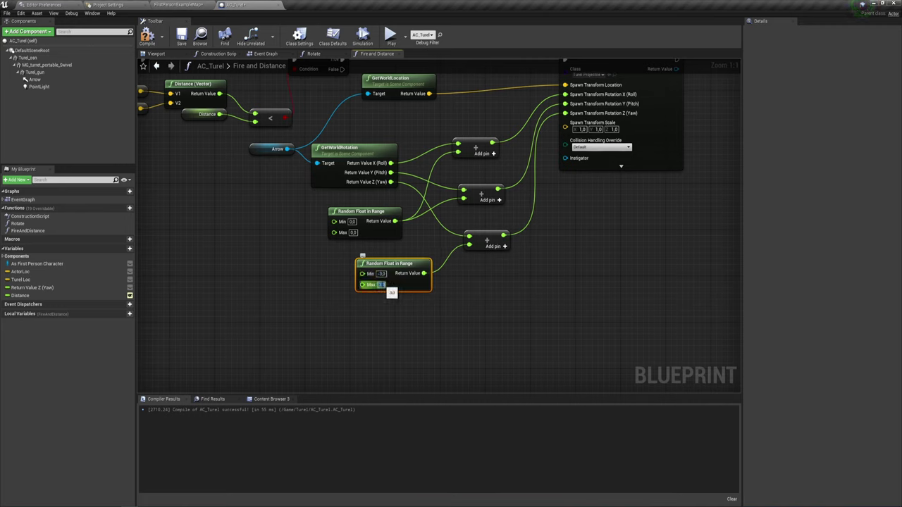
type("3")
left_click(453, 280)
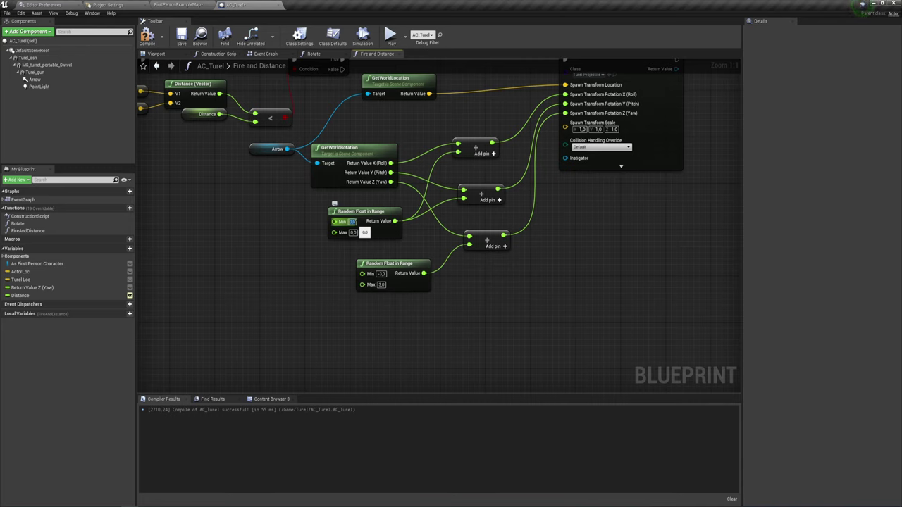
- Set the roll/pitch random node's minimum to -1 and move it closer to the others
type("-1")
key("Tab")
type("1")
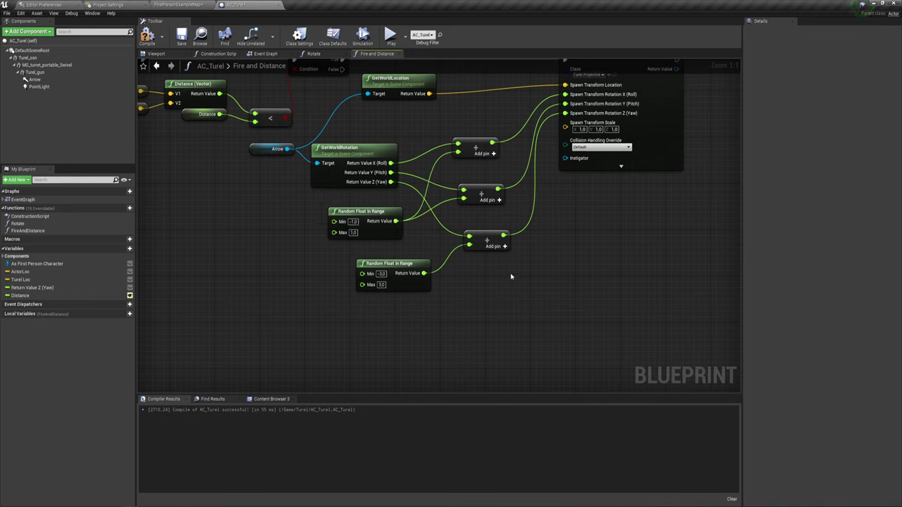
right_click_drag(546, 246, 532, 261)
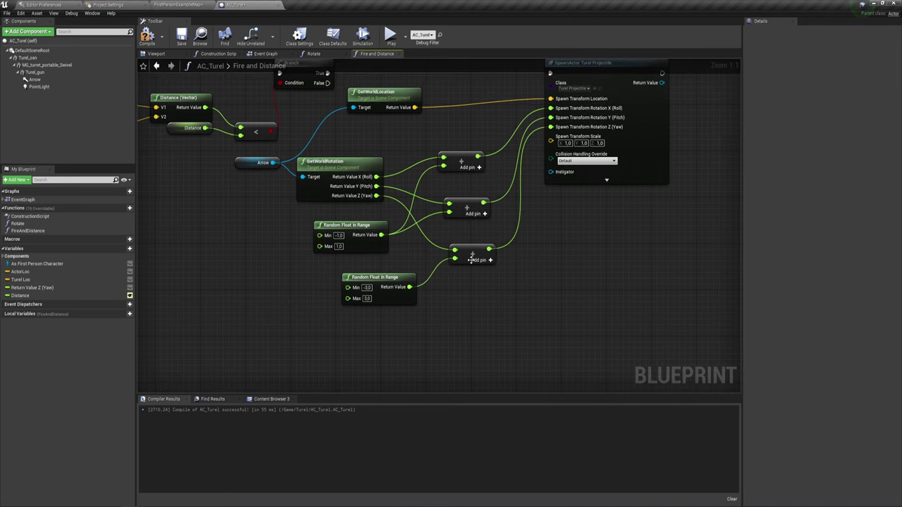
- Rearrange the random and addition nodes beside the spawn node
left_click_drag(382, 284, 369, 275)
right_click_drag(556, 229, 497, 248)
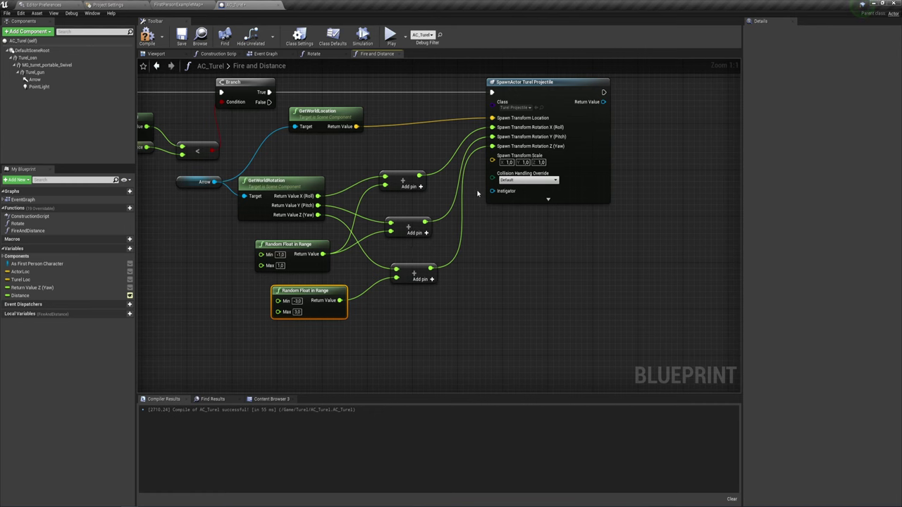
mouse_move(567, 236)
right_mouse_down()
mouse_move(515, 258)
mouse_move(500, 252)
right_mouse_up()
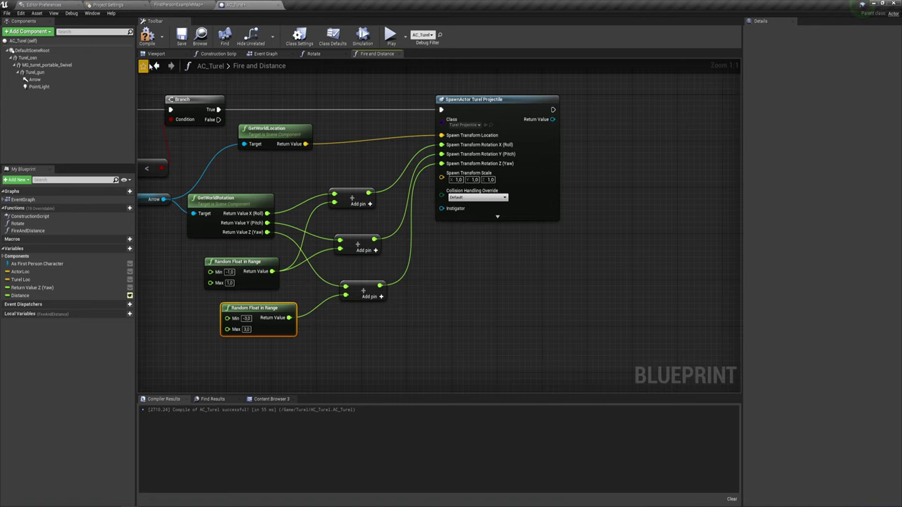
- Select the turret's PointLight component in the Viewport, then go back to Fire and Distance
left_click(218, 54)
left_click(155, 53)
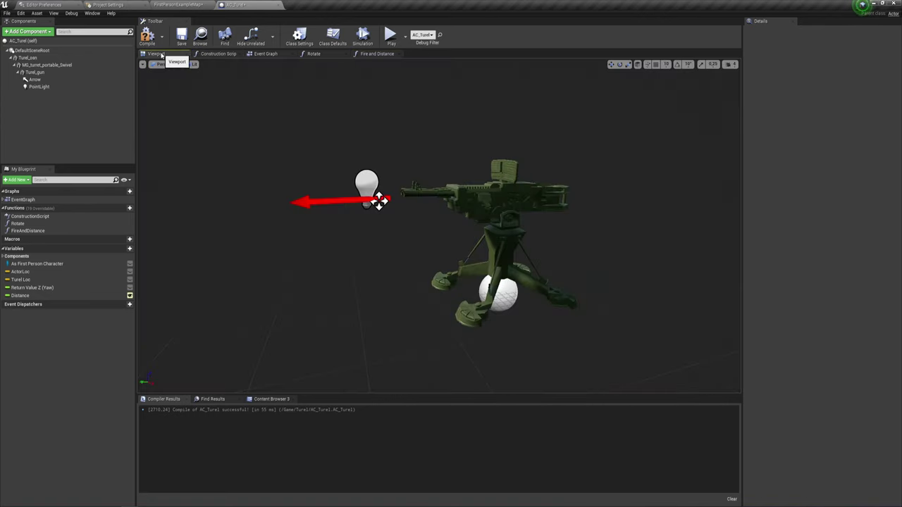
left_click(379, 201)
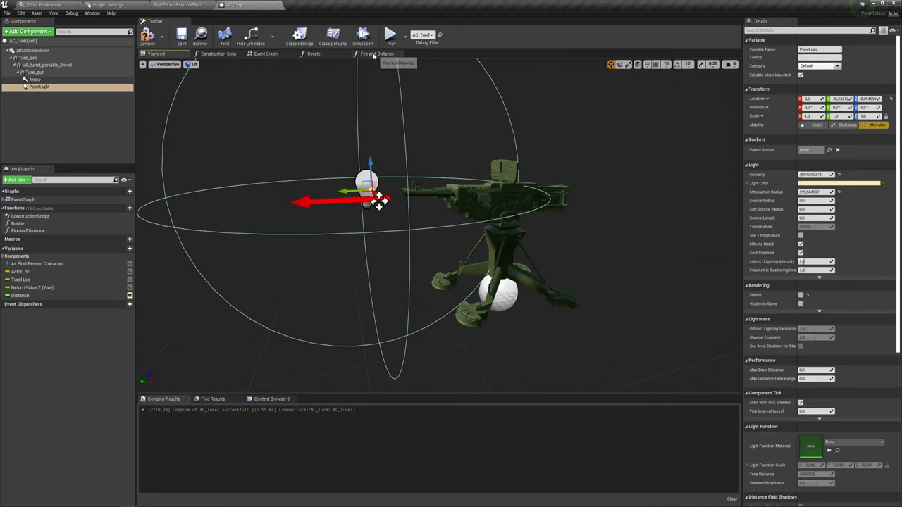
left_click(377, 55)
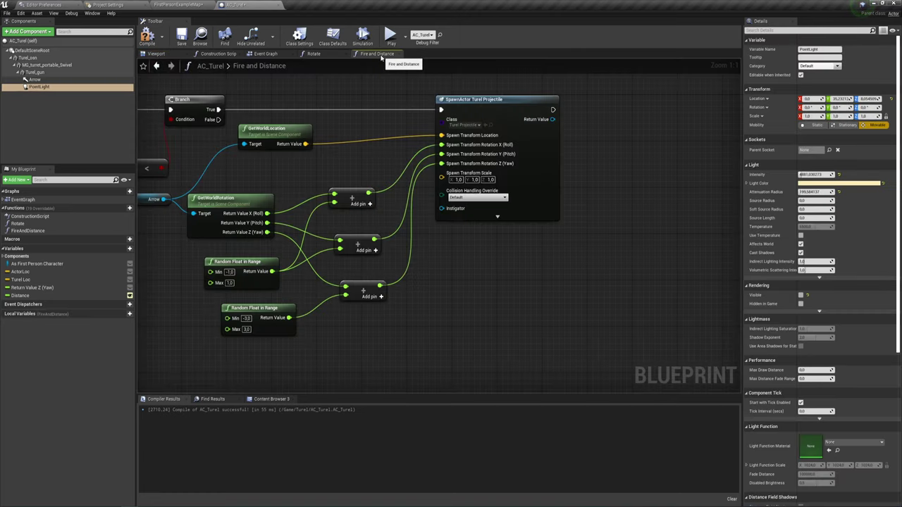
scroll(604, 205, "up", 2)
right_click_drag(491, 237, 453, 250)
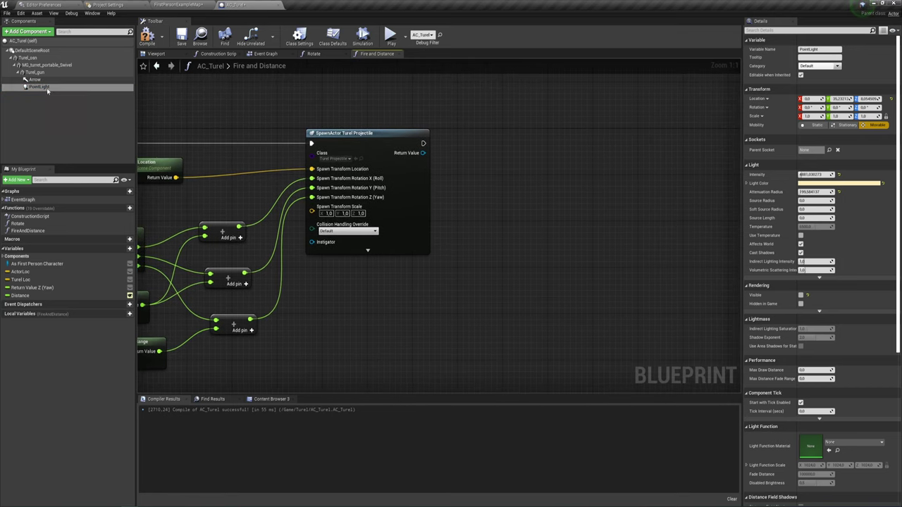
- Add a Point Light Set Visibility node with New Visibility ticked, run after SpawnActor
mouse_move(39, 87)
left_mouse_down()
mouse_move(453, 113)
mouse_move(468, 138)
left_mouse_up()
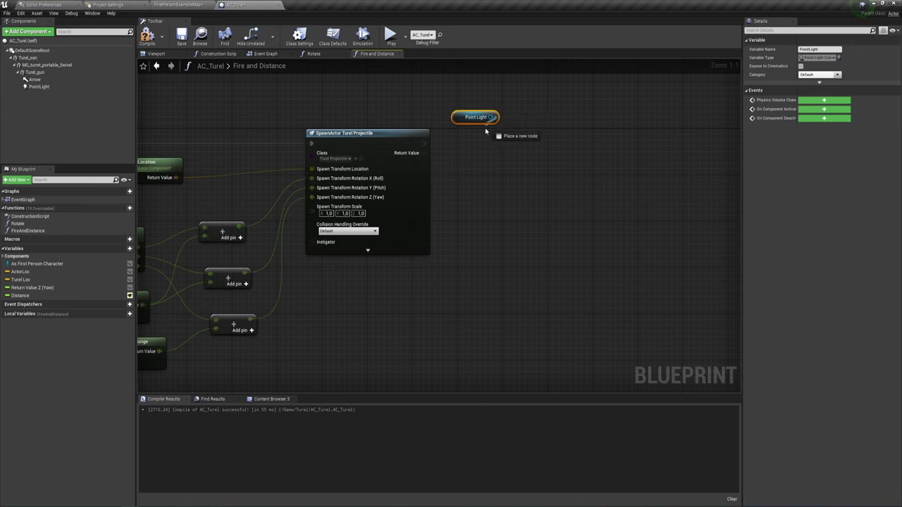
type("set")
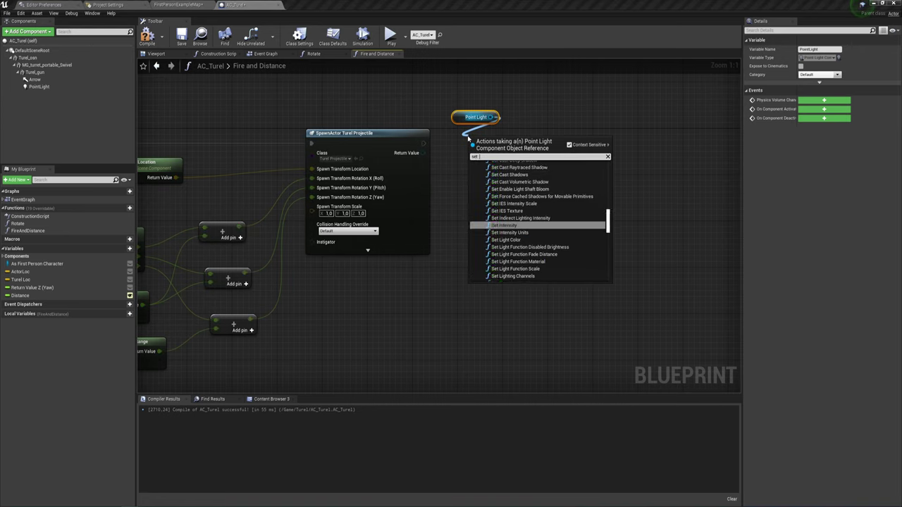
type(" vi")
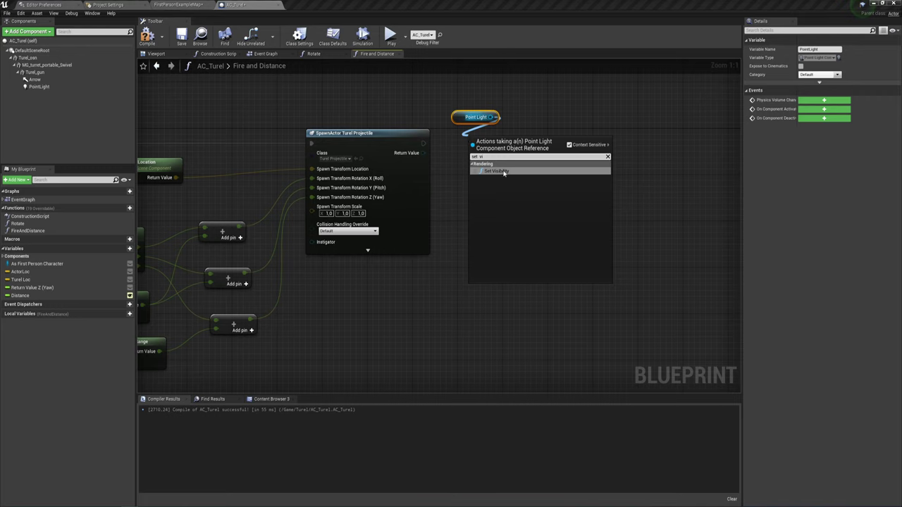
left_click(503, 171)
left_click(510, 175)
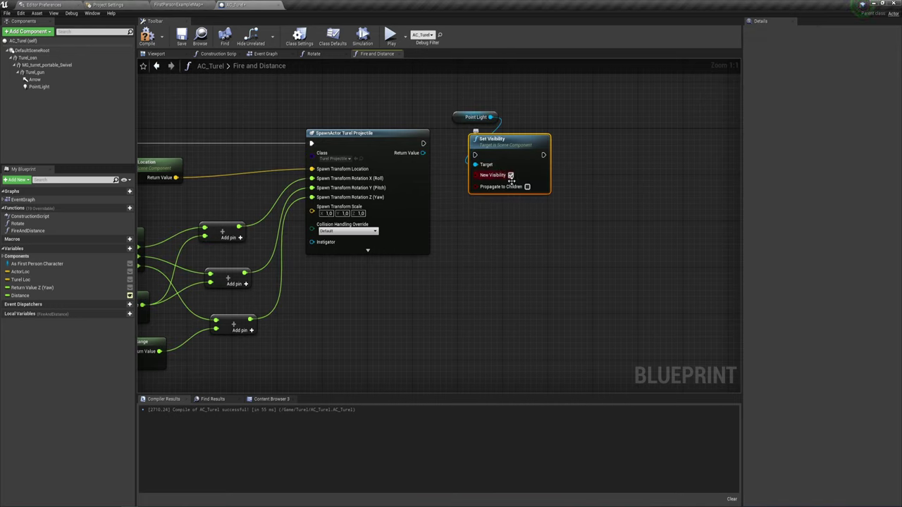
mouse_move(423, 143)
left_mouse_down()
mouse_move(494, 162)
mouse_move(475, 155)
mouse_move(477, 121)
left_mouse_up()
left_click(483, 118)
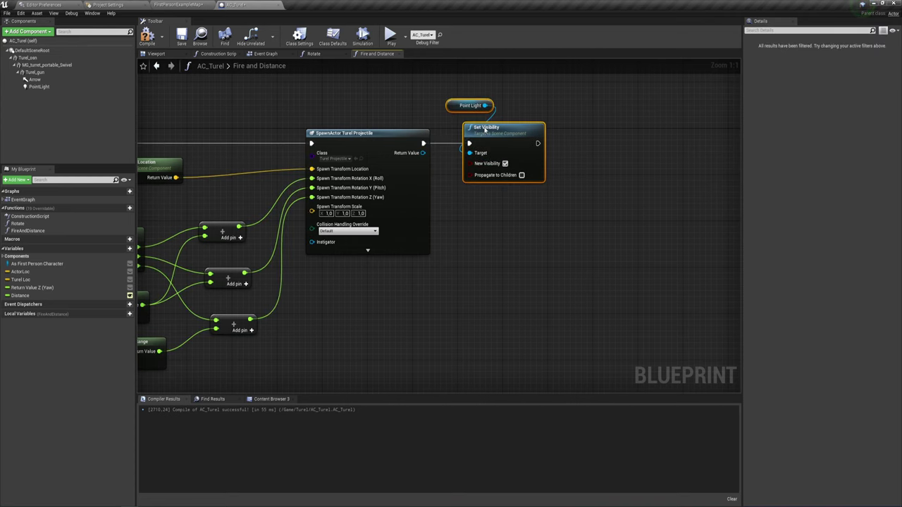
left_click(514, 225)
mouse_move(514, 226)
right_mouse_down()
mouse_move(475, 225)
mouse_move(461, 204)
right_mouse_up()
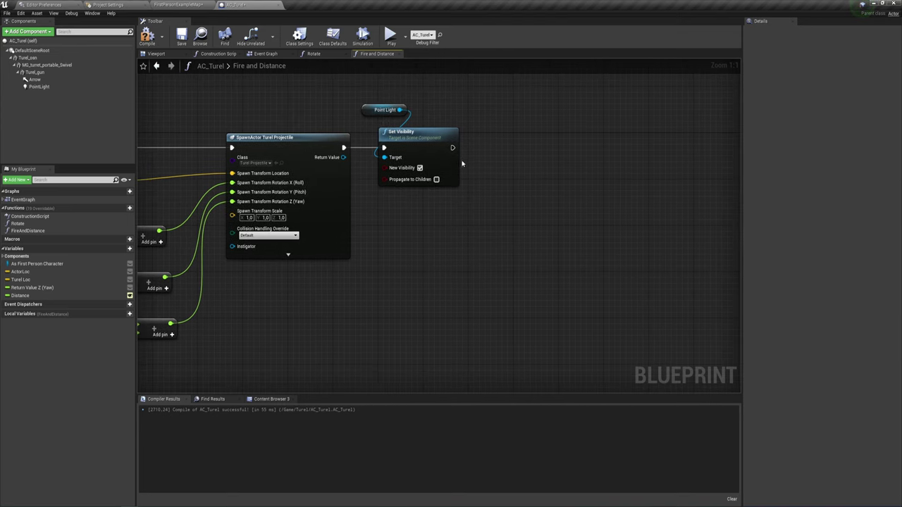
left_click_drag(452, 148, 506, 144)
left_click(477, 173)
- Chain a Play Sound at Location node off Set Visibility's execution output
right_click_drag(470, 152, 416, 160)
left_click_drag(400, 156, 501, 135)
type("pol")
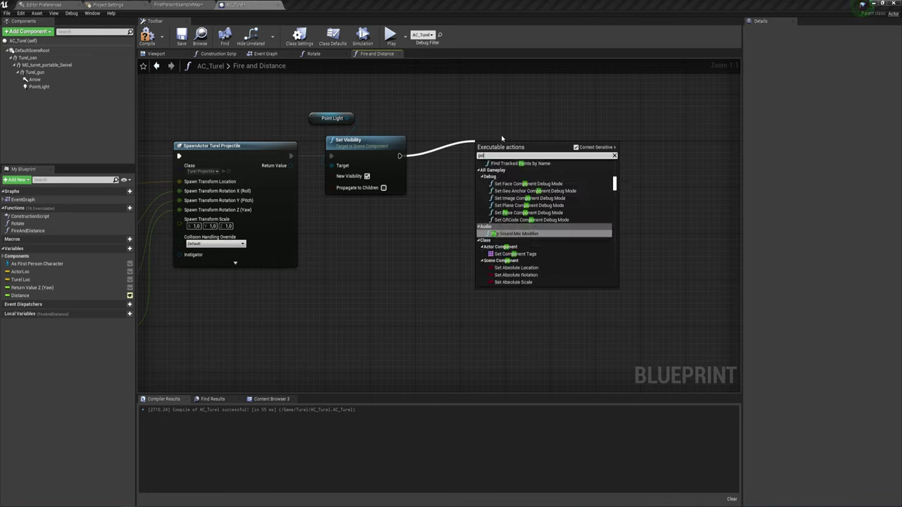
key("BackSpace")
key("BackSpace")
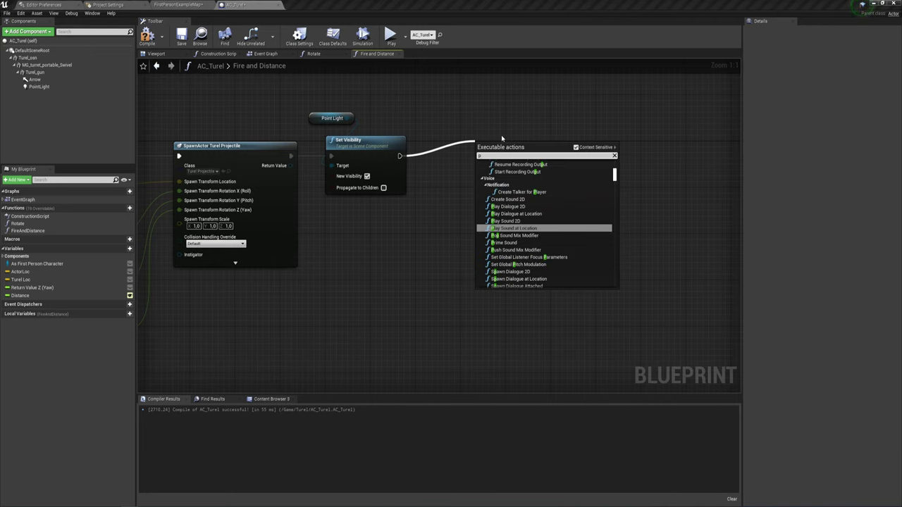
type("la")
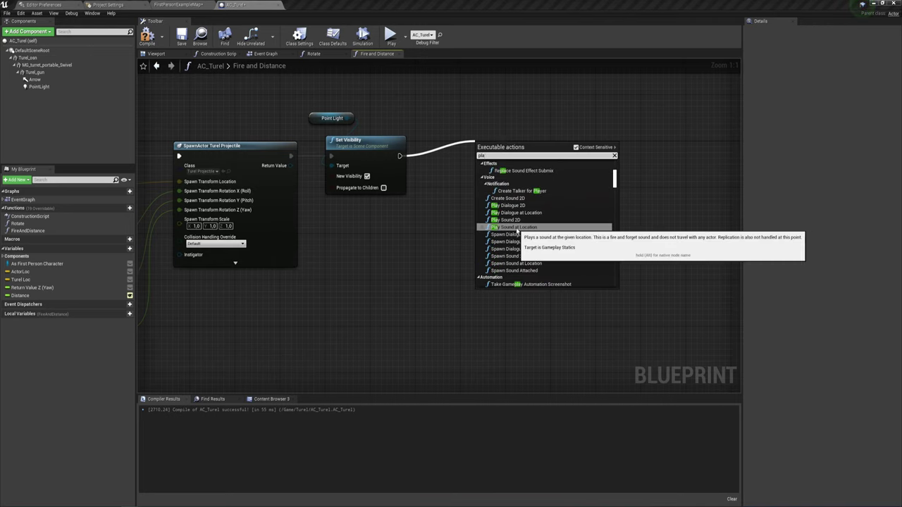
left_click(514, 227)
mouse_move(465, 209)
right_mouse_down()
mouse_move(502, 193)
mouse_move(481, 220)
right_mouse_up()
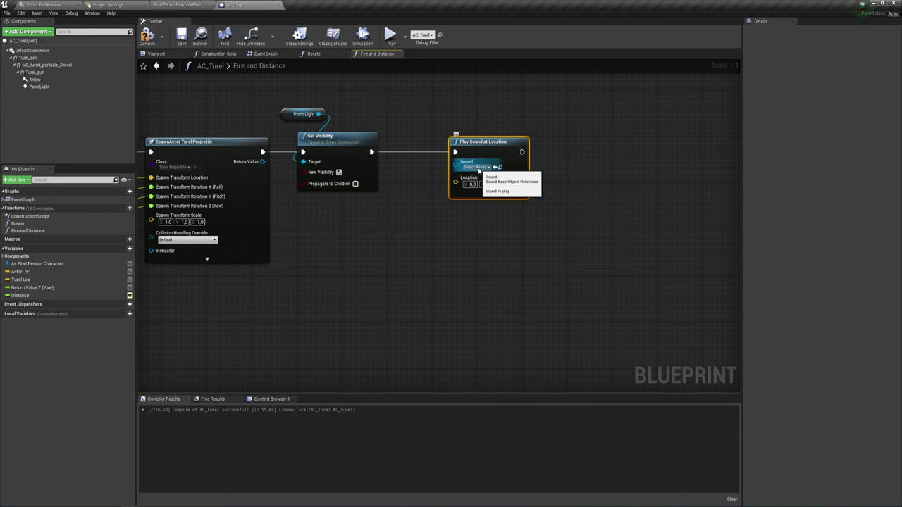
- Select Explosion02_Cue in the Turel folder and assign it to Play Sound at Location's Sound pin
left_click(156, 4)
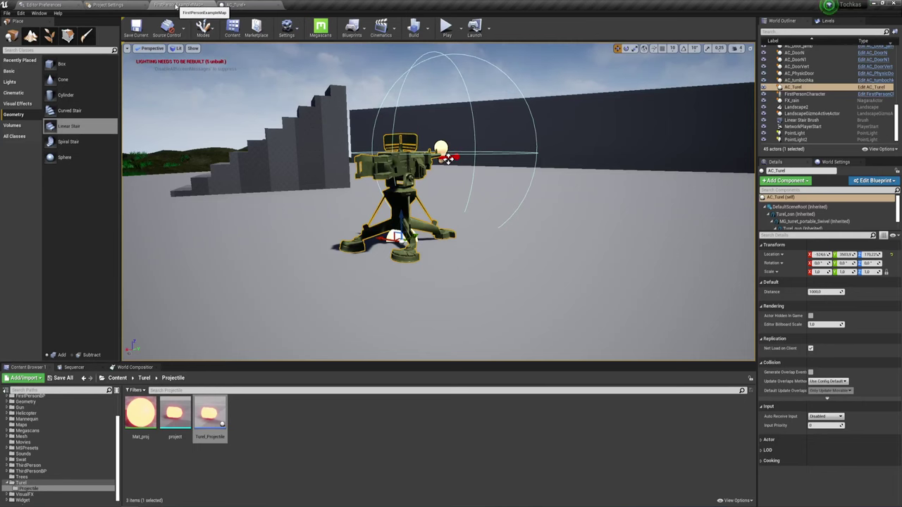
left_click(144, 377)
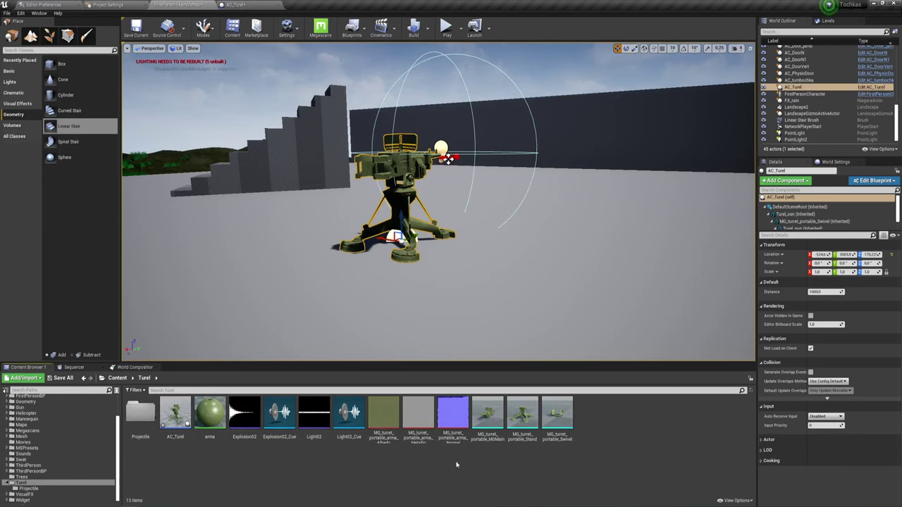
left_click(280, 415)
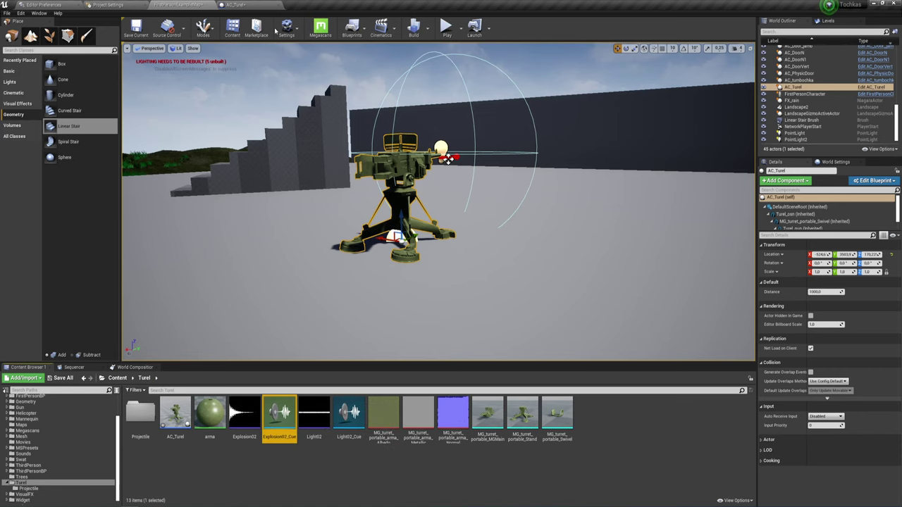
left_click(236, 4)
left_click(494, 167)
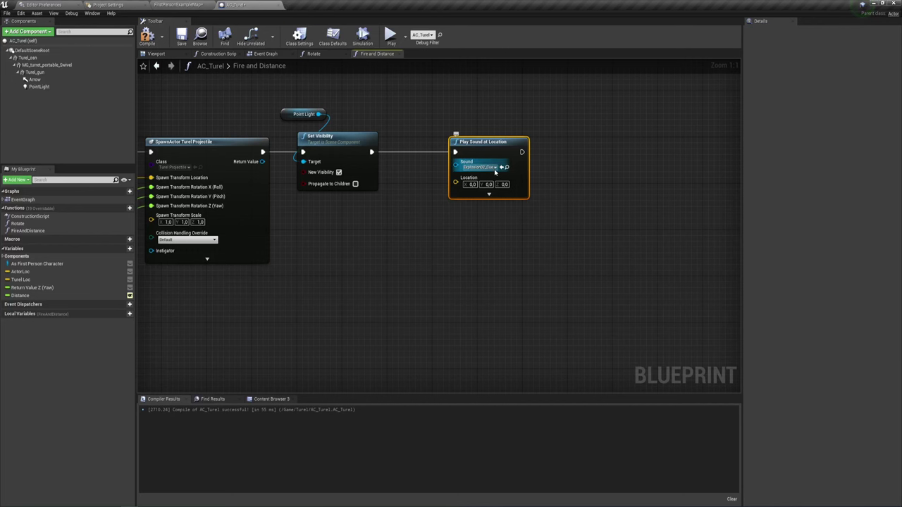
right_click_drag(426, 235, 451, 237)
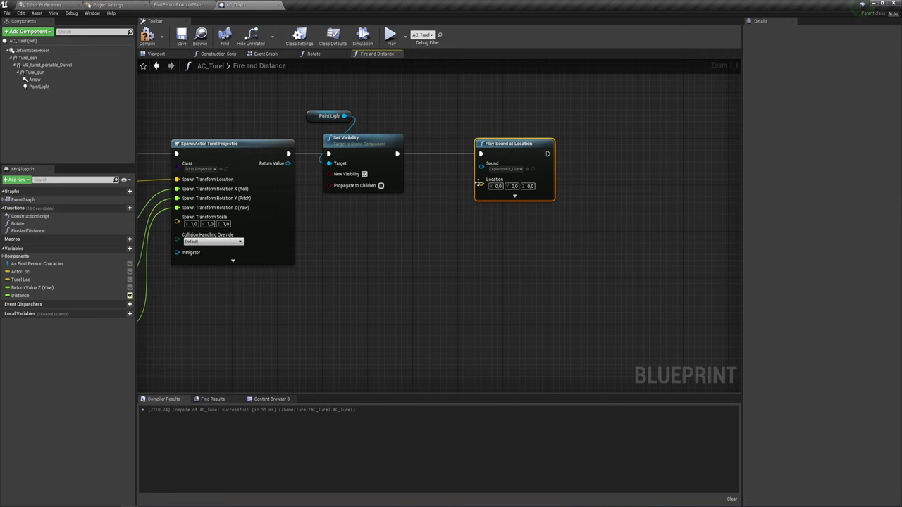
right_click_drag(479, 185, 424, 264)
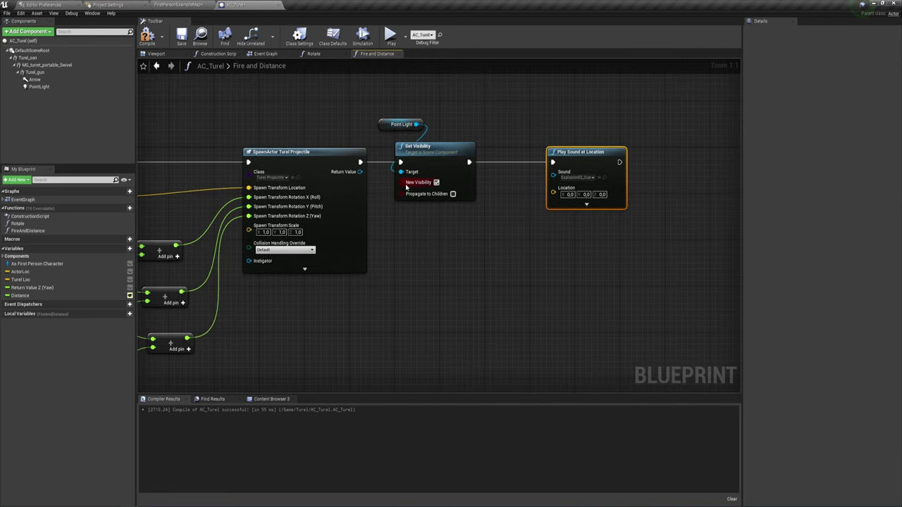
left_click_drag(416, 124, 437, 254)
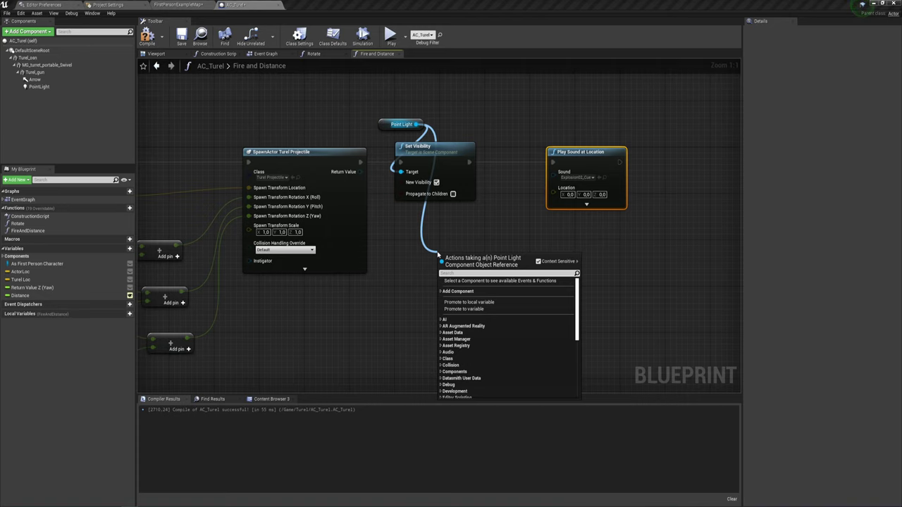
- Add the Point Light's GetWorldLocation and wire it into Play Sound's Location pin
type("get wo")
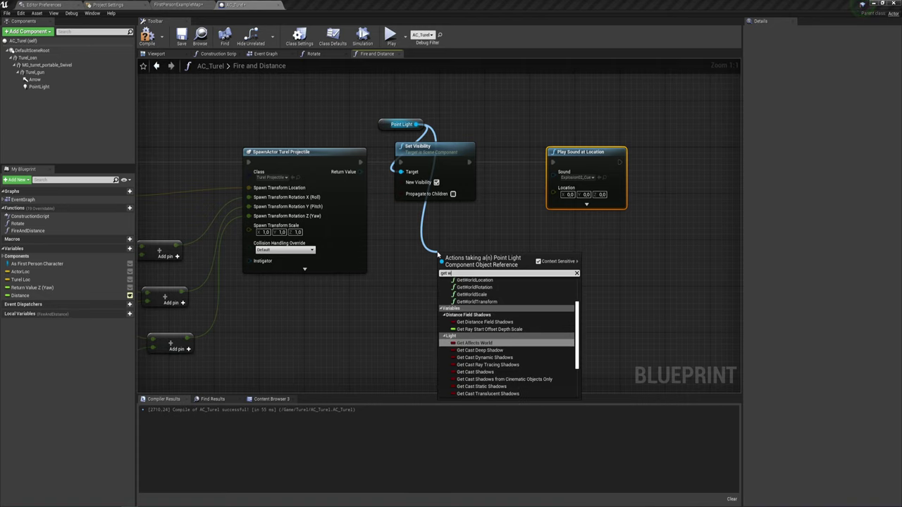
left_click(476, 295)
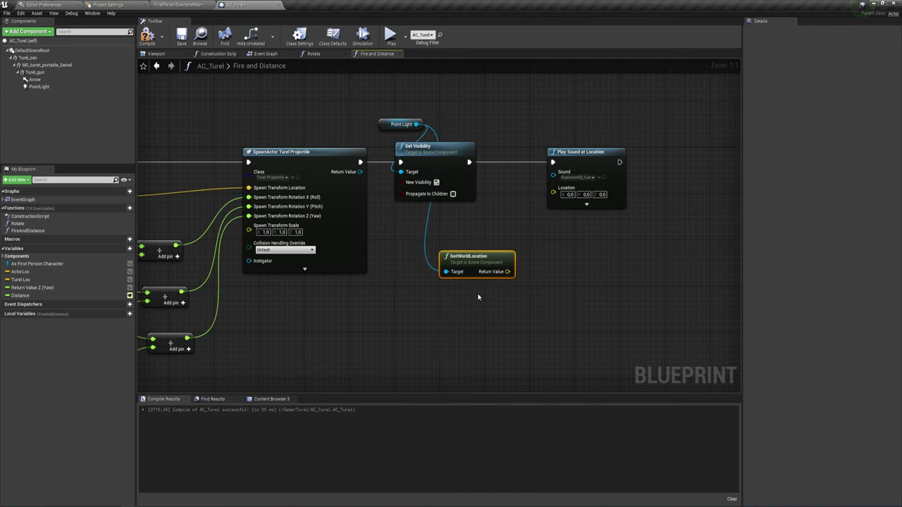
left_click_drag(482, 258, 481, 224)
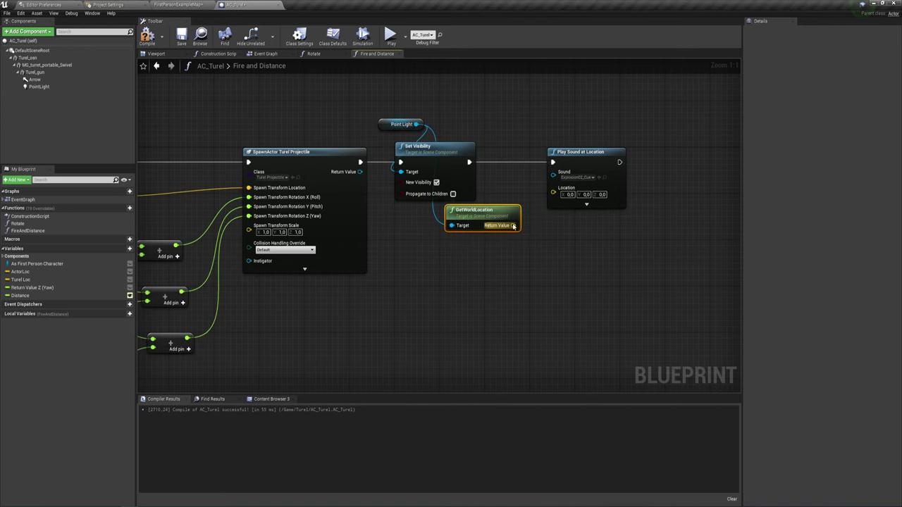
left_click_drag(557, 200, 556, 200)
right_click_drag(603, 236, 482, 254)
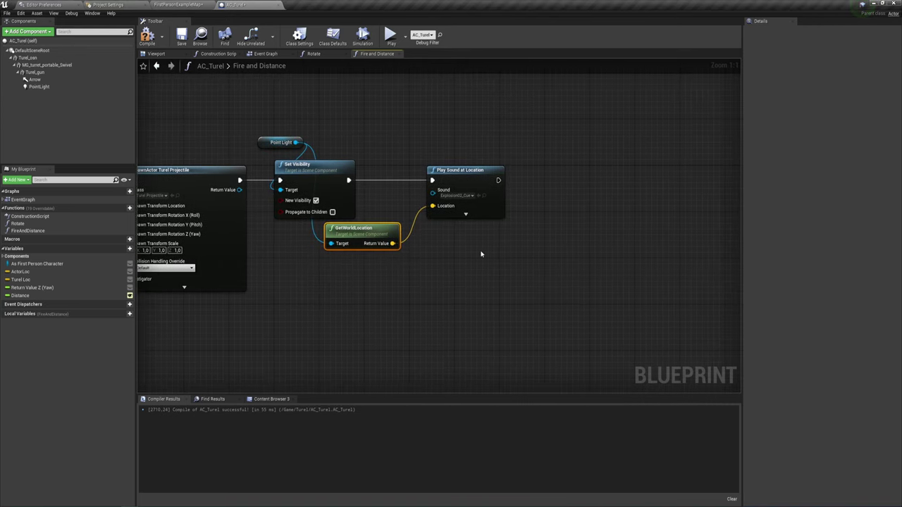
scroll(482, 254, "down", 2)
mouse_move(190, 312)
right_mouse_down()
mouse_move(446, 295)
mouse_move(543, 273)
right_mouse_up()
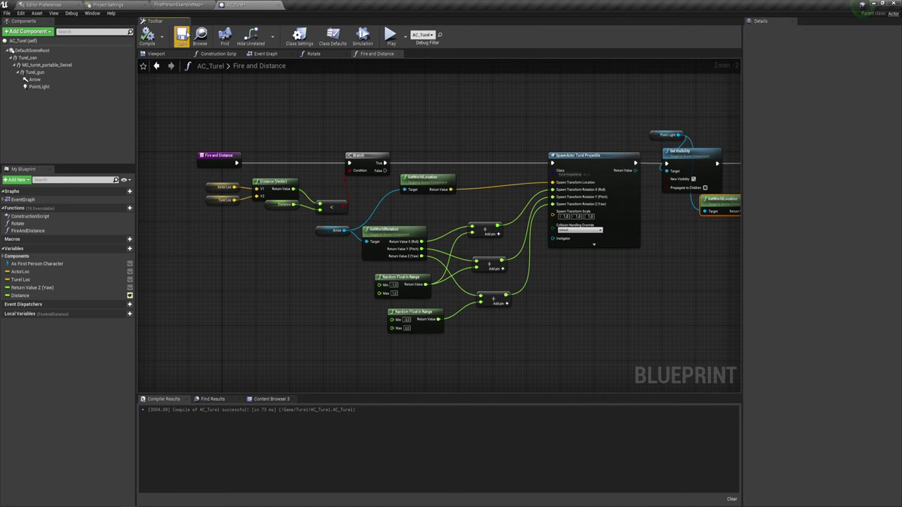
- Play-test by walking toward and away from the turret, then zoom into AC_Turel's new nodes
left_click(205, 5)
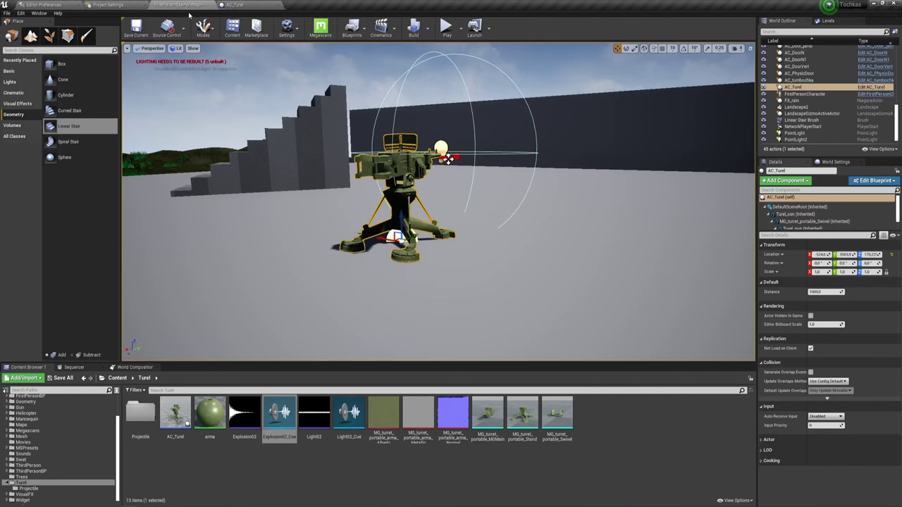
left_click(447, 28)
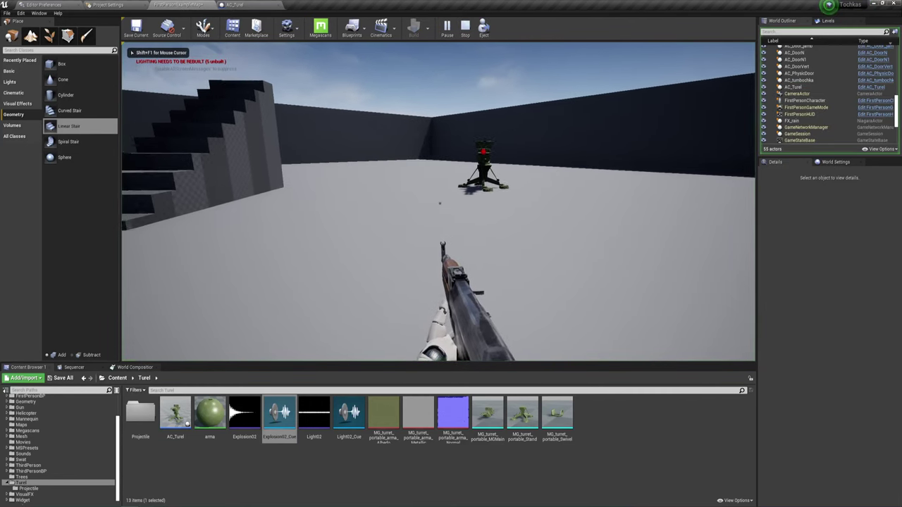
key("w")
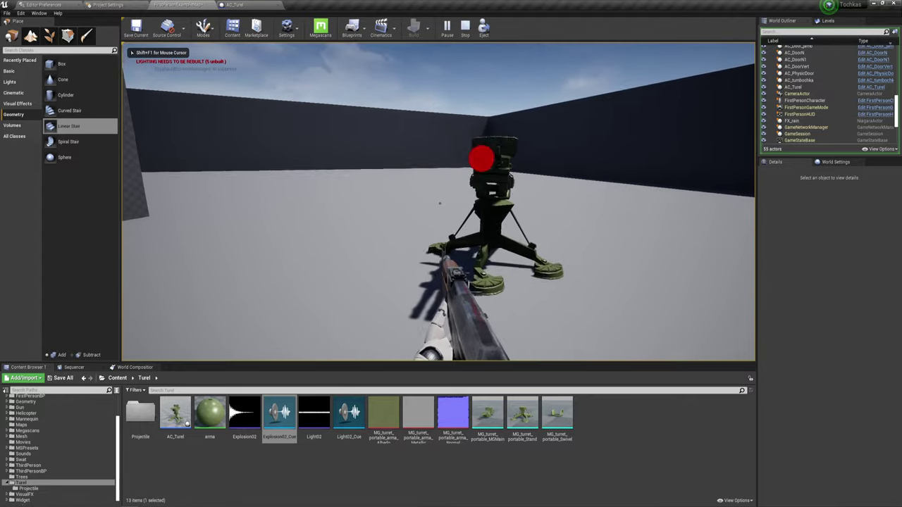
key("s")
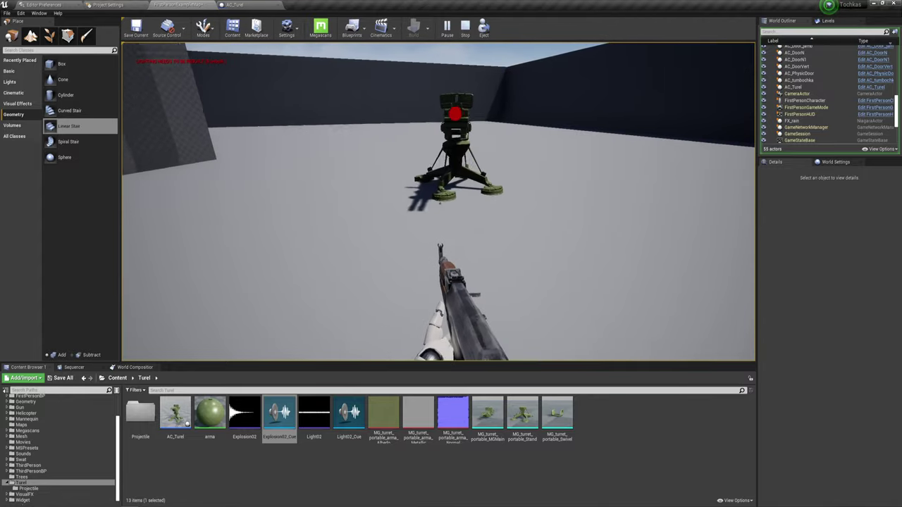
key("Escape")
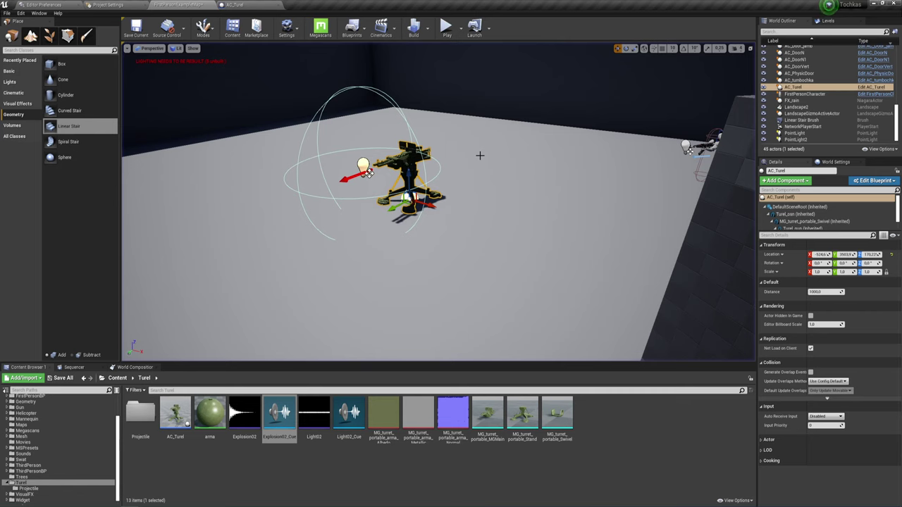
left_click(238, 4)
mouse_move(656, 235)
right_mouse_down()
mouse_move(456, 223)
mouse_move(420, 187)
right_mouse_up()
scroll(545, 232, "up", 2)
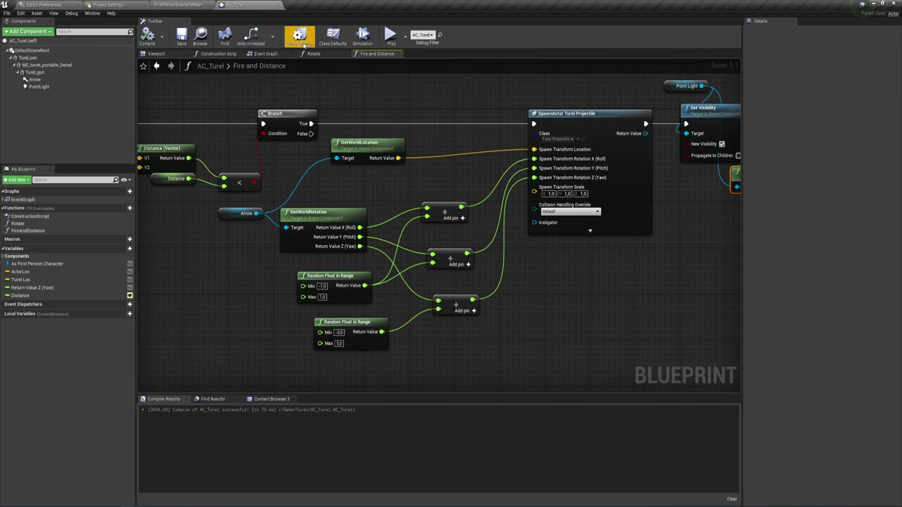
- Call Fire and Distance right after the Delay in the Event Graph, then start a play test
left_click(272, 54)
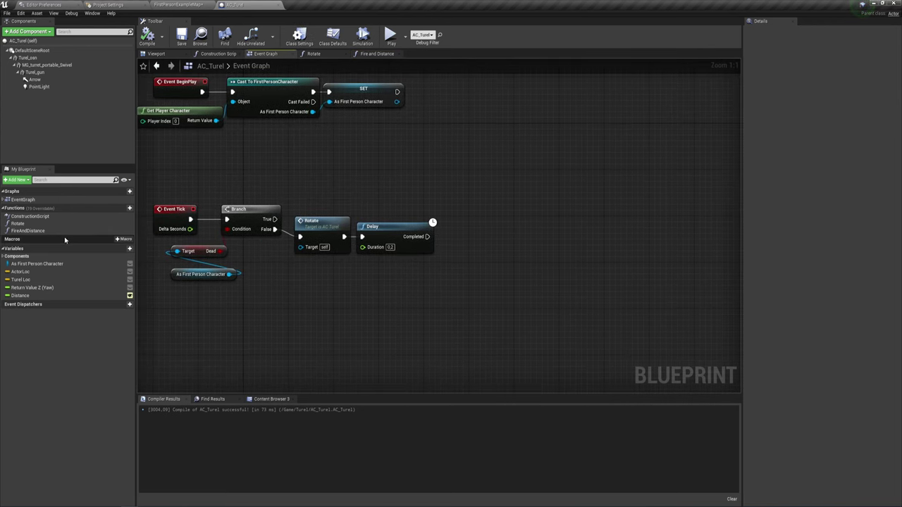
left_click_drag(46, 233, 496, 216)
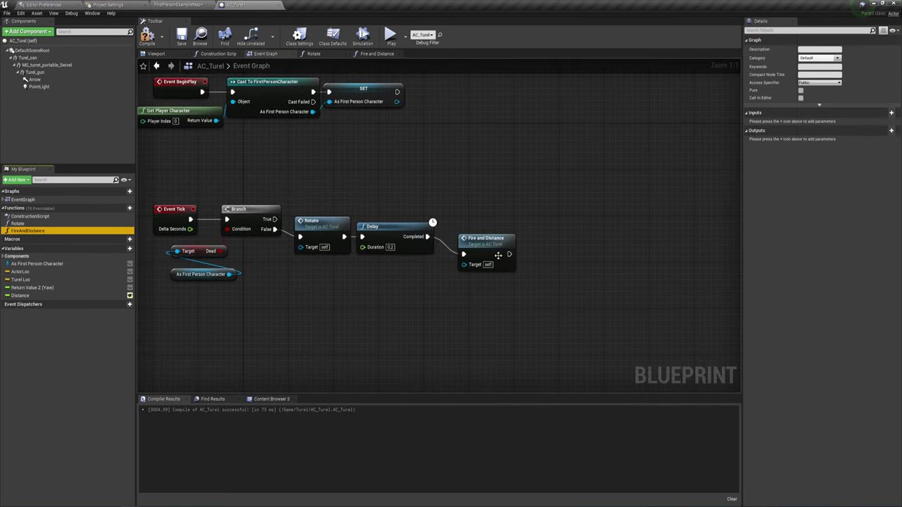
left_click_drag(498, 255, 476, 241)
right_click_drag(449, 292, 506, 260)
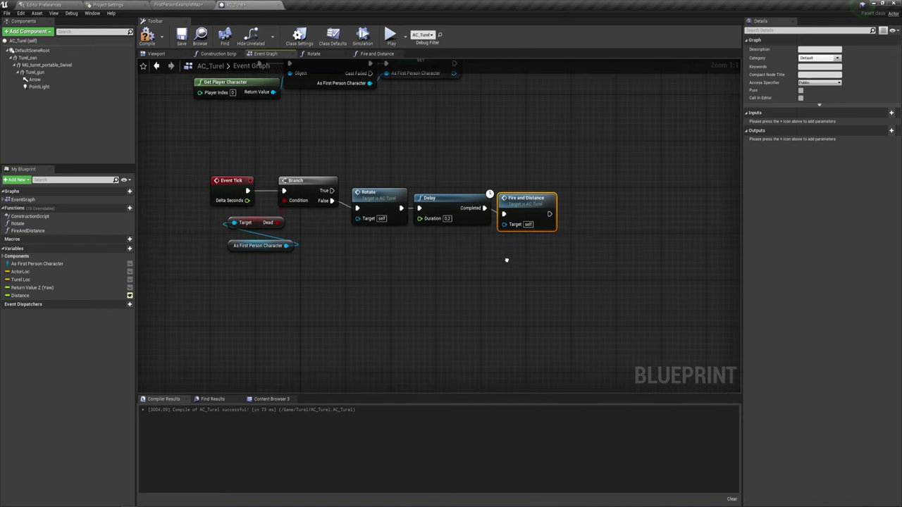
left_click(174, 4)
left_click(446, 29)
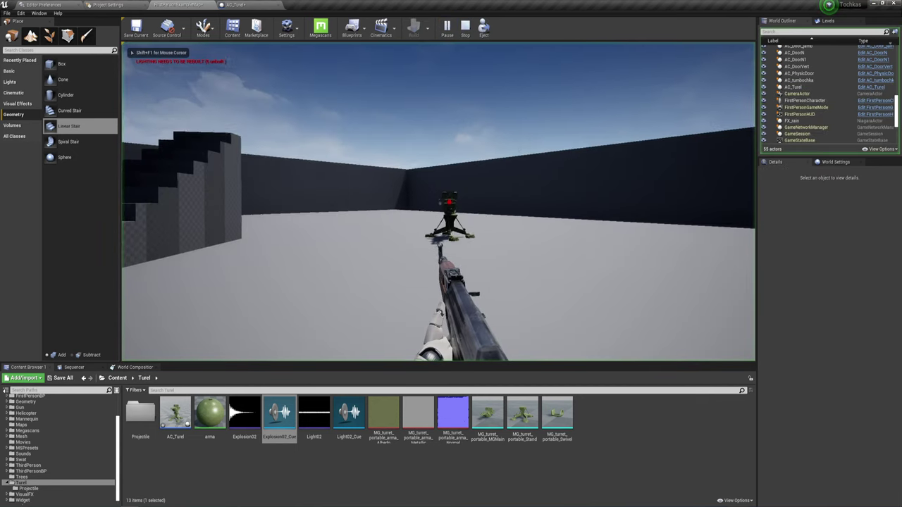
- Walk toward and around the turret, climb the staircase, and view it from the debug camera
key("w")
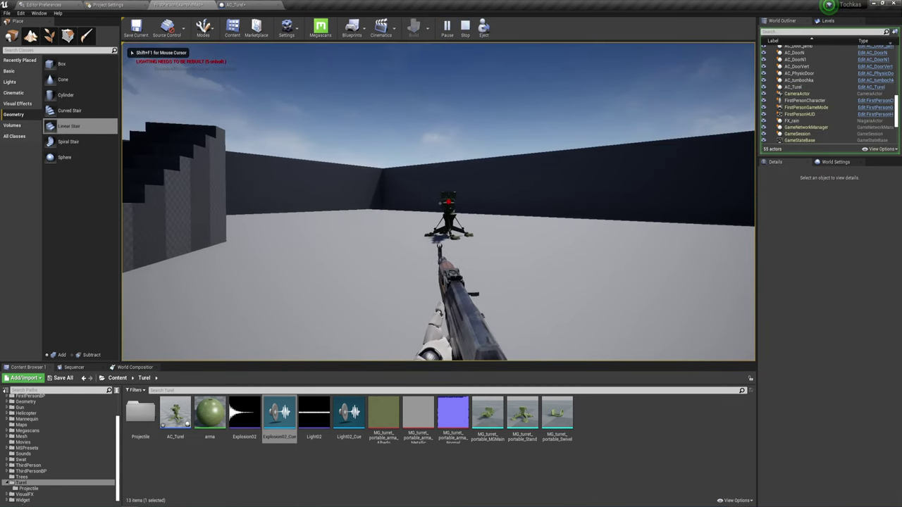
key("w")
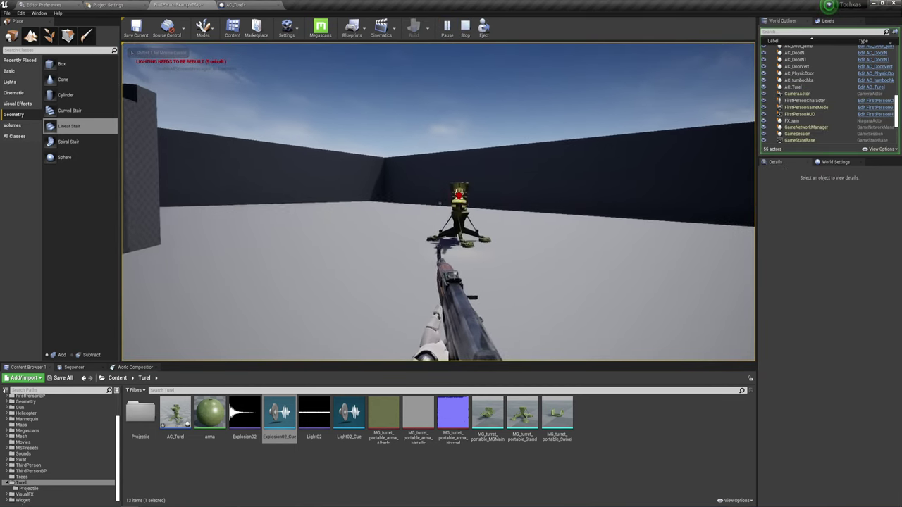
key("a")
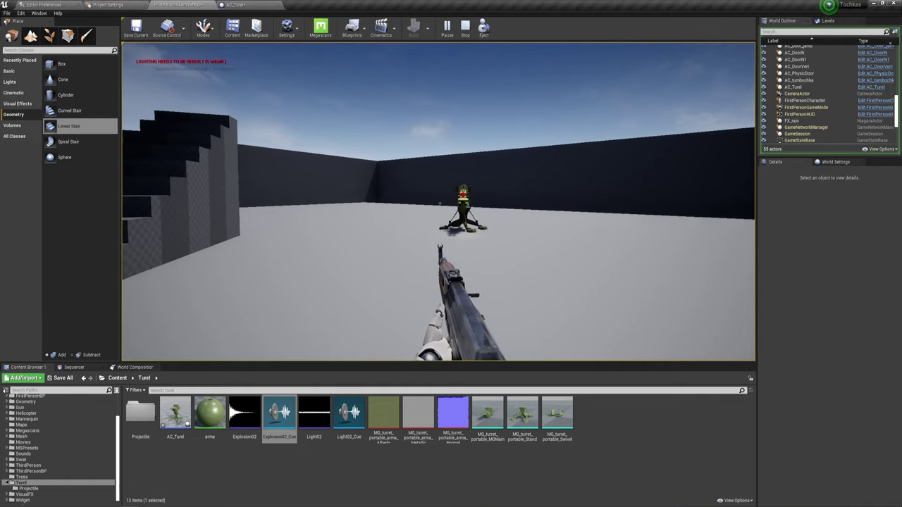
key("a")
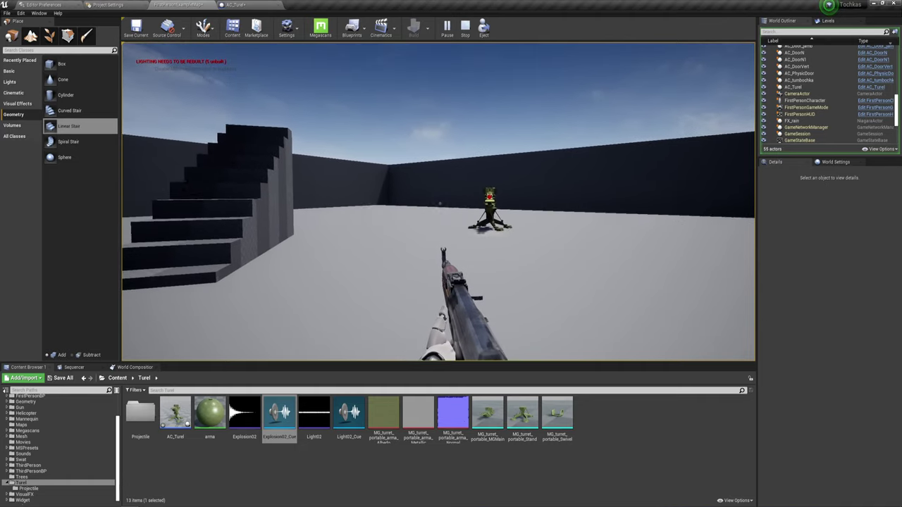
key("w")
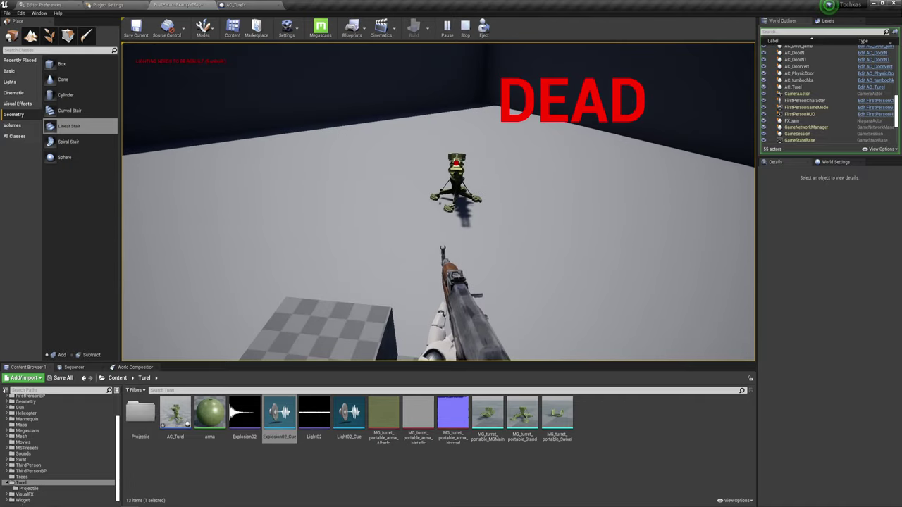
key("w")
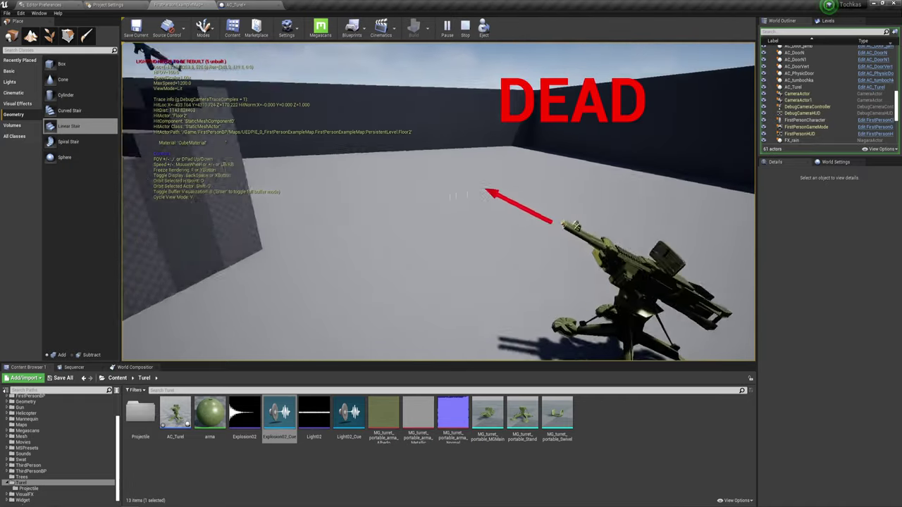
key("a")
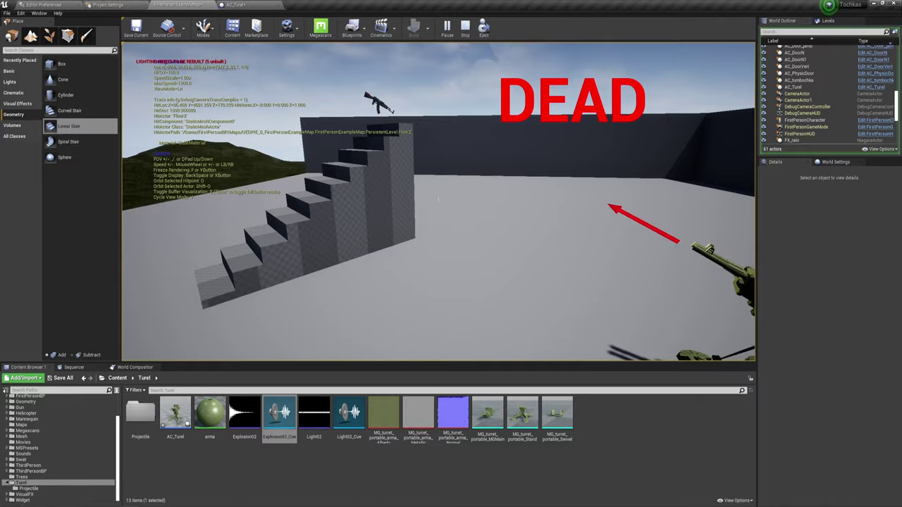
key("semicolon")
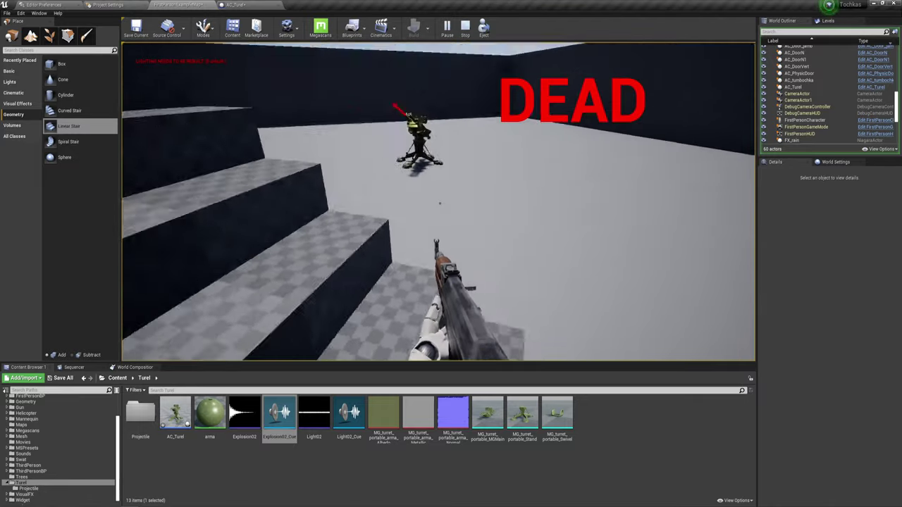
- Descend, approach and back away from the turret to test its tracking, then stop playing
key("w")
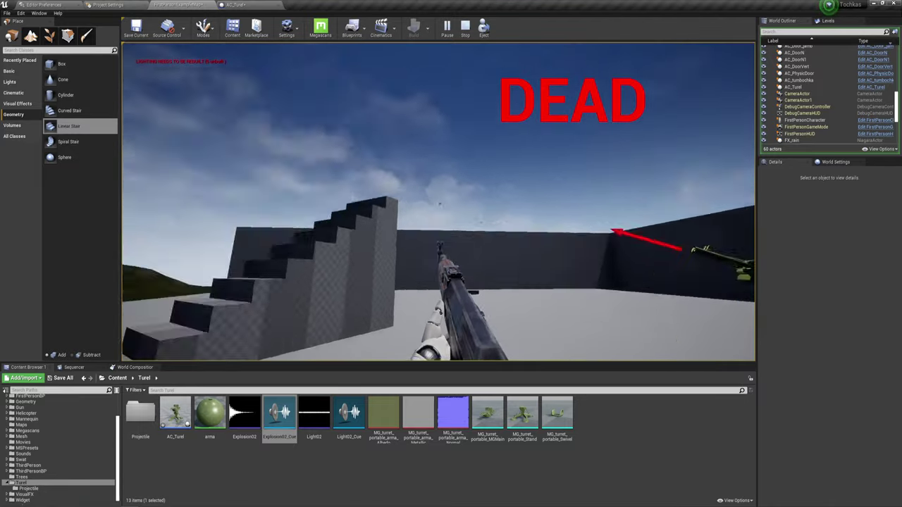
key("w")
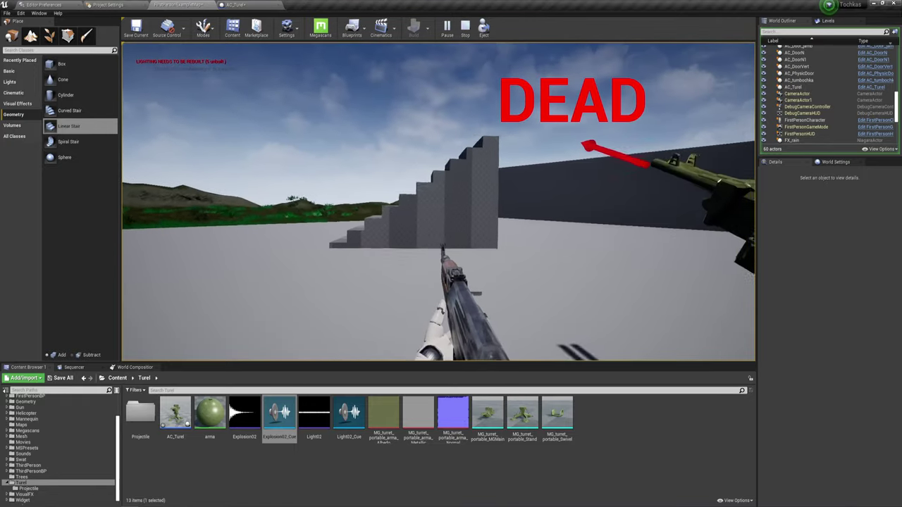
key("w")
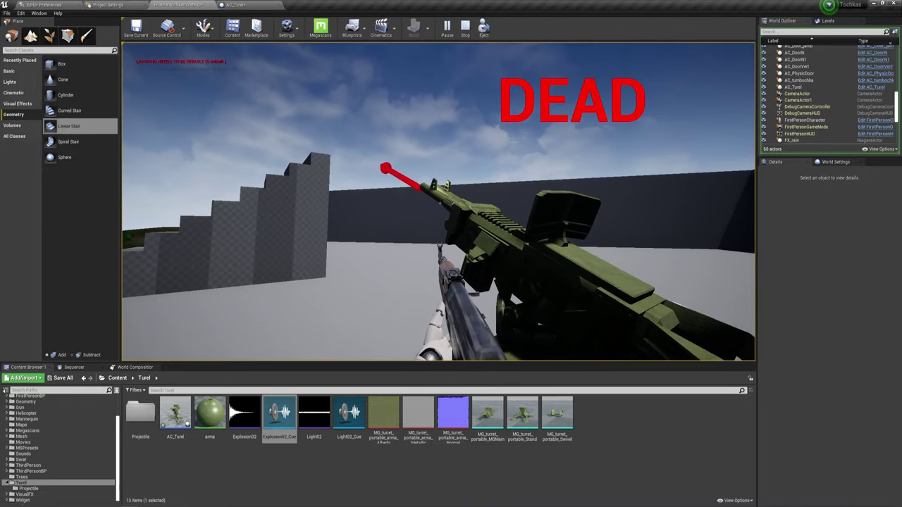
key("s")
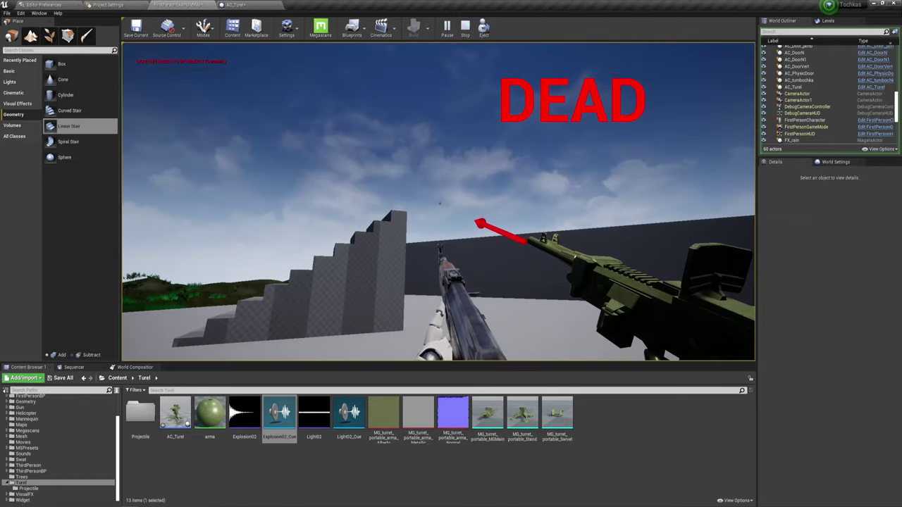
key("s")
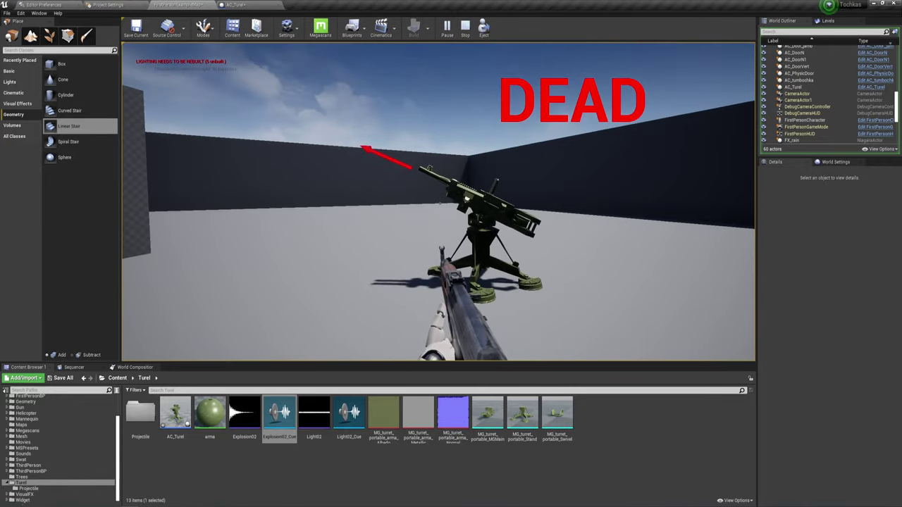
key("w")
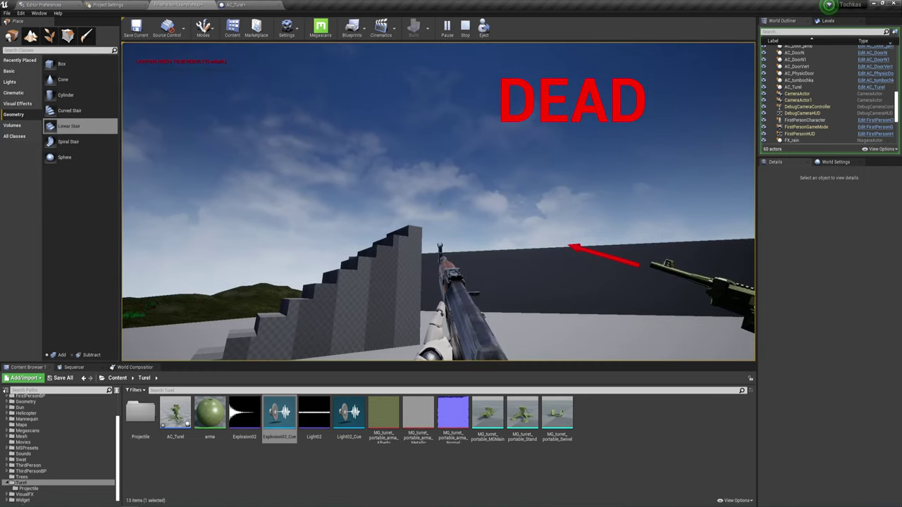
key("s")
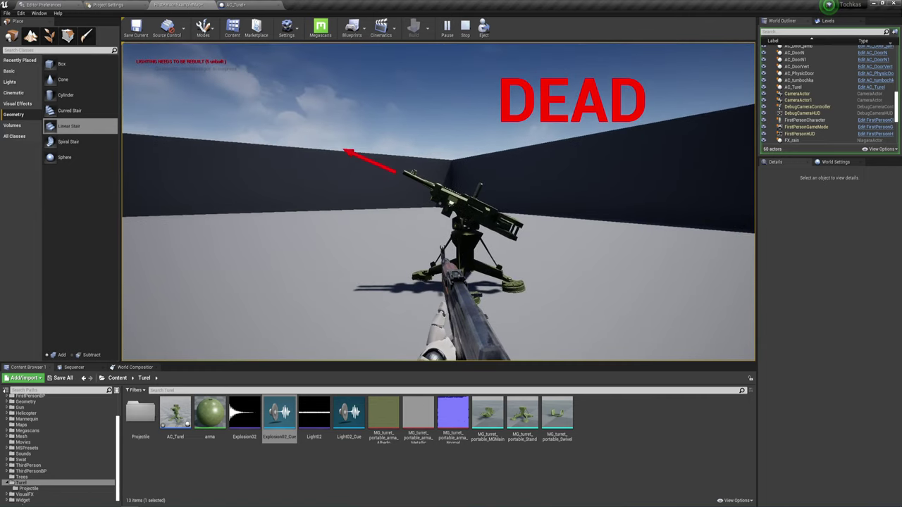
key("Escape")
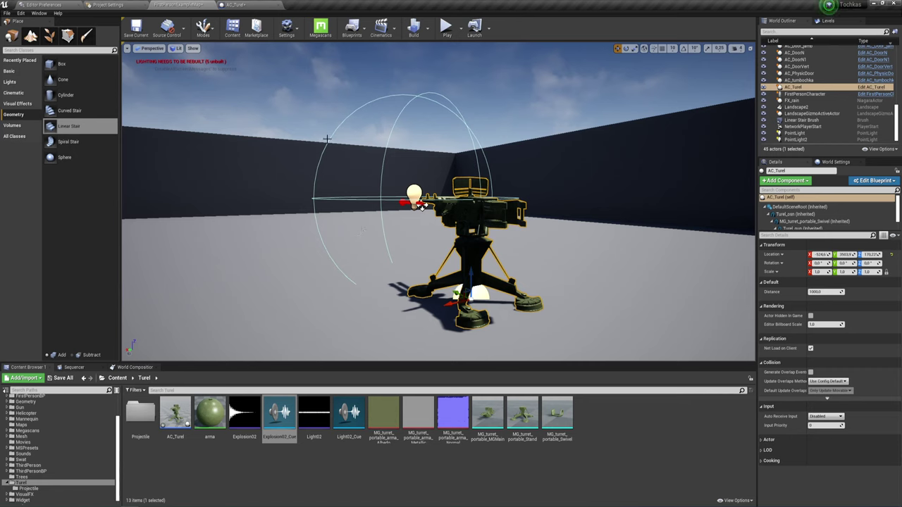
- Switch to the AC_Turel Blueprint and pan the Event Graph to show its top nodes
left_click(258, 5)
right_click_drag(434, 277, 486, 241)
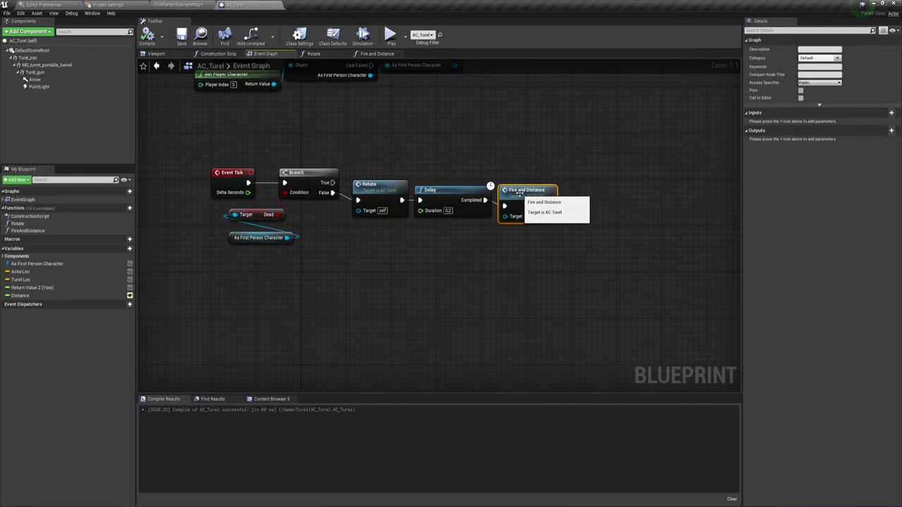
right_click_drag(394, 243, 372, 273)
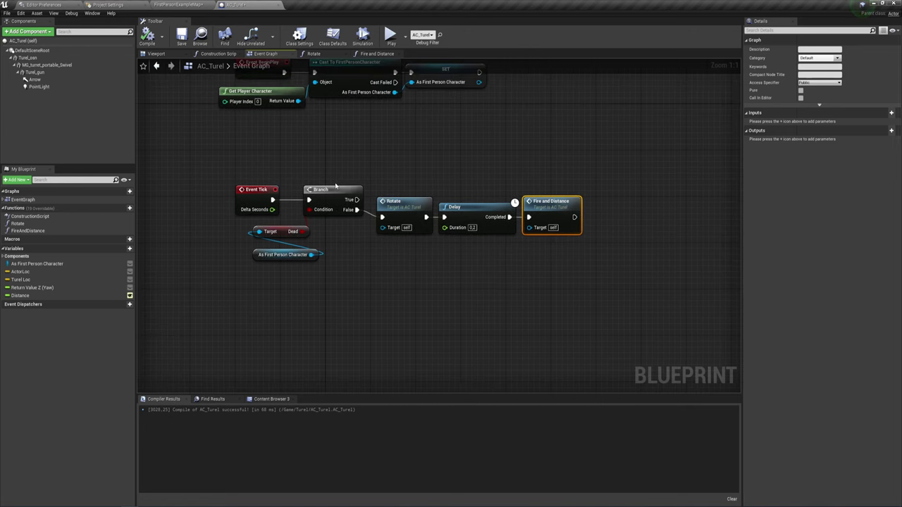
- Run a standalone game preview, walk around the turret and stairs, then exit with Esc
left_click(391, 36)
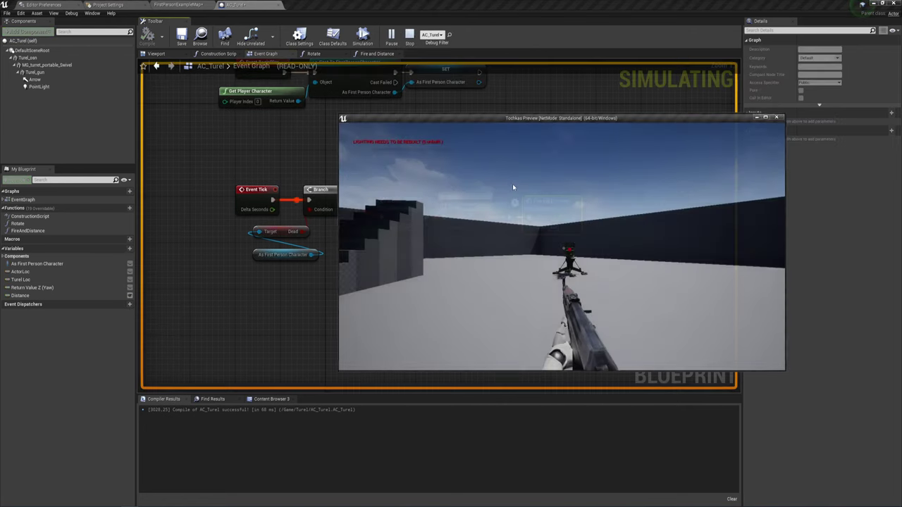
key("d")
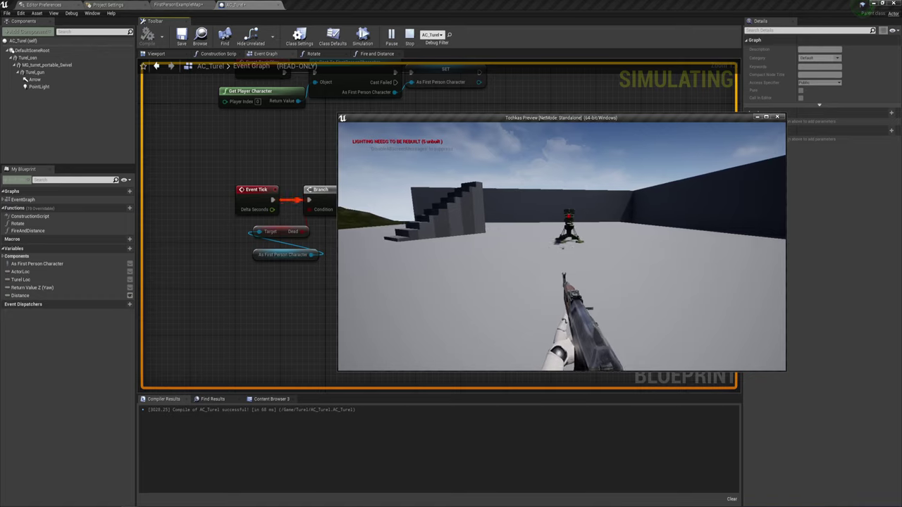
key("w")
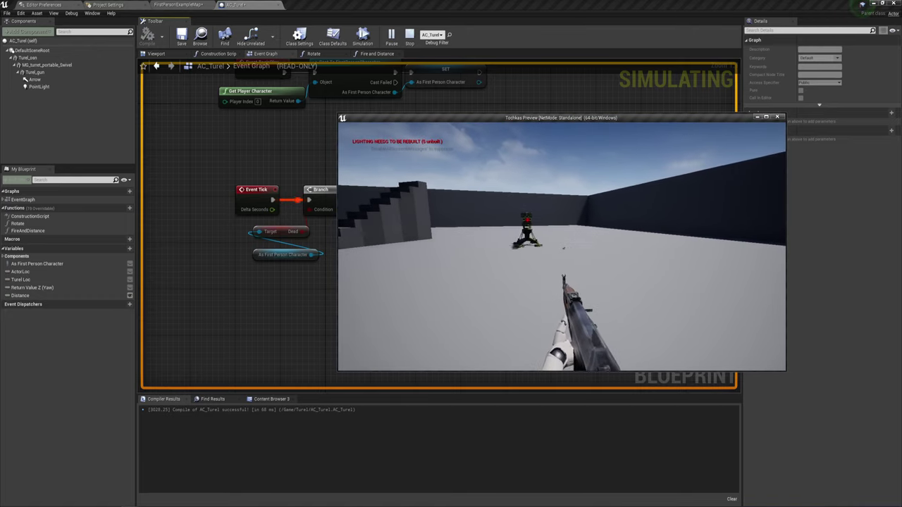
key("d")
key("a")
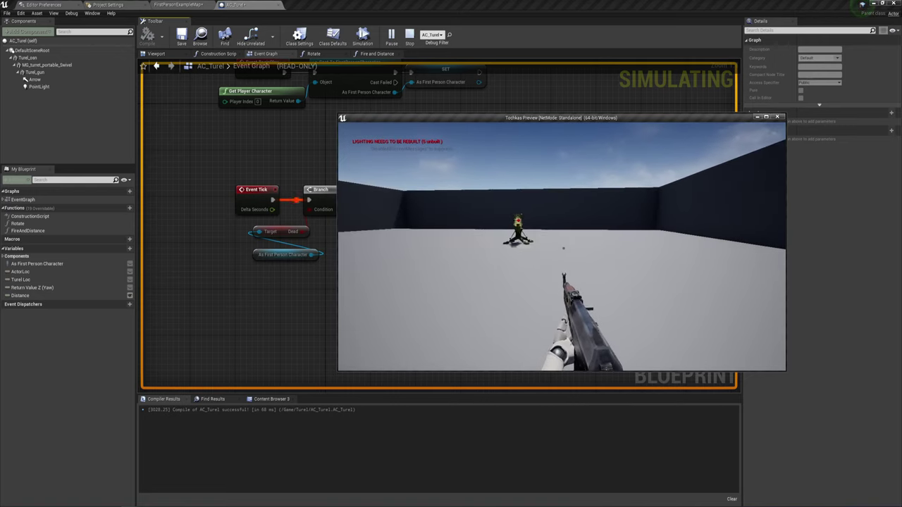
key("a")
key("d")
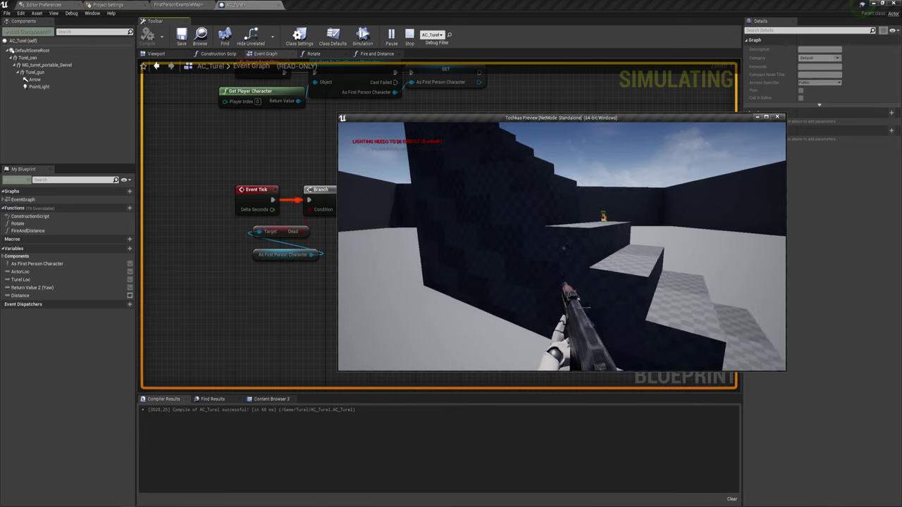
key("Escape")
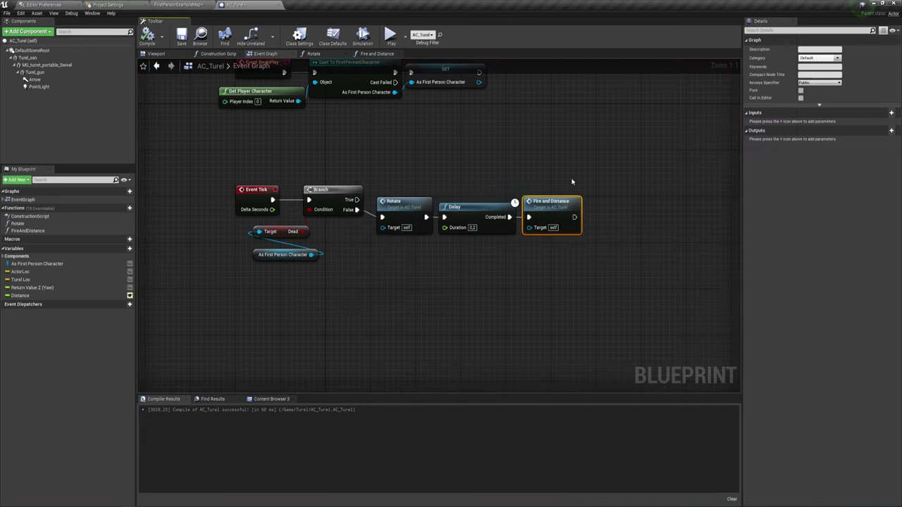
- Look over the Event Graph and Construction Script, then show the turret in the Viewport
right_click_drag(378, 253, 414, 298)
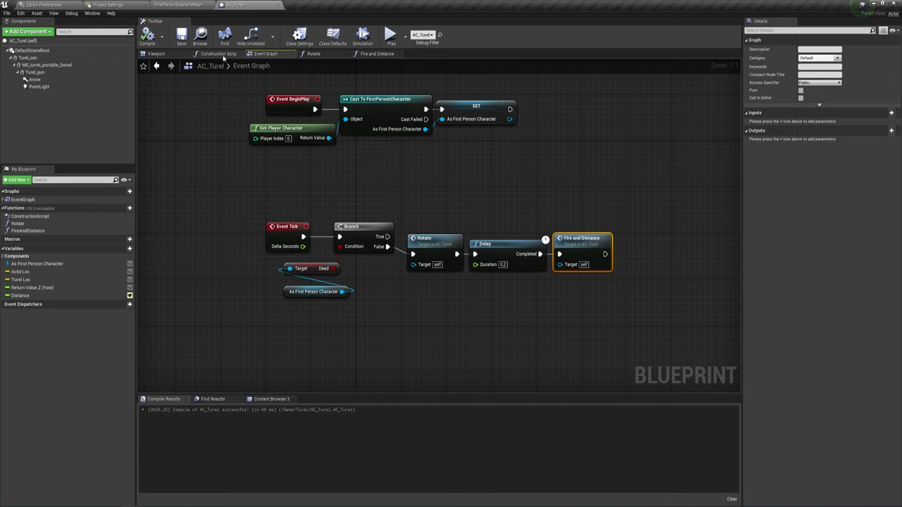
left_click(218, 55)
left_click(266, 54)
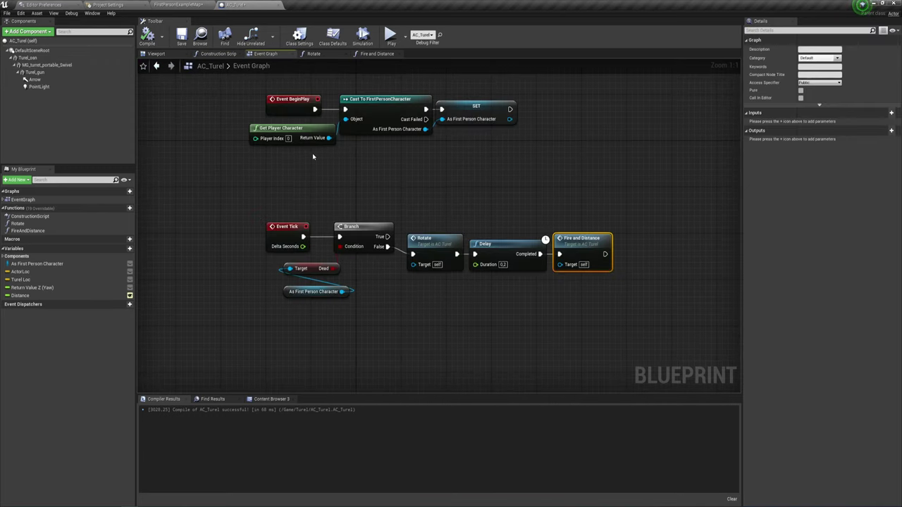
left_click(156, 55)
scroll(422, 197, "down", 3)
scroll(423, 190, "down", 2)
scroll(422, 187, "down", 2)
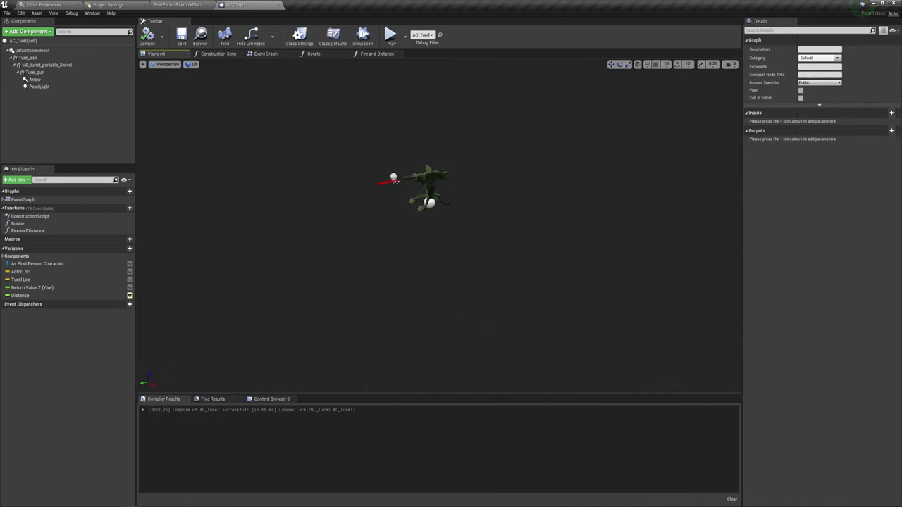
- Add a Sphere collision component to the turret and enlarge its radius to about 2000
left_click(28, 32)
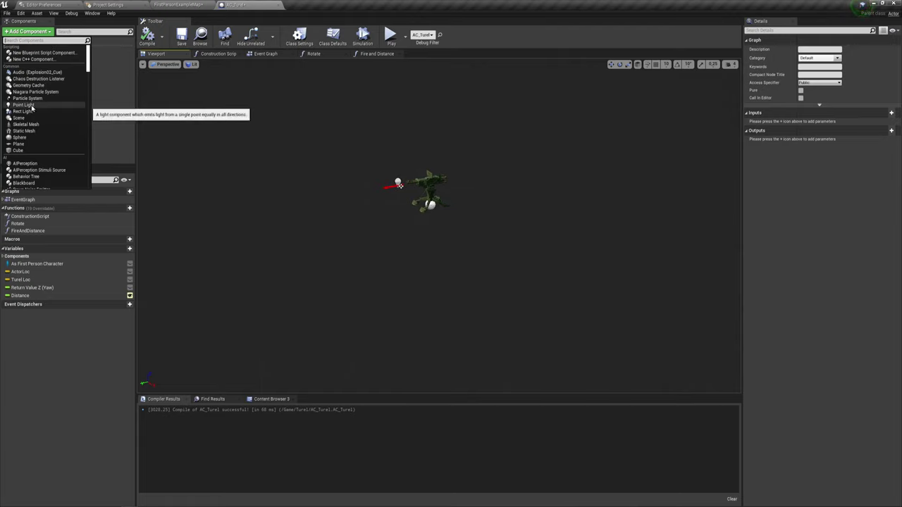
scroll(32, 107, "down", 3)
scroll(32, 108, "down", 2)
scroll(25, 133, "down", 3)
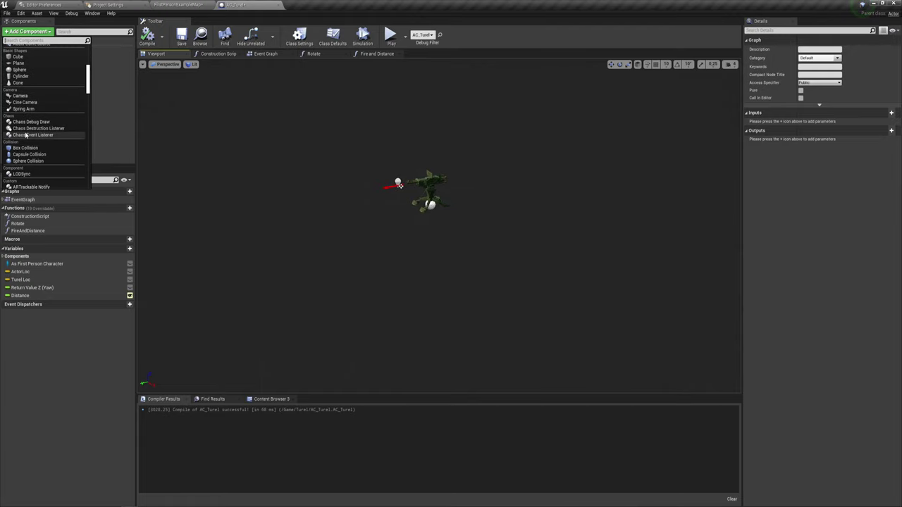
left_click(27, 161)
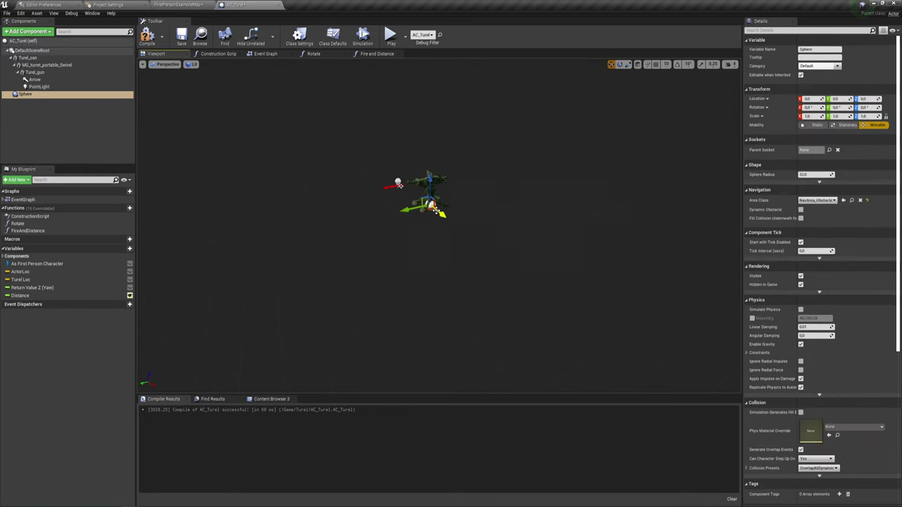
left_click_drag(800, 174, 871, 174)
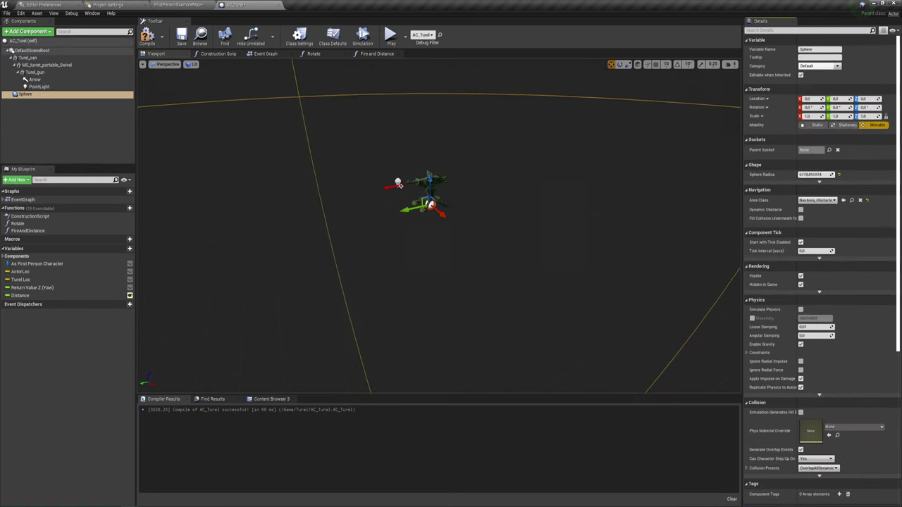
key("f")
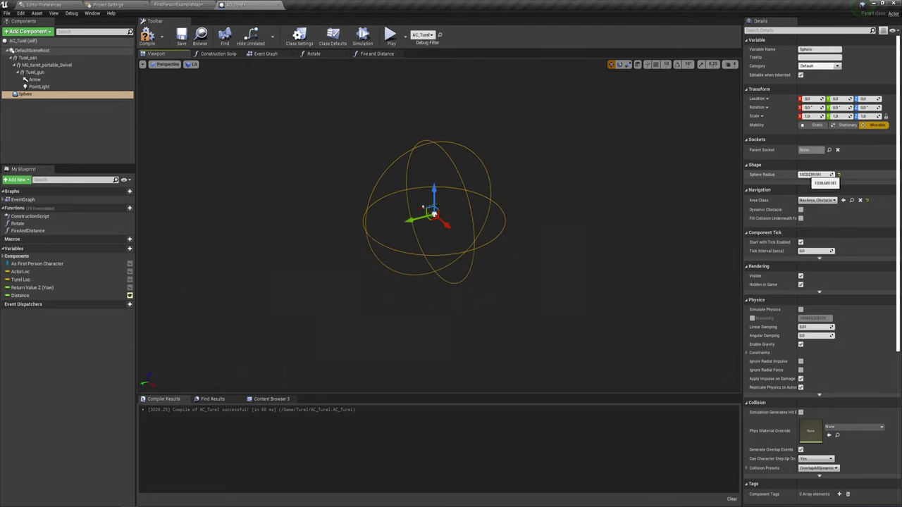
left_click_drag(815, 174, 849, 174)
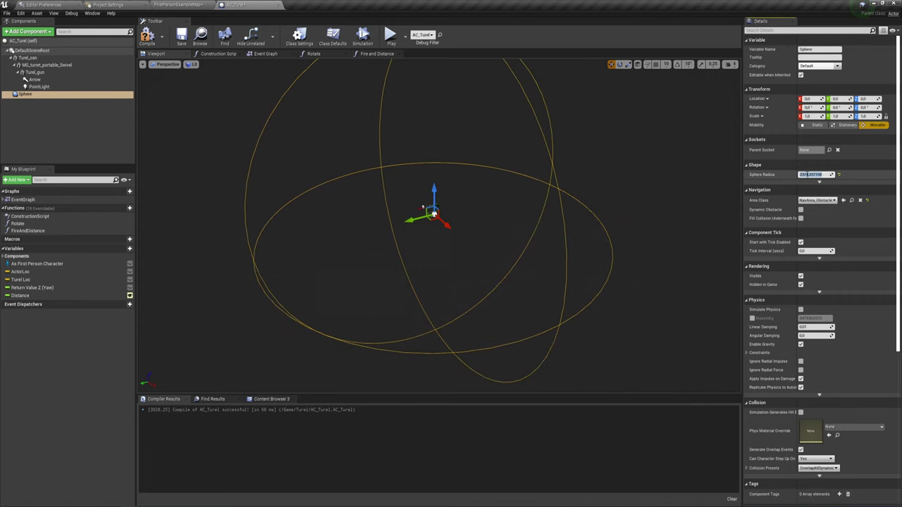
type("2000")
key("Return")
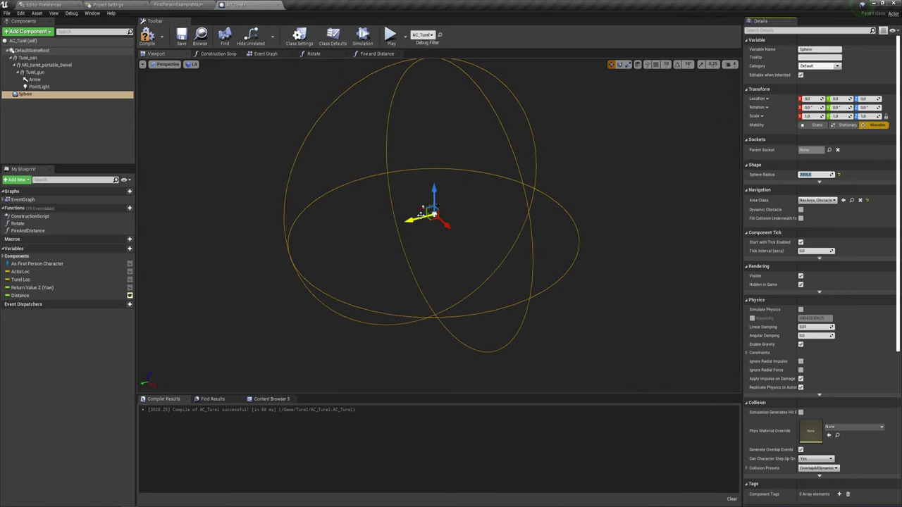
- Add an OnComponentBeginOverlap event for the Sphere component
right_click(25, 94)
mouse_move(67, 106)
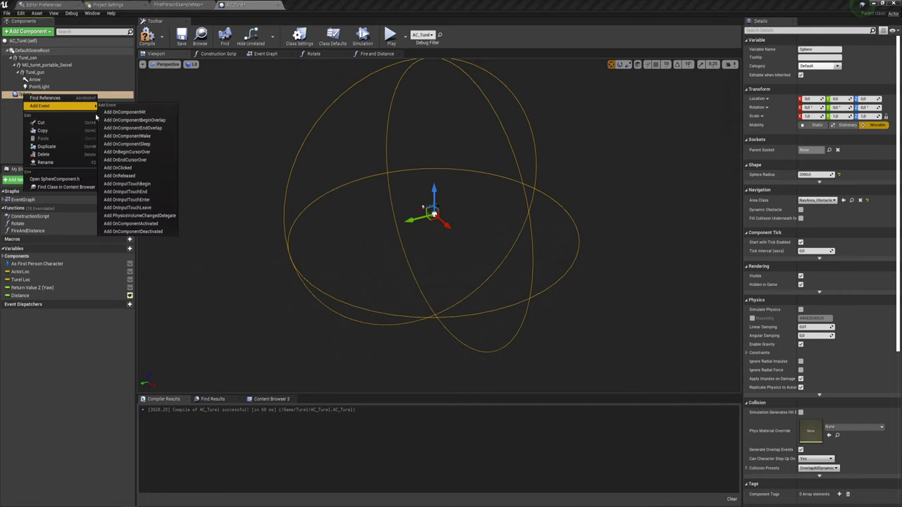
left_click(139, 120)
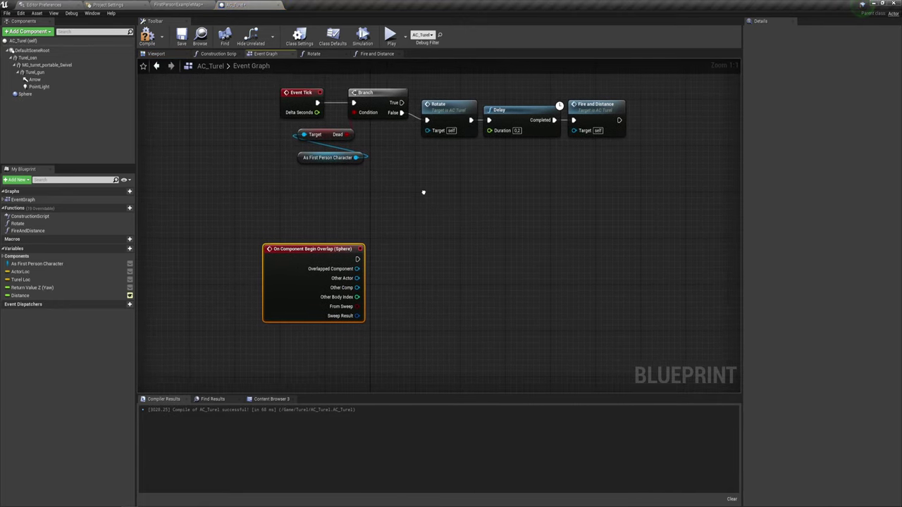
left_click(288, 93)
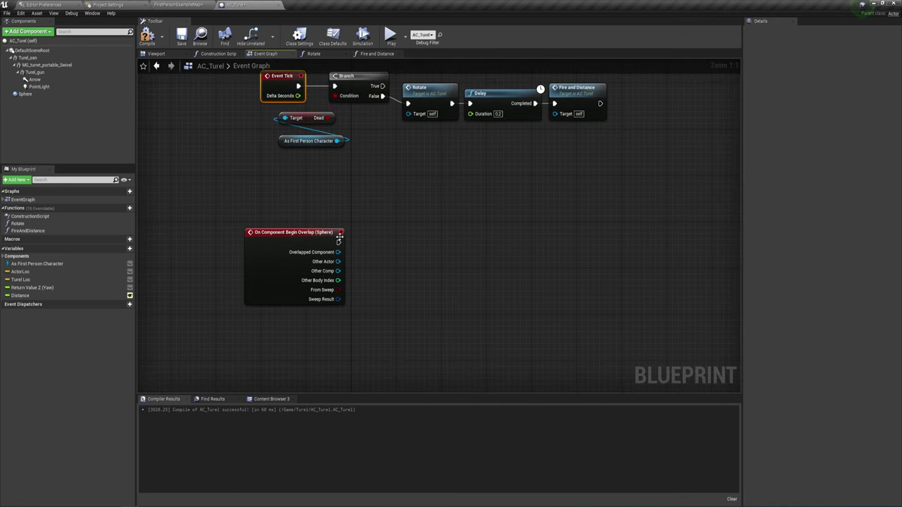
left_click_drag(425, 245, 424, 245)
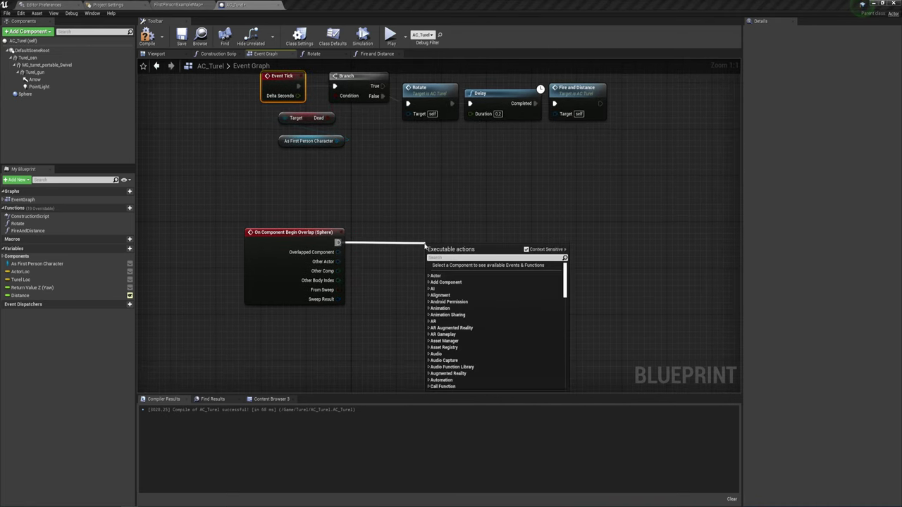
left_click(396, 254)
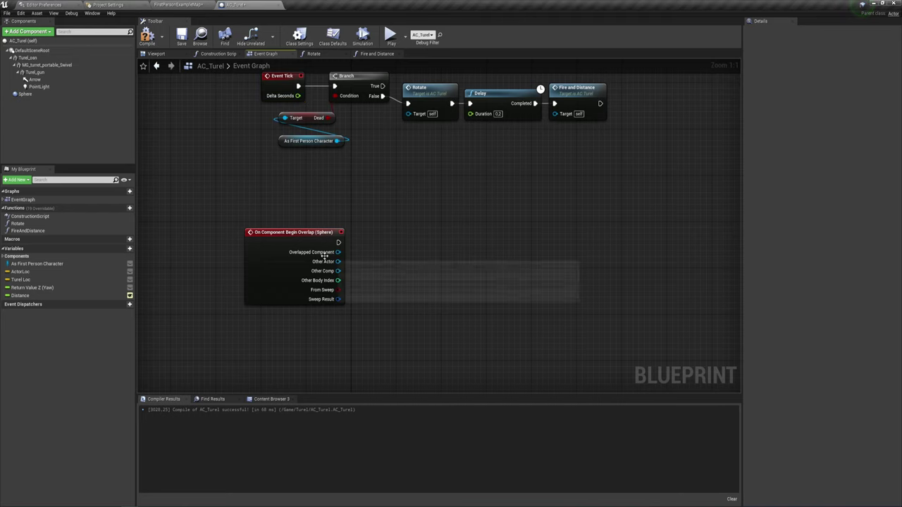
- Compare the overlap's Other Actor with As First Person Character using an == node
left_click_drag(338, 261, 379, 250)
type("cast")
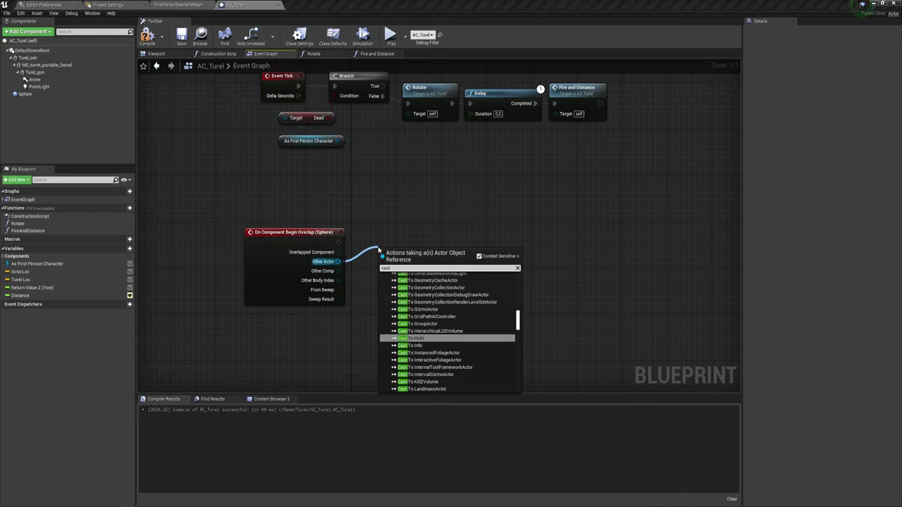
type(" to")
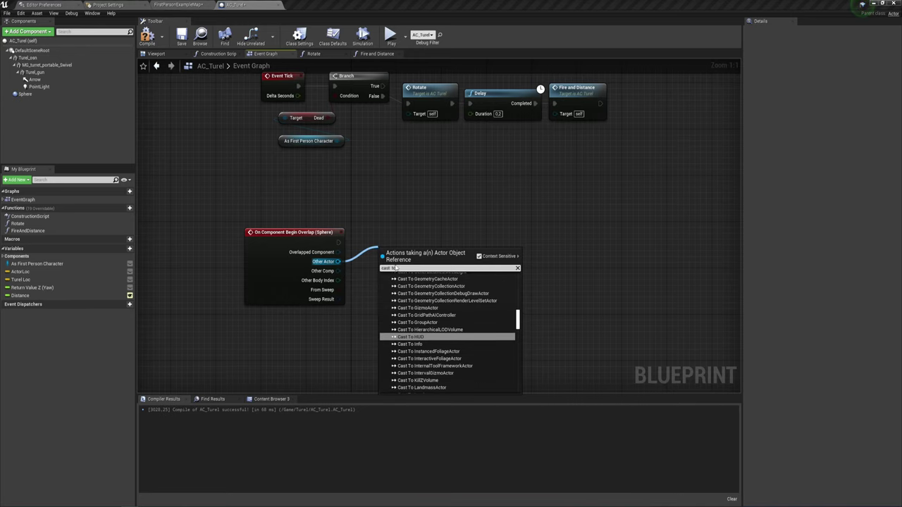
scroll(425, 355, "down", 3)
scroll(424, 355, "down", 3)
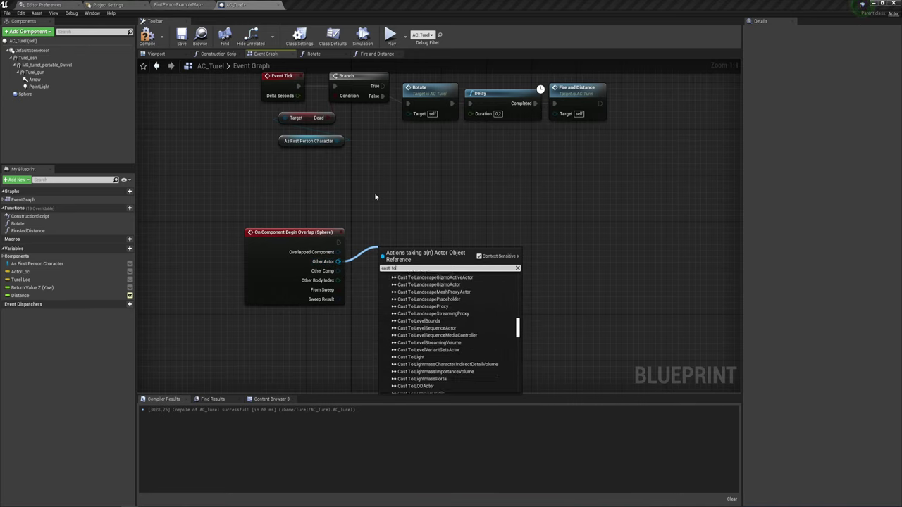
left_click(337, 255)
left_click_drag(339, 263, 363, 253)
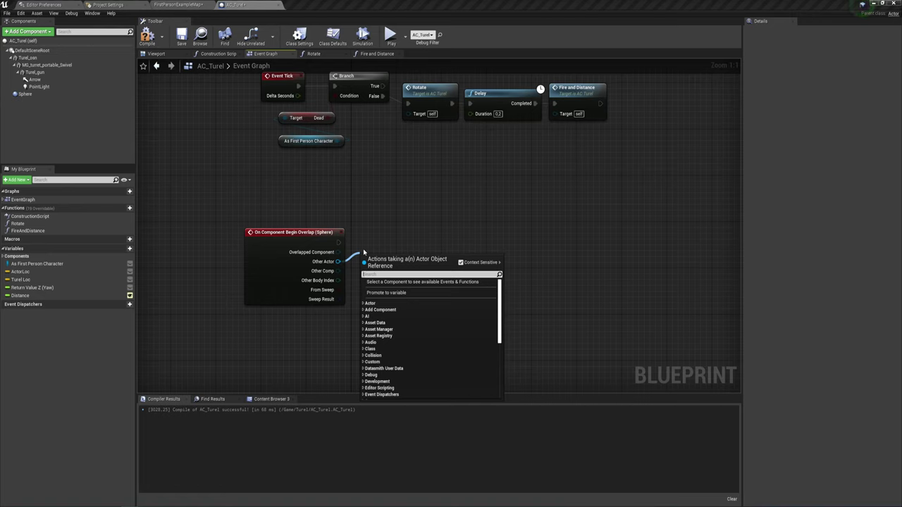
type("==")
left_click(380, 289)
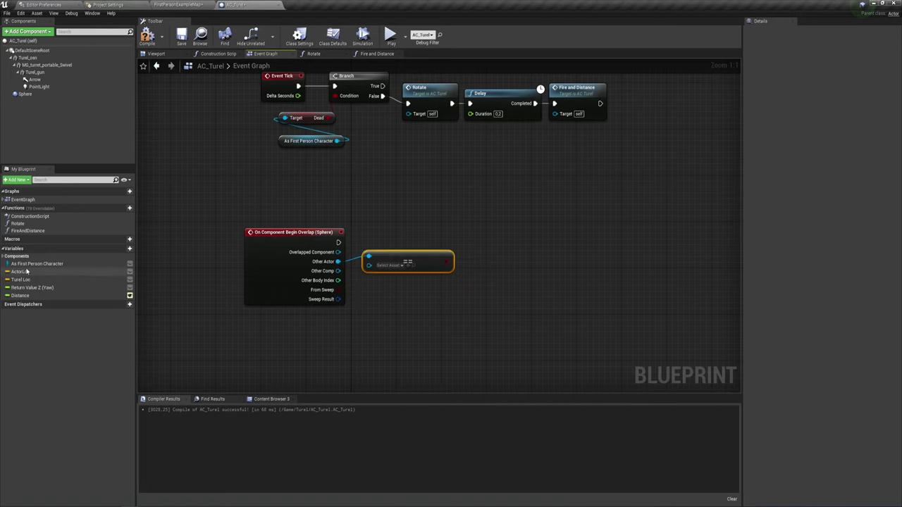
left_click_drag(28, 264, 360, 289)
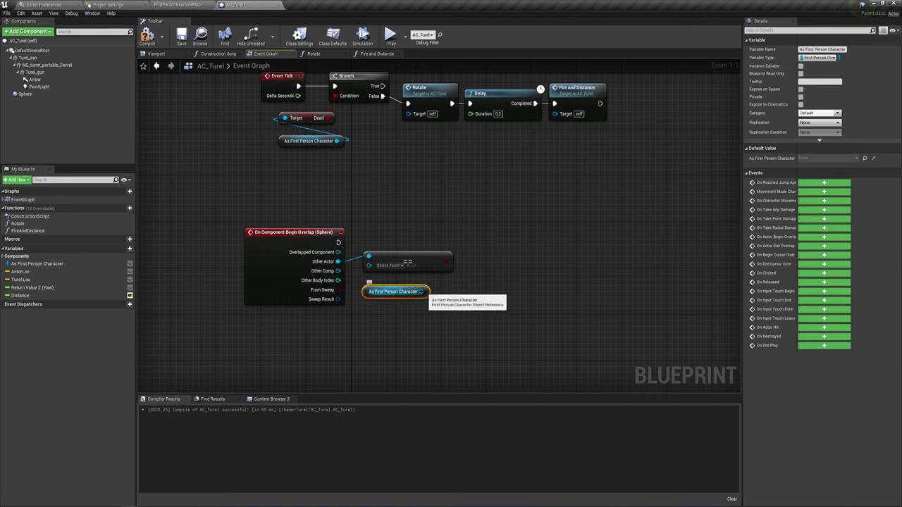
left_click_drag(421, 292, 368, 269)
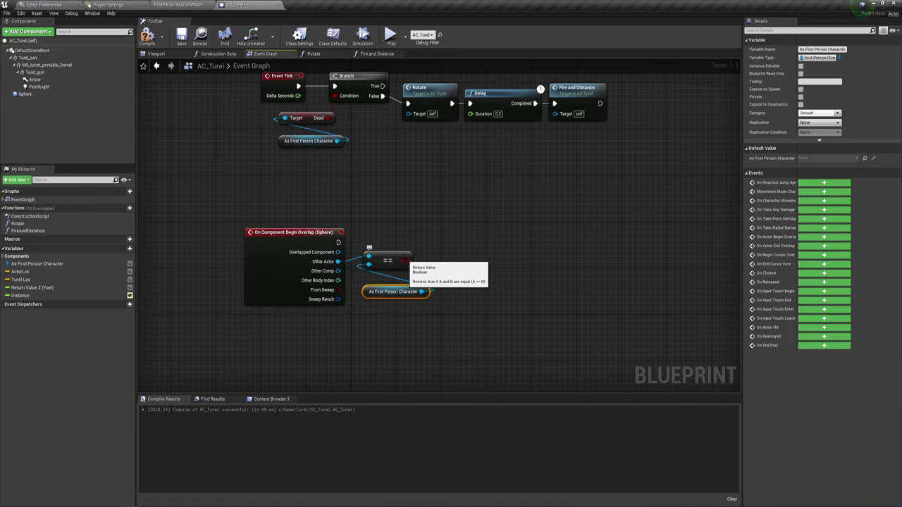
left_click(426, 231)
- Feed the overlap event into a Branch driven by the equality check
mouse_move(422, 249)
left_mouse_down()
mouse_move(445, 239)
mouse_move(415, 259)
left_mouse_up()
right_click_drag(476, 252, 412, 252)
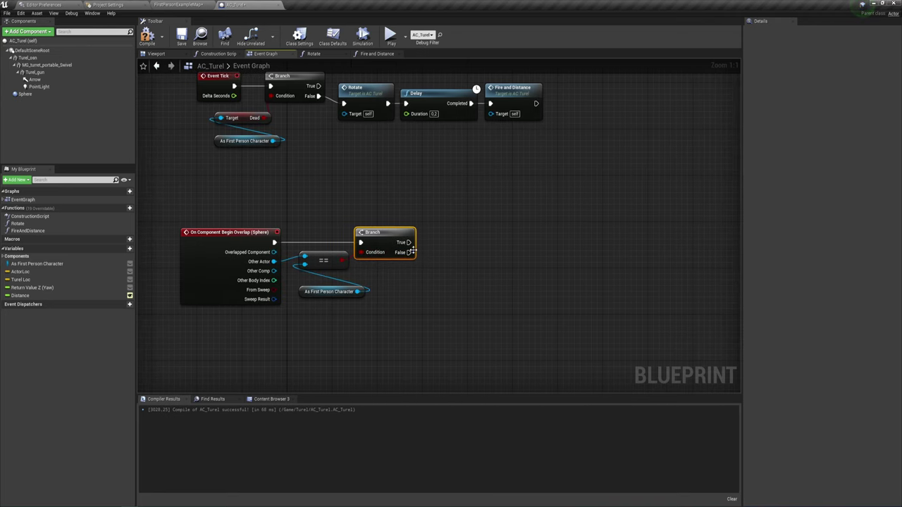
left_click_drag(461, 233, 461, 232)
left_click(432, 261)
right_click_drag(407, 244, 379, 264)
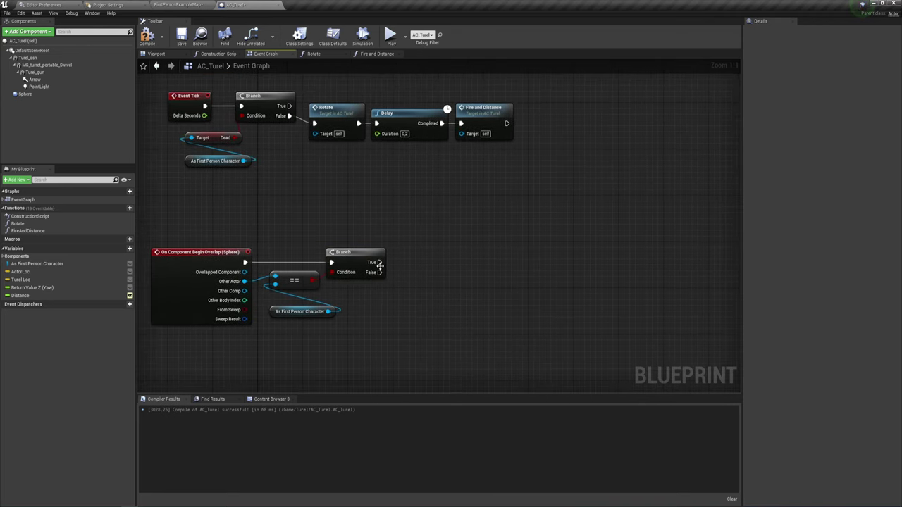
left_click_drag(434, 241, 435, 242)
- Add Set Actor Tick Enabled on the Branch's True output
type("tick")
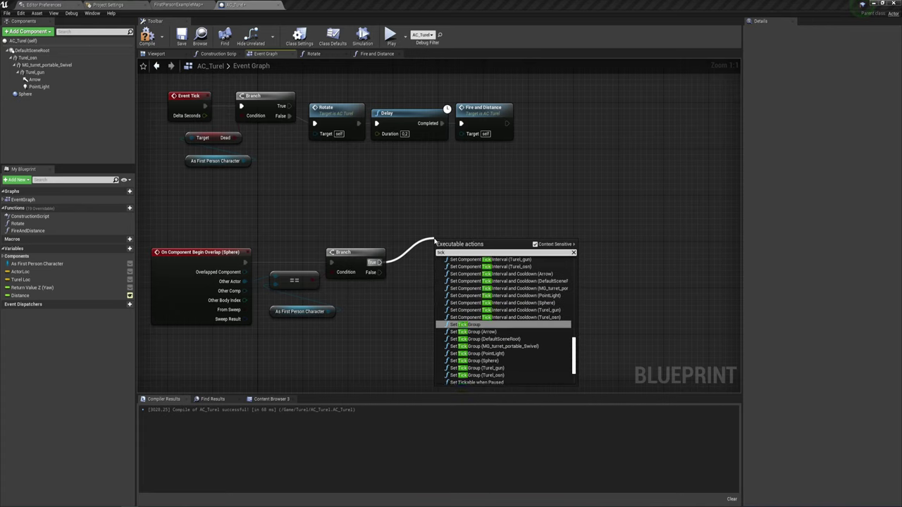
type(" ena")
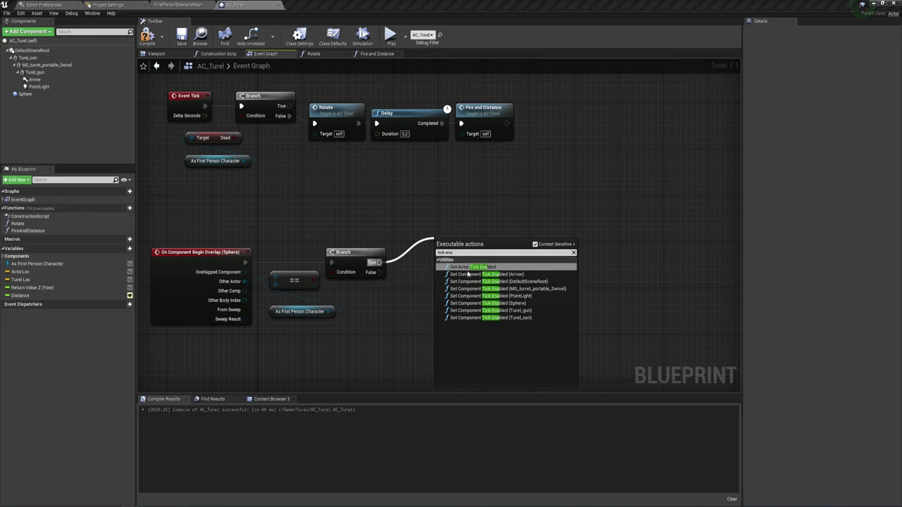
left_click(465, 267)
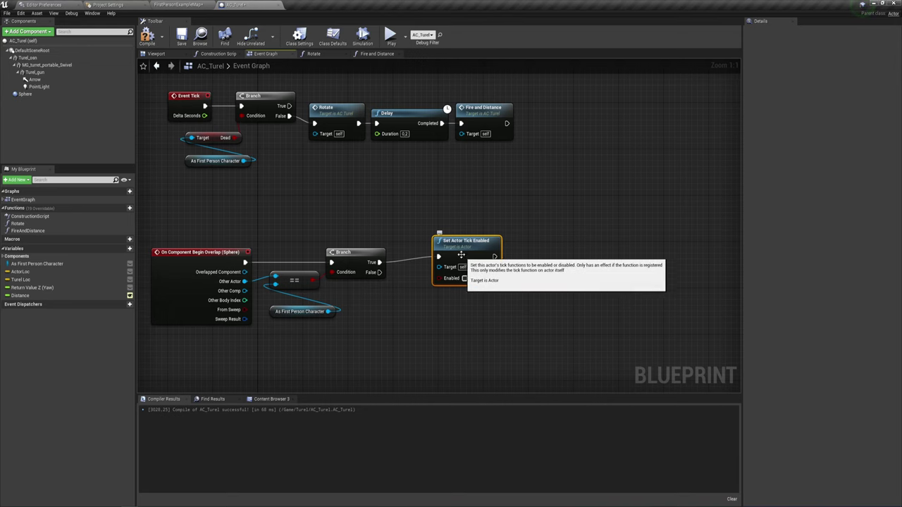
right_click_drag(460, 255, 450, 256)
left_click_drag(450, 257, 443, 256)
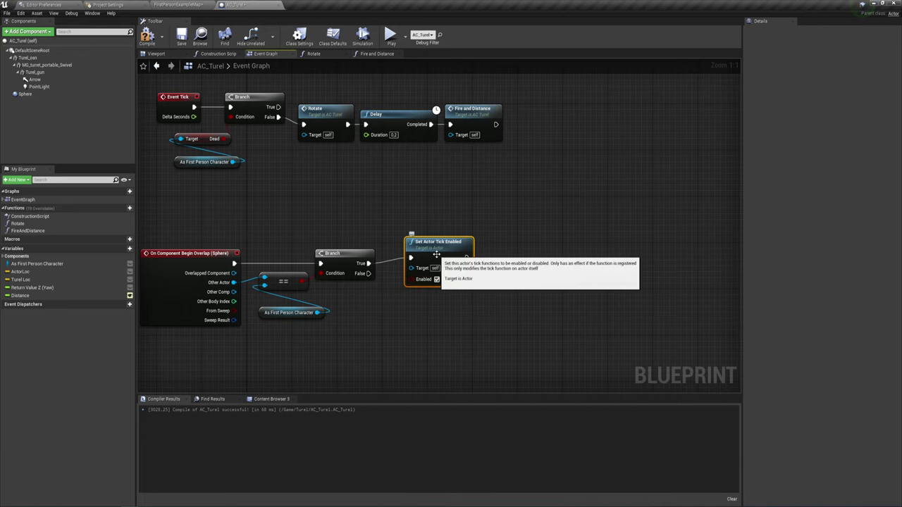
- Paste a Set Actor Tick Enabled copy after the BeginPlay SET node, with Enabled unchecked
right_click_drag(437, 255, 474, 374)
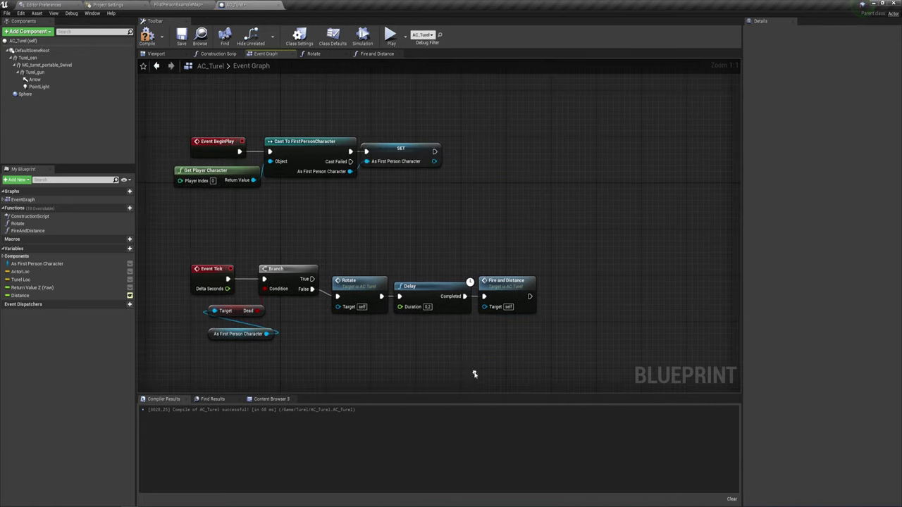
key("ctrl+v")
left_click_drag(475, 165, 458, 135)
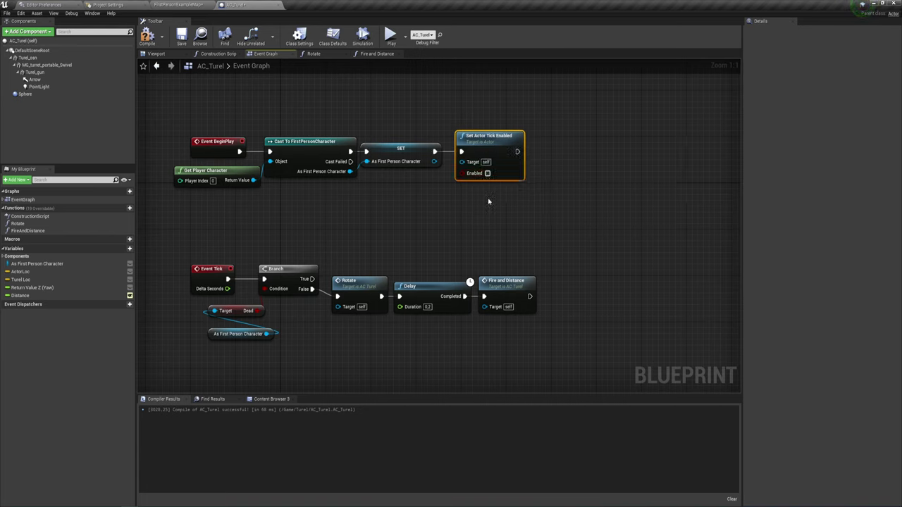
- Test-play the level twice, walking toward the turret, and end each run with Esc
left_click(392, 33)
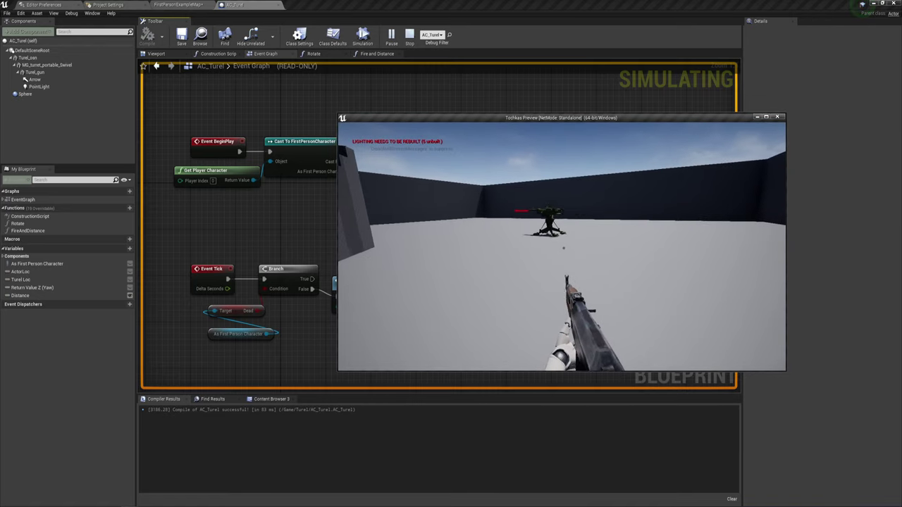
key("w")
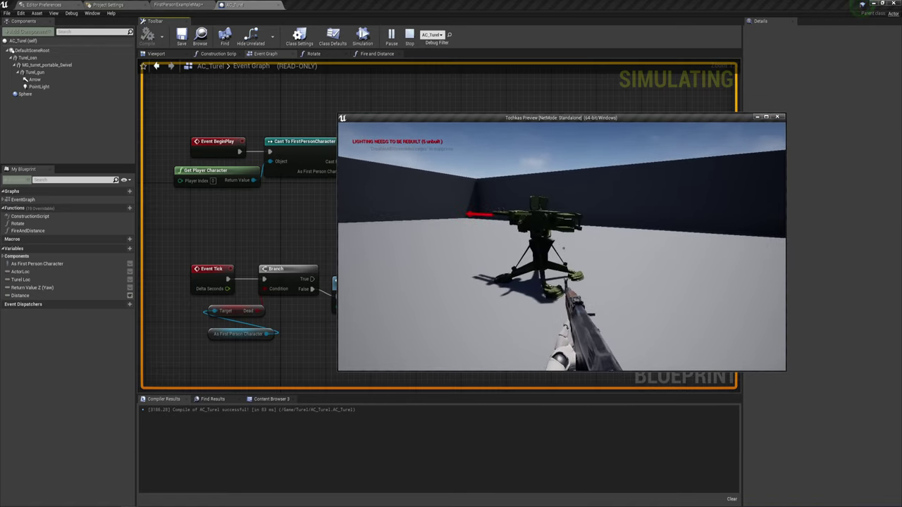
key("Escape")
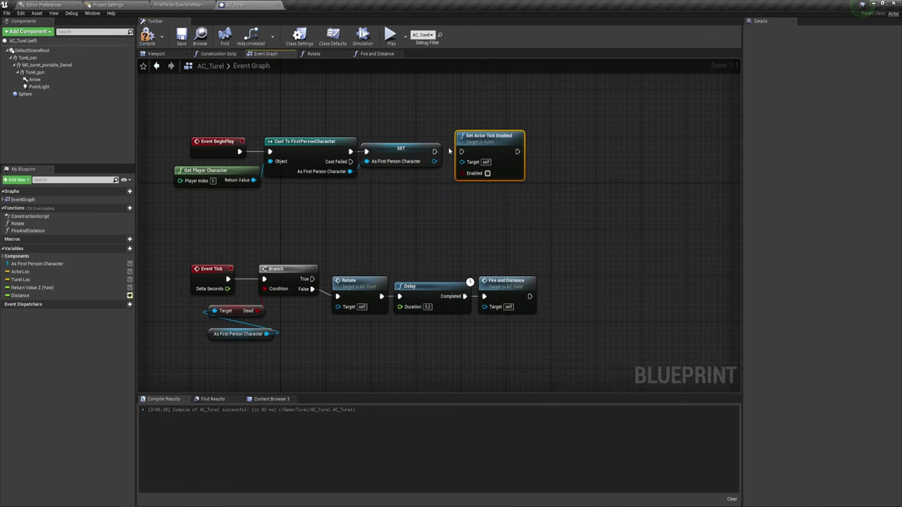
left_click(390, 35)
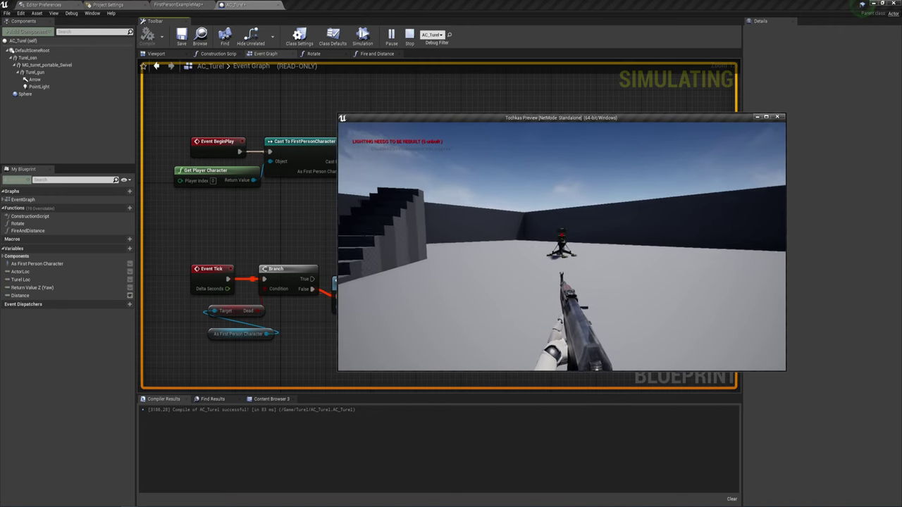
key("Escape")
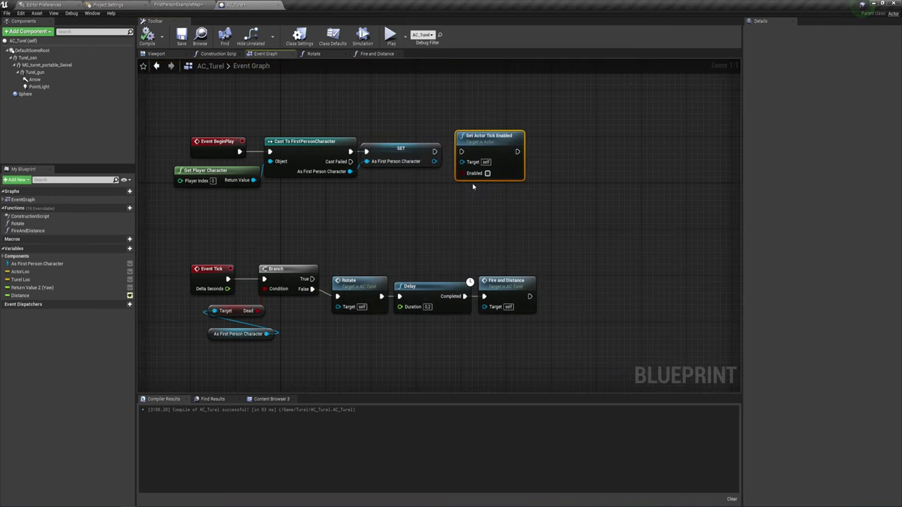
- In FirstPersonExampleMap, move FirstPersonCharacter farther left across the arena floor
left_click(194, 6)
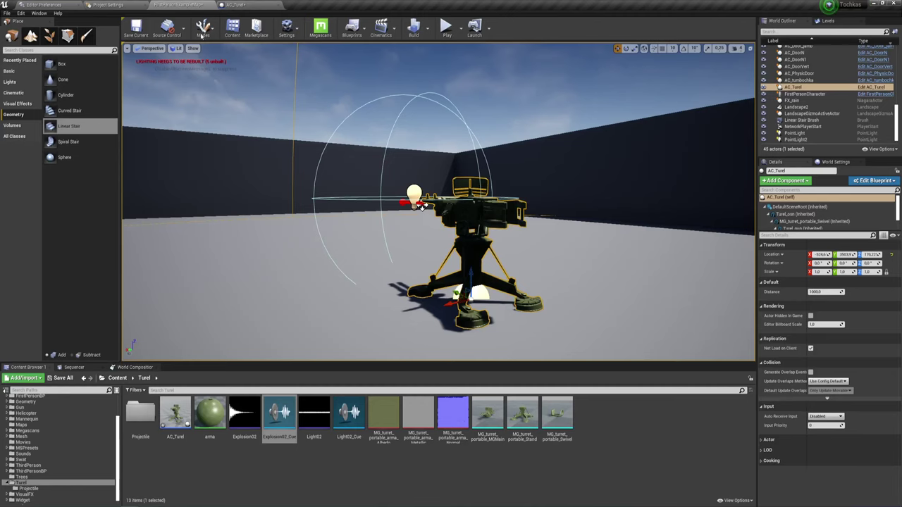
right_click_drag(421, 205, 122, 148)
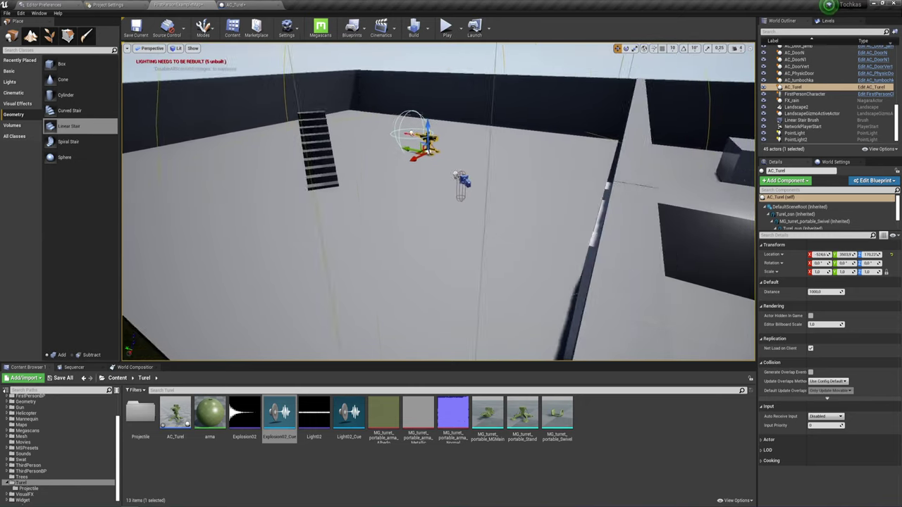
right_click_drag(487, 223, 473, 224)
left_click(510, 188)
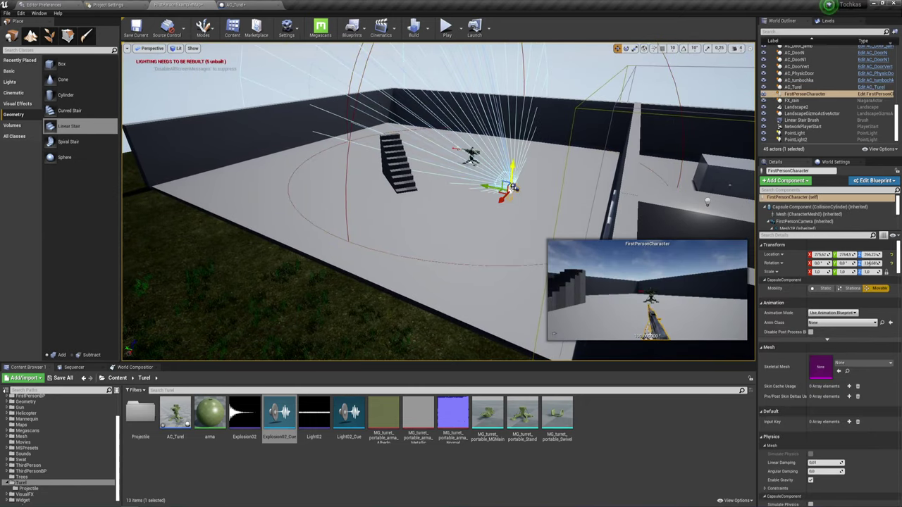
left_click_drag(492, 189, 312, 190)
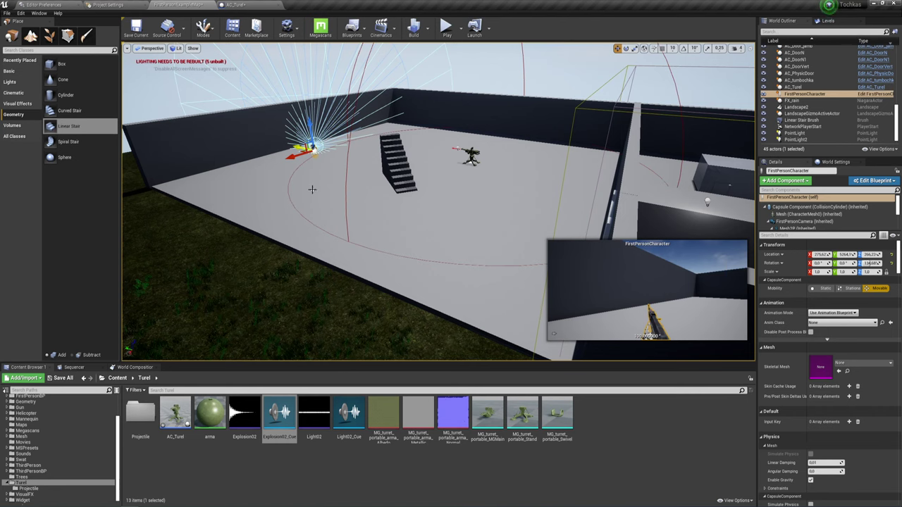
left_click_drag(292, 155, 245, 169)
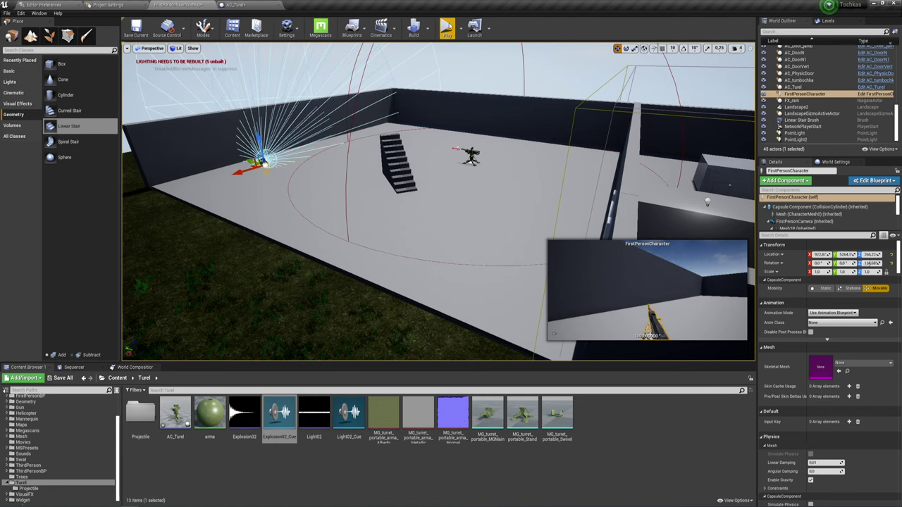
- Run a brief test play, stop it, and return to AC_Turel's Event Graph
left_click(447, 29)
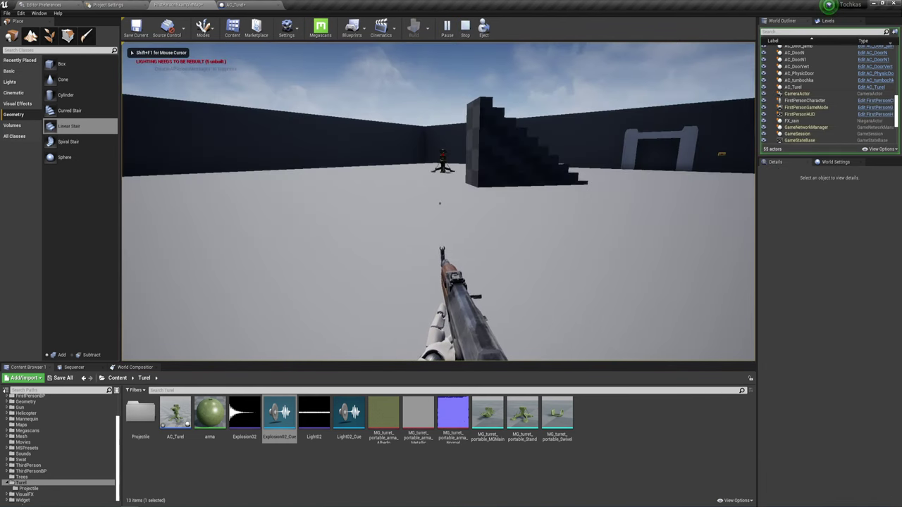
key("Escape")
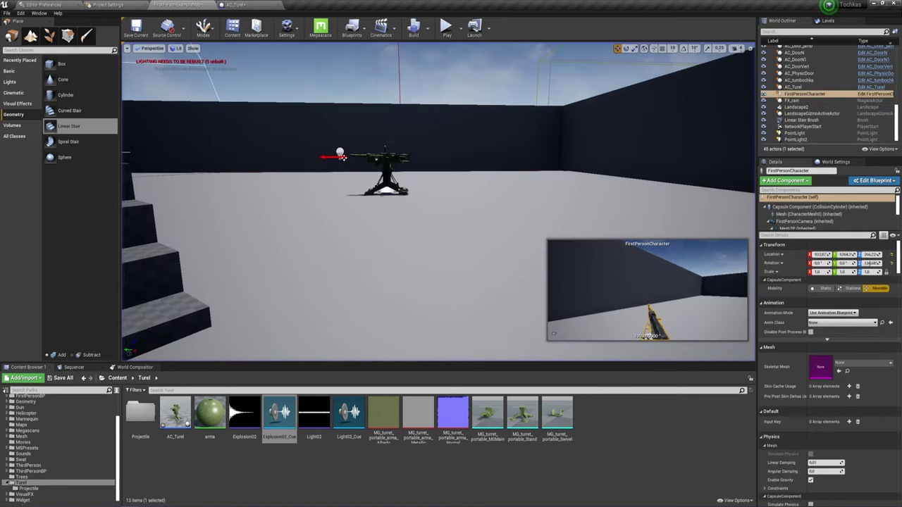
left_click(236, 4)
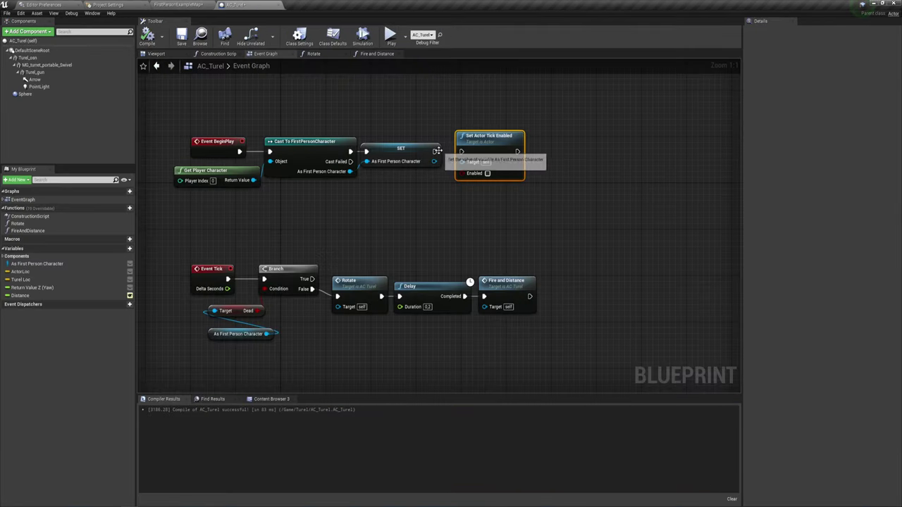
- Wire the BeginPlay SET node into Set Actor Tick Enabled and compile AC_Turel
left_click_drag(435, 151, 461, 152)
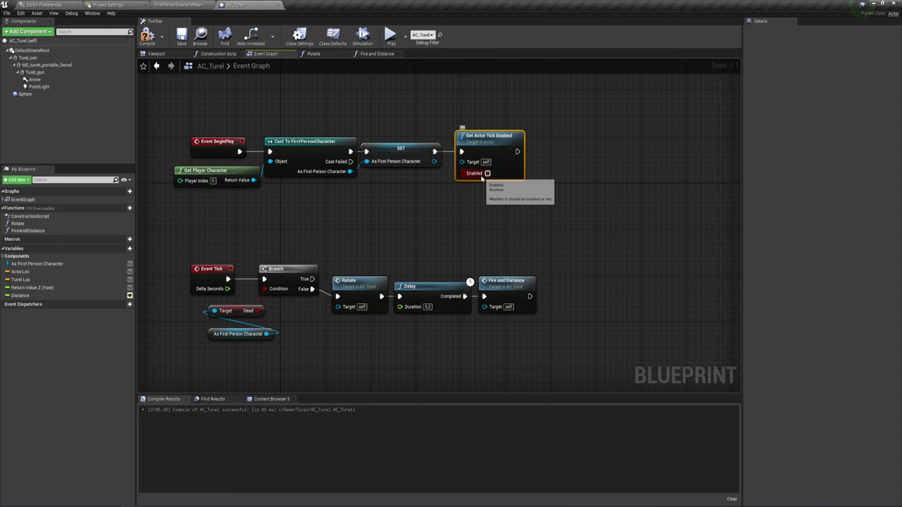
mouse_move(493, 241)
right_mouse_down()
mouse_move(486, 216)
mouse_move(496, 187)
right_mouse_up()
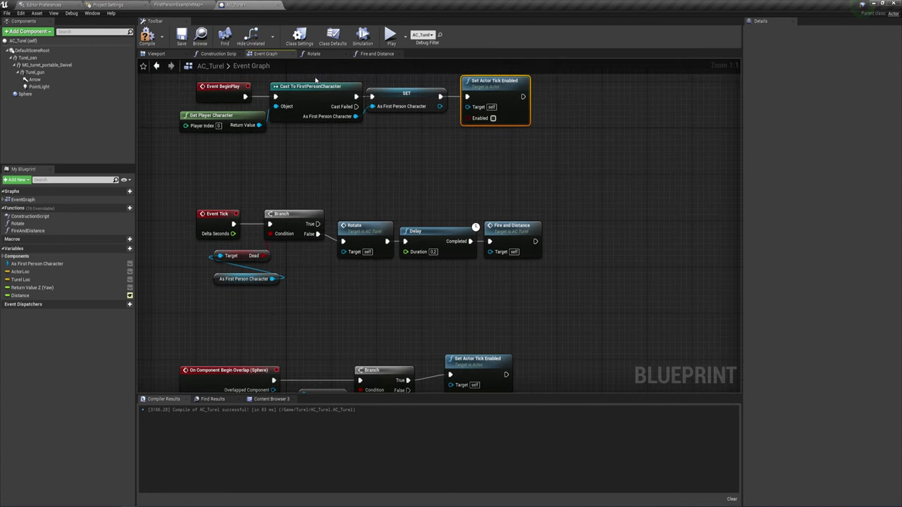
left_click(148, 36)
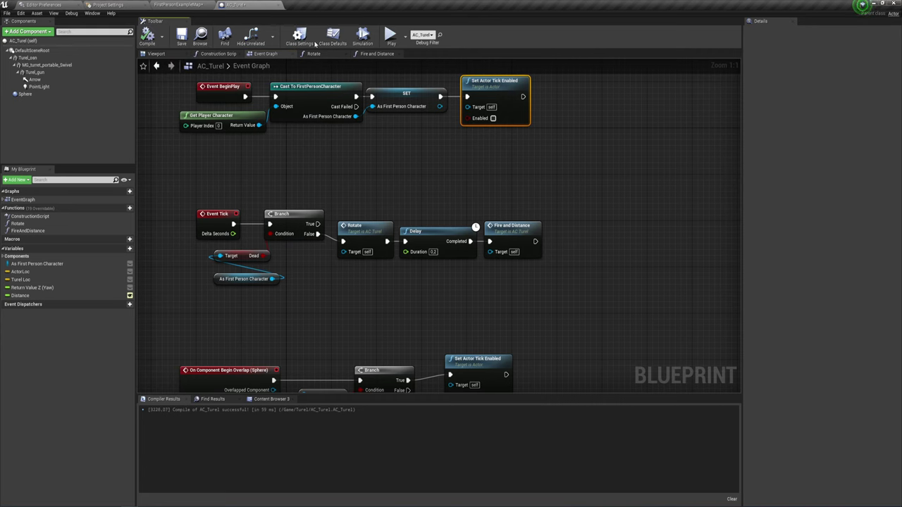
- Test-play twice, walking toward the turret each time and stopping with Esc
left_click(391, 36)
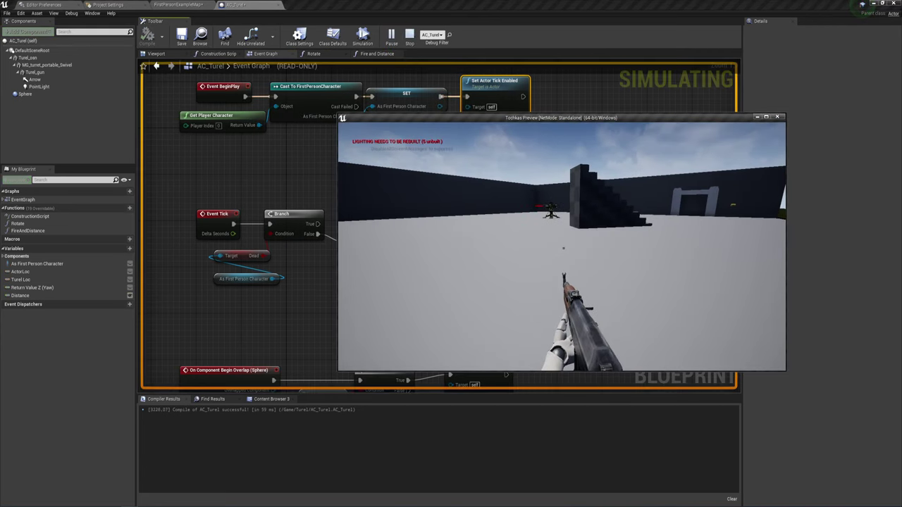
key("w")
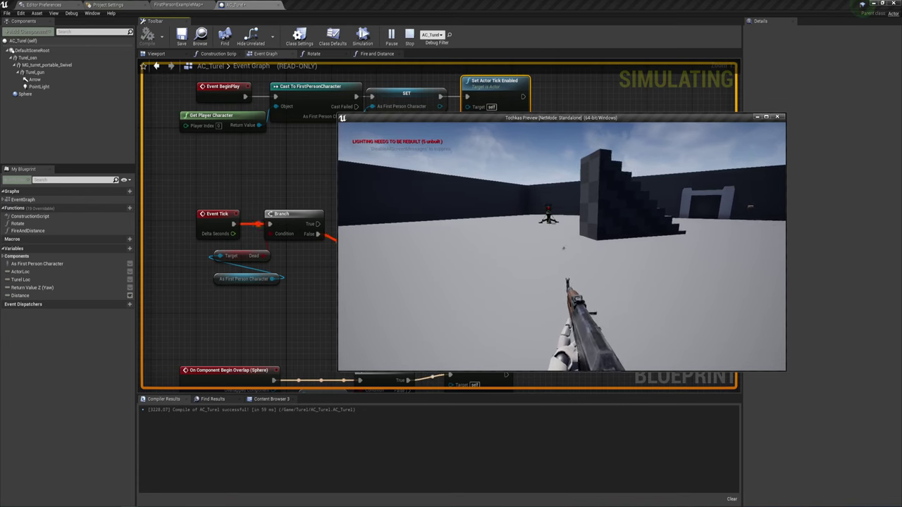
key("Escape")
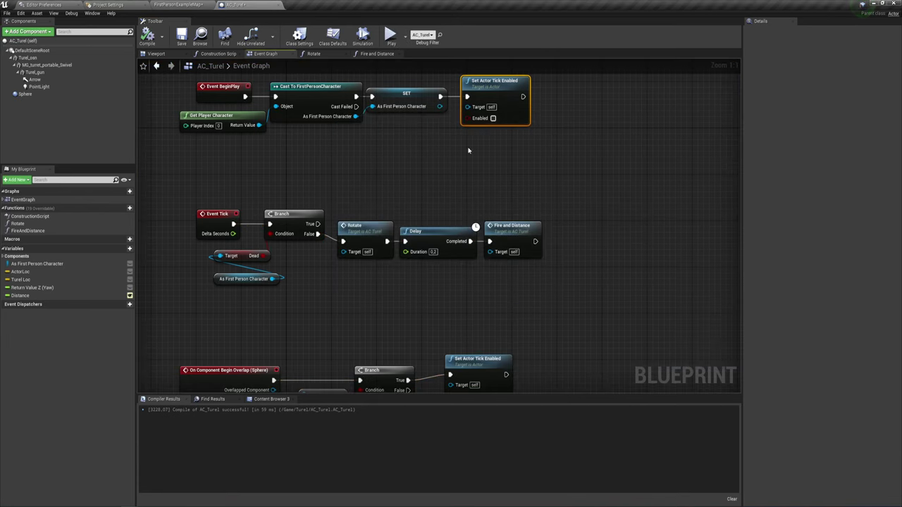
left_click(392, 39)
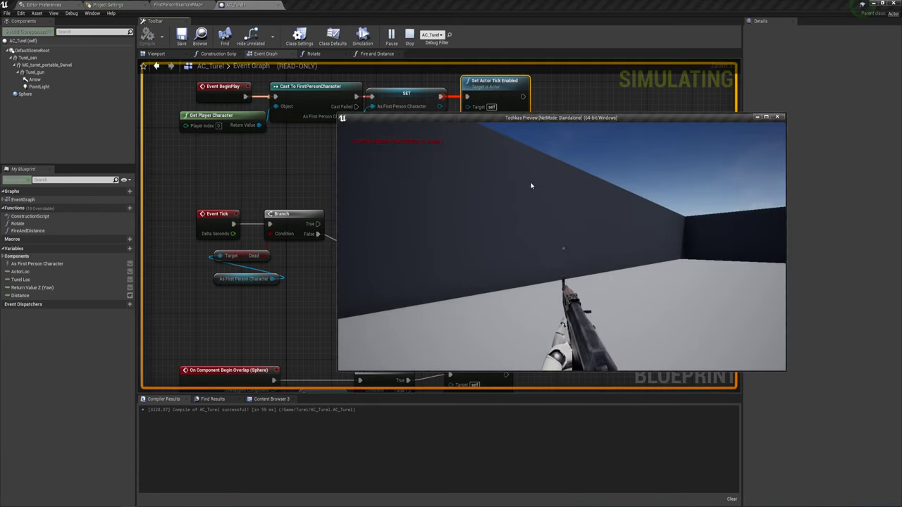
key("w")
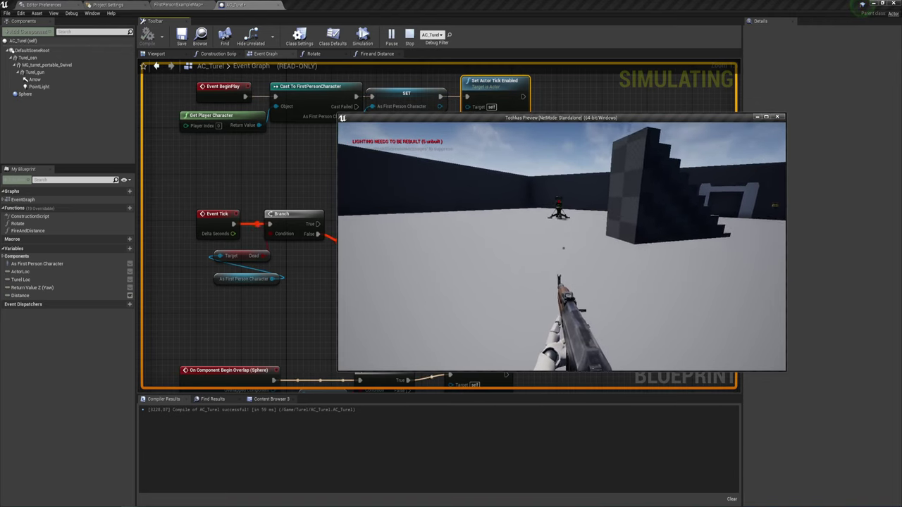
key("Escape")
right_click_drag(619, 243, 526, 198)
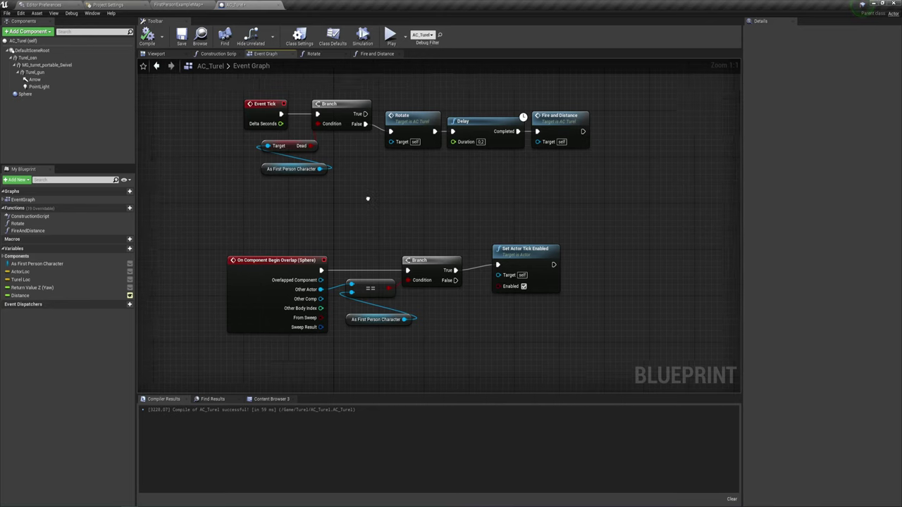
- Rearrange the Event Tick chain of Rotate, Delay and Fire and Distance nodes
right_click_drag(366, 197, 384, 267)
left_click_drag(416, 210, 592, 162)
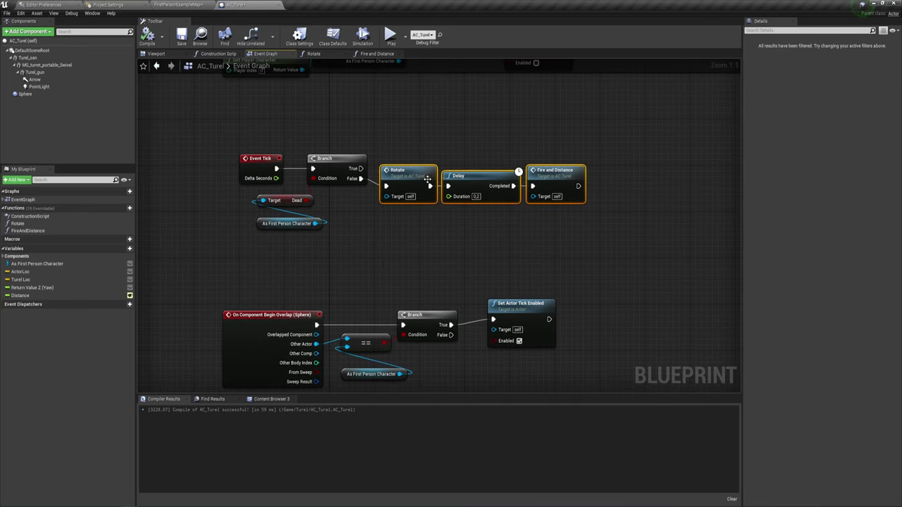
left_click_drag(458, 176, 577, 175)
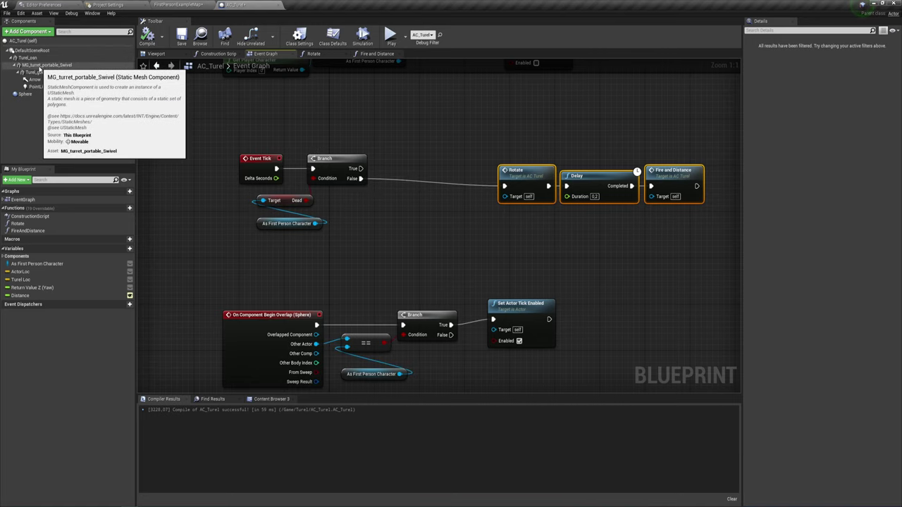
left_click(462, 213)
mouse_move(462, 214)
left_mouse_down()
mouse_move(709, 164)
mouse_move(572, 180)
left_mouse_up()
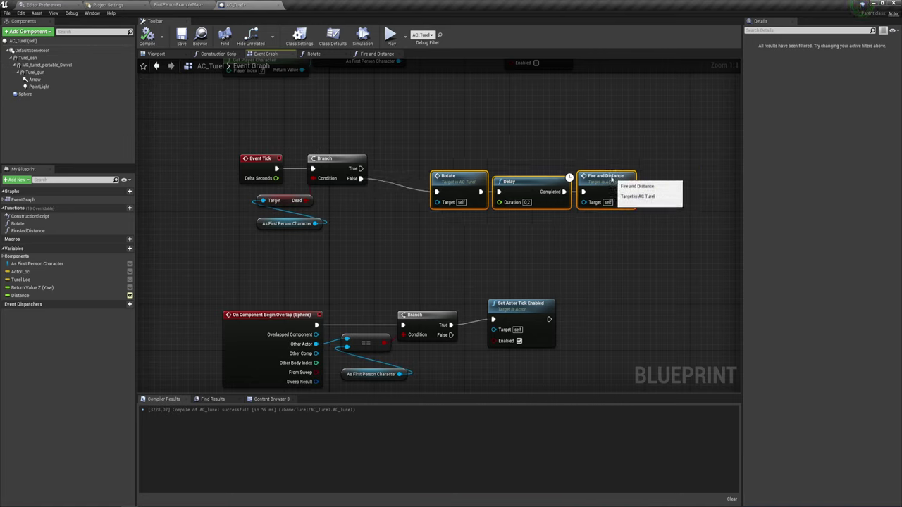
right_click_drag(491, 202, 436, 154)
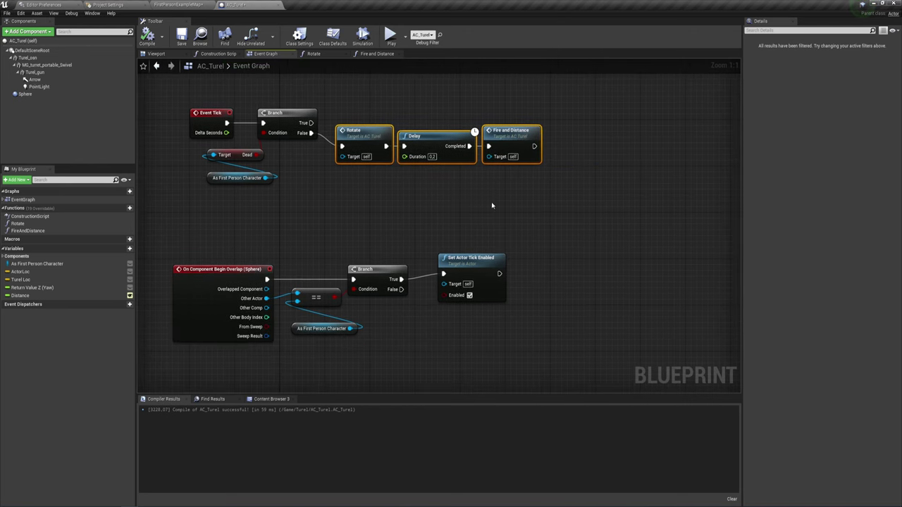
mouse_move(492, 201)
right_mouse_down()
mouse_move(510, 177)
mouse_move(440, 177)
right_mouse_up()
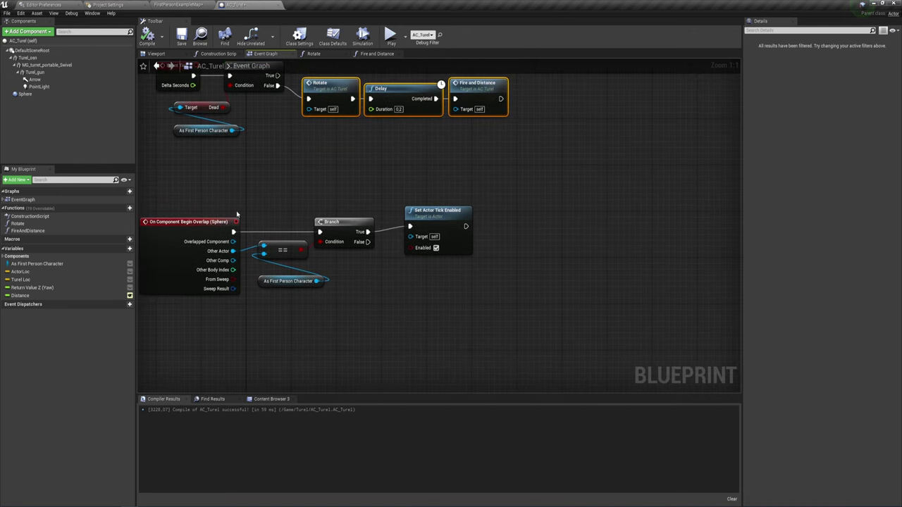
- Move the overlap's Set Actor Tick Enabled far right, leaving space after the Branch
mouse_move(422, 216)
left_mouse_down()
mouse_move(409, 223)
mouse_move(421, 223)
left_mouse_up()
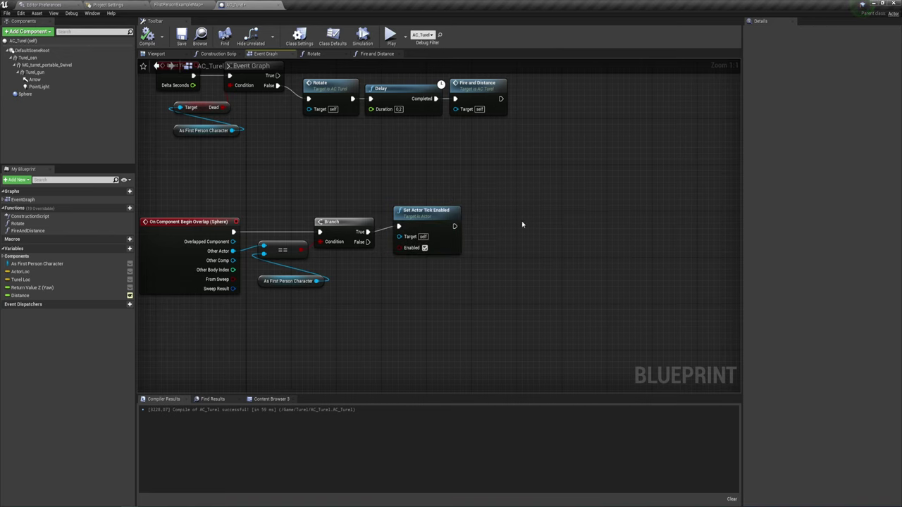
right_click_drag(521, 225, 456, 241)
mouse_move(388, 242)
left_mouse_down()
mouse_move(428, 237)
mouse_move(423, 221)
left_mouse_up()
right_click_drag(423, 221, 465, 253)
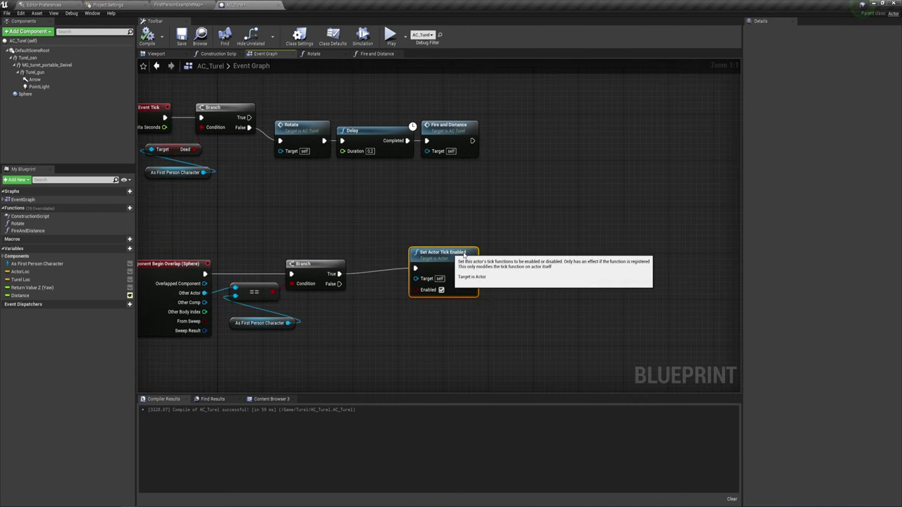
left_click_drag(464, 253, 627, 254)
left_click_drag(339, 274, 355, 266)
- Add a Timeline after the overlap Branch, pushing Set Actor Tick Enabled further right
type("time")
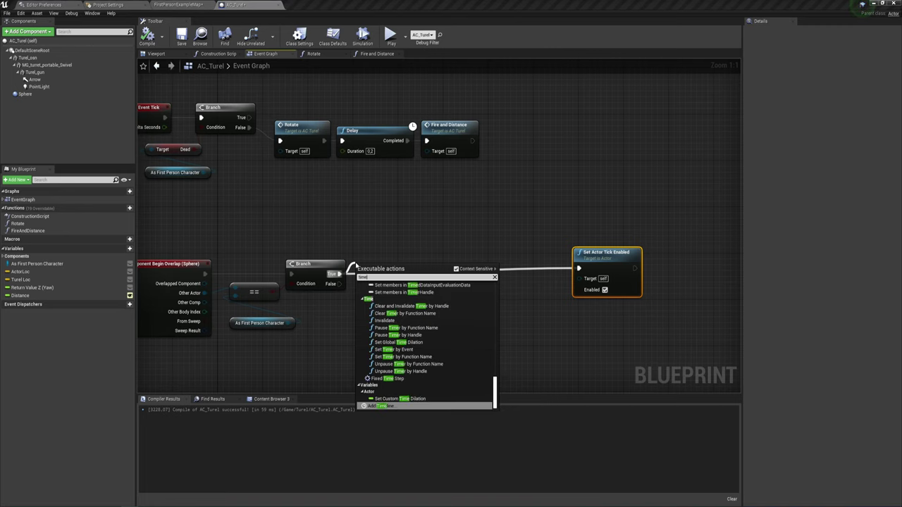
type("l")
left_click(380, 360)
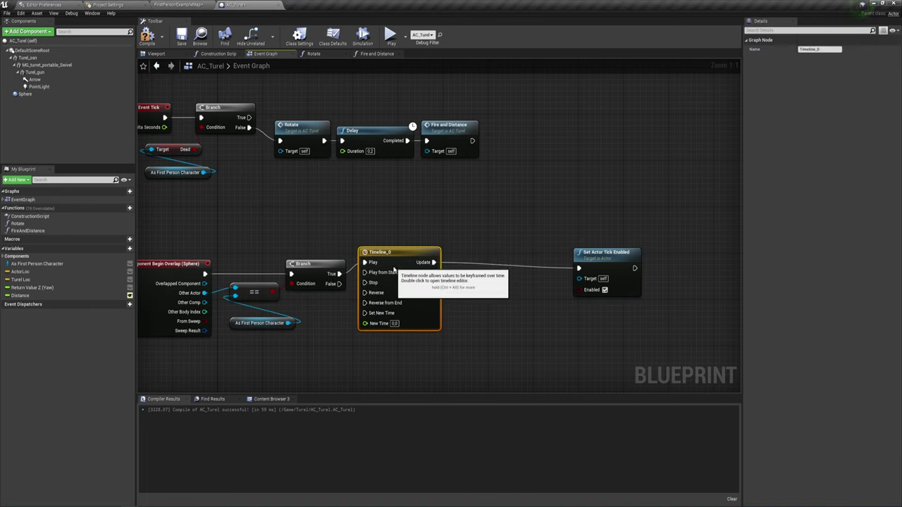
left_click_drag(367, 278, 339, 274)
right_click_drag(450, 282, 403, 276)
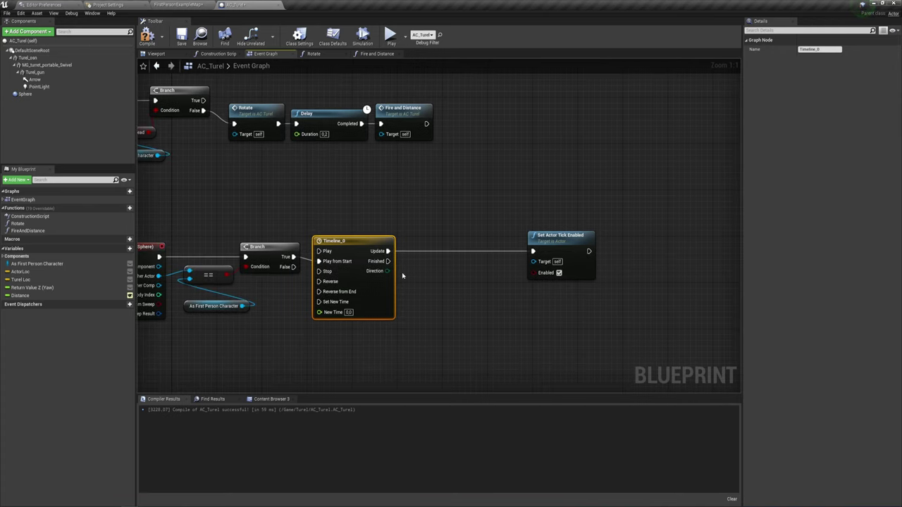
left_click_drag(564, 243, 619, 243)
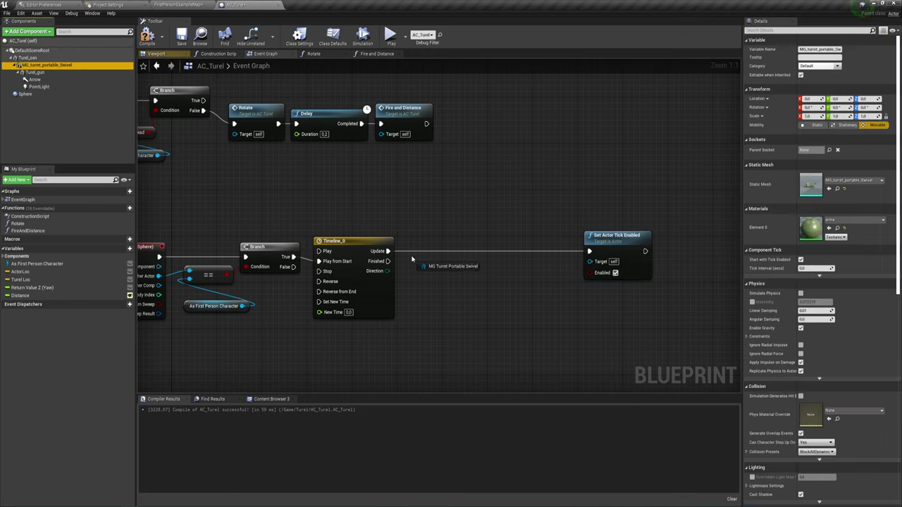
- Have the timeline Update drive the swivel's SetWorldRotation, followed by Set Actor Tick Enabled
left_click_drag(24, 66, 419, 259)
left_click_drag(474, 259, 425, 284)
type("s")
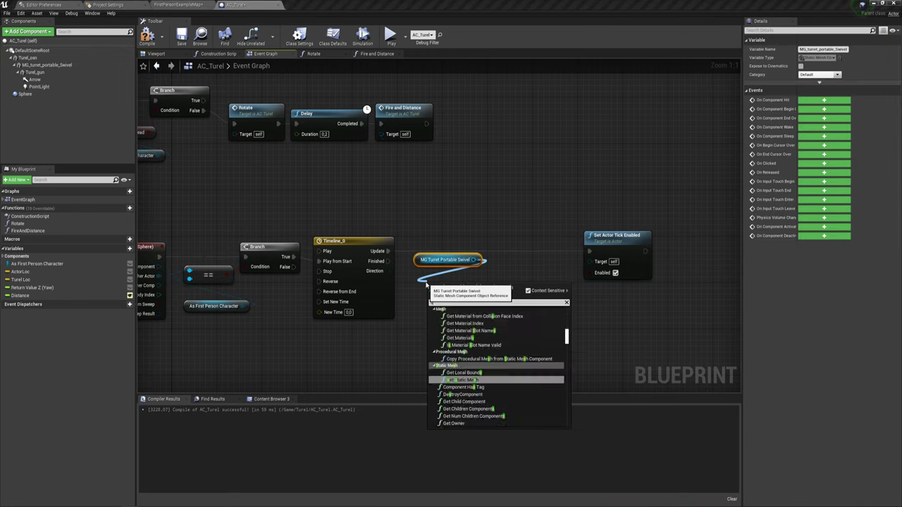
type("et m")
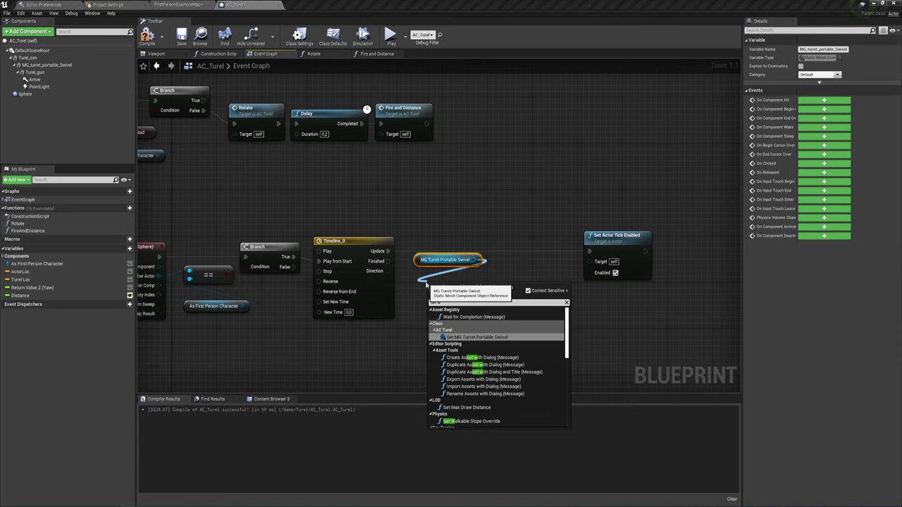
type("worl")
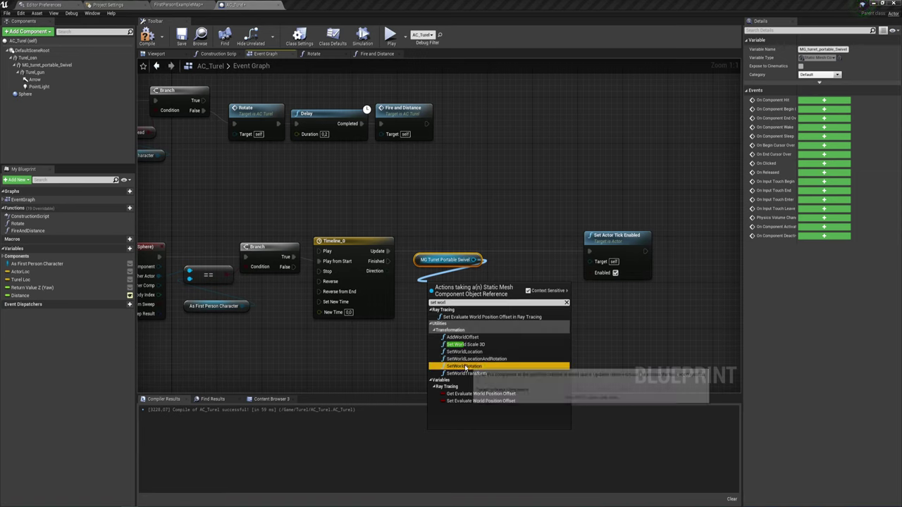
left_click(465, 366)
mouse_move(447, 343)
left_mouse_down()
mouse_move(459, 255)
mouse_move(495, 241)
left_mouse_up()
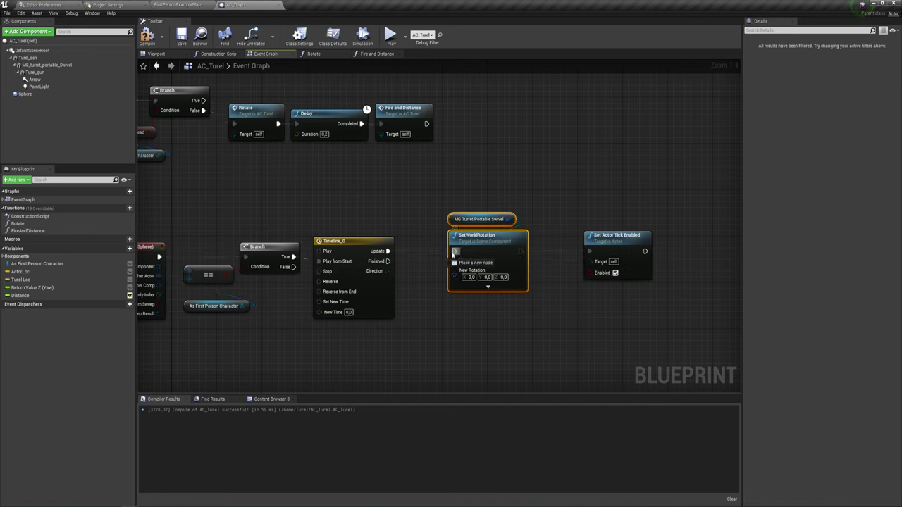
left_click_drag(453, 252, 388, 252)
left_click_drag(521, 252, 589, 251)
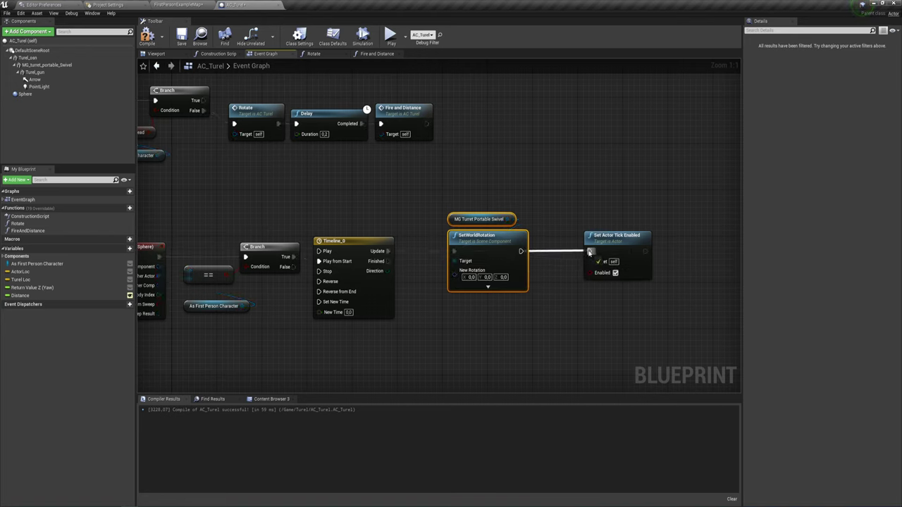
left_click_drag(490, 241, 519, 240)
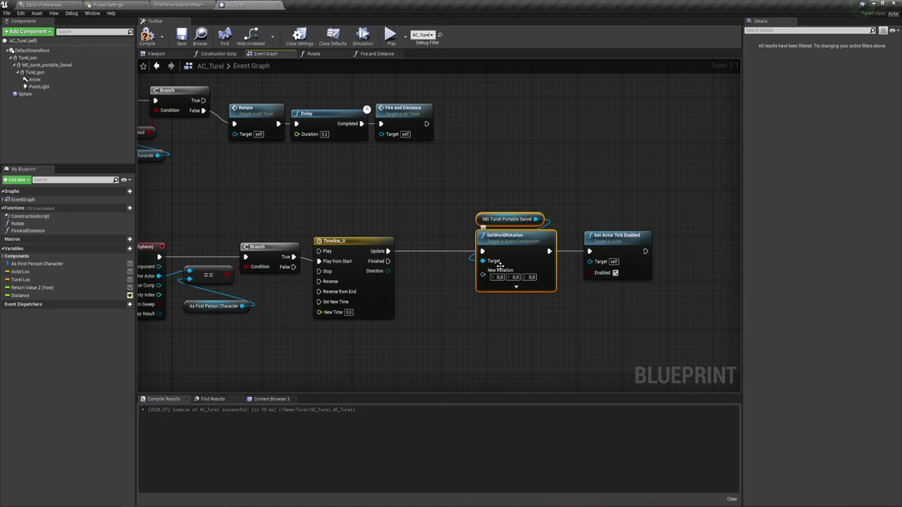
- Split SetWorldRotation's New Rotation pin into Roll, Pitch and Yaw
right_click(495, 264)
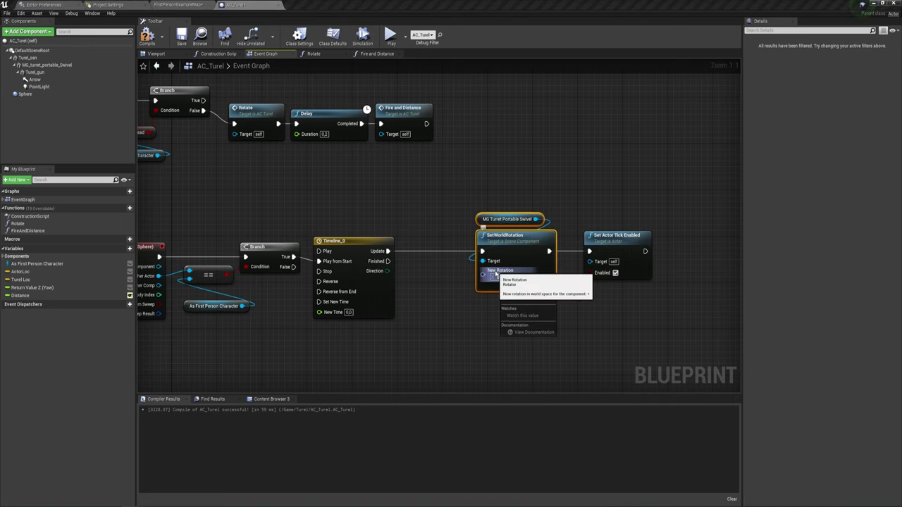
right_click(494, 271)
left_click(515, 289)
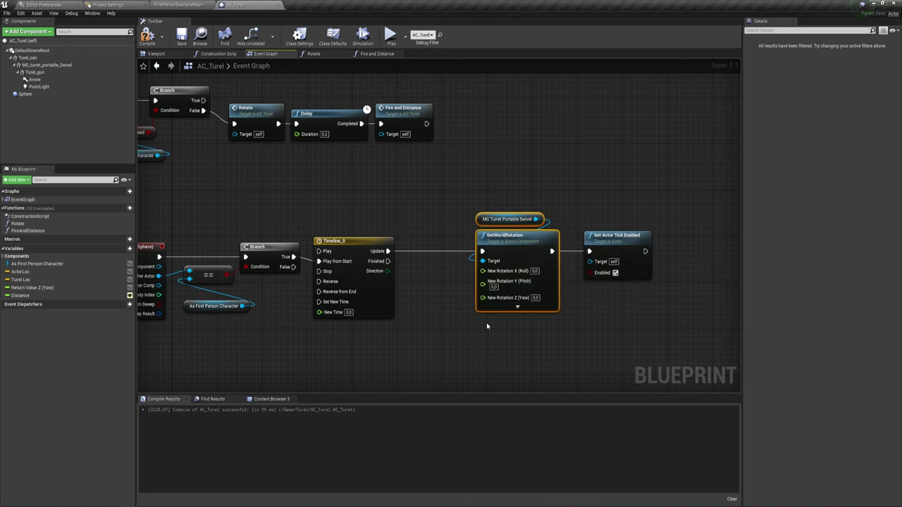
right_click_drag(449, 324, 458, 296)
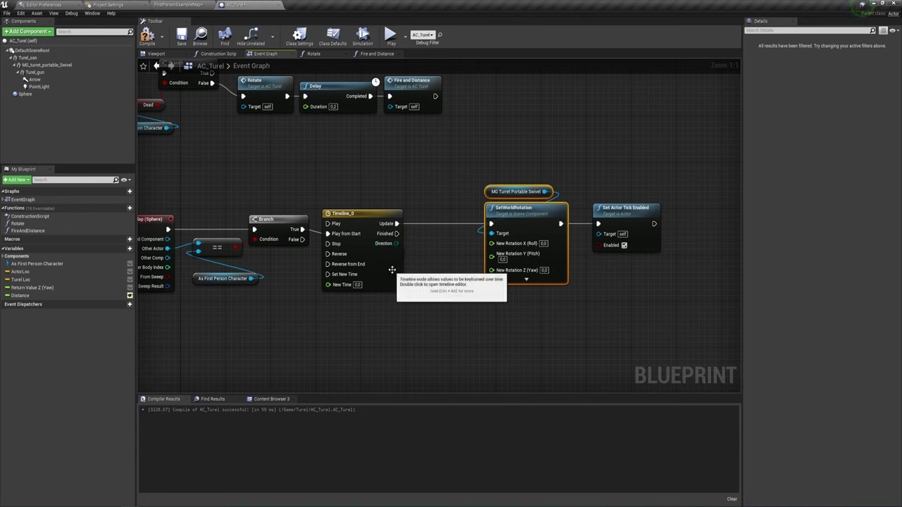
left_click(366, 222)
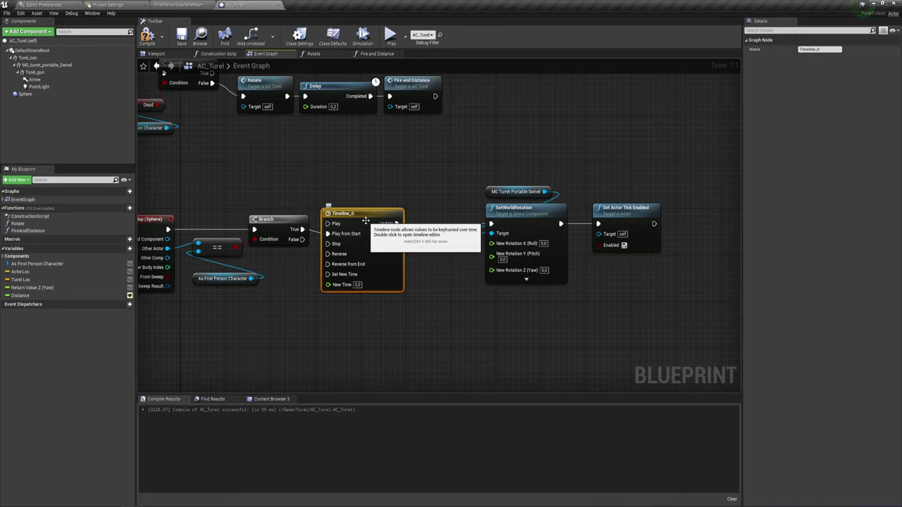
- In Timeline_0, add float track NewTrack_0 with keys at time 0 (value 0) and 3
double_click(366, 222)
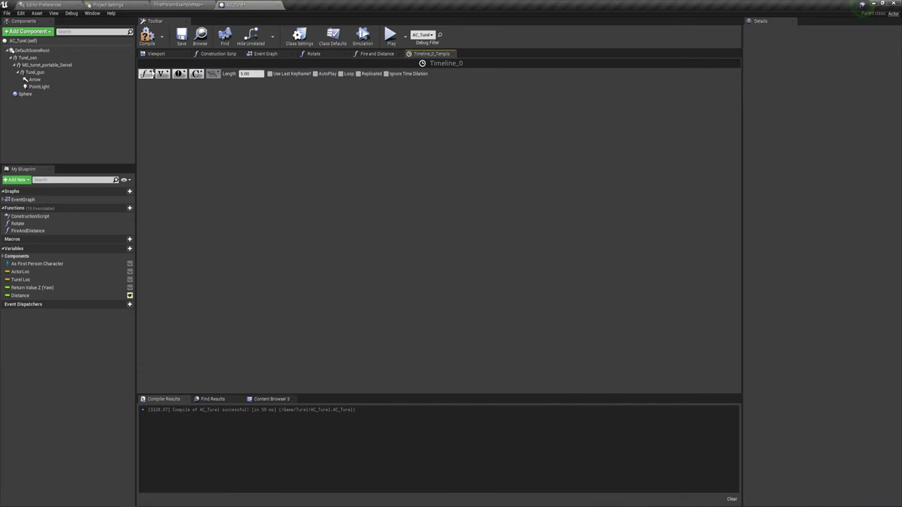
left_click(147, 73)
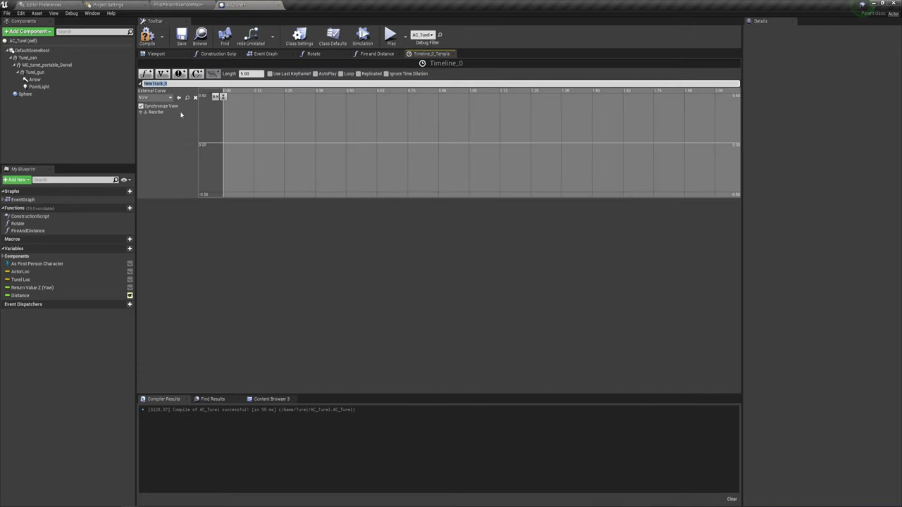
left_click(341, 115, "shift")
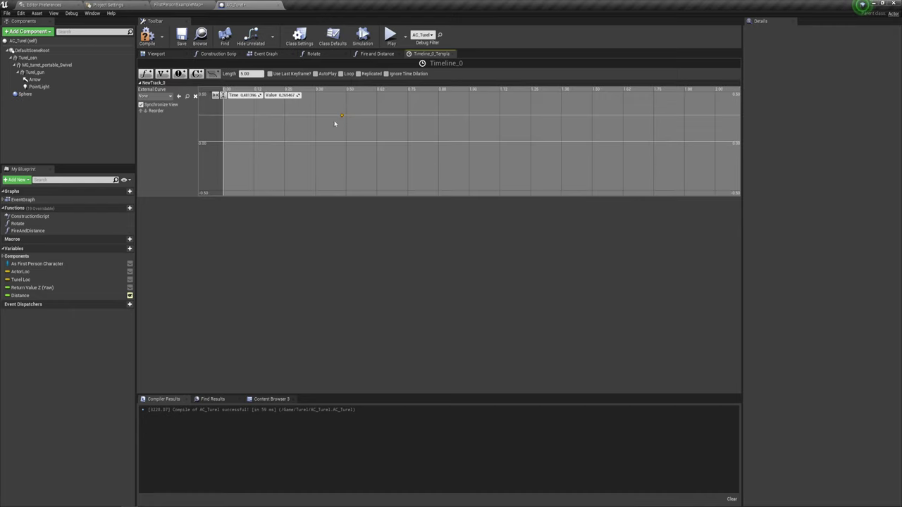
left_click(233, 141, "shift")
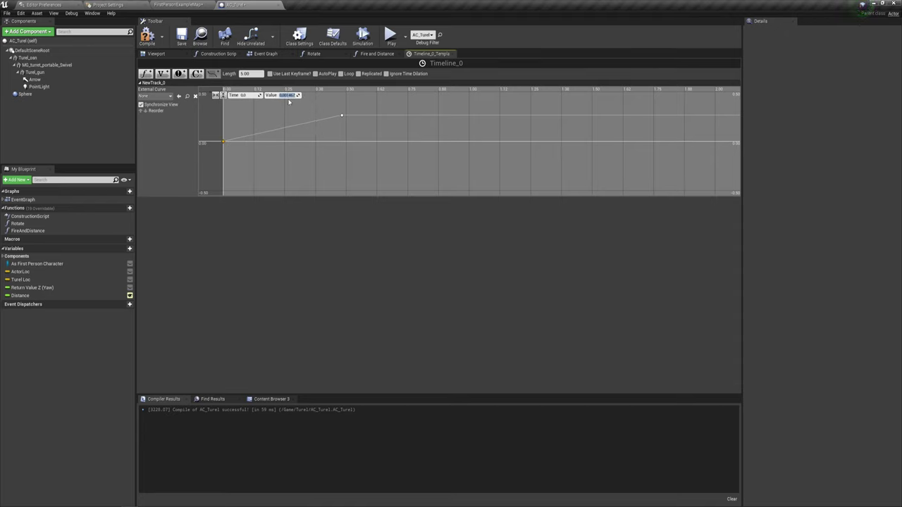
left_click(343, 117)
key("Tab")
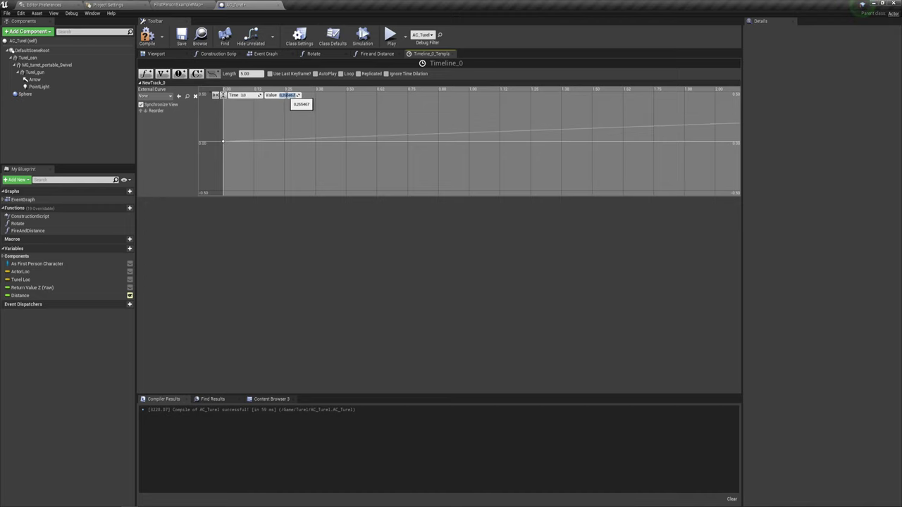
type("1")
key("Return")
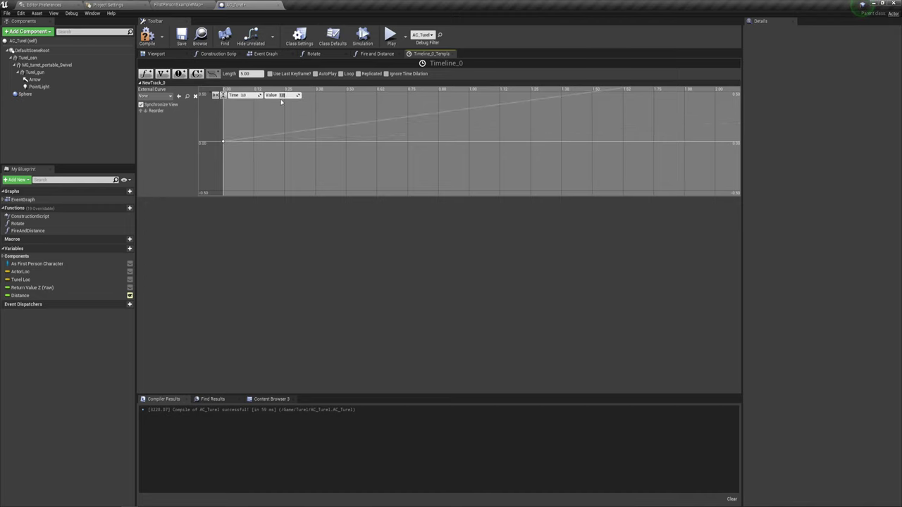
- Set the keys to Auto interpolation, make the length 3.00, and close the timeline editor
left_click(223, 142, "shift")
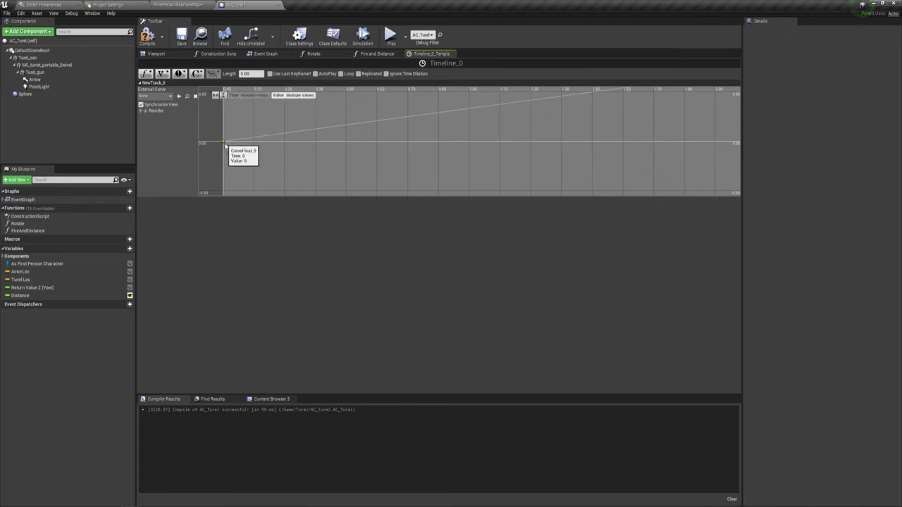
right_click(232, 145)
left_click(249, 153)
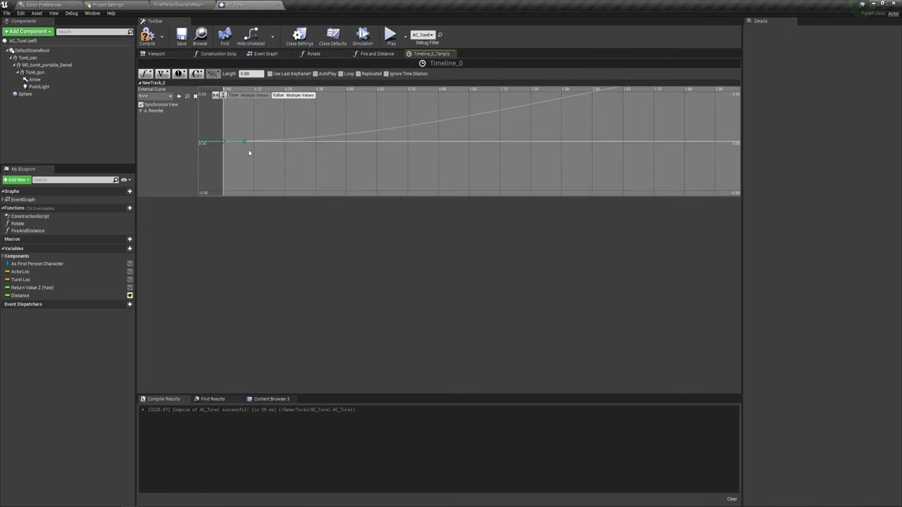
left_click(247, 74)
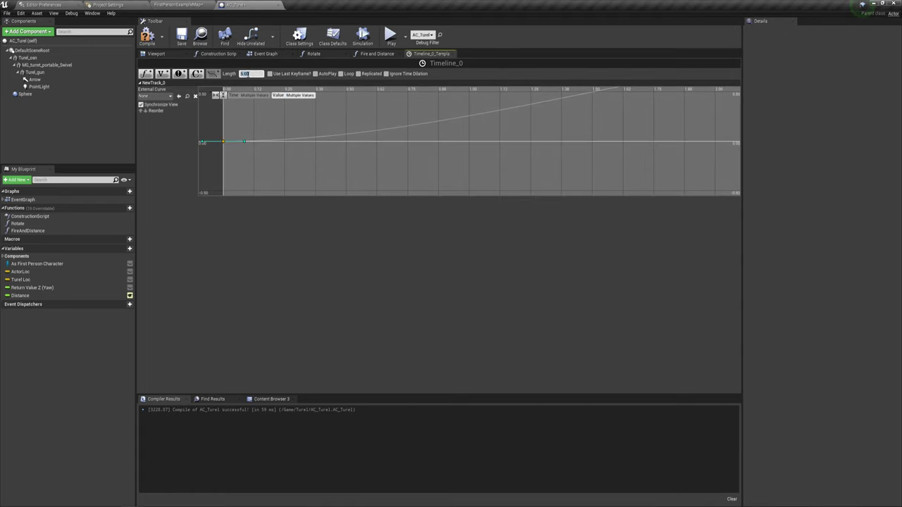
type("3")
left_click(303, 143)
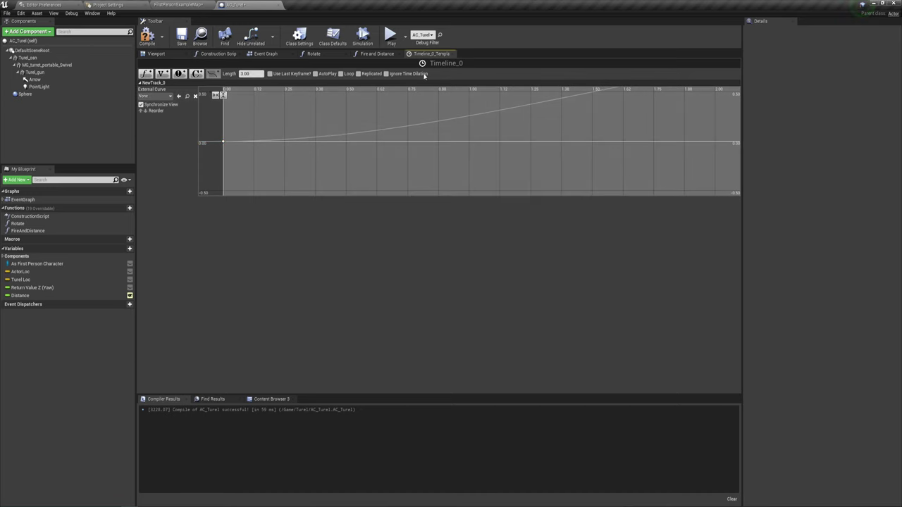
left_click(452, 55)
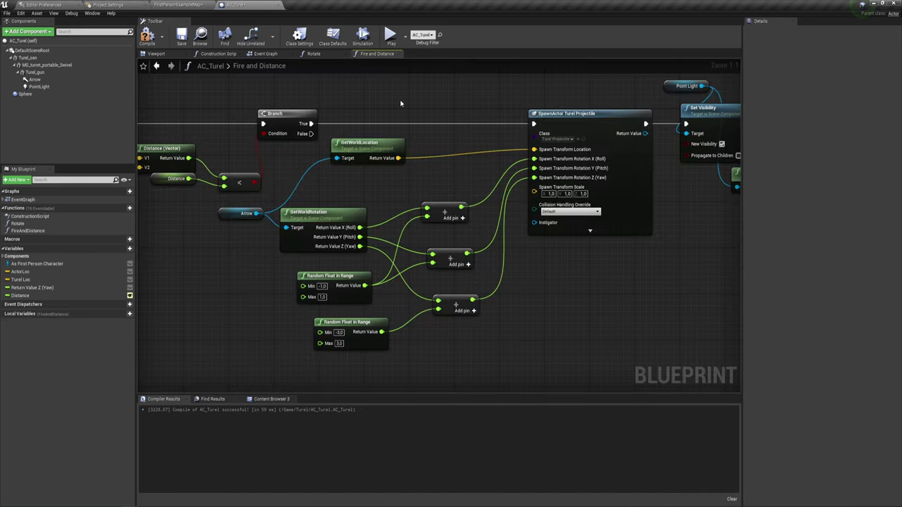
- Add a float Lerp with Timeline_0's New Track 0 as Alpha and its result driving SetWorldRotation's Yaw
left_click(265, 57)
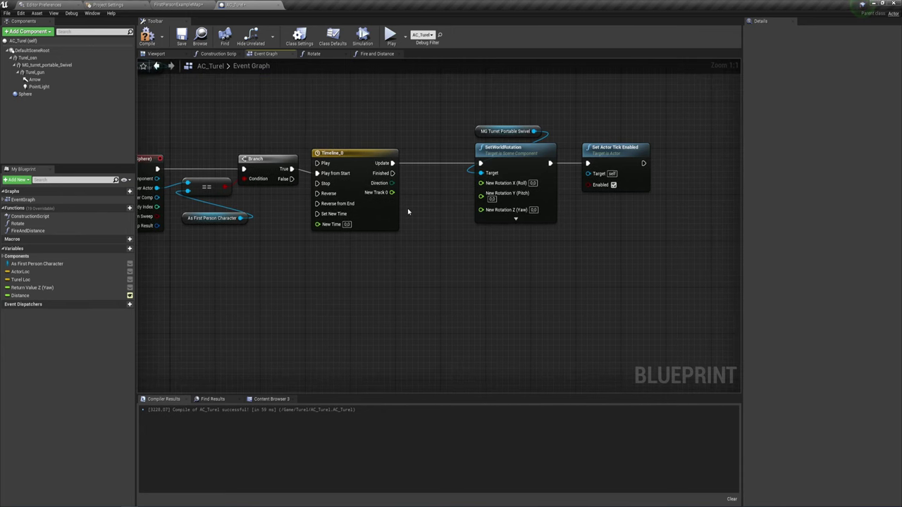
left_click_drag(501, 266, 656, 123)
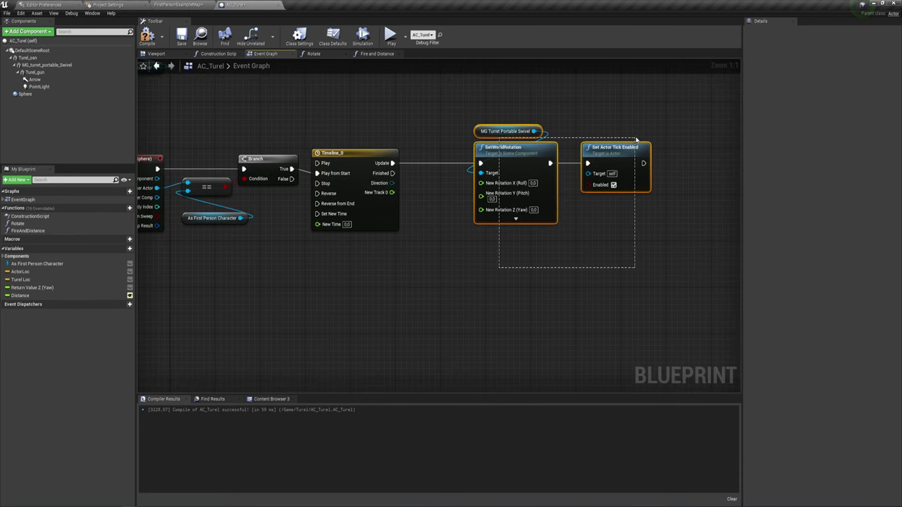
left_click_drag(612, 147, 669, 147)
mouse_move(501, 229)
right_mouse_down()
mouse_move(469, 224)
mouse_move(433, 190)
right_mouse_up()
left_click_drag(388, 174, 443, 200)
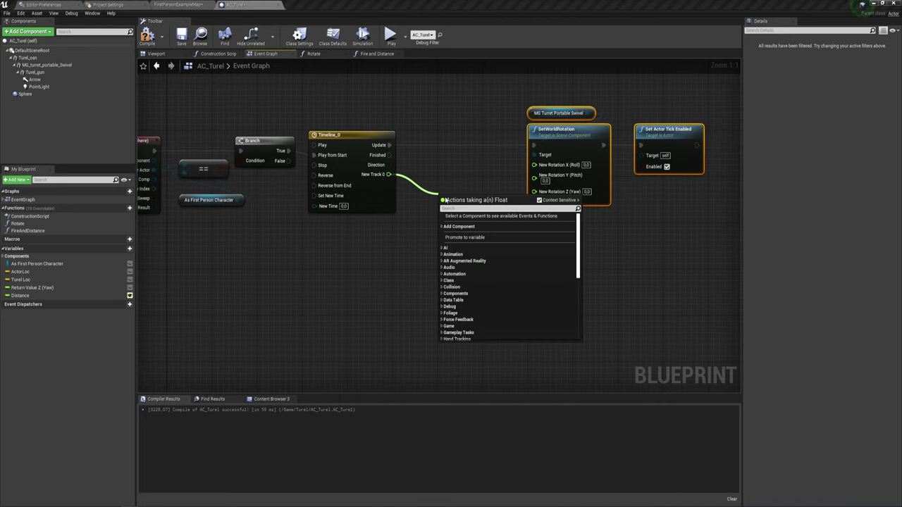
type("lerp")
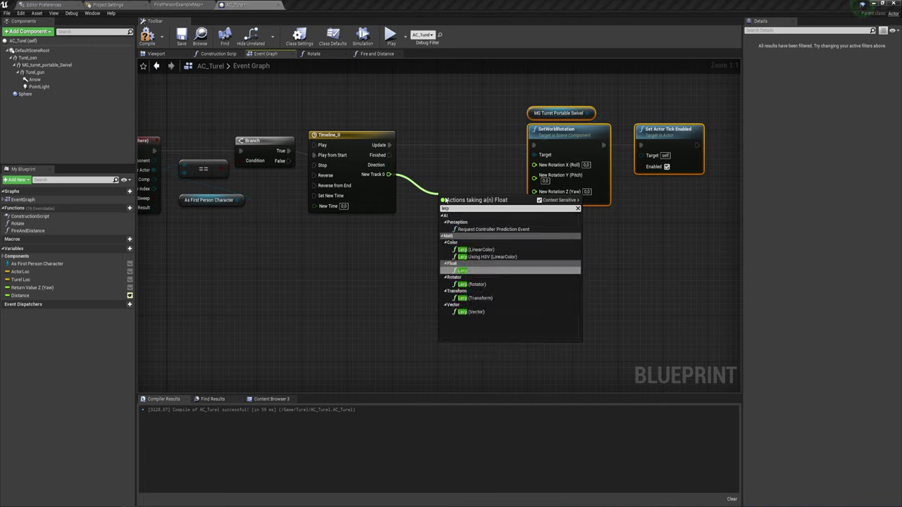
left_click(463, 270)
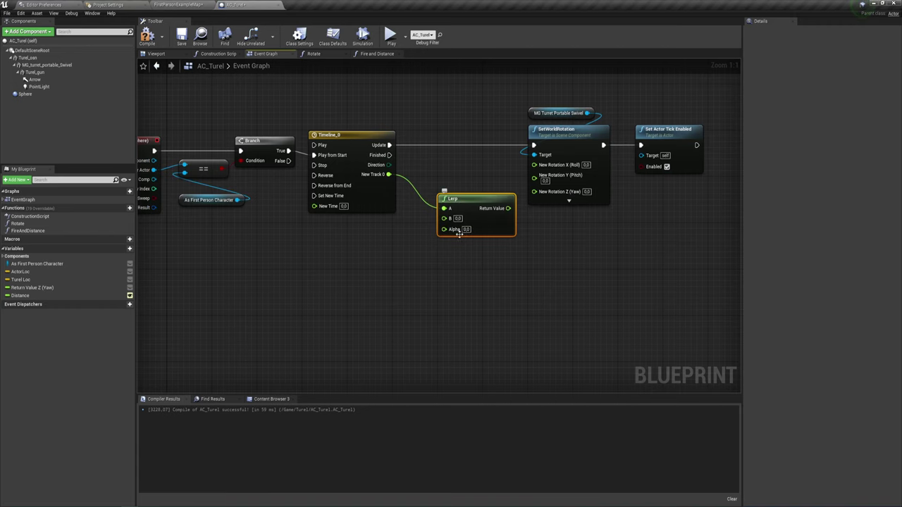
left_click_drag(443, 230, 389, 174)
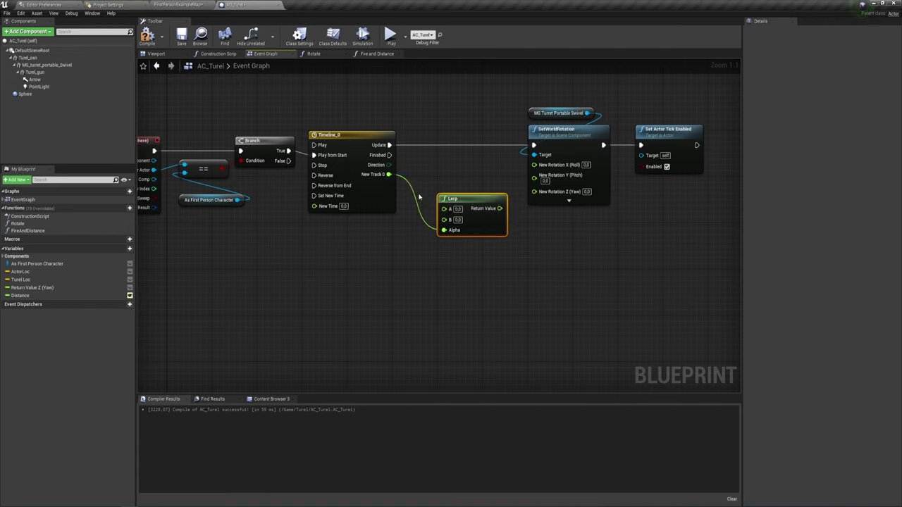
left_click_drag(500, 208, 534, 191)
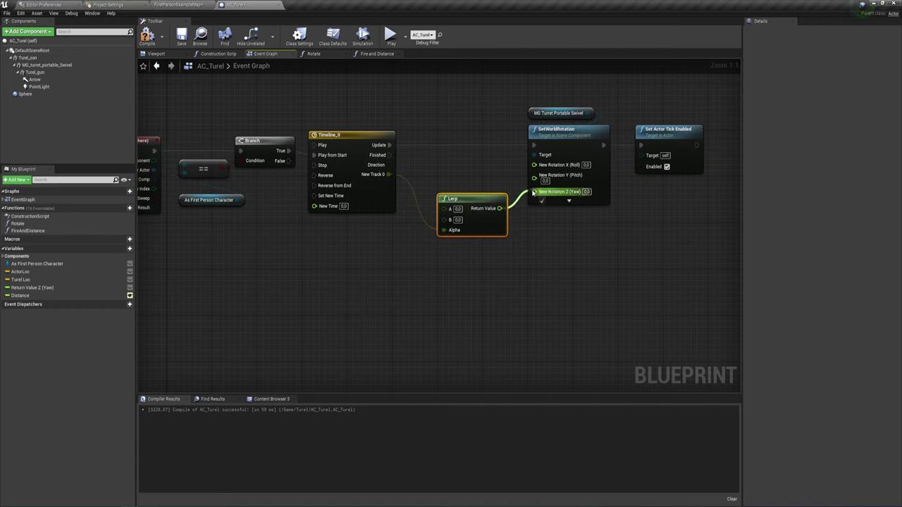
left_click_drag(447, 208, 458, 197)
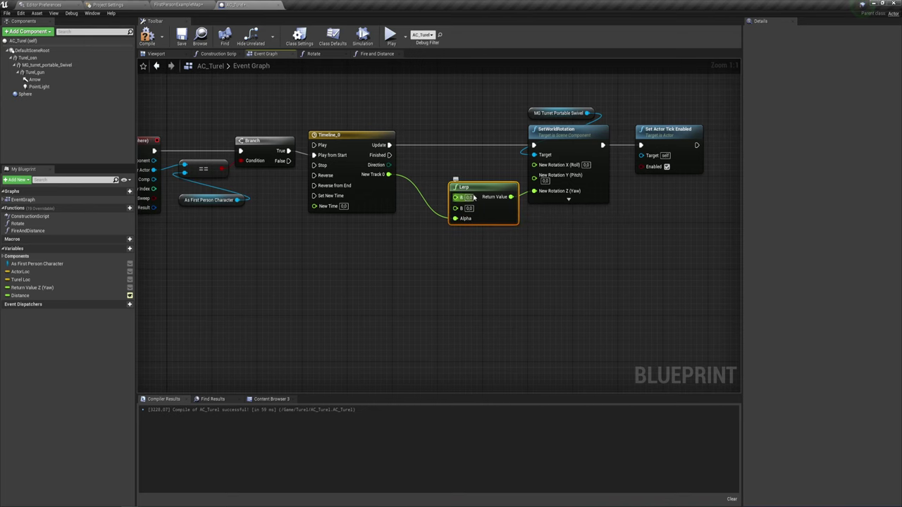
- Review the tick and overlap nodes, then drop a 'get' search from As First Person Character unused
right_click_drag(407, 203, 497, 287)
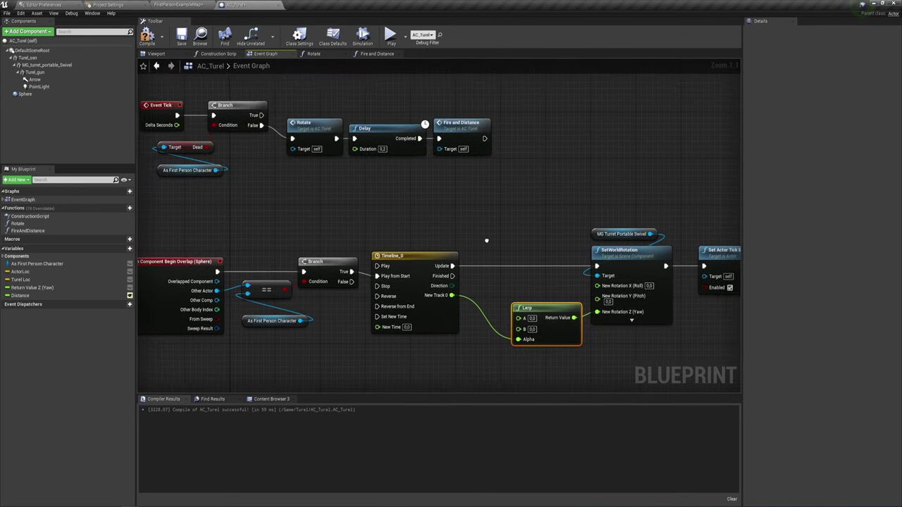
right_click_drag(432, 145, 421, 150)
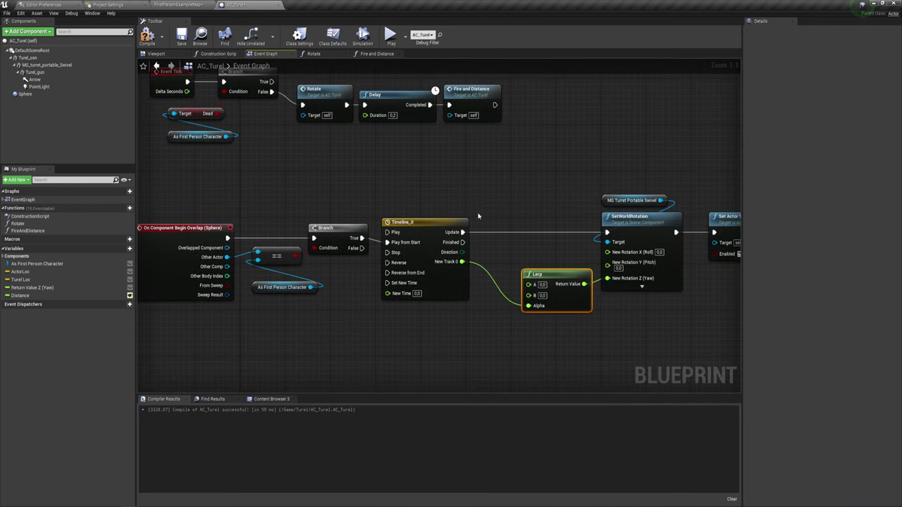
right_click_drag(479, 216, 400, 144)
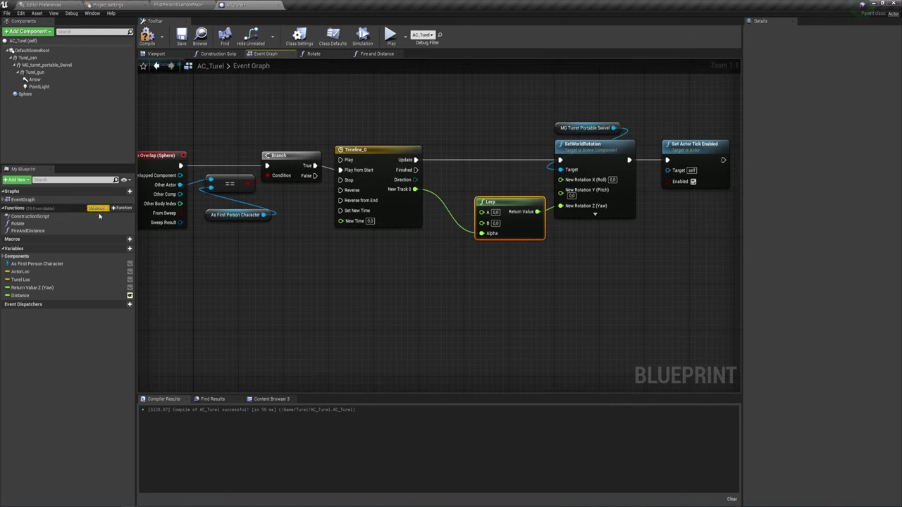
right_click_drag(196, 130, 244, 114)
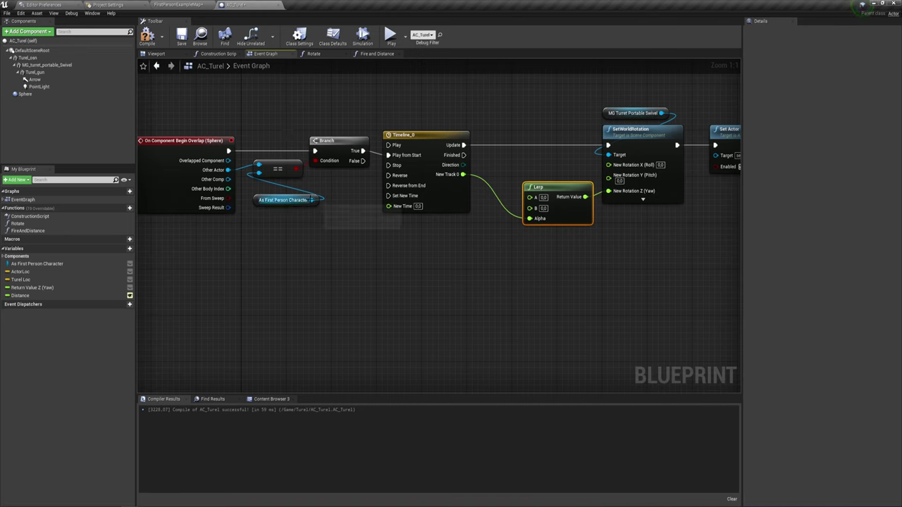
mouse_move(313, 200)
left_mouse_down()
mouse_move(393, 251)
mouse_move(380, 248)
left_mouse_up()
type("get")
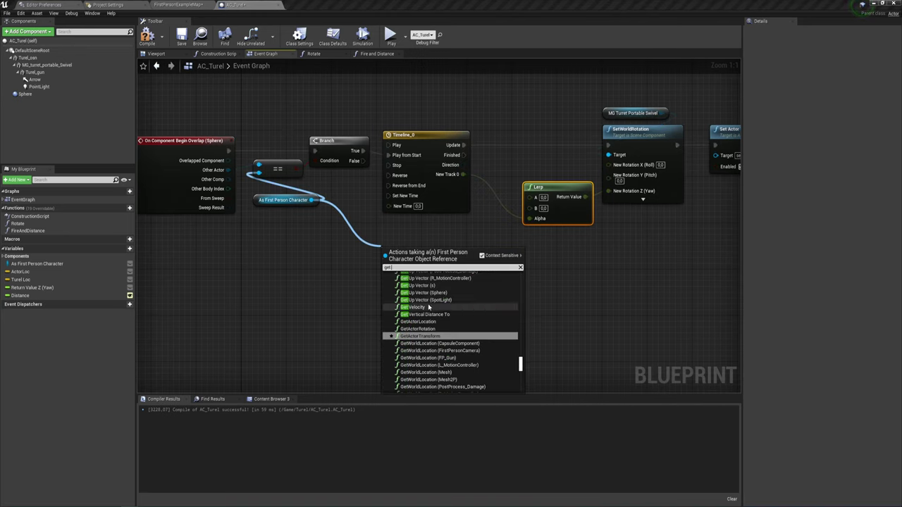
left_click(342, 224)
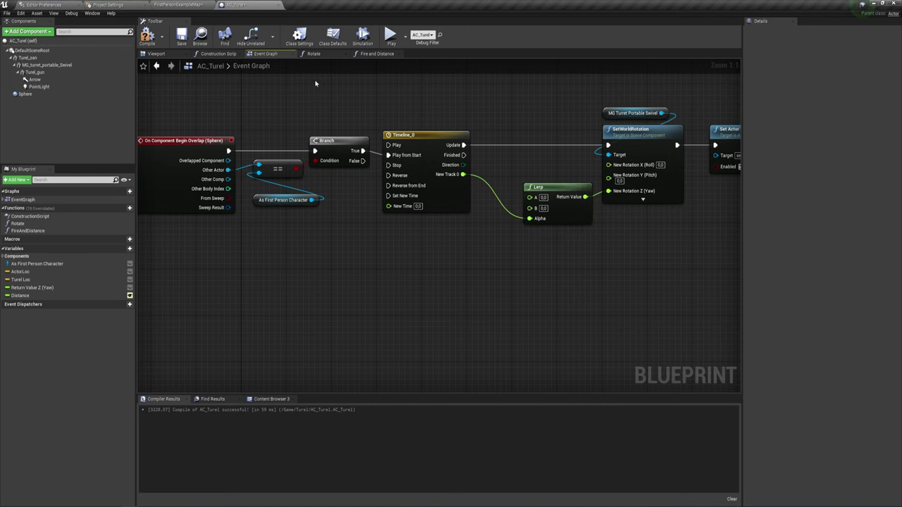
- Select the location and Find Look at Rotation nodes in the Rotate function graph
left_click(314, 54)
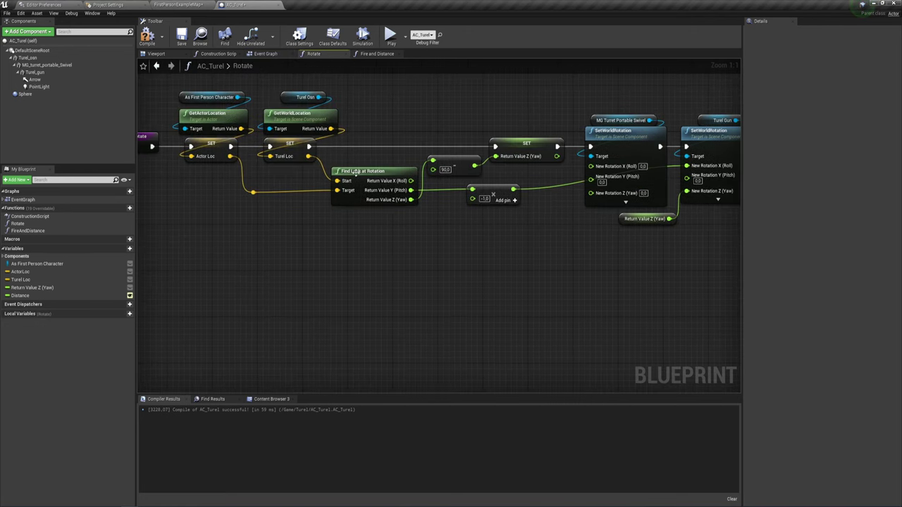
left_click(356, 172)
right_click_drag(256, 244, 310, 268)
left_click_drag(299, 232, 243, 162)
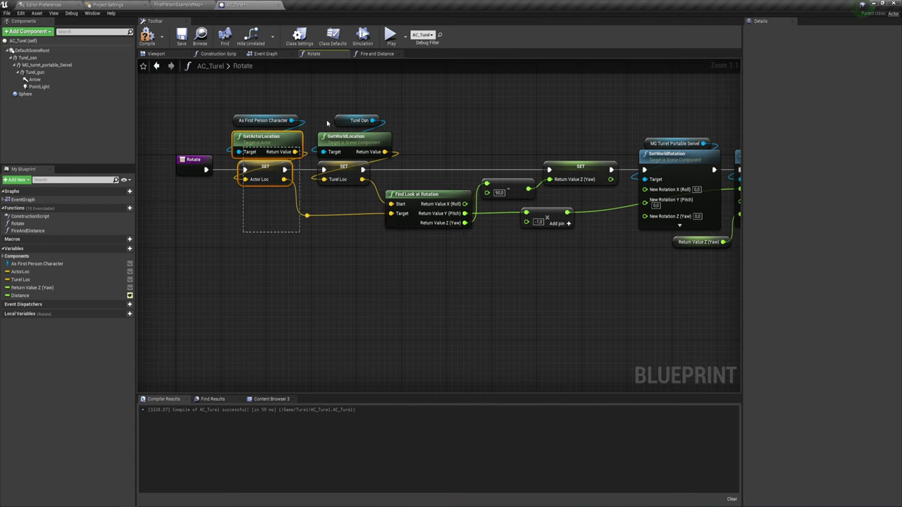
left_click_drag(327, 124, 433, 95)
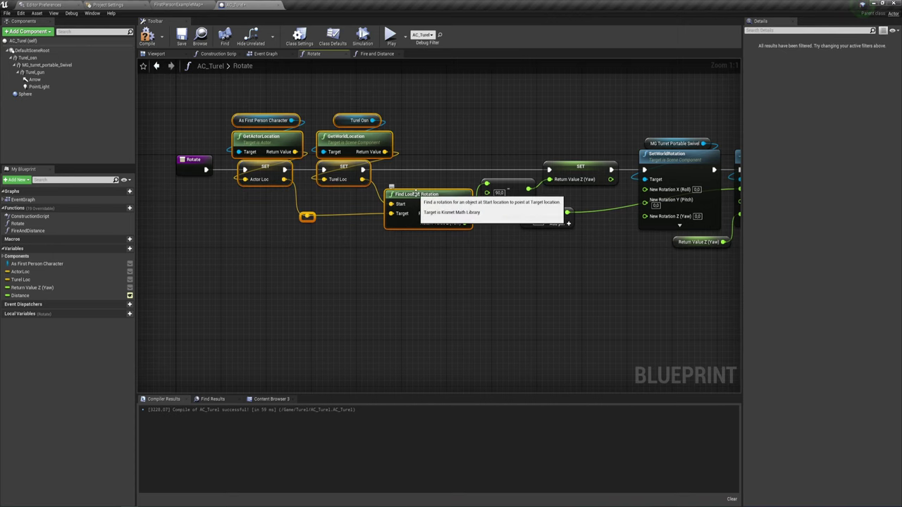
left_click(372, 55)
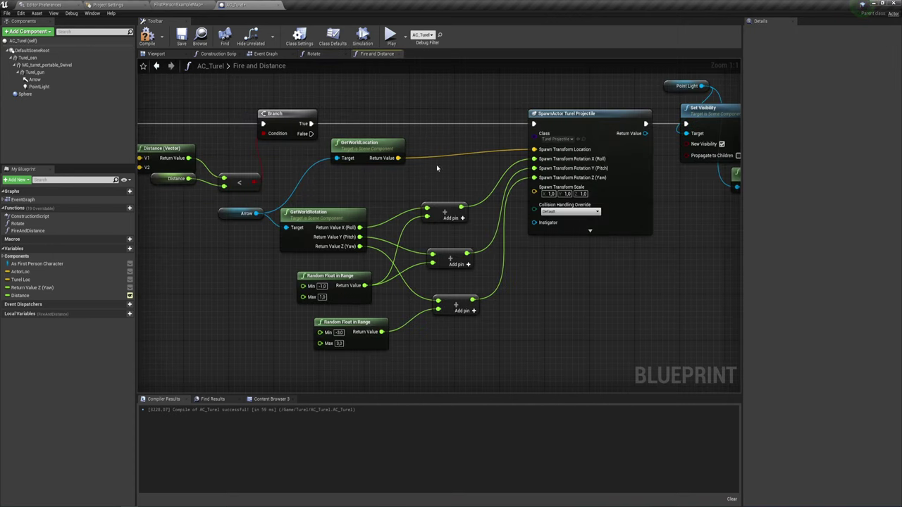
- Paste the look-at nodes under the timeline in the Event Graph and wire their Yaw into Lerp's B
left_click(266, 54)
right_click_drag(451, 289, 389, 217)
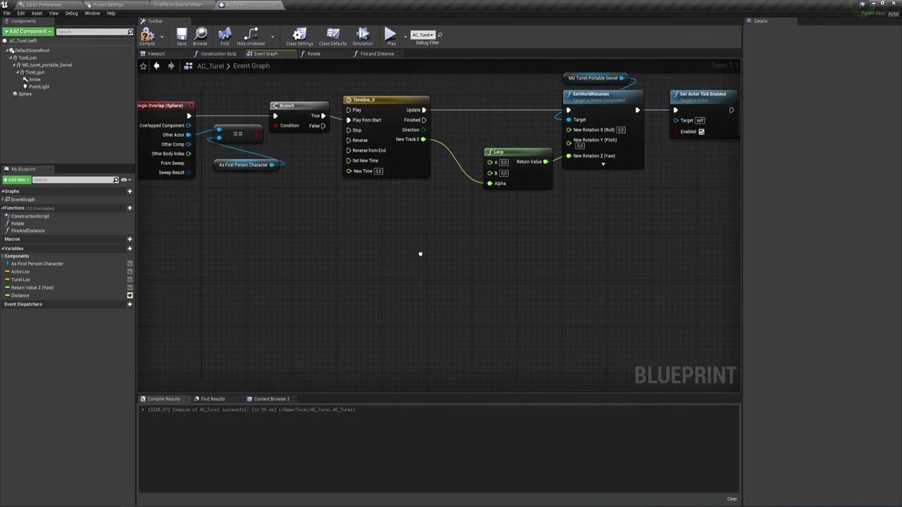
key("ctrl+v")
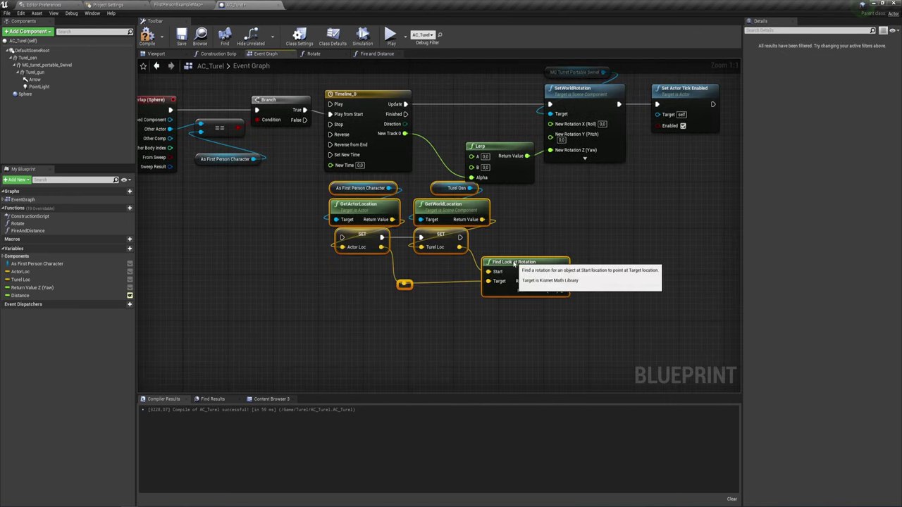
left_click_drag(516, 264, 403, 259)
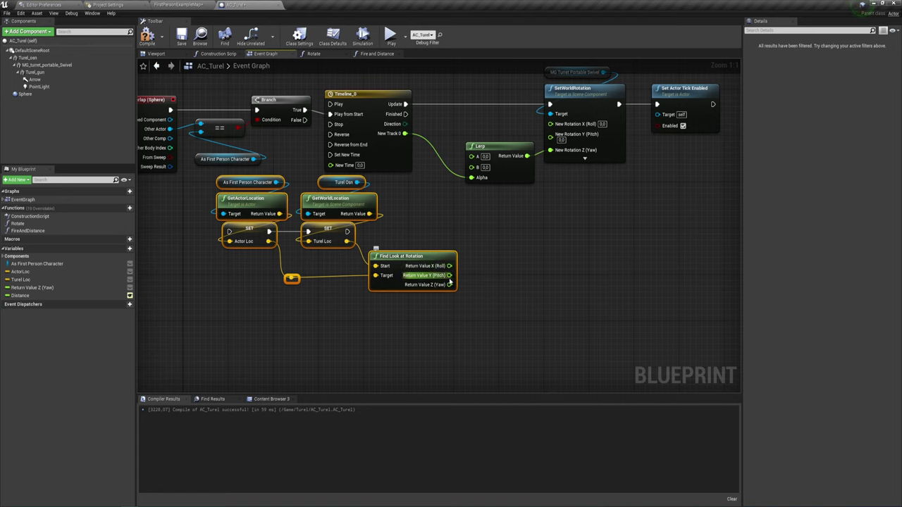
left_click_drag(449, 283, 474, 173)
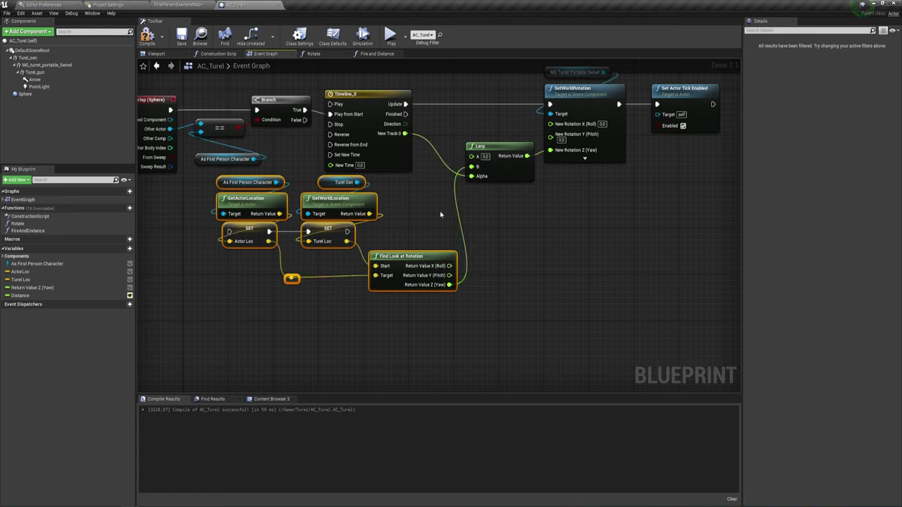
left_click(440, 215)
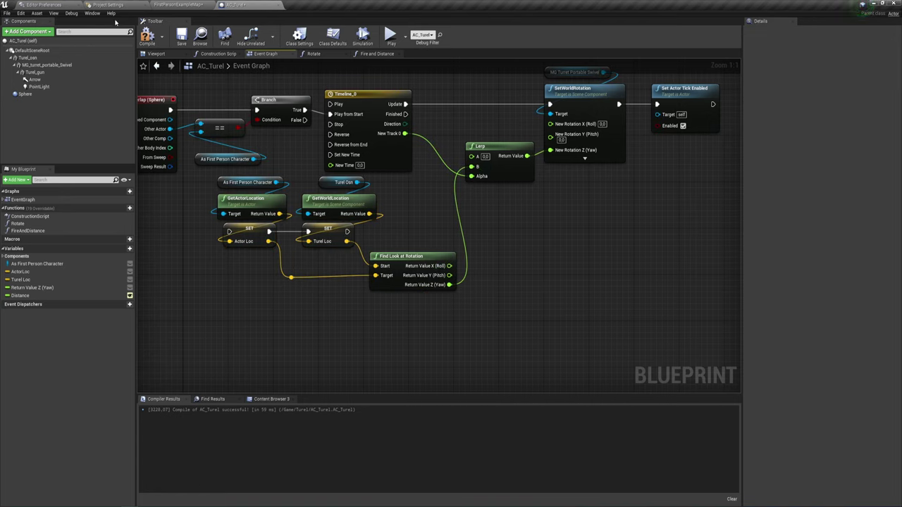
- Replace the SET Turel Loc and SET Actor Loc nodes with GetWorldLocation to Start and GetActorLocation to Target
left_click(147, 35)
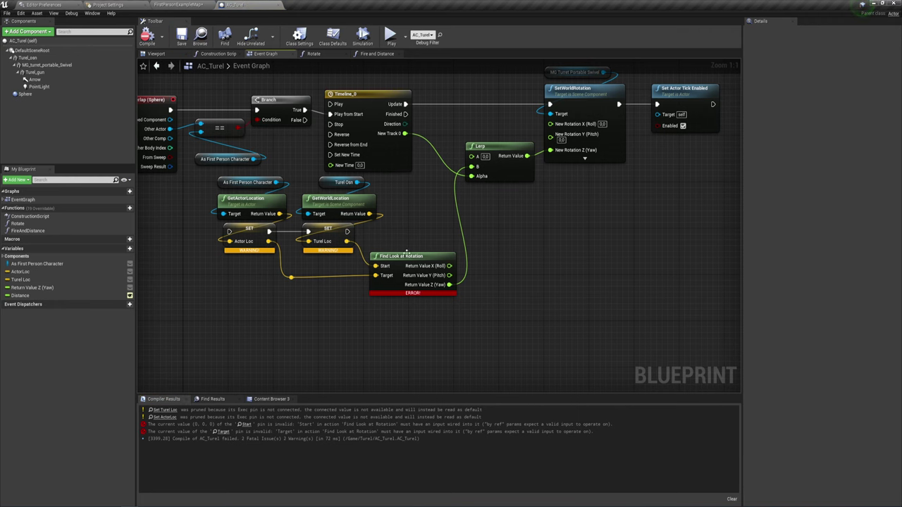
left_click(240, 424)
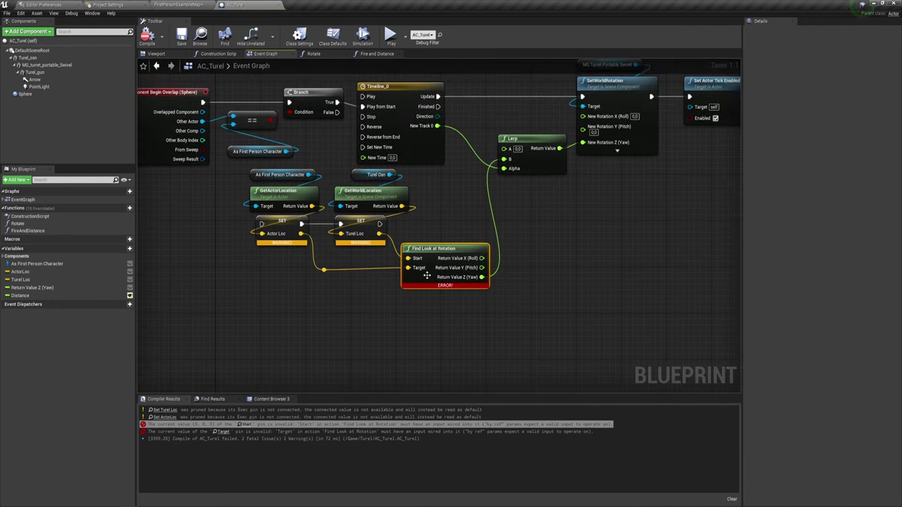
left_click(381, 231)
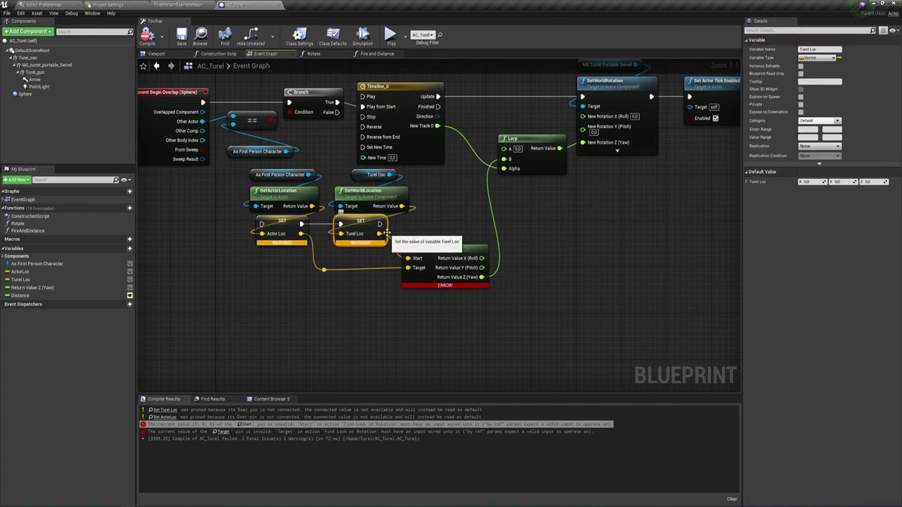
key("Delete")
left_click(293, 229)
key("Delete")
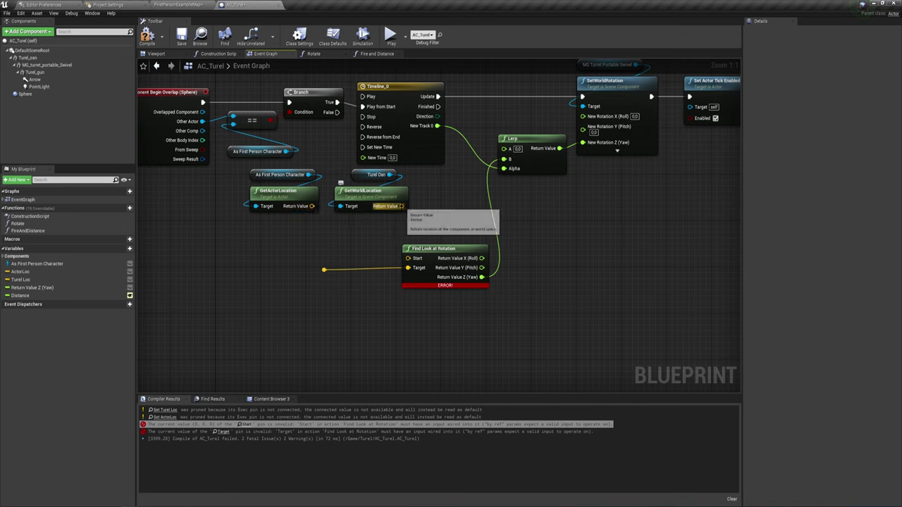
left_click_drag(402, 206, 408, 258)
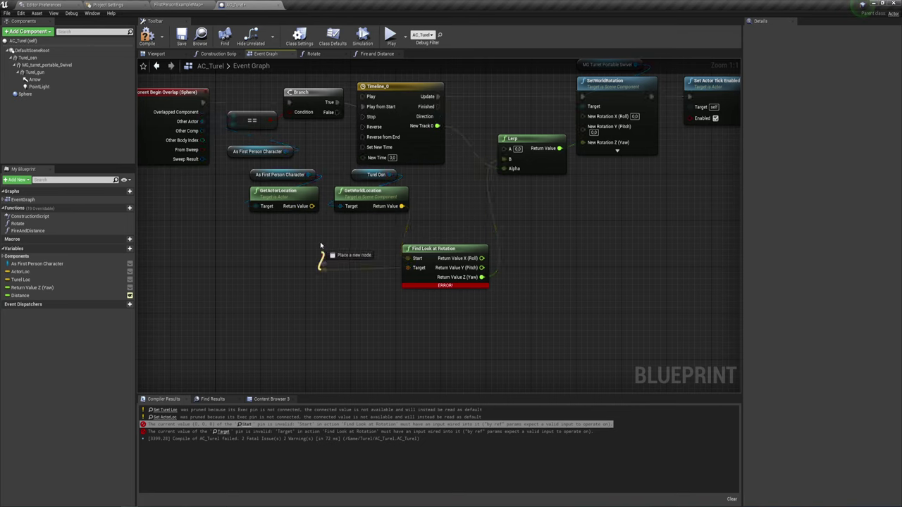
left_click_drag(312, 206, 324, 270)
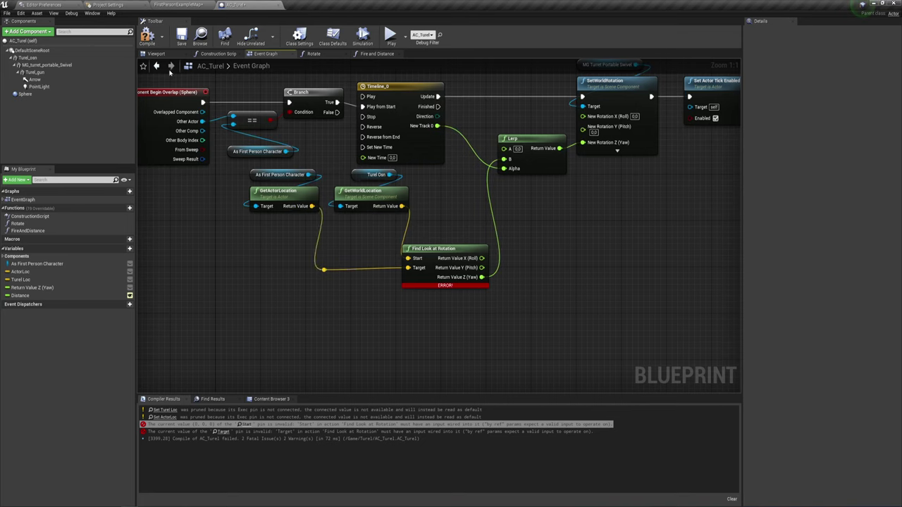
- Recompile AC_Turel and play-test by walking toward the turret
left_click(147, 35)
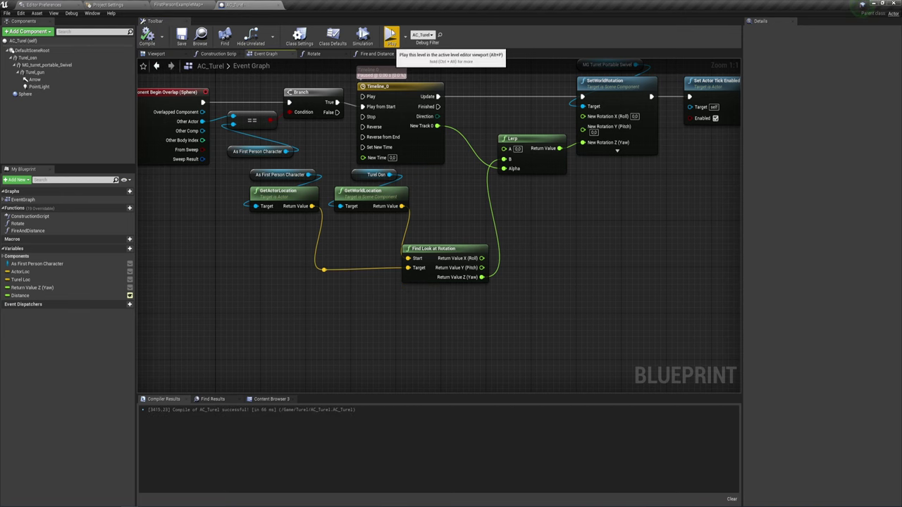
left_click(390, 37)
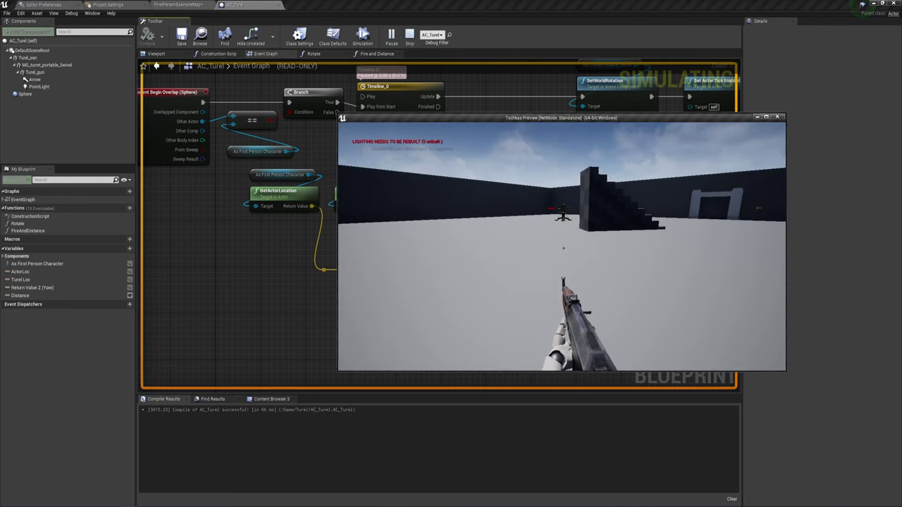
key("w")
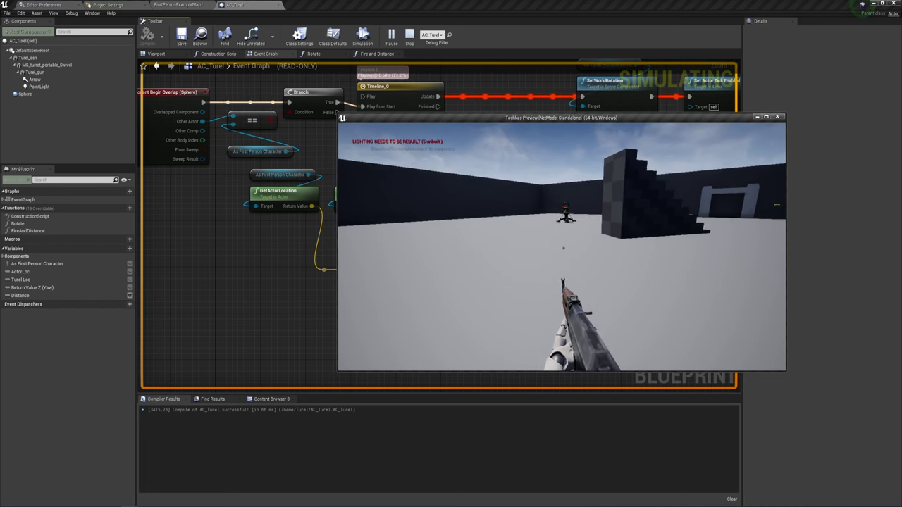
key("Escape")
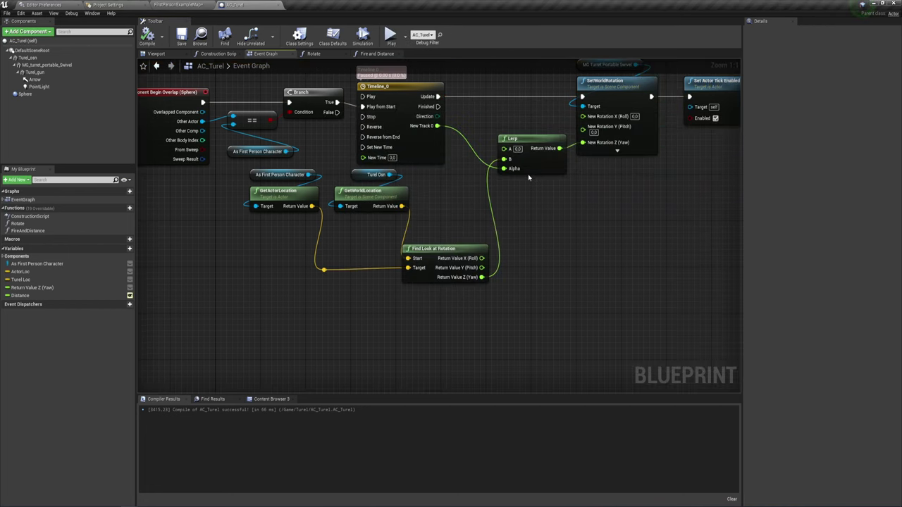
- Pan around the Event Graph to review the overlap, look-at, Rotate, Delay and tick nodes
mouse_move(547, 195)
right_mouse_down()
mouse_move(520, 206)
mouse_move(583, 193)
right_mouse_up()
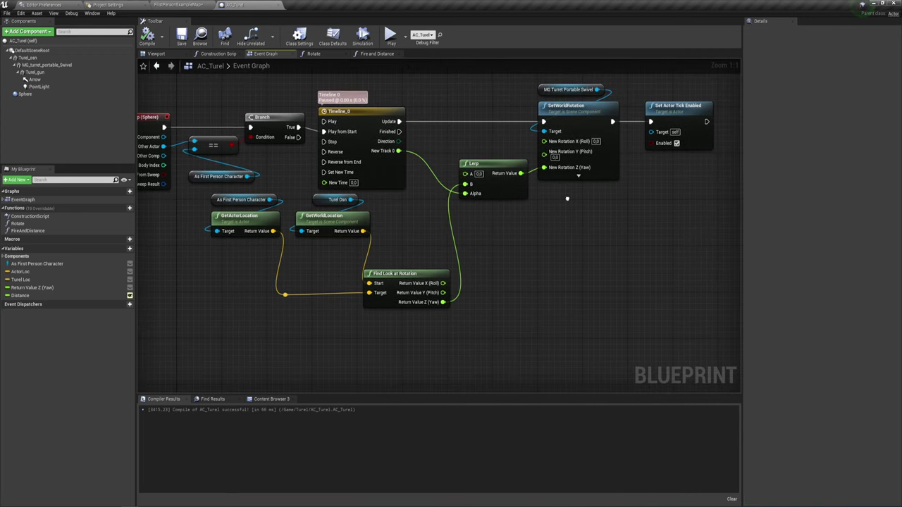
right_click_drag(448, 212, 480, 218)
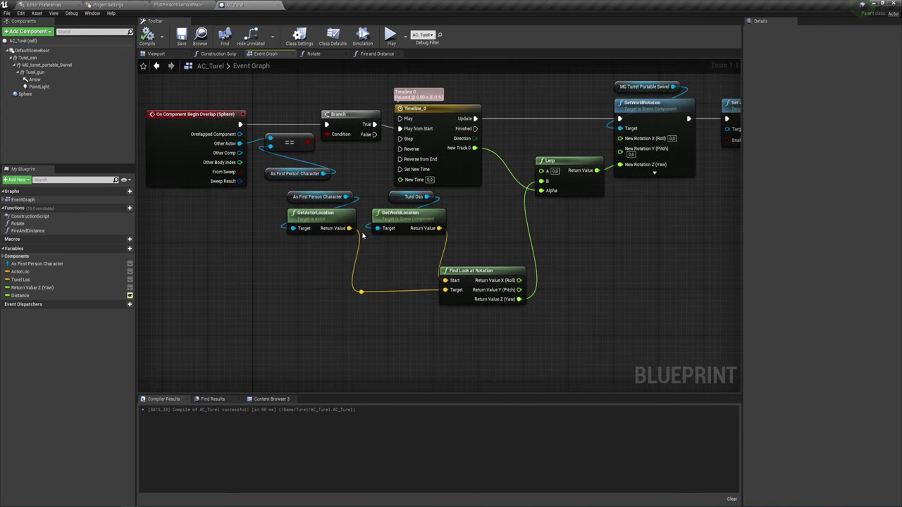
right_click_drag(403, 248, 386, 238)
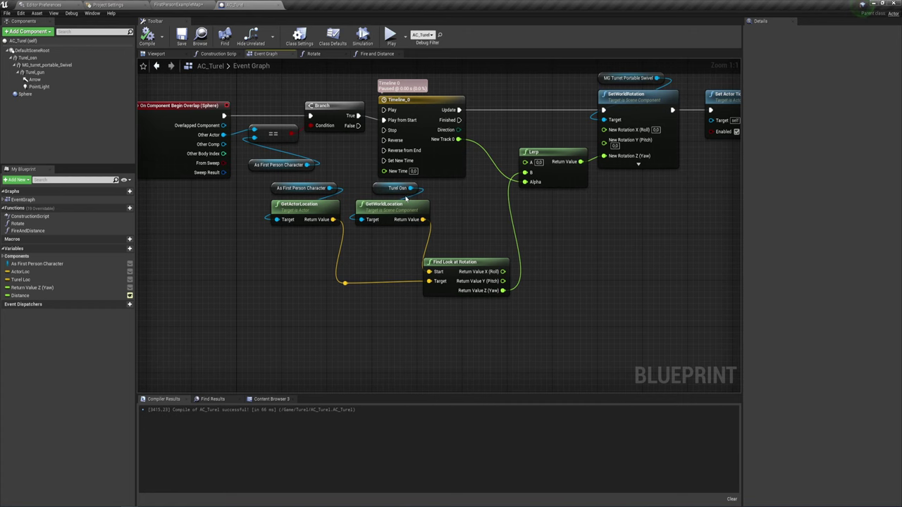
left_click(379, 188)
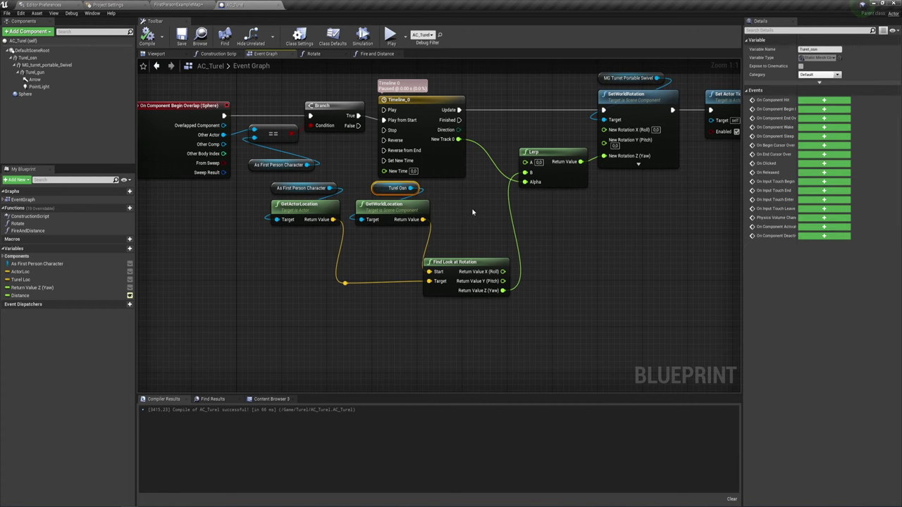
right_click_drag(473, 212, 451, 209)
left_click(442, 252)
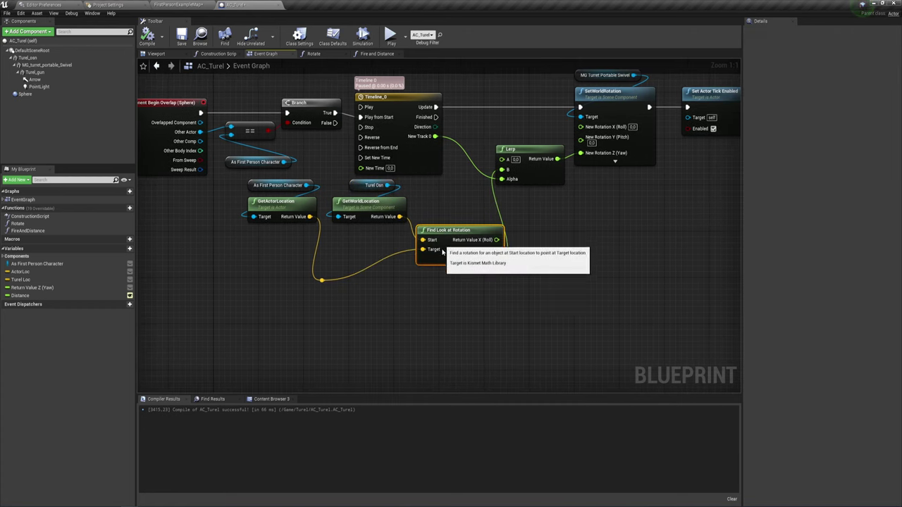
right_click_drag(442, 252, 375, 281)
right_click_drag(486, 242, 507, 240)
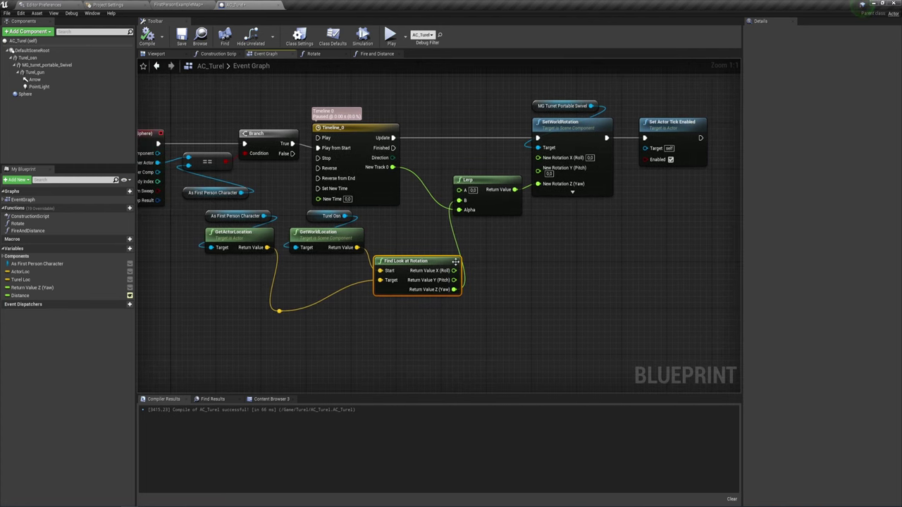
right_click_drag(425, 242, 435, 243)
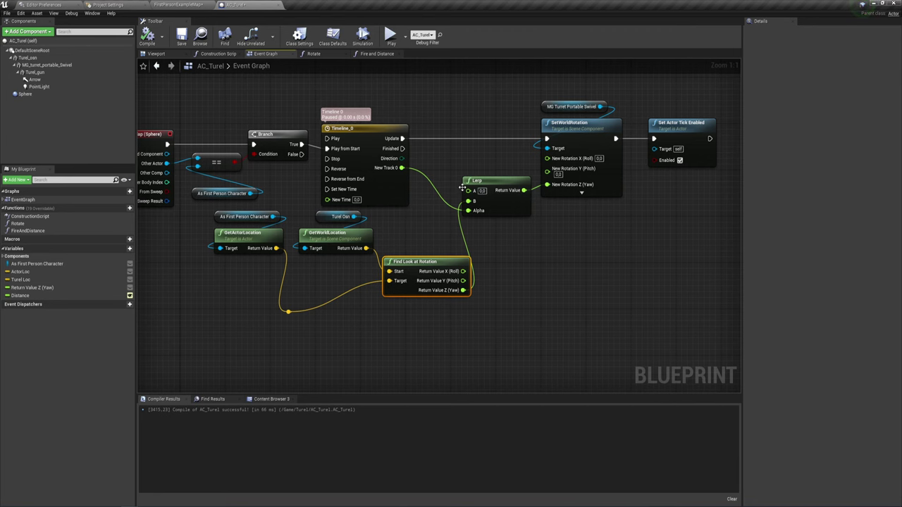
right_click_drag(497, 210, 481, 214)
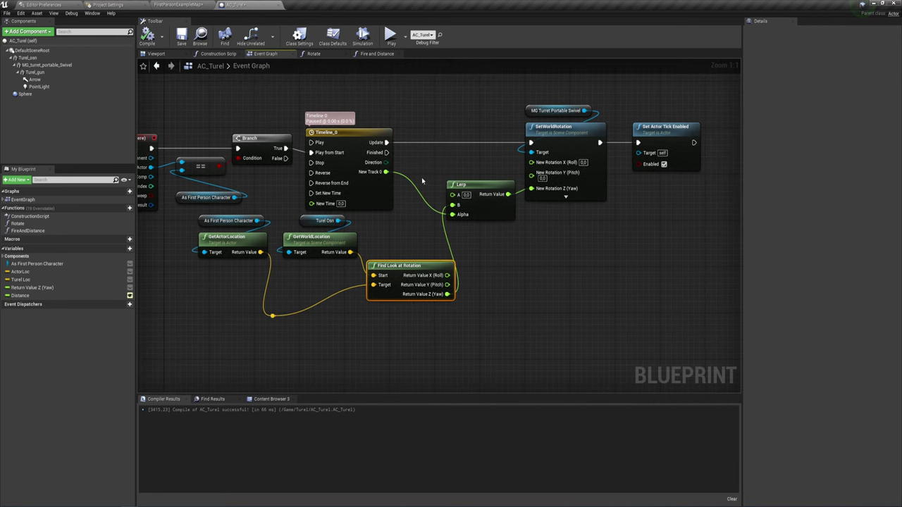
right_click_drag(422, 182, 455, 180)
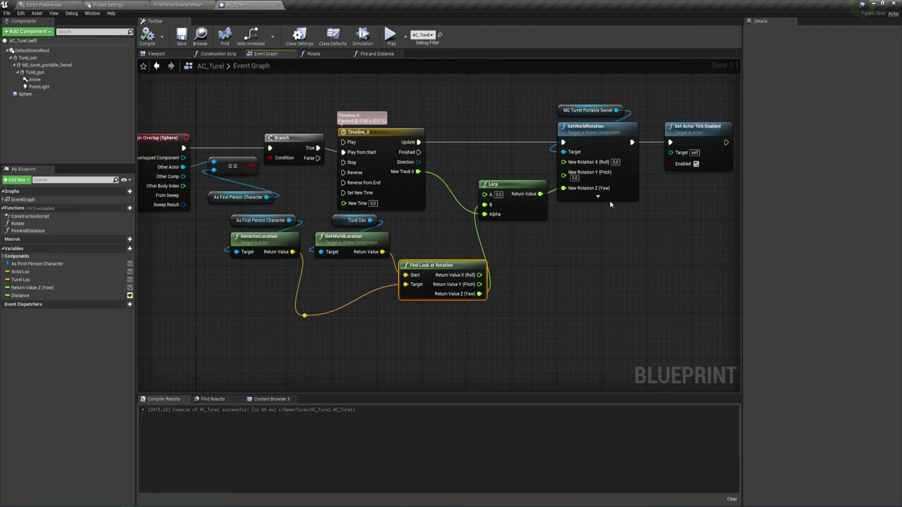
right_click_drag(610, 204, 546, 208)
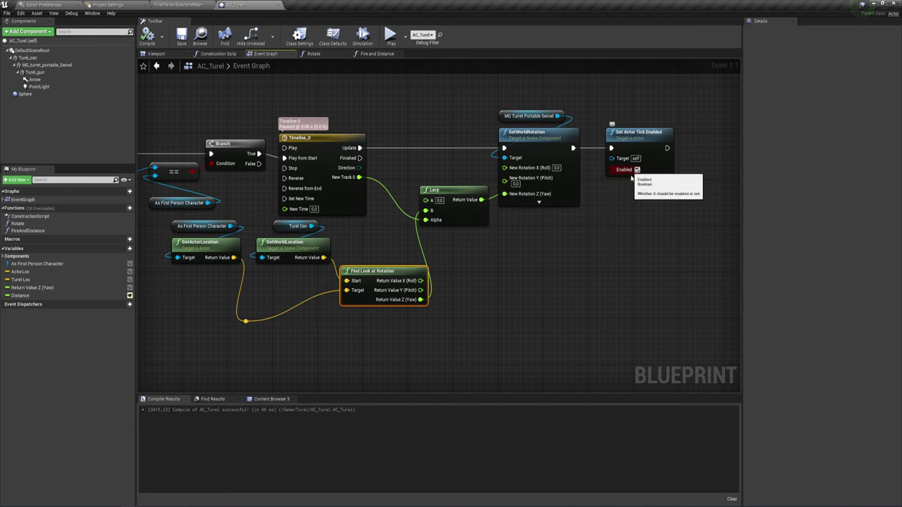
mouse_move(633, 190)
right_mouse_down()
mouse_move(669, 272)
mouse_move(682, 275)
right_mouse_up()
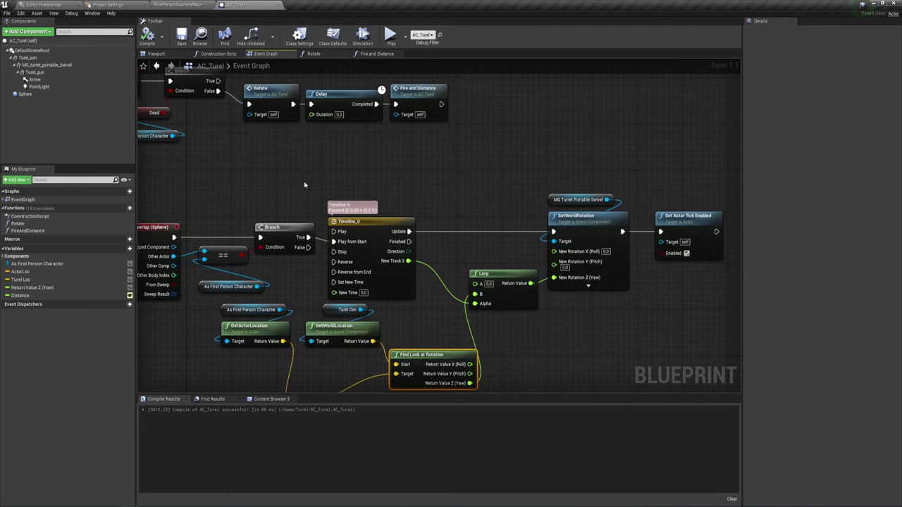
right_click_drag(304, 184, 357, 194)
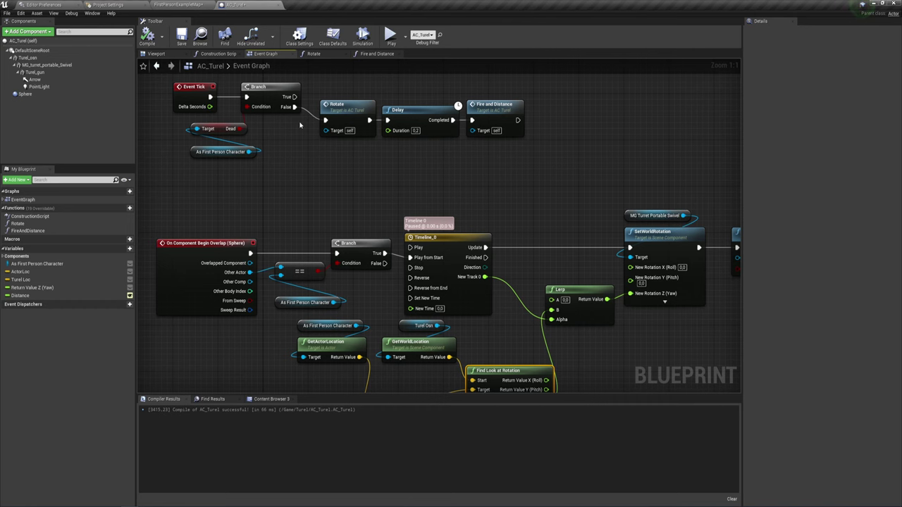
mouse_move(300, 124)
right_mouse_down()
mouse_move(396, 145)
mouse_move(399, 133)
right_mouse_up()
- Box-select the timeline, Lerp and look-at nodes, and shift Set Actor Tick Enabled to the right
left_click_drag(298, 105, 473, 332)
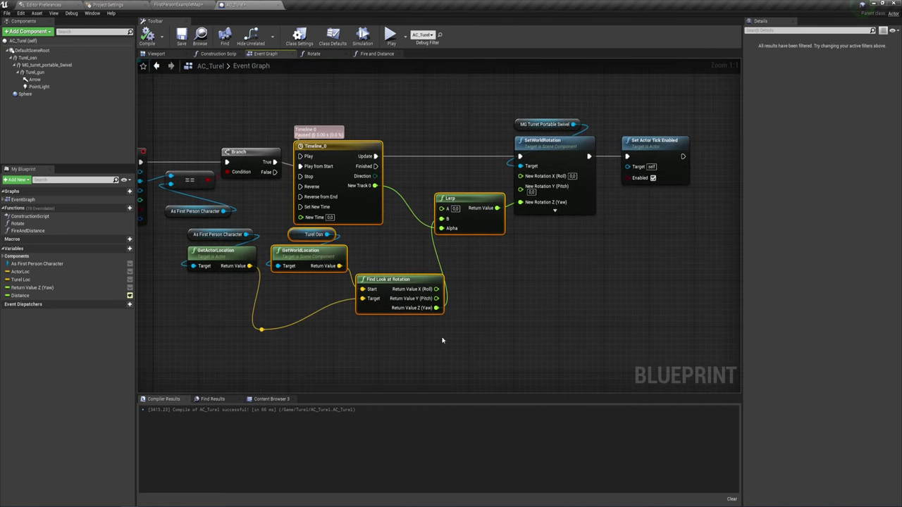
left_click_drag(181, 307, 270, 241)
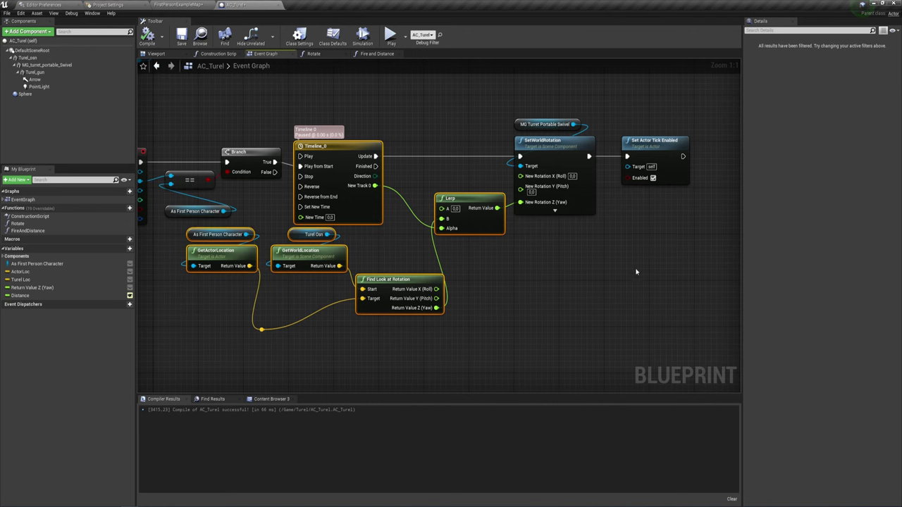
right_click_drag(635, 272, 472, 253)
left_click_drag(504, 181, 563, 181)
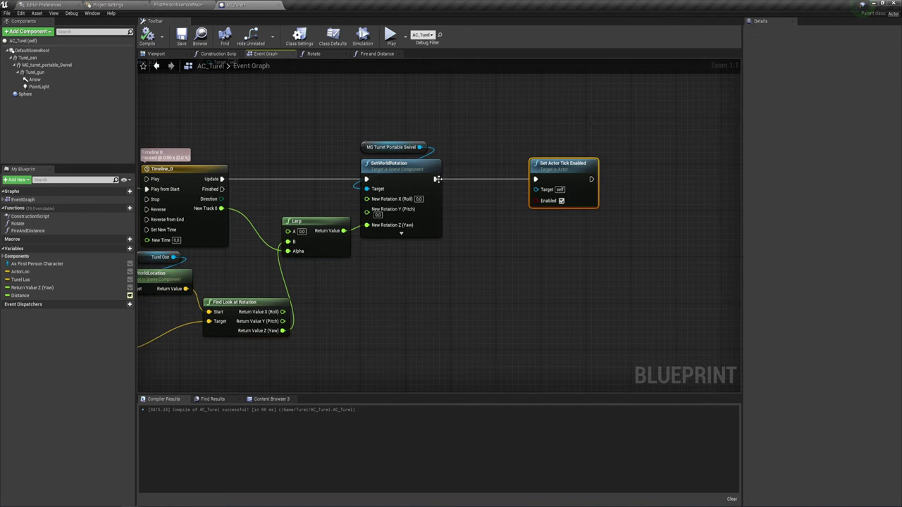
- Insert a 3.0-second Delay between SetWorldRotation and Set Actor Tick Enabled, then compile and play-test
left_click_drag(436, 179, 469, 168)
type("del")
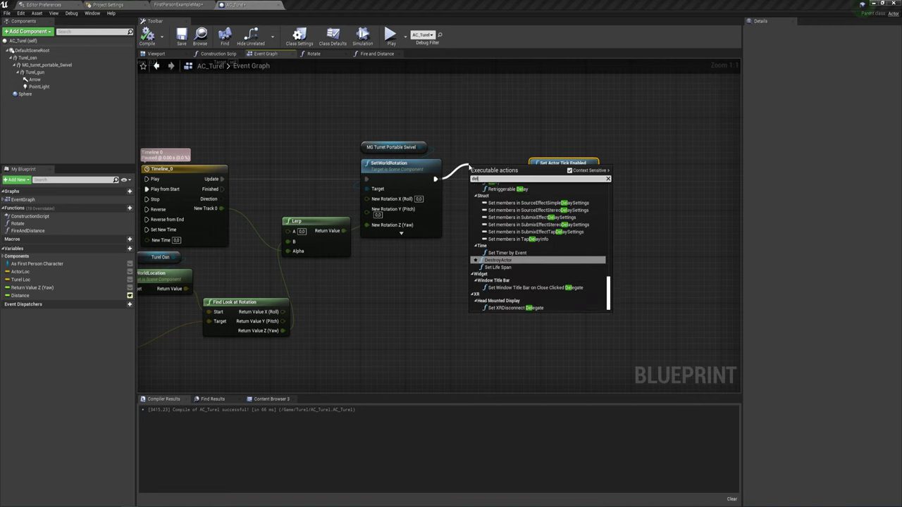
type("a")
key("Return")
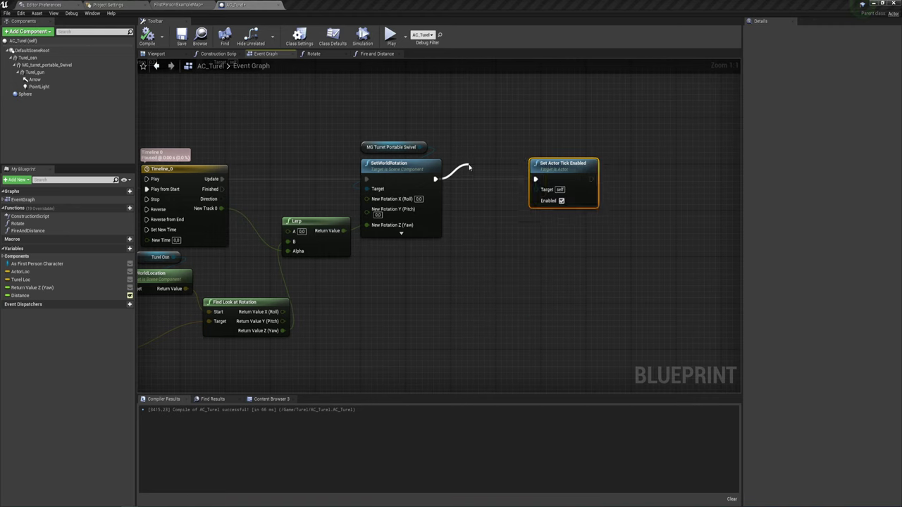
left_click_drag(585, 169, 636, 169)
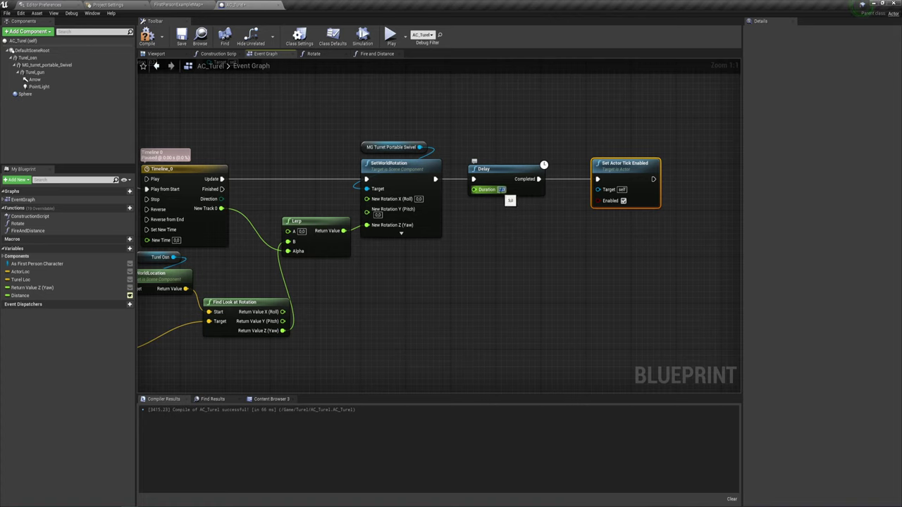
left_click(465, 141)
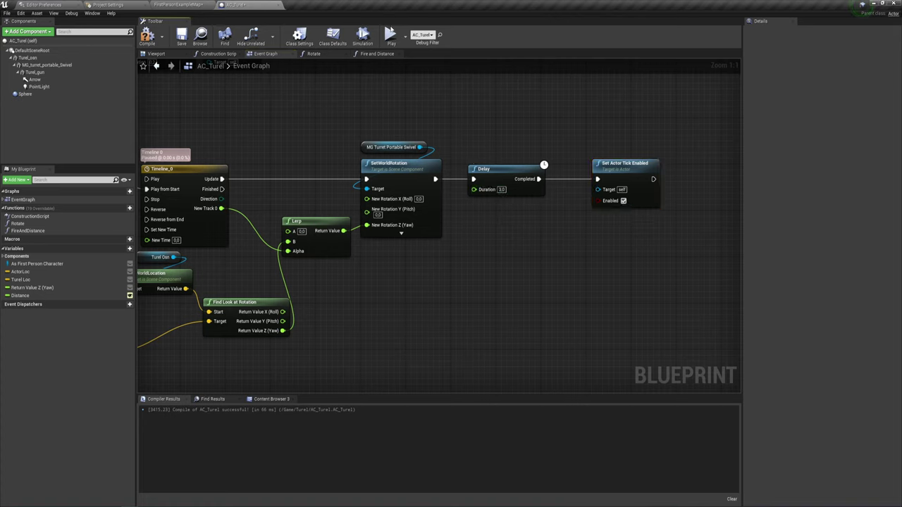
left_click(147, 36)
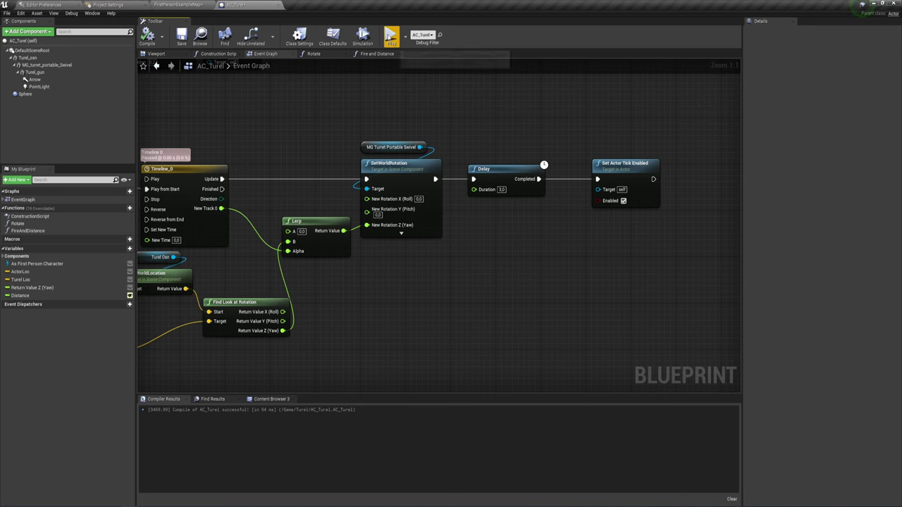
left_click(390, 36)
- Walk the player toward the turret and end the play test
left_click(469, 122)
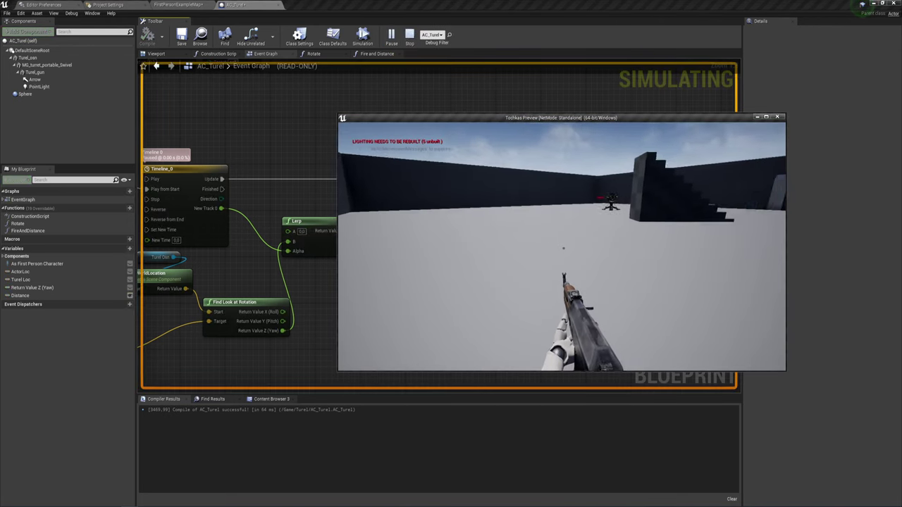
key("w")
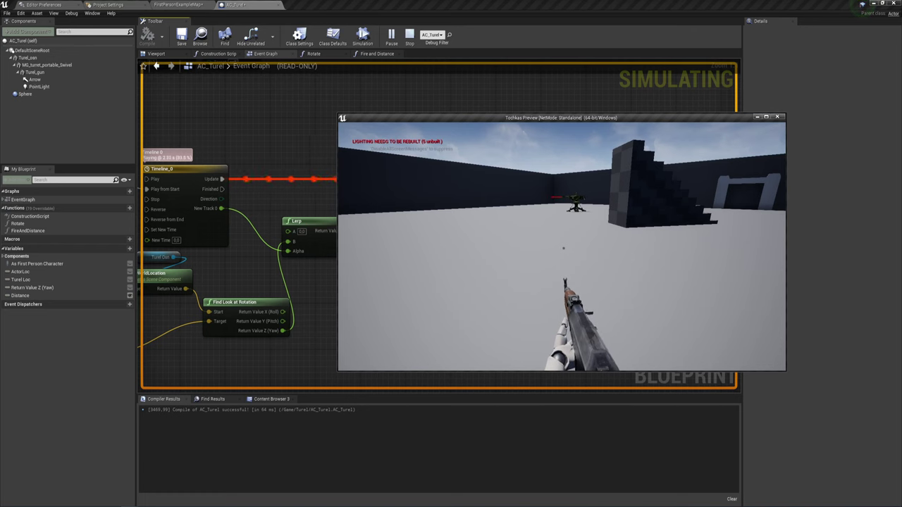
key("Escape")
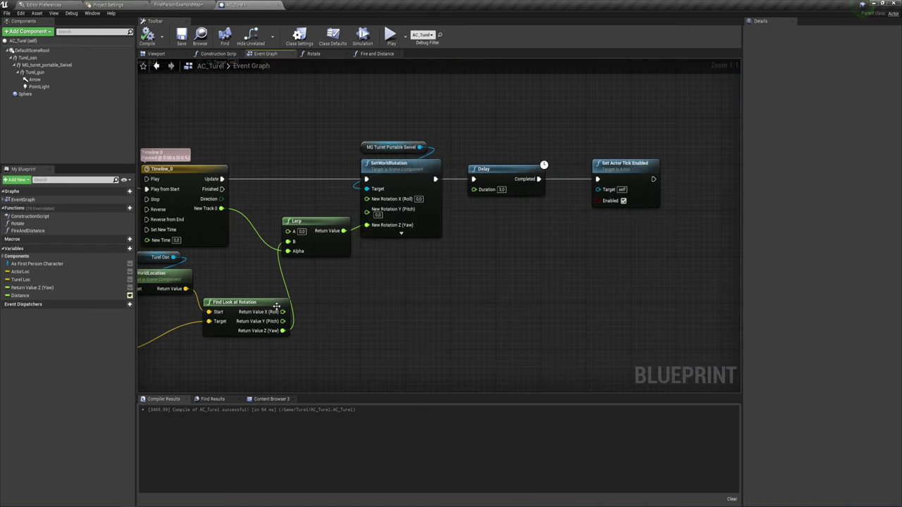
- Add 90.0 to the look-at Yaw with a float + node feeding Lerp's B, and save
right_click_drag(276, 305, 417, 244)
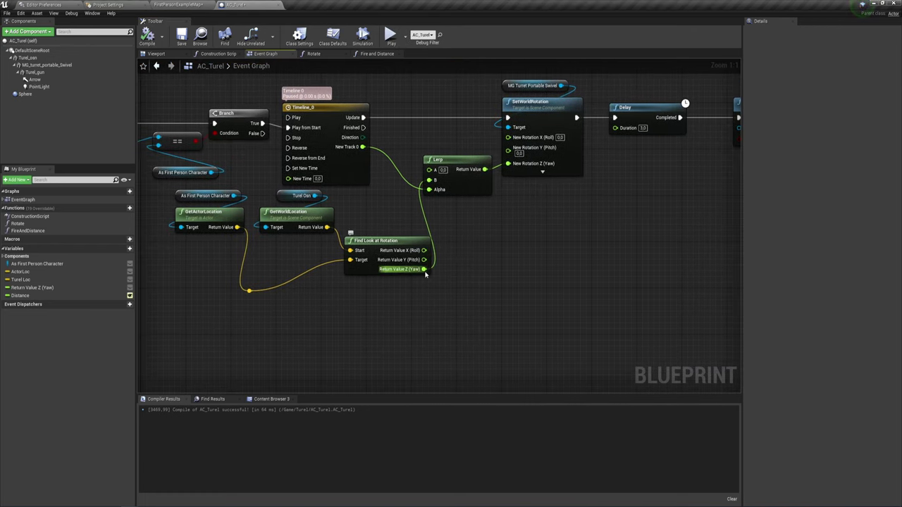
left_click_drag(425, 272, 436, 260)
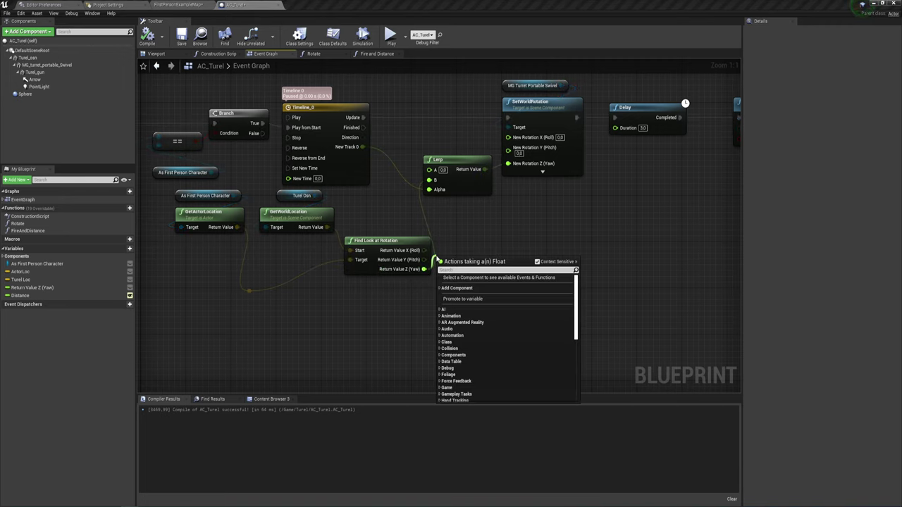
type("+")
left_click(468, 286)
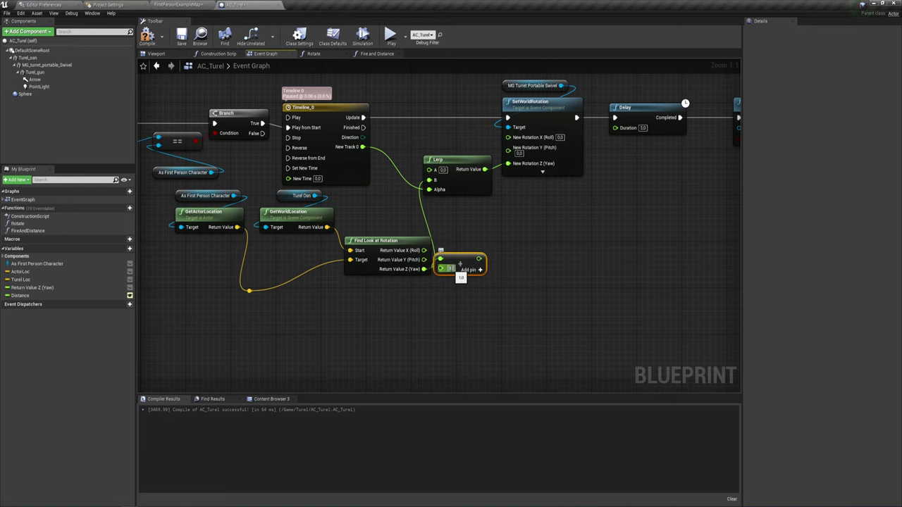
type("90")
left_click_drag(482, 258, 429, 180)
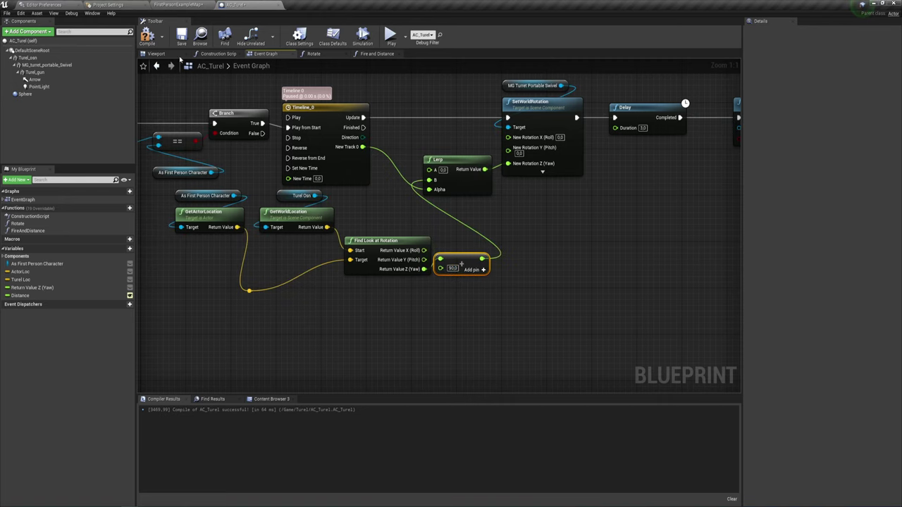
key("ctrl+s")
left_click(319, 55)
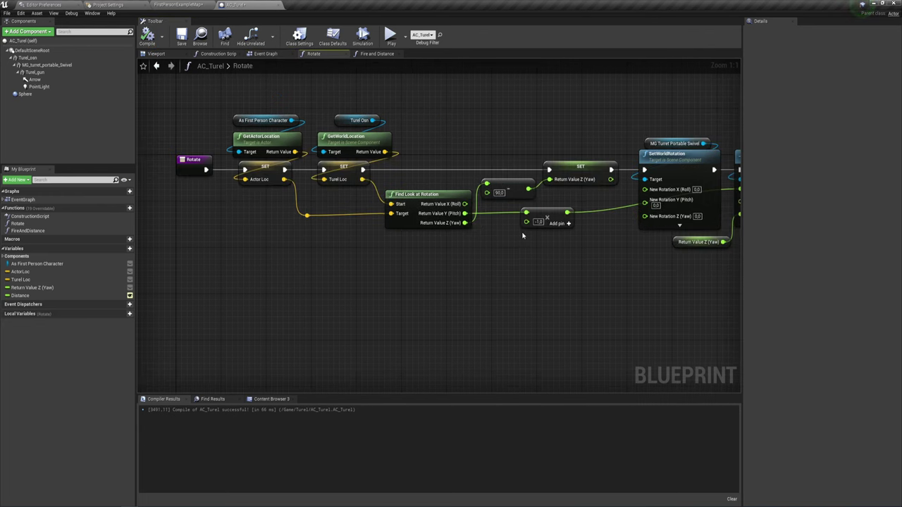
- Swap the + node for a float subtraction of 90 from the look-at Yaw into Lerp's B, then compile and play
left_click_drag(504, 205, 518, 160)
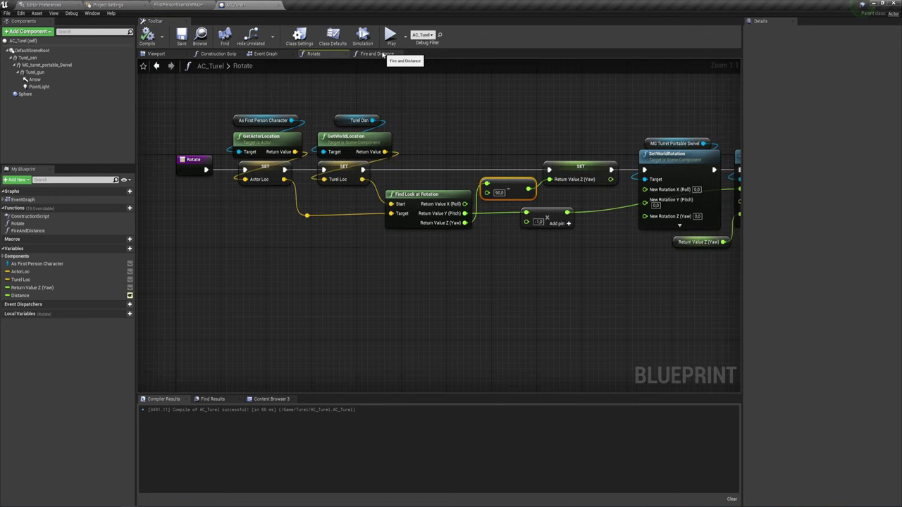
left_click(373, 54)
left_click(267, 54)
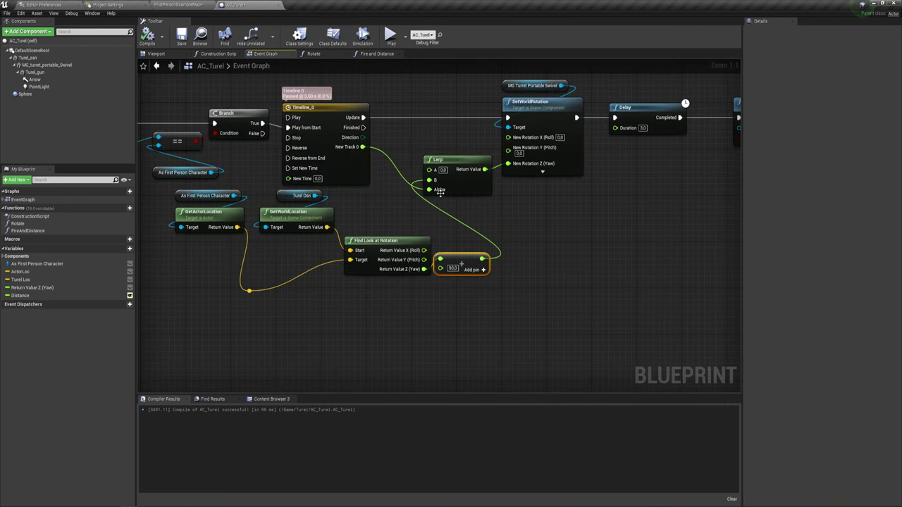
key("Delete")
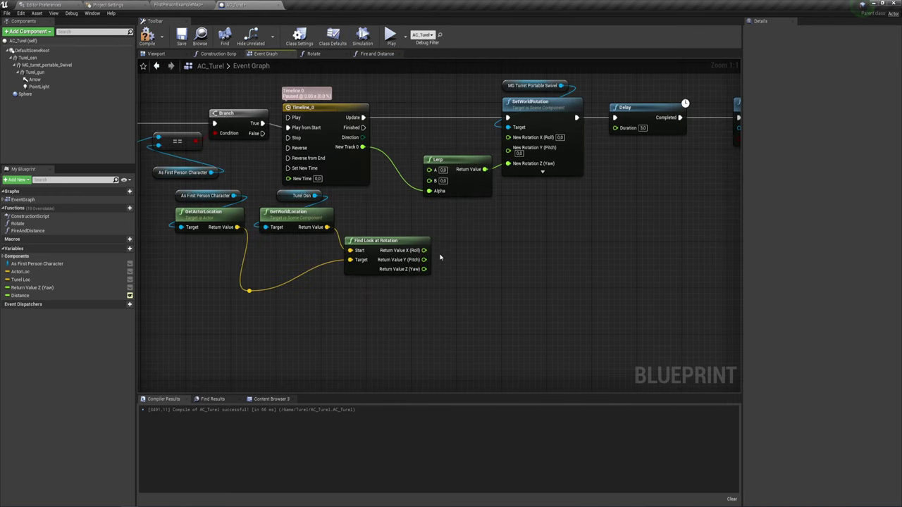
left_click_drag(424, 269, 454, 239)
type("-")
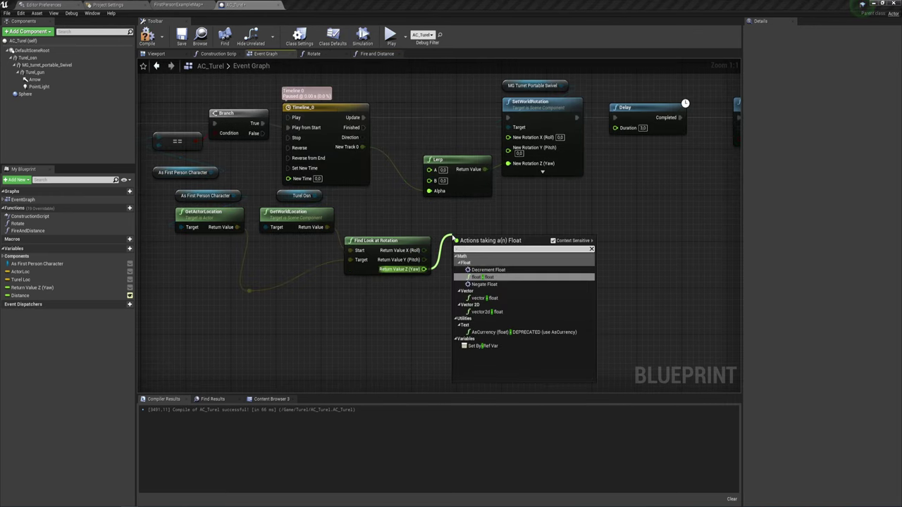
key("Return")
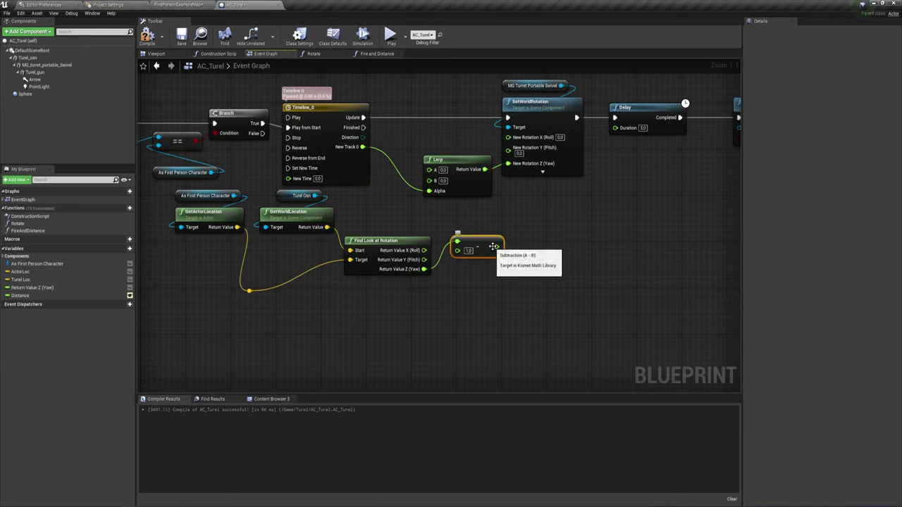
left_click_drag(497, 246, 429, 180)
left_click(468, 250)
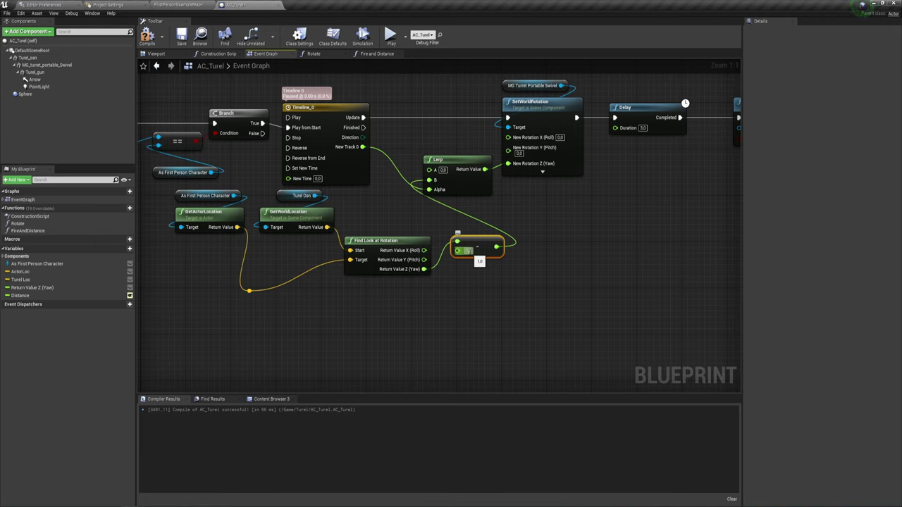
type("90")
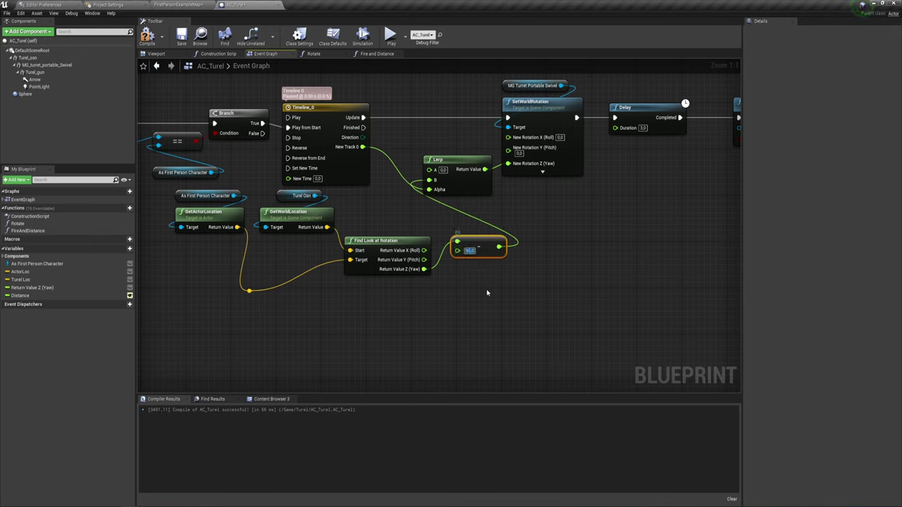
left_click(147, 36)
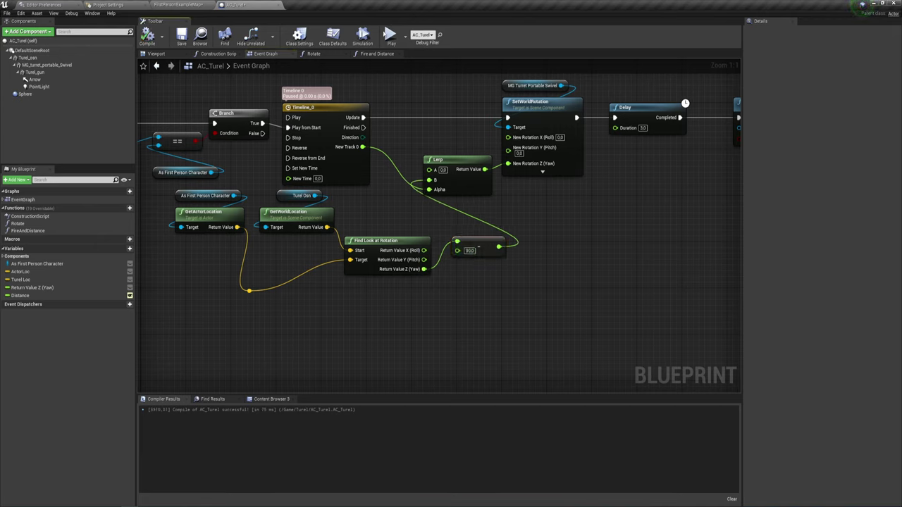
left_click(389, 35)
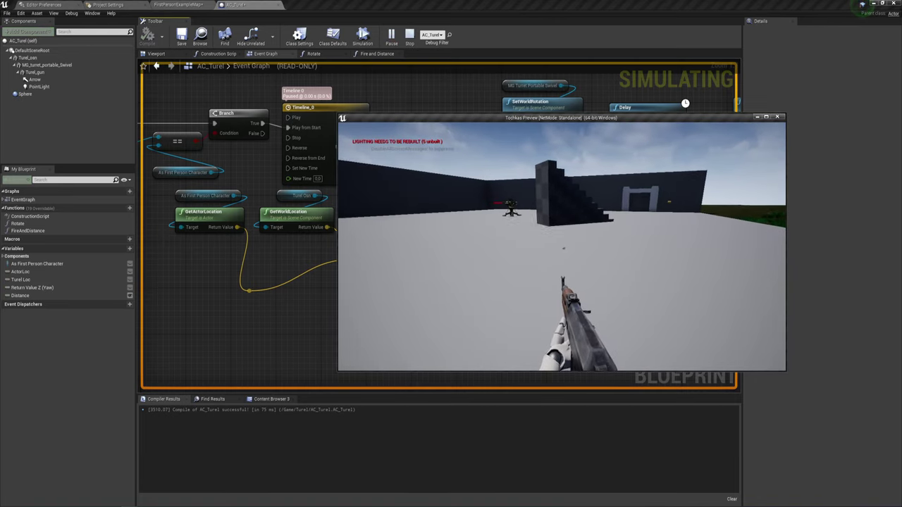
- Walk toward the turret in the preview, stop playing, and pan to the nodes after the Delay
key("w")
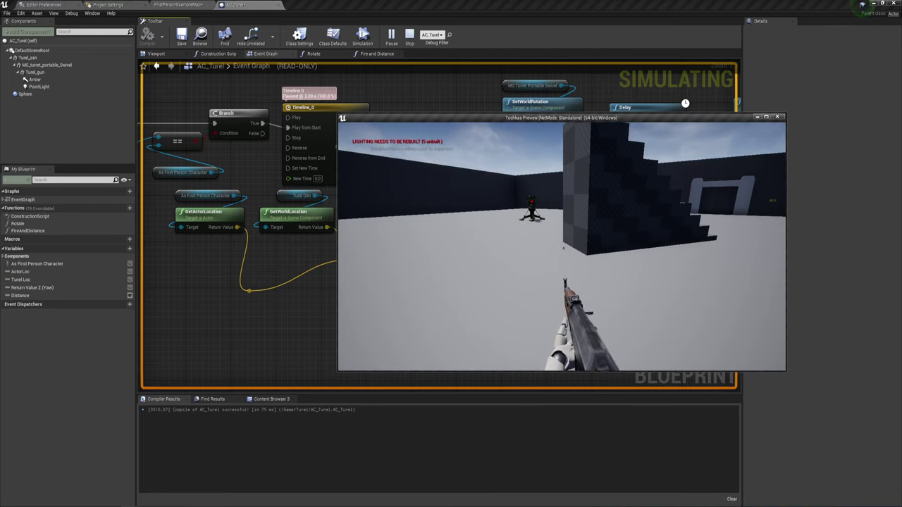
key("Escape")
right_click_drag(574, 192, 532, 179)
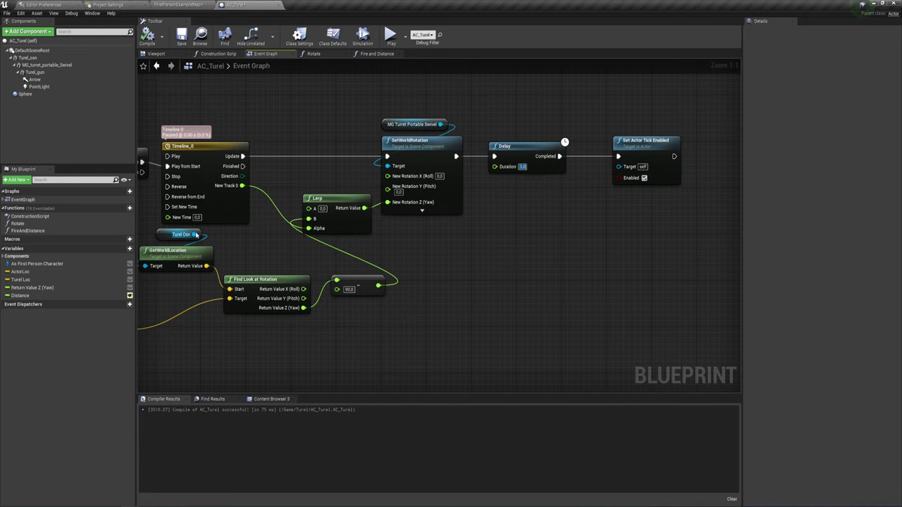
- Shorten Timeline_0 to 2 seconds, moving its last keyframe from 3.00 to 2.00
right_click_drag(217, 156, 278, 144)
double_click(279, 144)
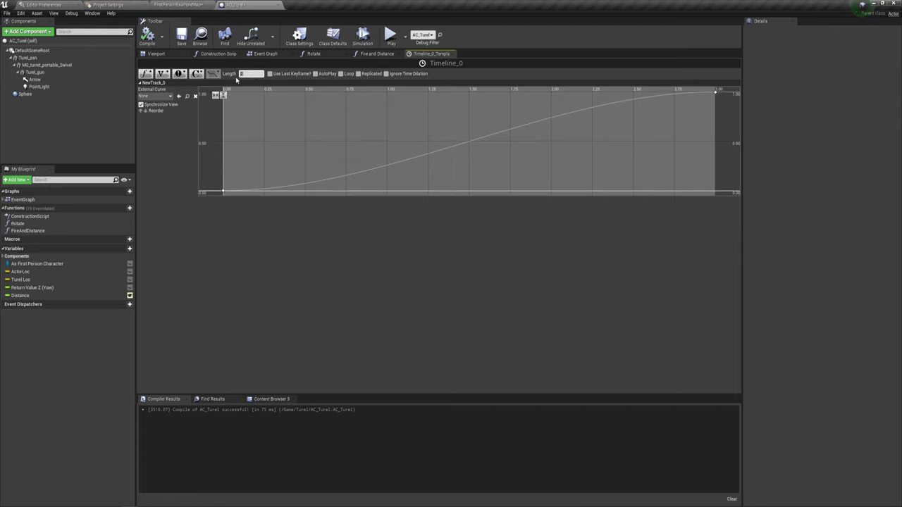
key("Return")
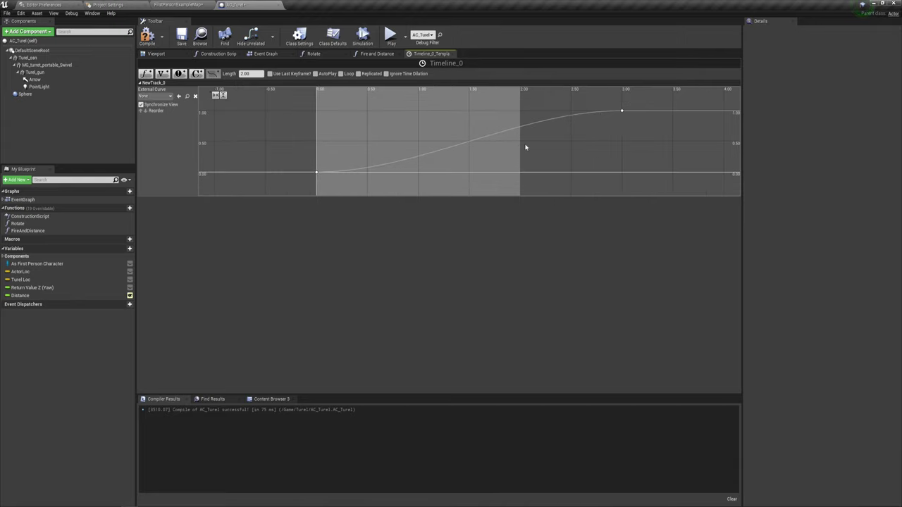
left_click(622, 111)
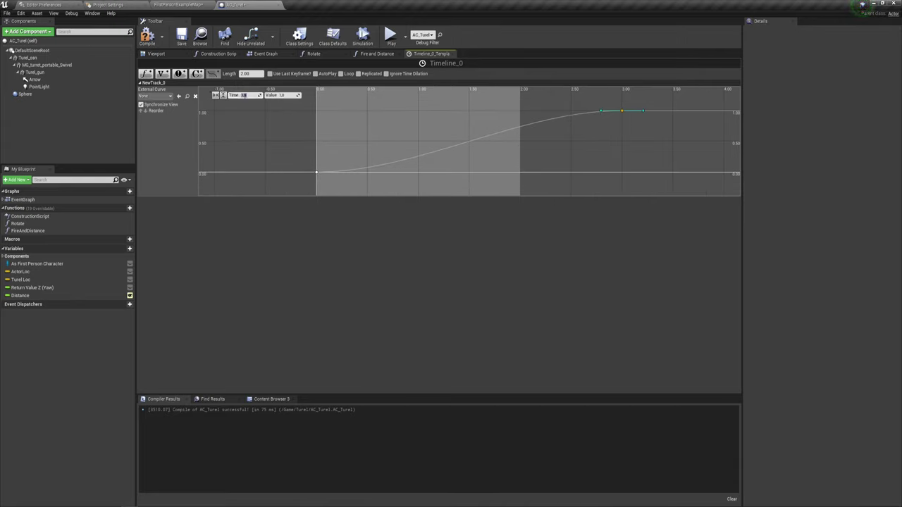
type("2")
key("Return")
- Recompile AC_Turel from the Event Graph and play-test by walking toward the turret
left_click(376, 54)
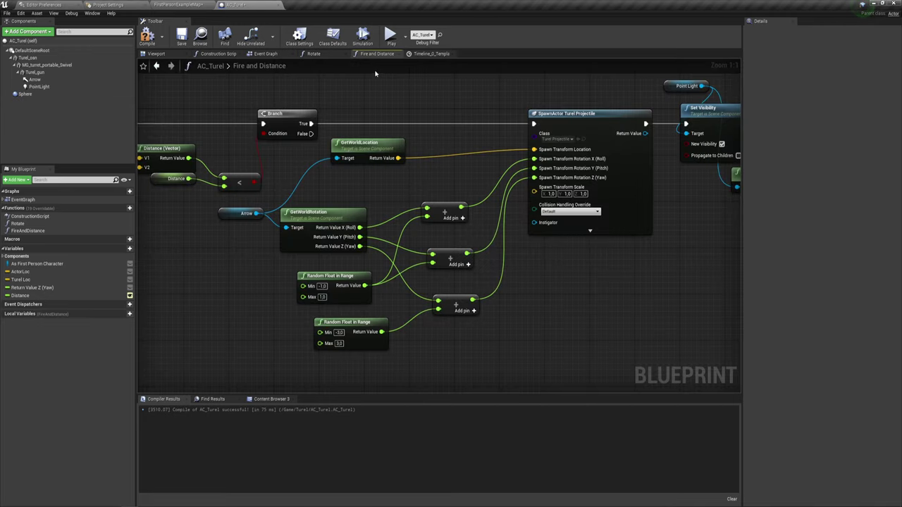
left_click(275, 54)
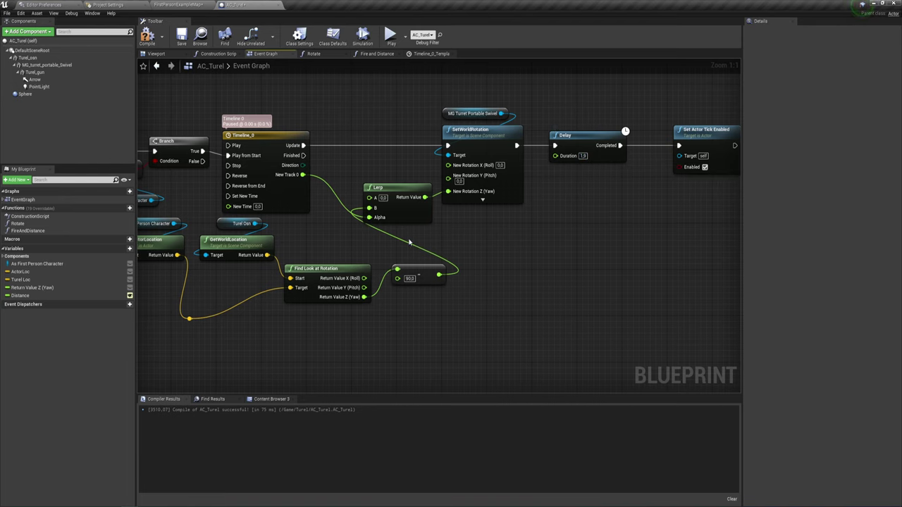
left_click(147, 35)
left_click(389, 36)
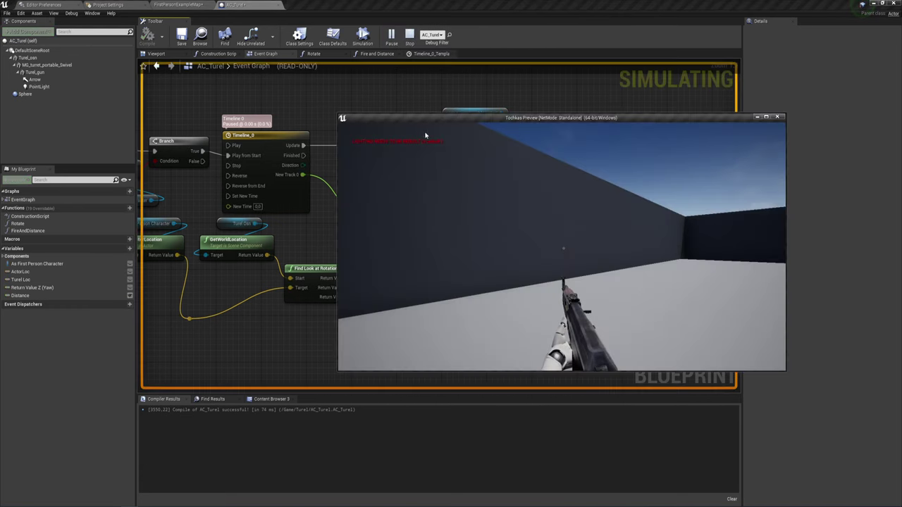
key("w")
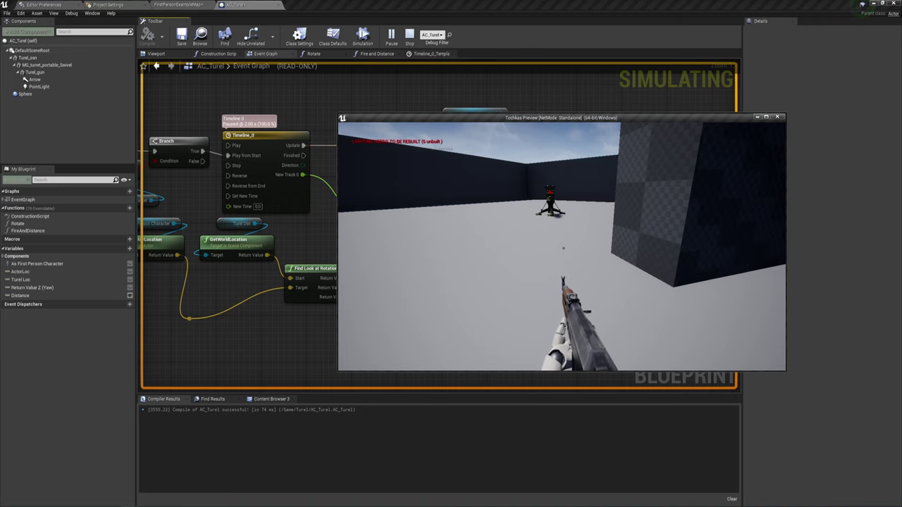
key("Escape")
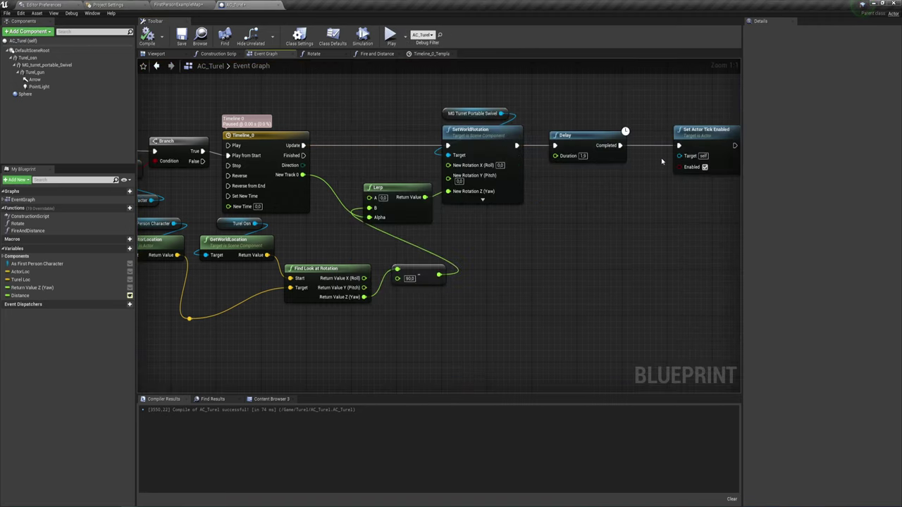
right_click_drag(317, 112, 395, 190)
scroll(334, 125, "down", 2)
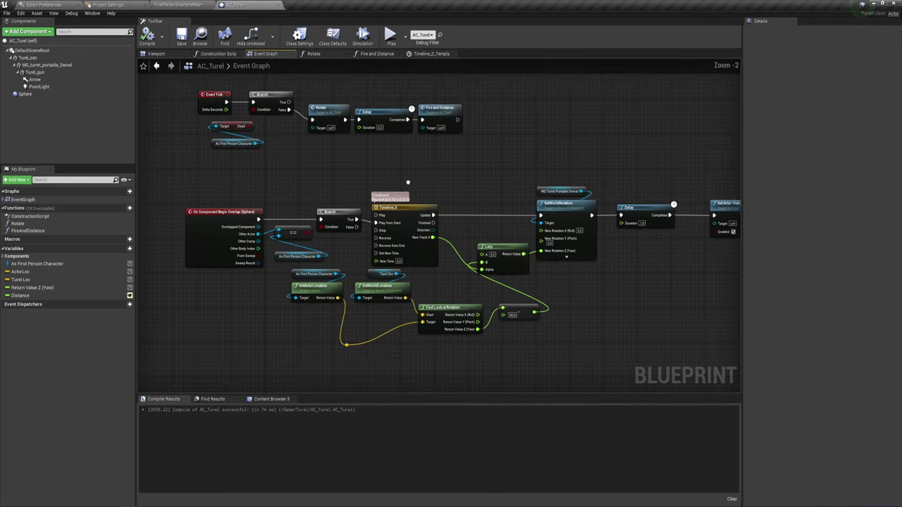
right_click_drag(450, 213, 419, 176)
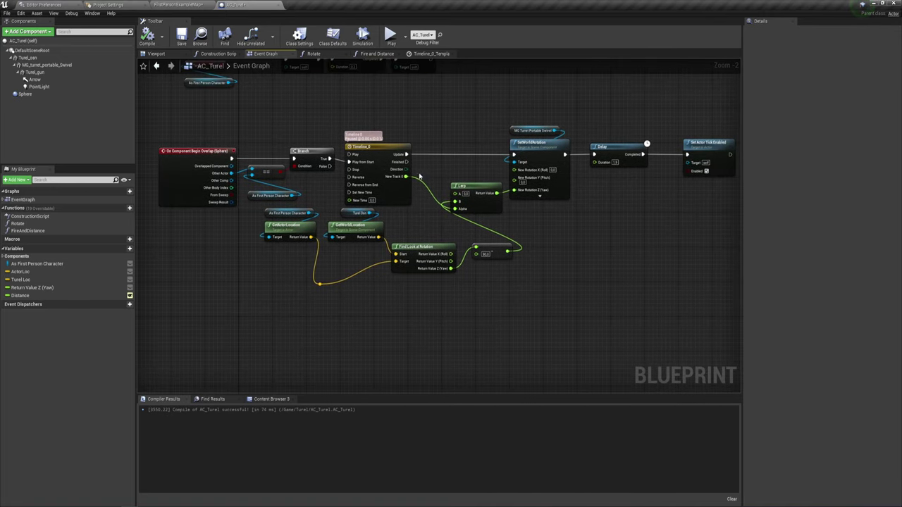
left_click_drag(486, 287, 532, 247)
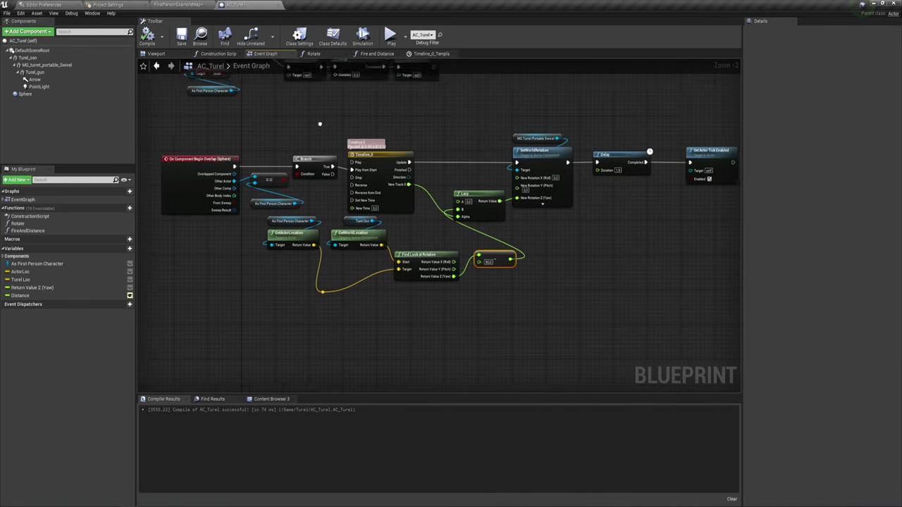
right_click_drag(452, 201, 476, 301)
right_click(333, 149)
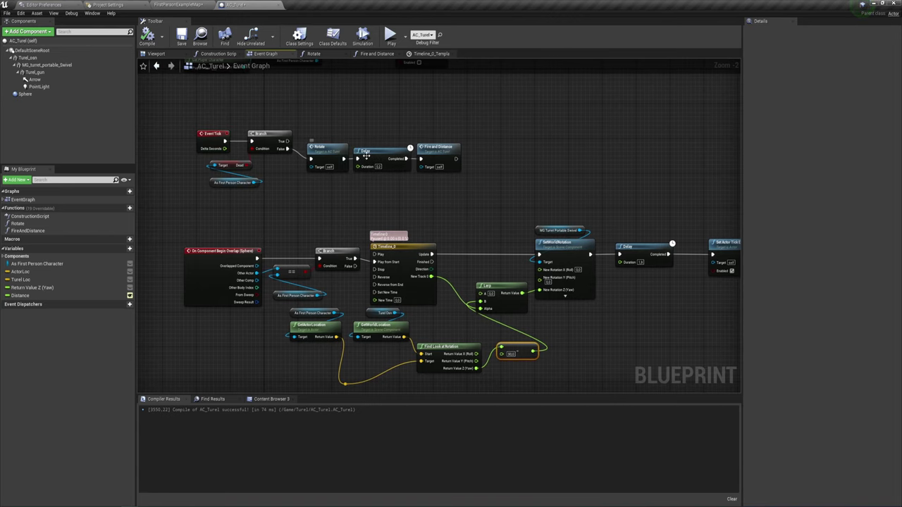
double_click(328, 152)
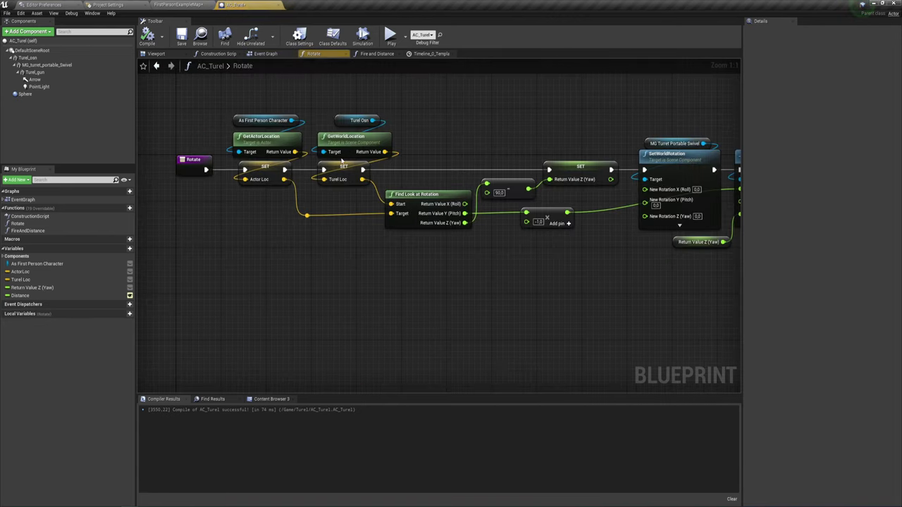
right_click_drag(616, 249, 493, 241)
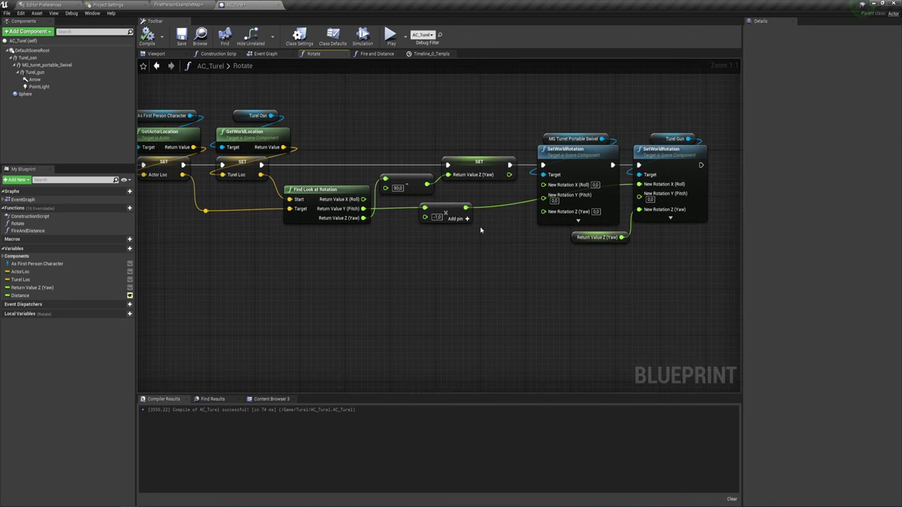
right_click_drag(480, 226, 435, 258)
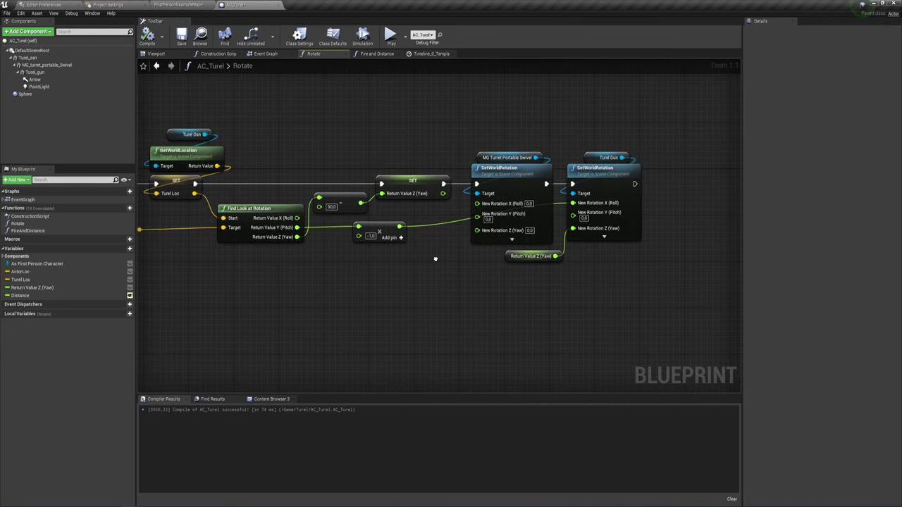
left_click_drag(387, 232, 398, 232)
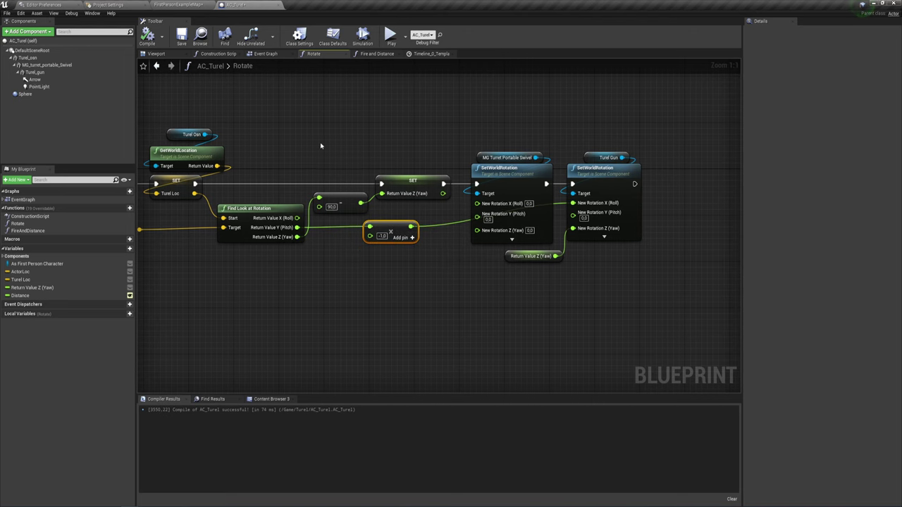
left_click(269, 55)
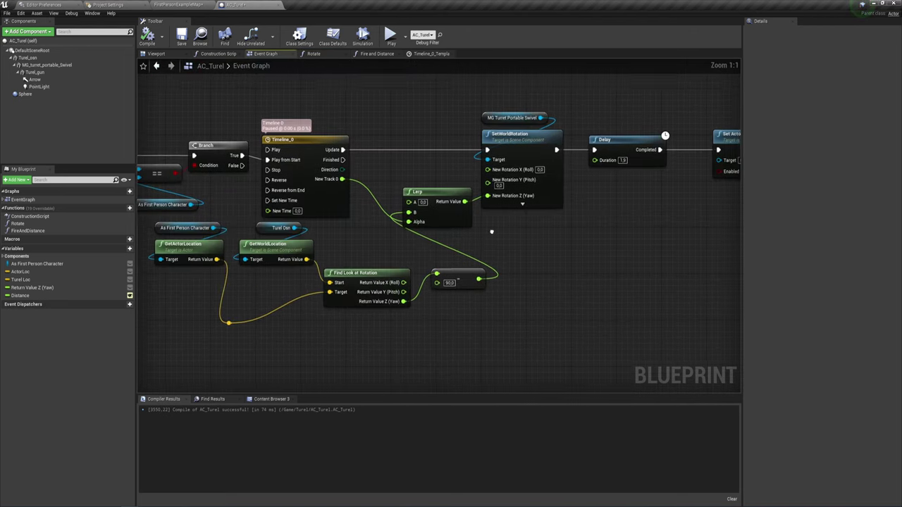
mouse_move(492, 227)
right_mouse_down()
mouse_move(441, 238)
mouse_move(470, 197)
right_mouse_up()
scroll(442, 239, "down", 1)
left_click_drag(470, 197, 568, 125)
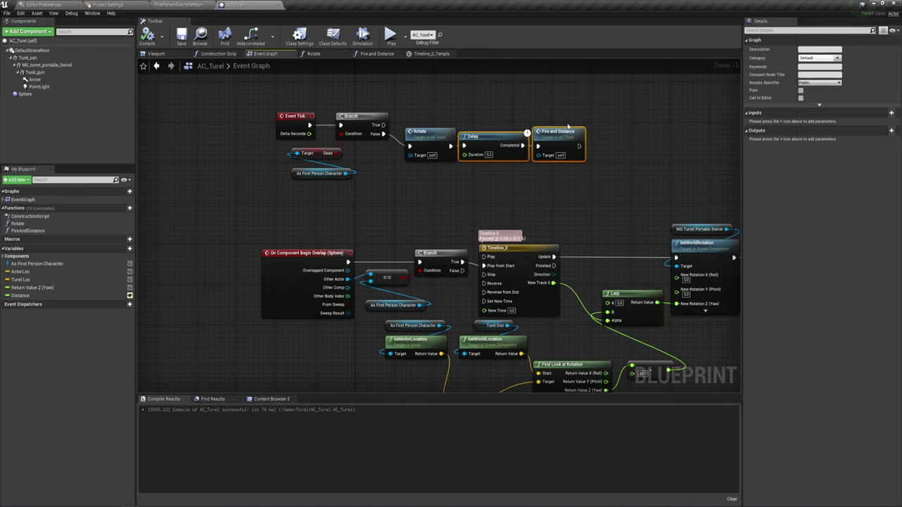
- Box-select the timeline, lerp and look-at nodes, then view the FirstPersonExampleMap arena from overhead
right_click_drag(596, 231, 462, 121)
left_click_drag(447, 250, 549, 325)
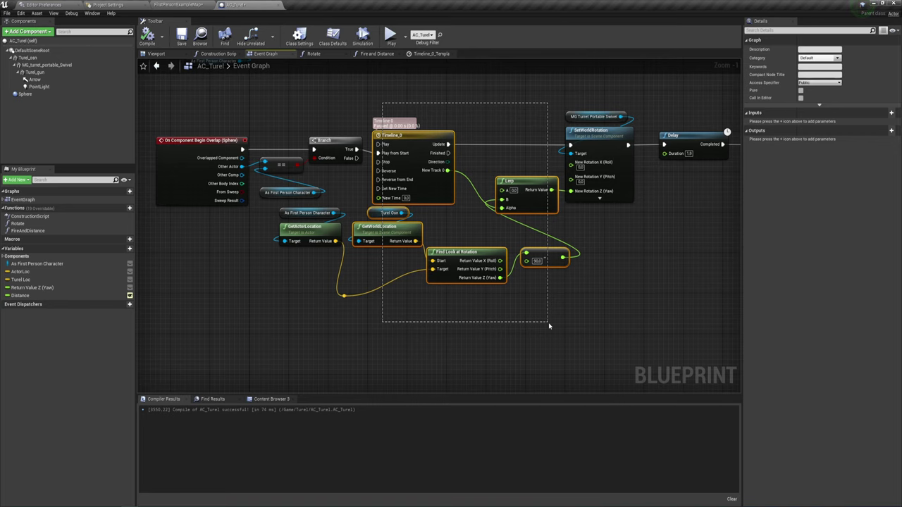
left_click_drag(549, 325, 550, 323)
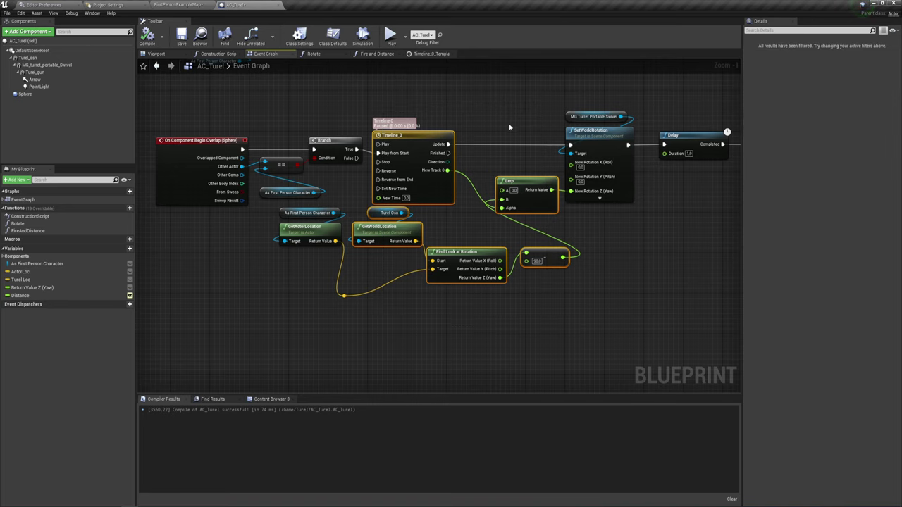
right_click_drag(507, 127, 500, 136)
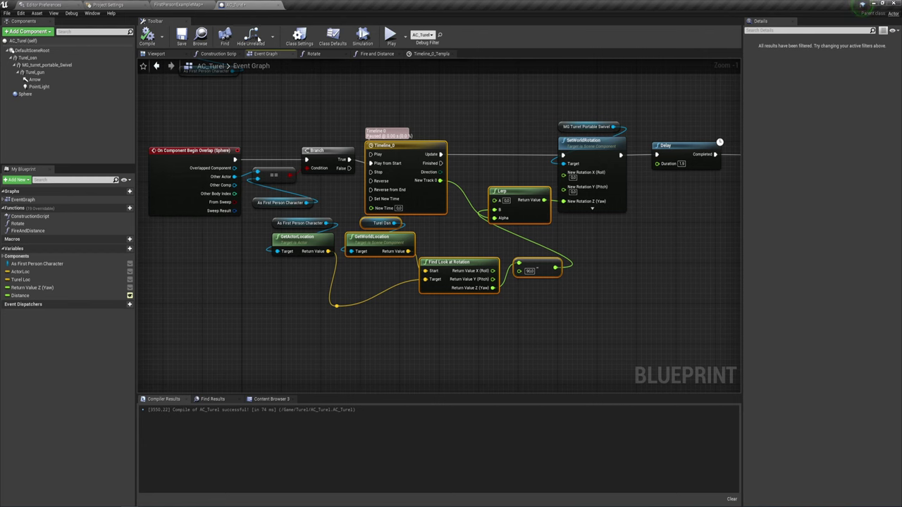
left_click(191, 4)
right_click_drag(340, 156, 317, 145)
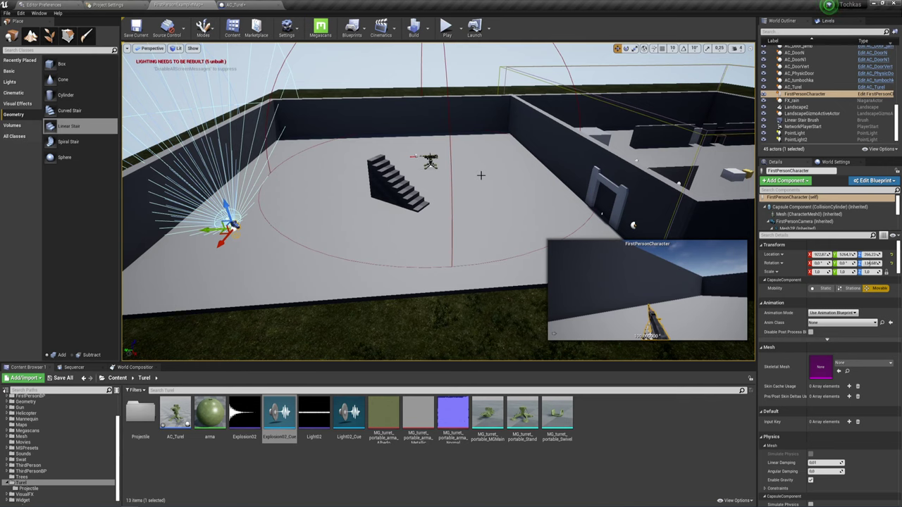
- Move the viewport camera in closer over the turret and staircase in the arena
right_click_drag(481, 175, 437, 197)
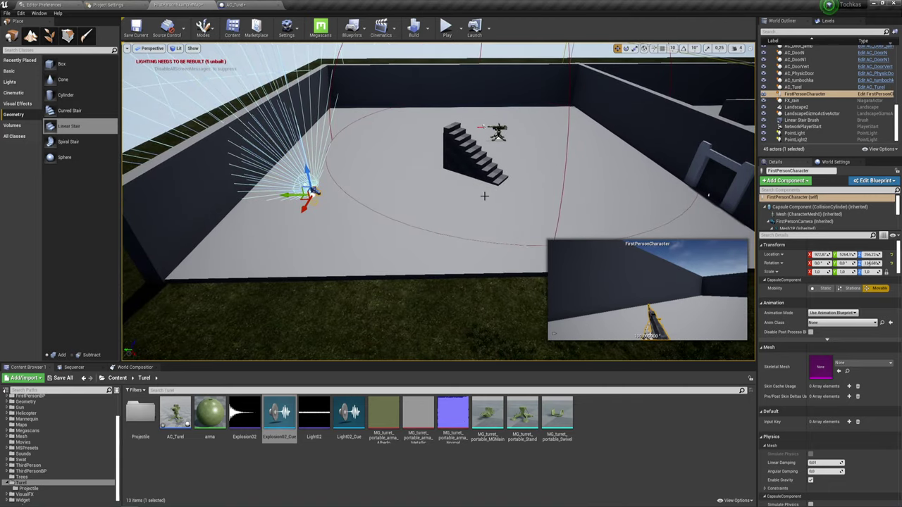